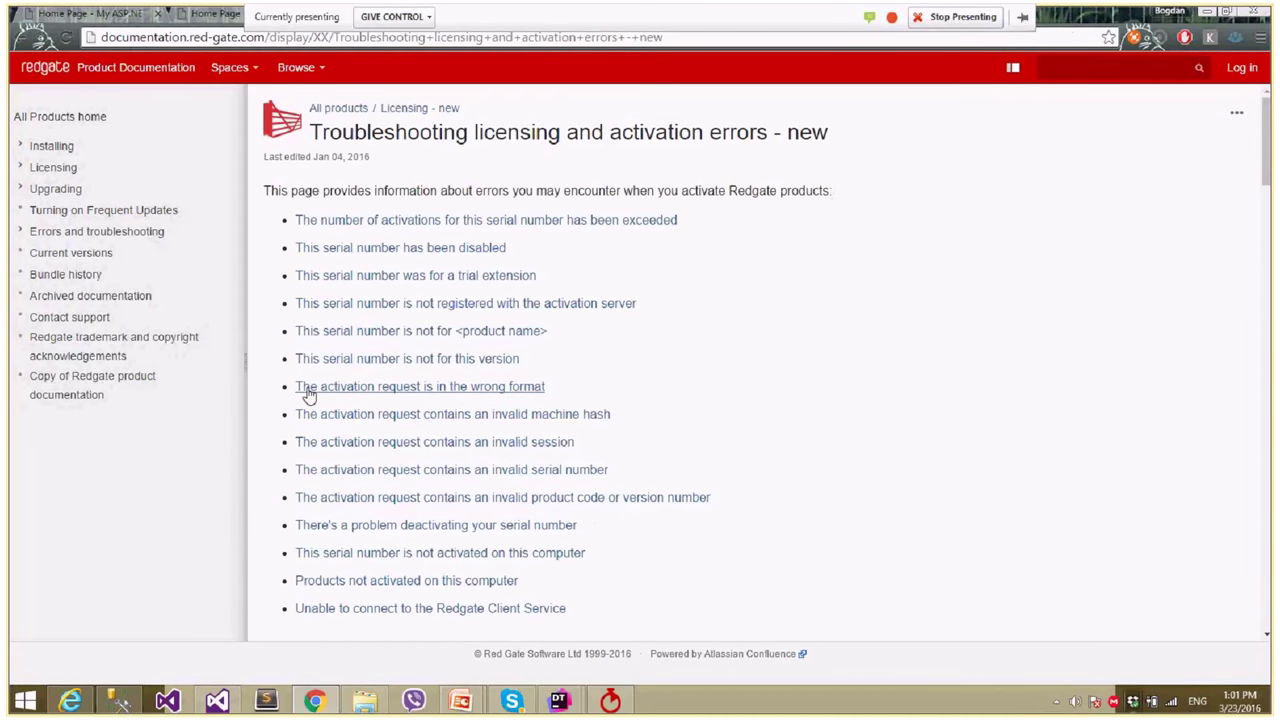
# - Switch to Visual Studio and try to launch the ANTS Performance Profiler from it
pyautogui.hotkey('alt', 'Tab')
pyautogui.hotkey('alt', 'Tab')
pyautogui.hotkey('alt', 'Tab')
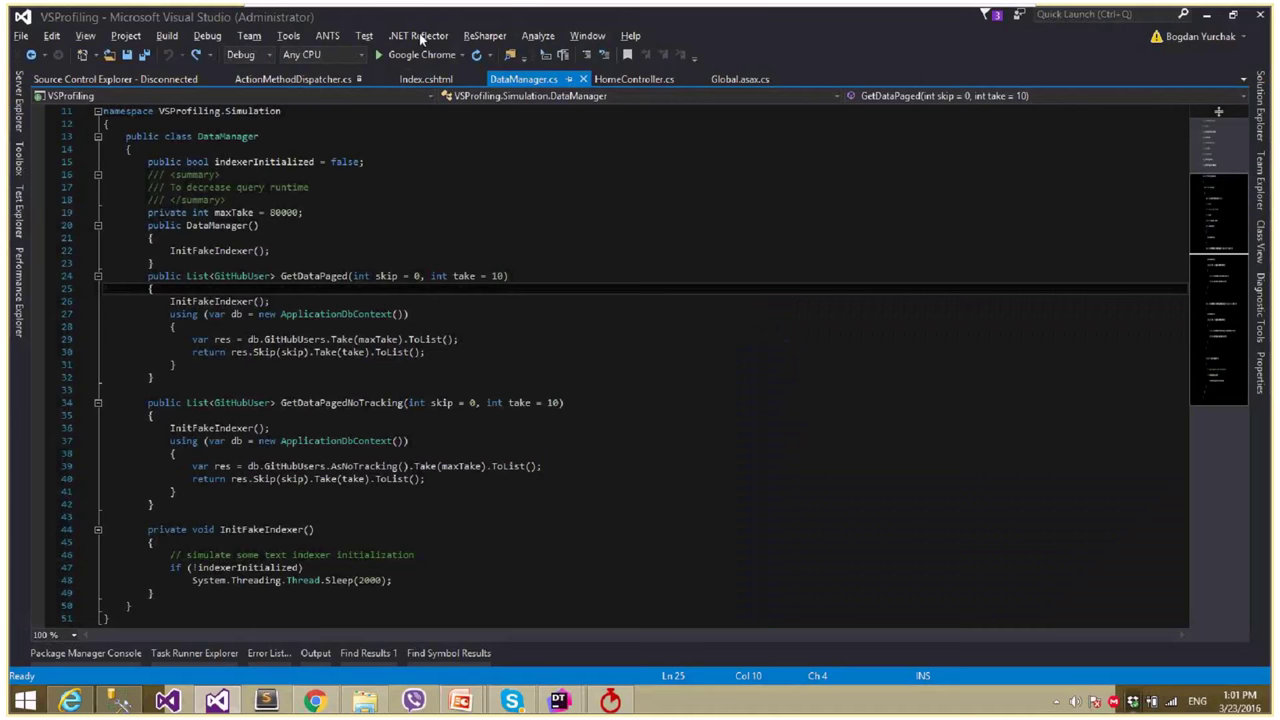
pyautogui.click(327, 36)
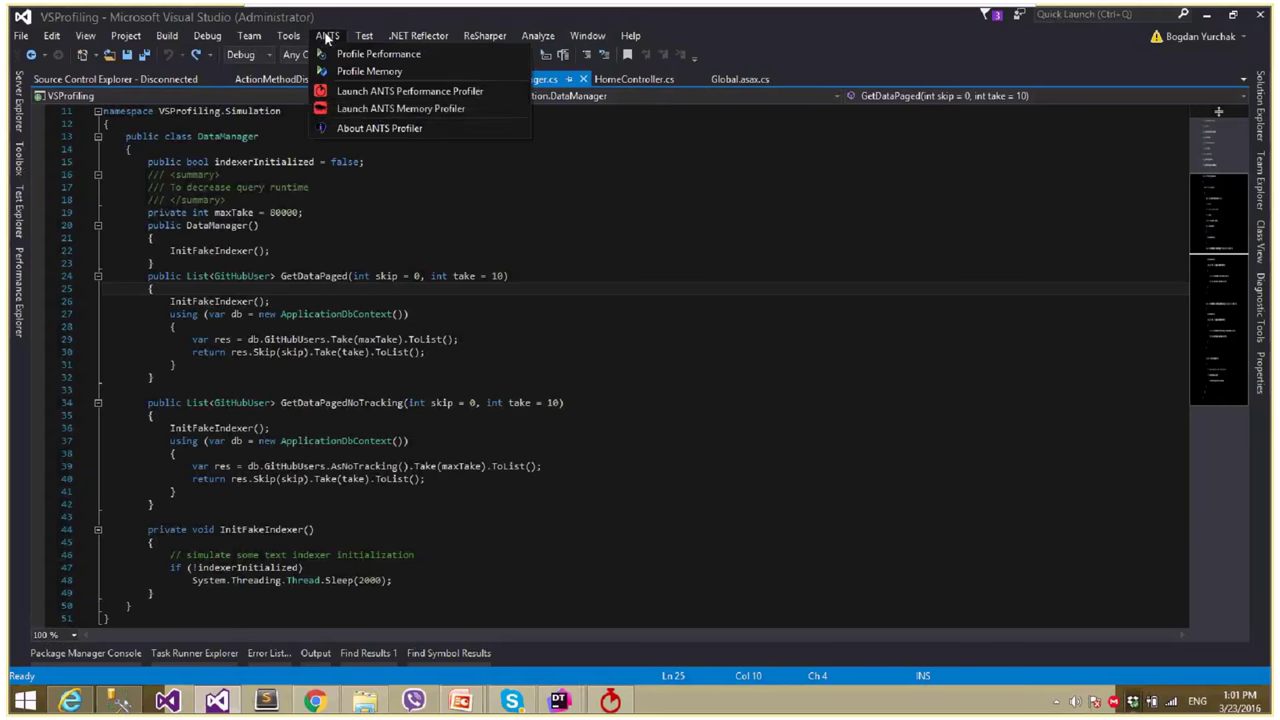
pyautogui.click(380, 93)
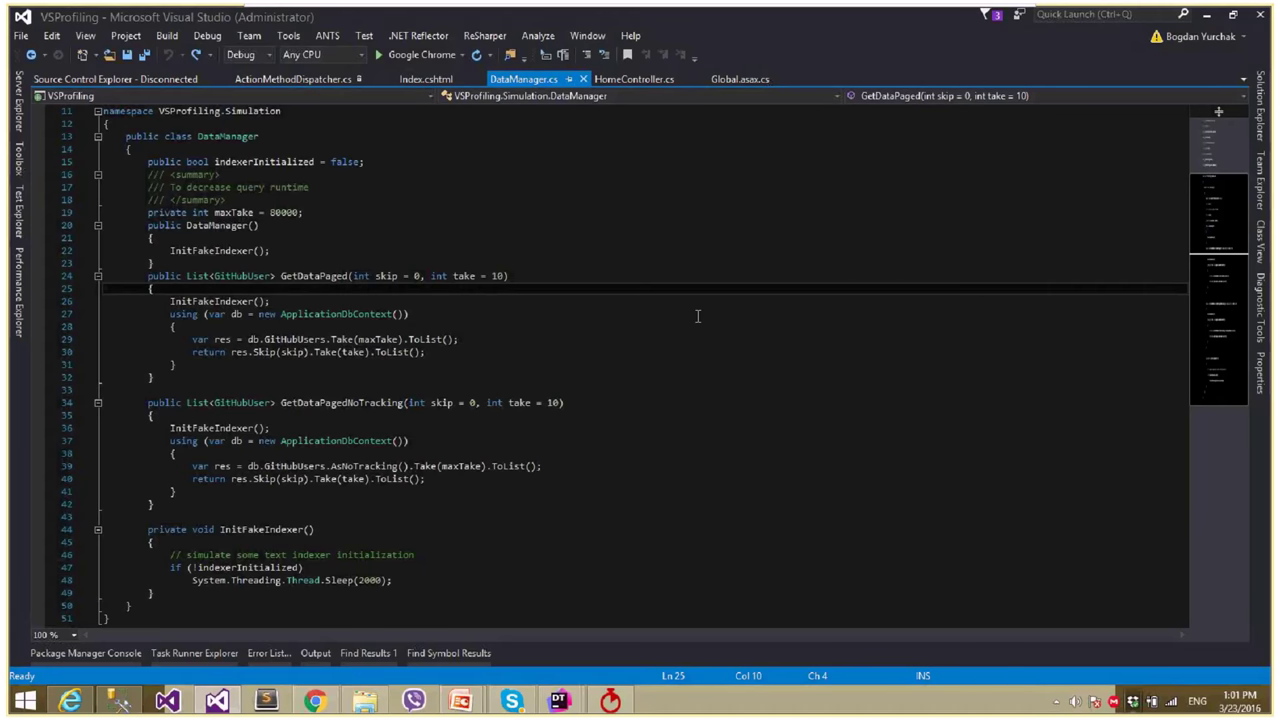
# - Try to close the ANTS Performance Profiler window and its Redgate Client error dialog
pyautogui.moveTo(610, 700)
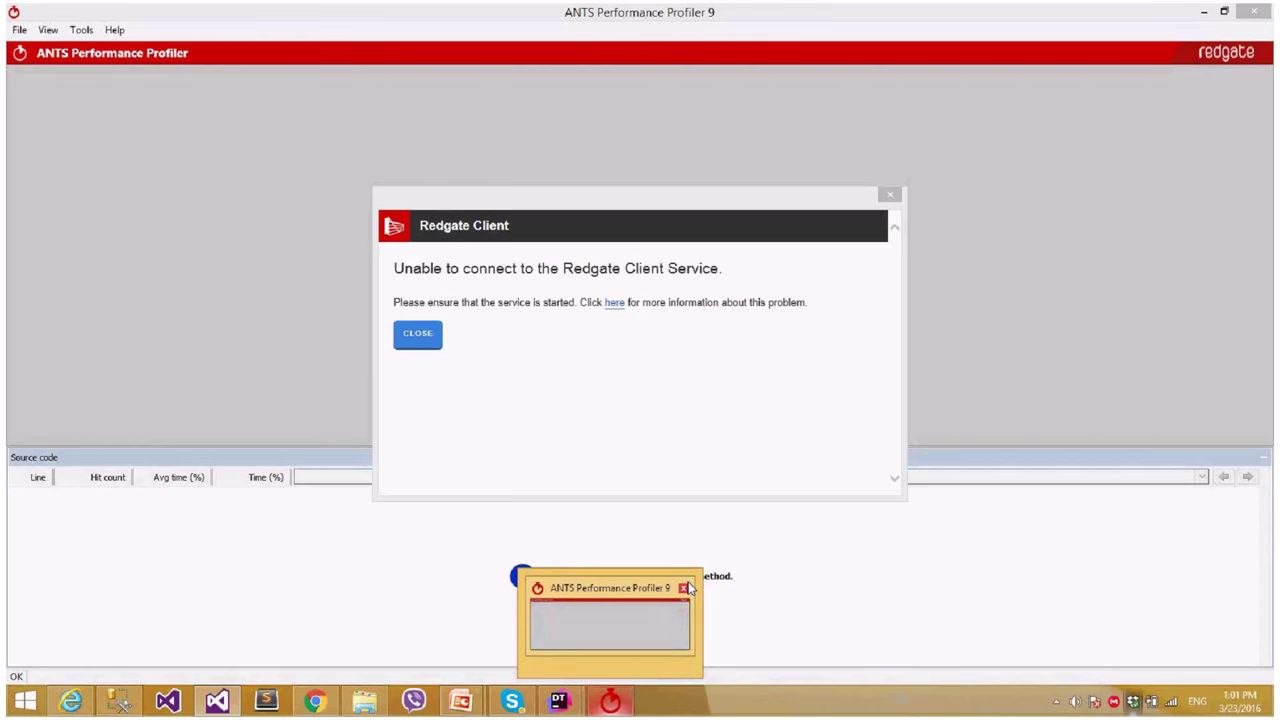
pyautogui.click(688, 590)
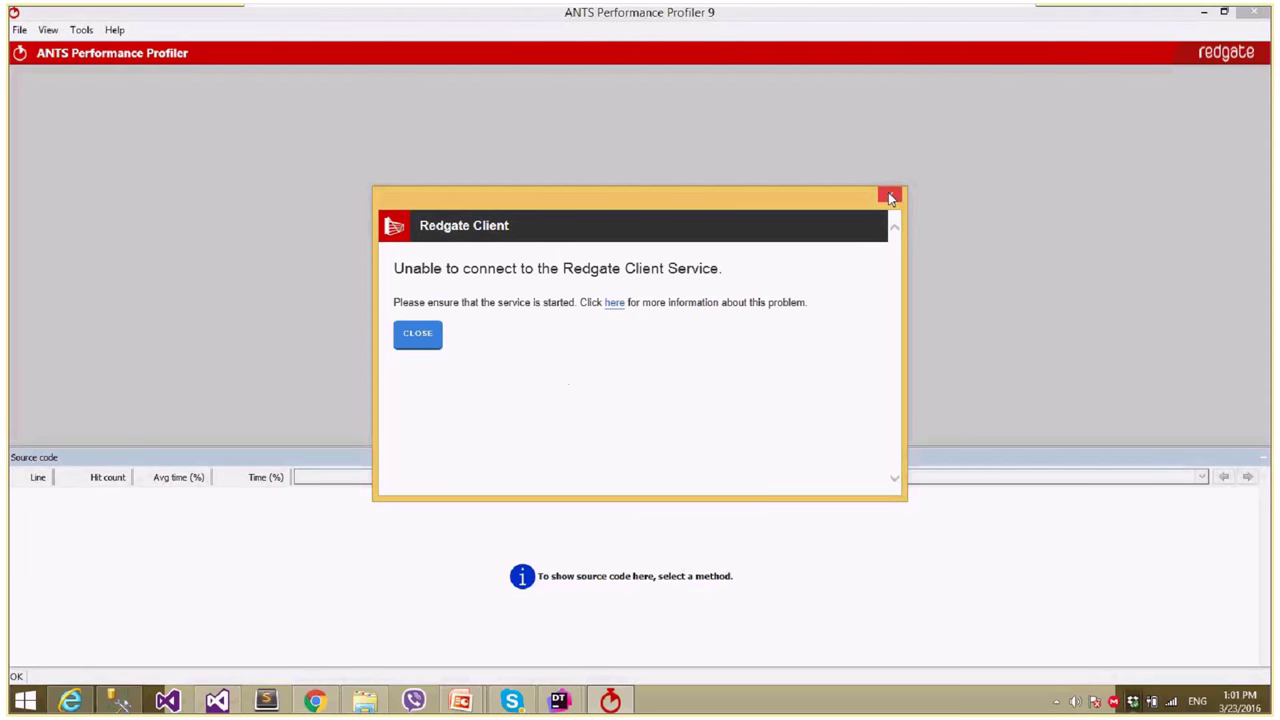
pyautogui.click(890, 198)
pyautogui.press('super+s')
pyautogui.write('red')
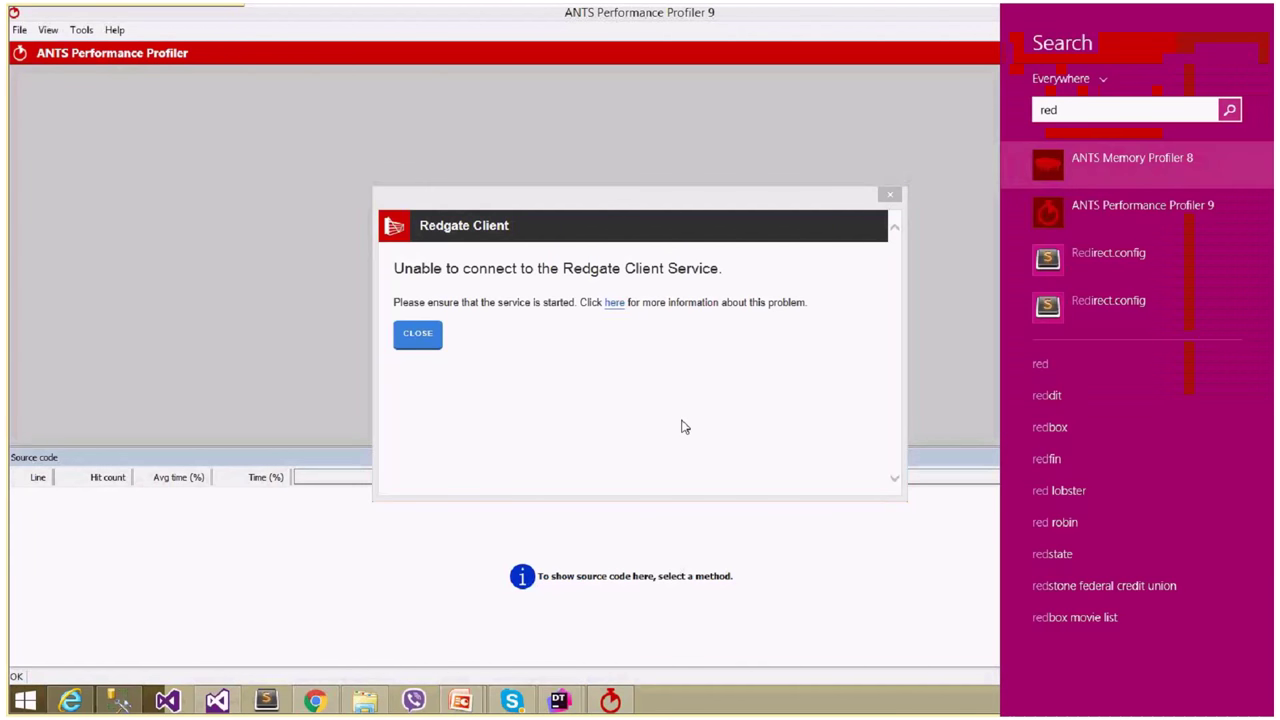
pyautogui.write(' gate')
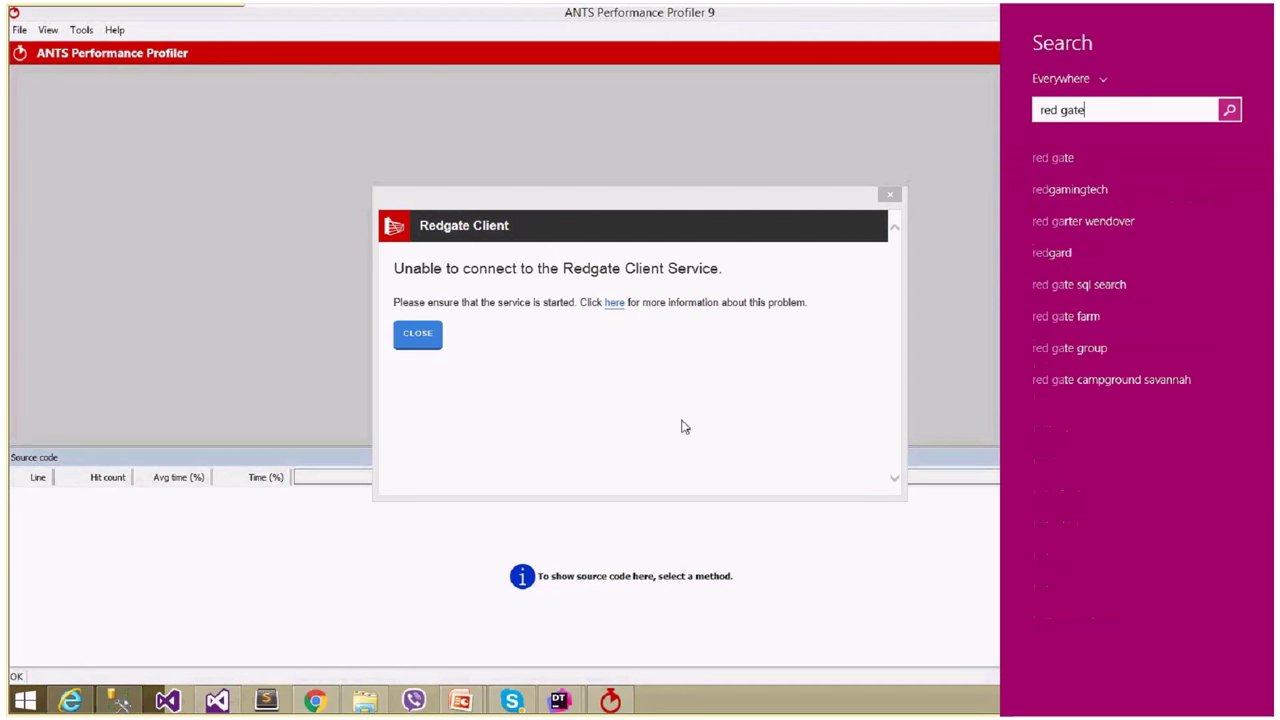
pyautogui.click(860, 620)
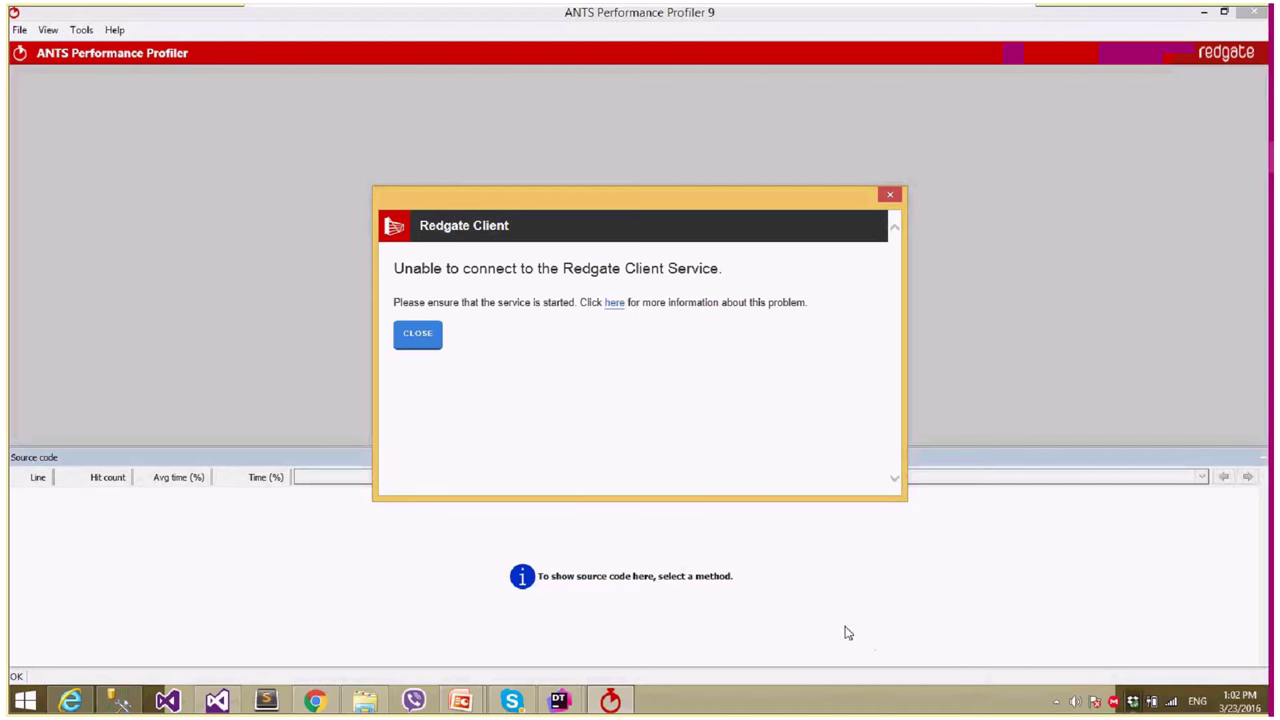
# - Open the Windows local services console and start the Redgate Client service
pyautogui.press('super+s')
pyautogui.write('ser')
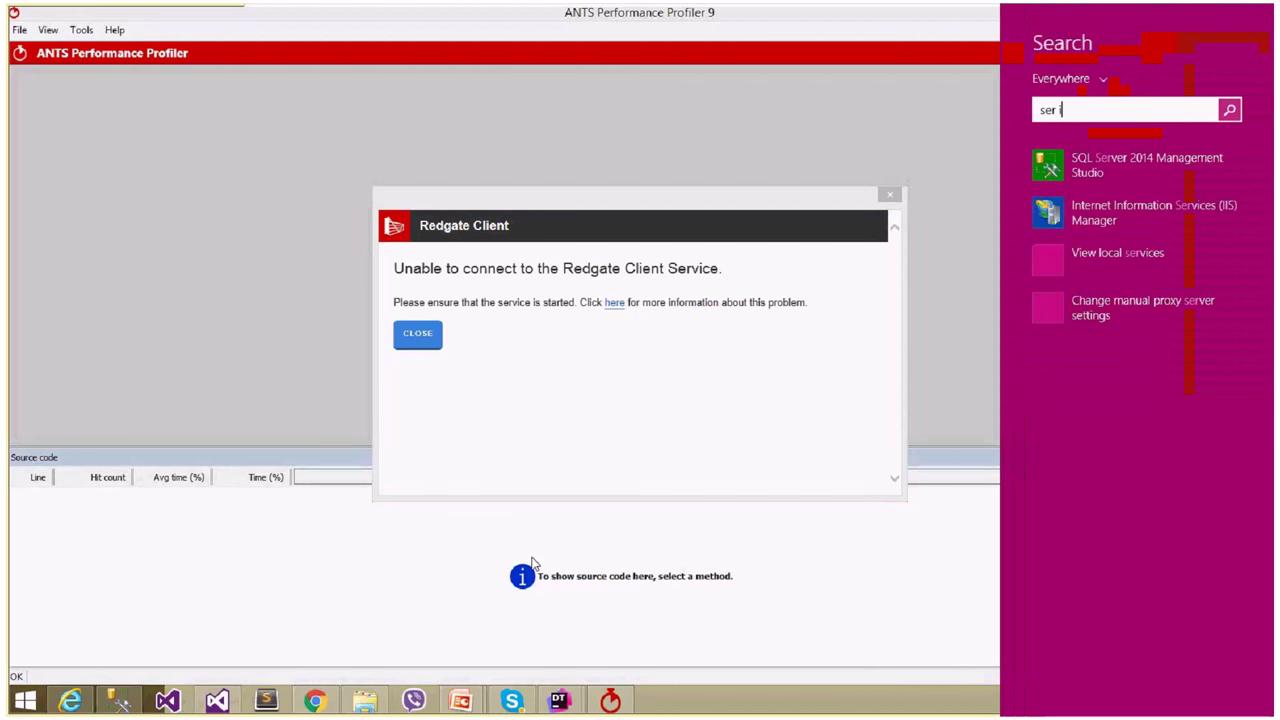
pyautogui.write('vices')
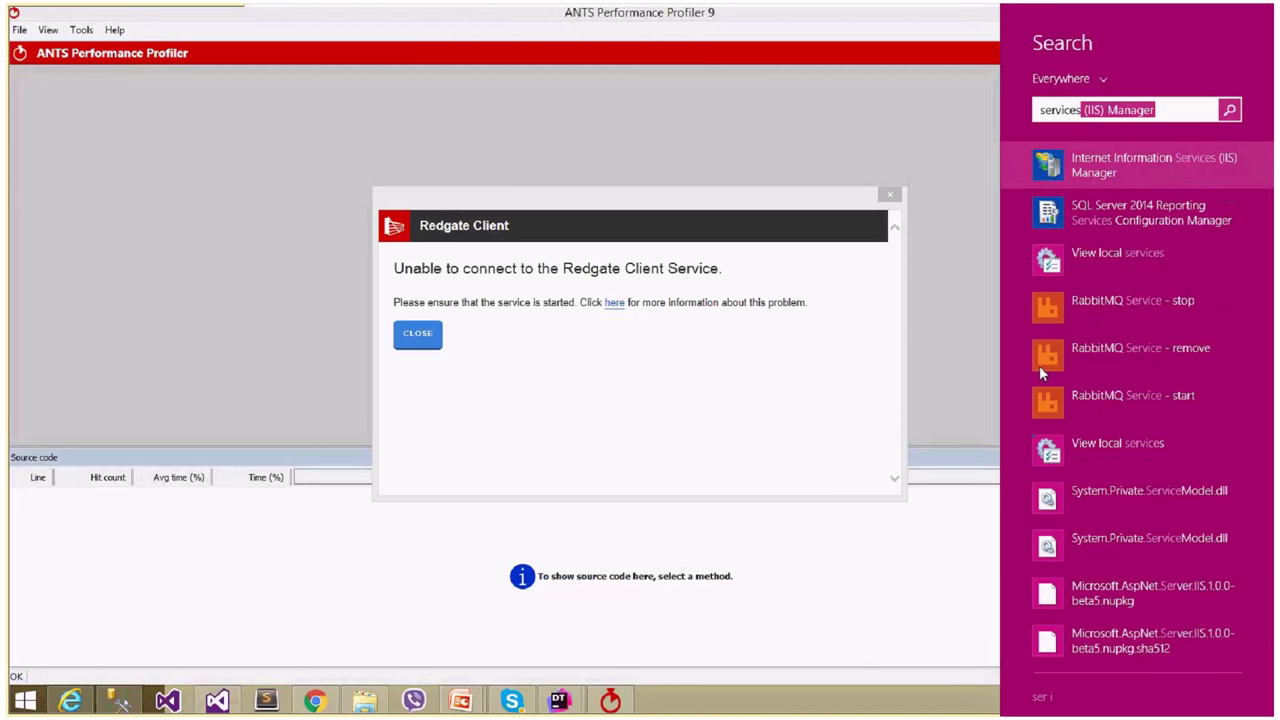
pyautogui.click(608, 352)
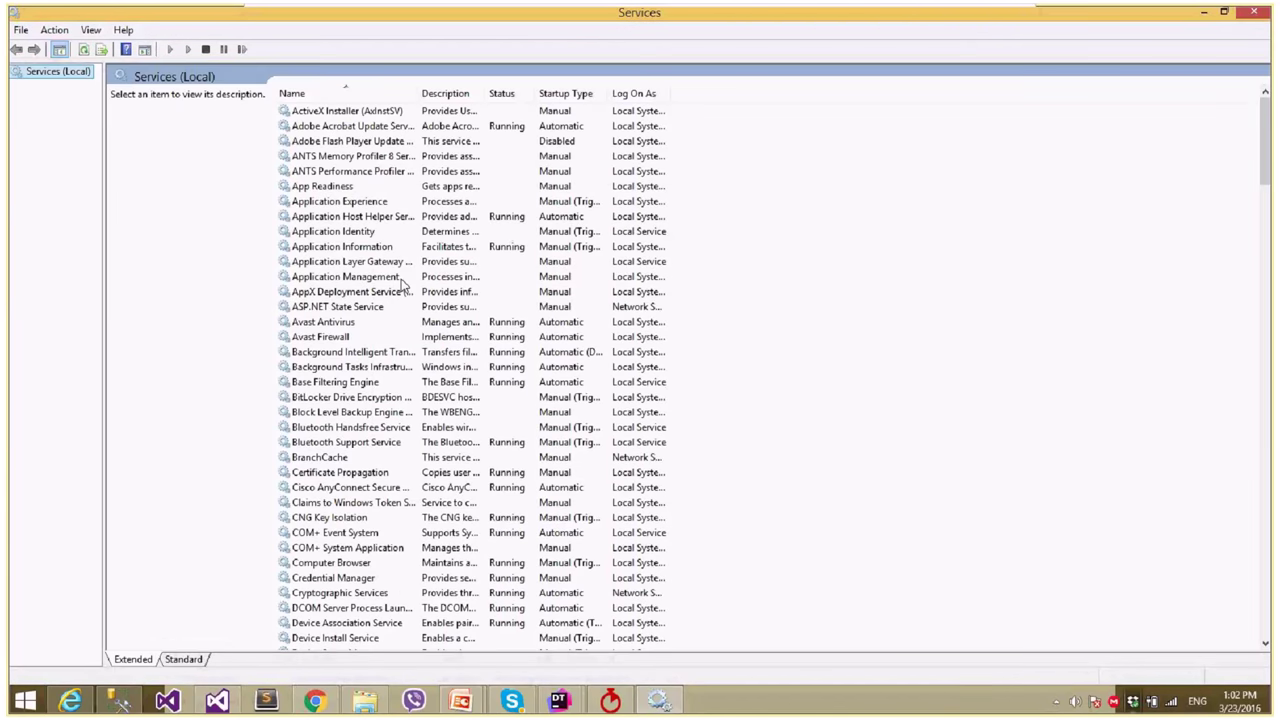
pyautogui.write('redgate')
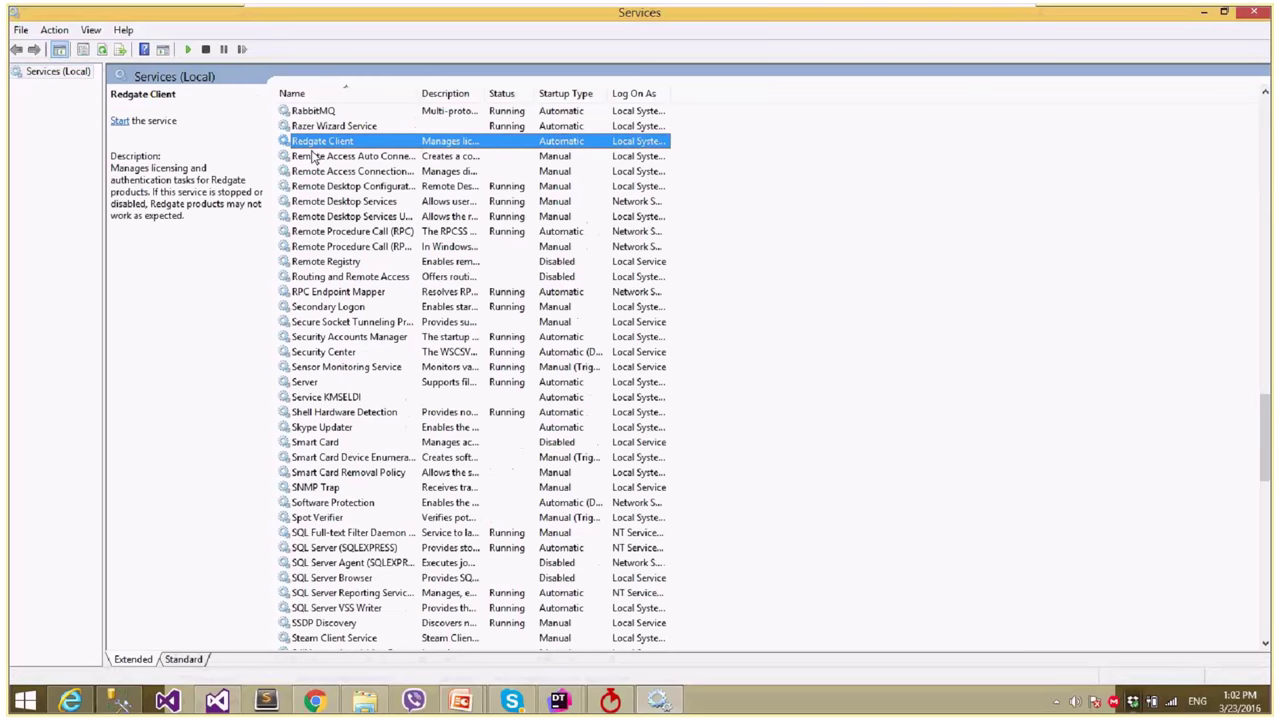
pyautogui.click(119, 120)
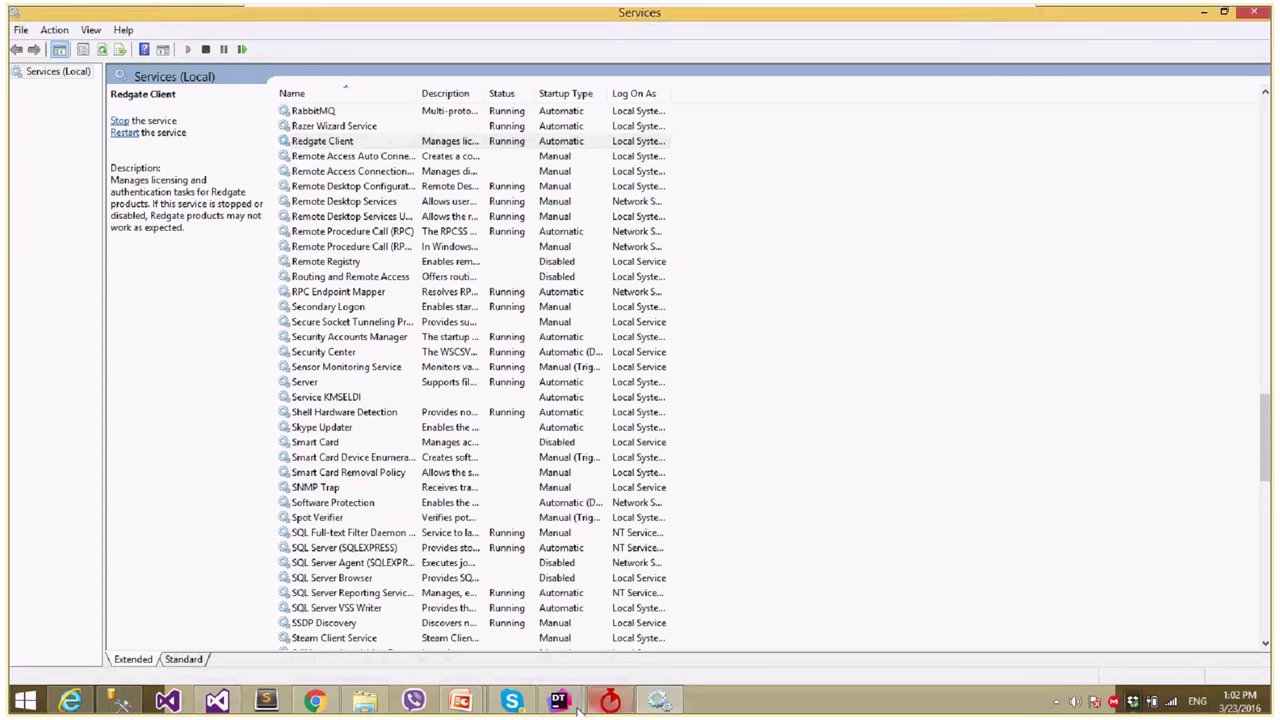
# - Minimize the Services window and close the Redgate Client error dialog in the profiler
pyautogui.moveTo(559, 700)
pyautogui.click(505, 585)
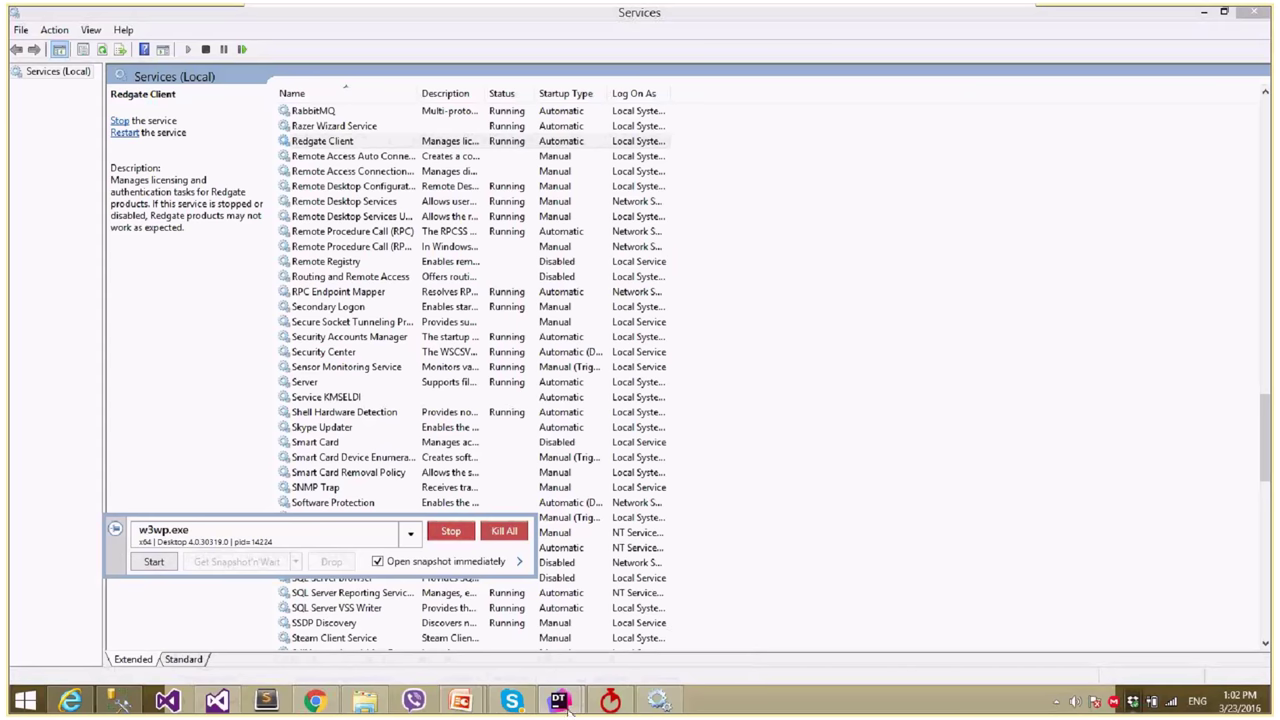
pyautogui.click(320, 143)
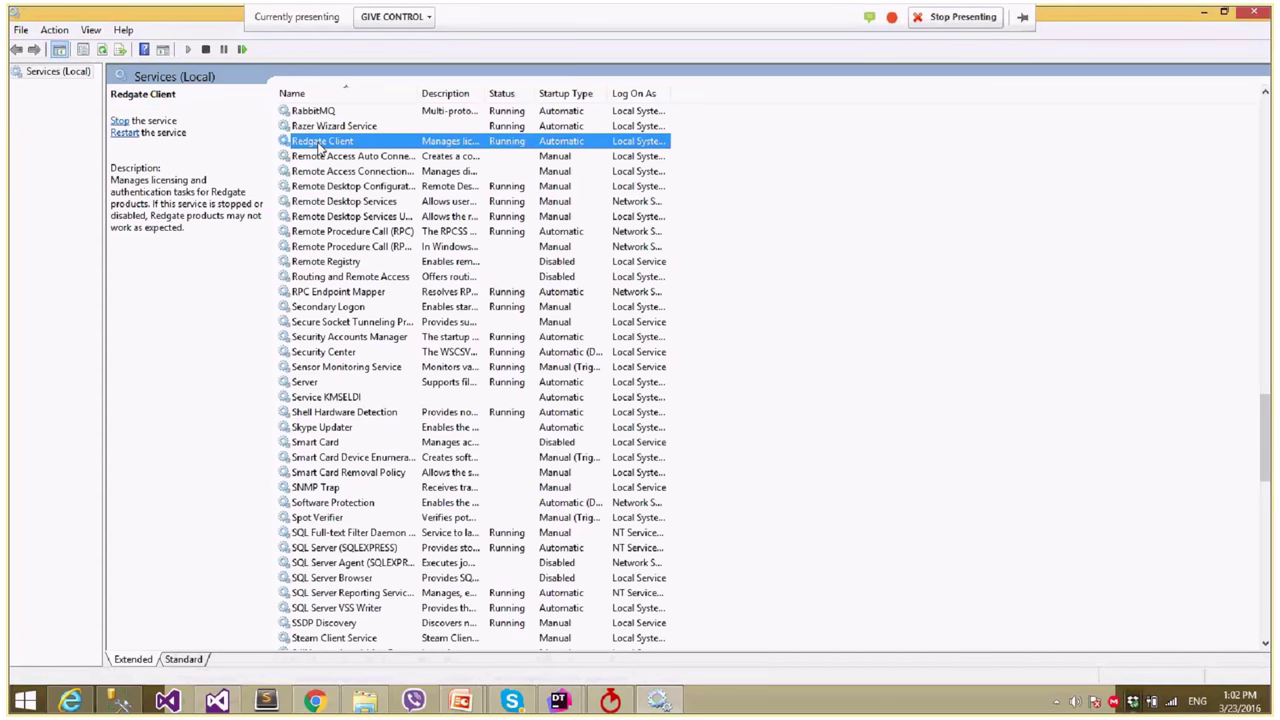
pyautogui.click(1205, 16)
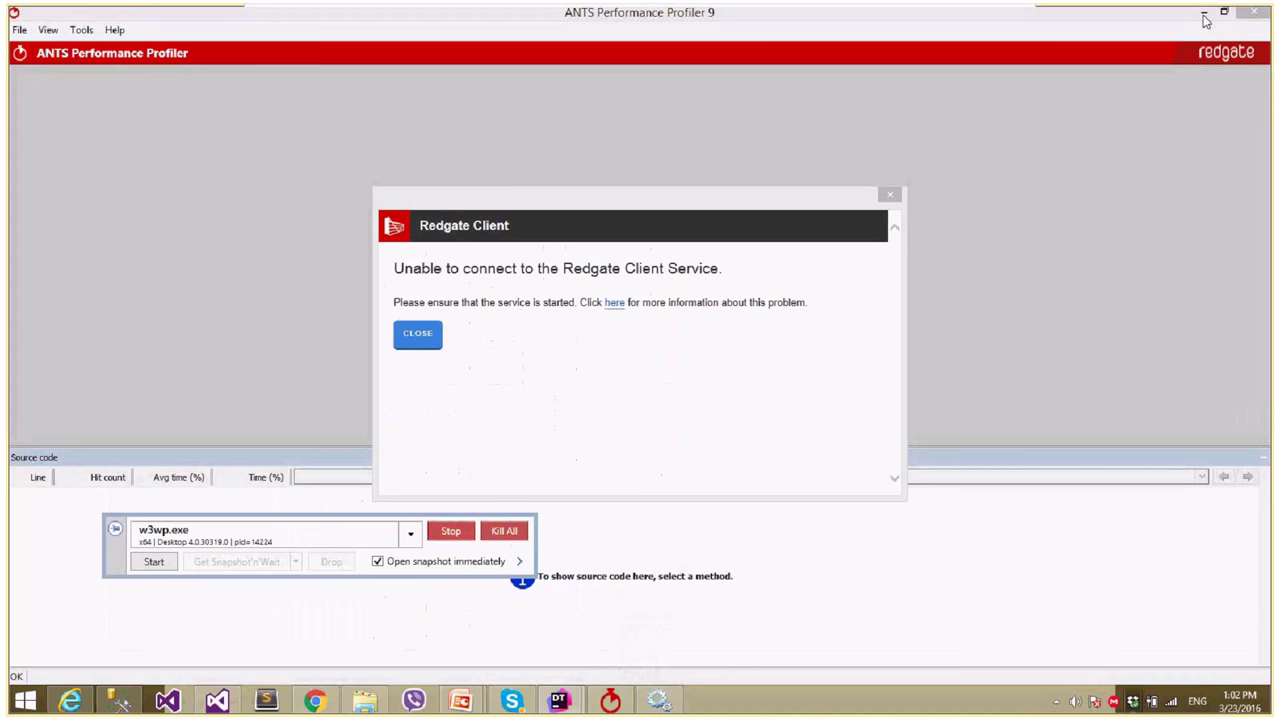
pyautogui.click(419, 337)
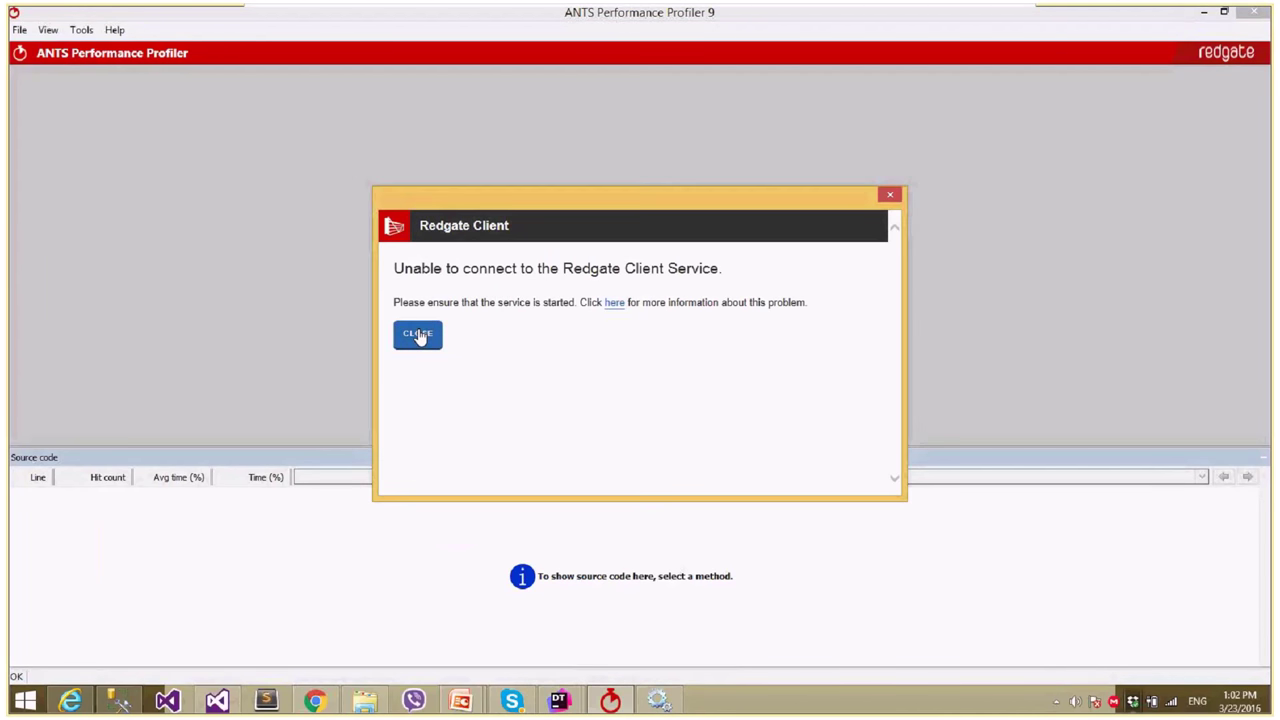
pyautogui.click(419, 337)
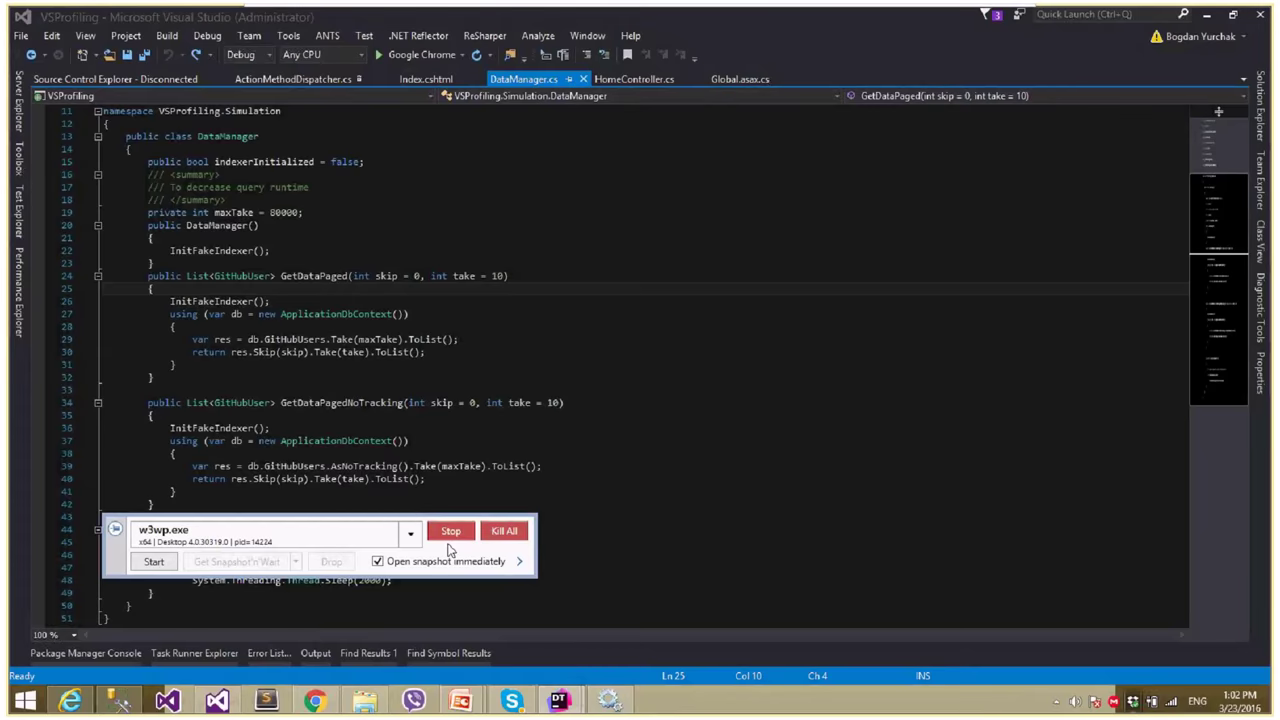
# - Stop the w3wp.exe profiling session in the floating profiler controller
pyautogui.click(451, 531)
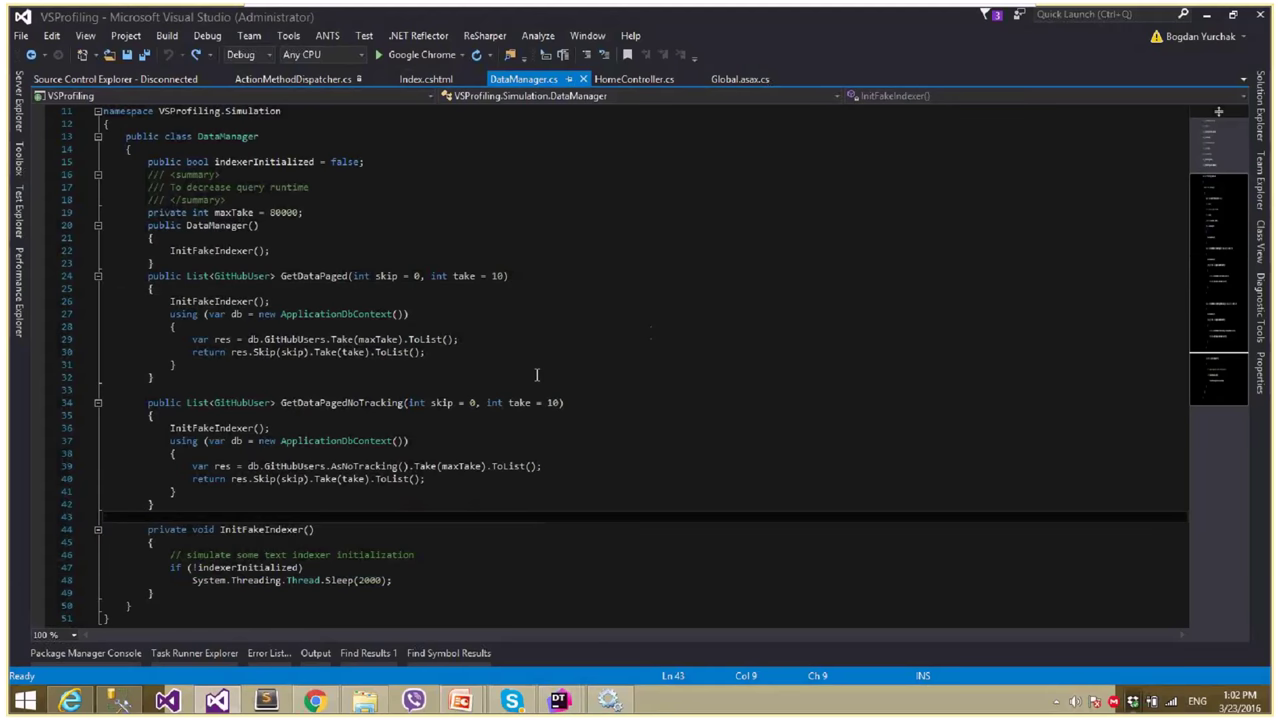
pyautogui.click(611, 701)
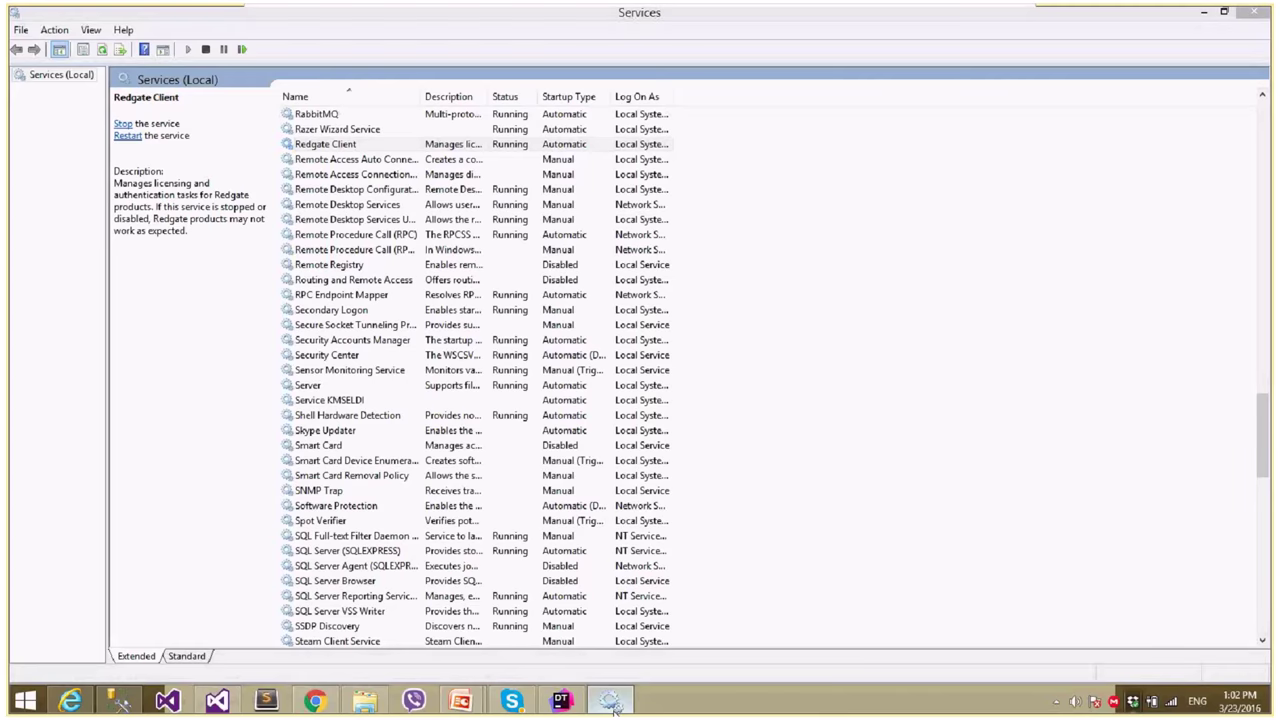
pyautogui.click(611, 701)
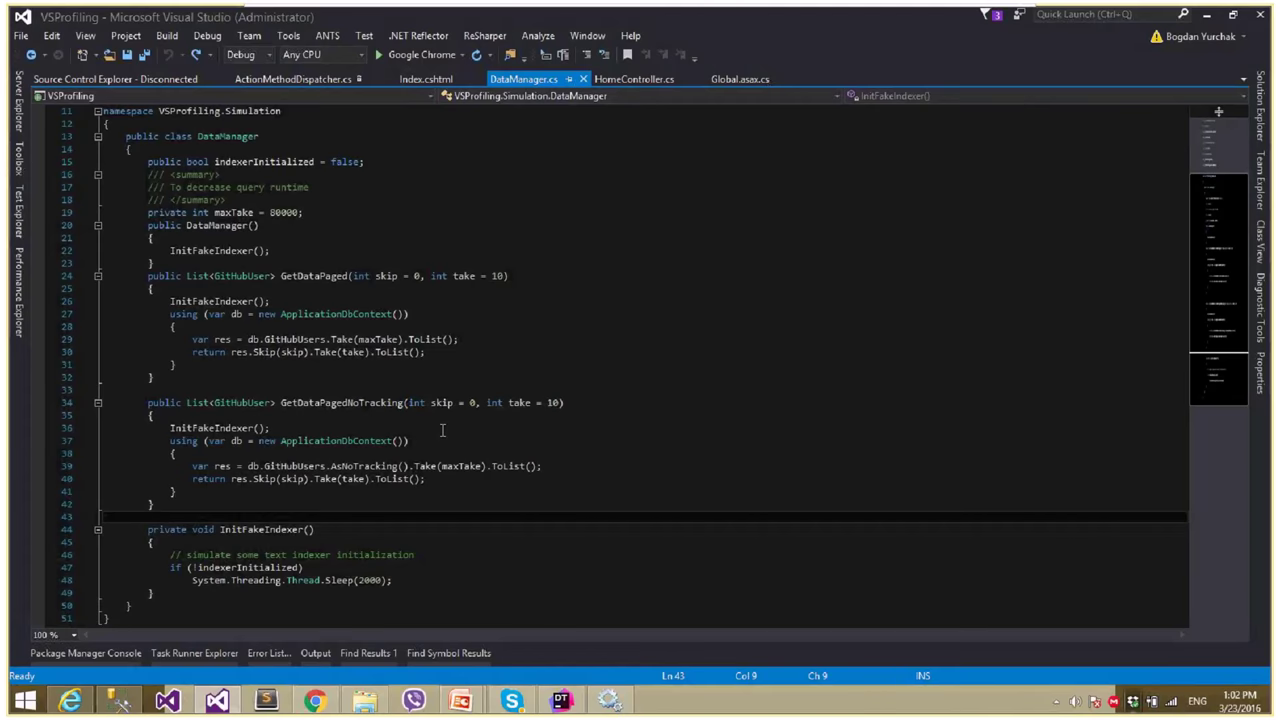
# - Find ANTS Performance Profiler 9 with a Windows search for "ants", launch it and continue the free trial
pyautogui.press('super+s')
pyautogui.write('ants')
pyautogui.click(1218, 212)
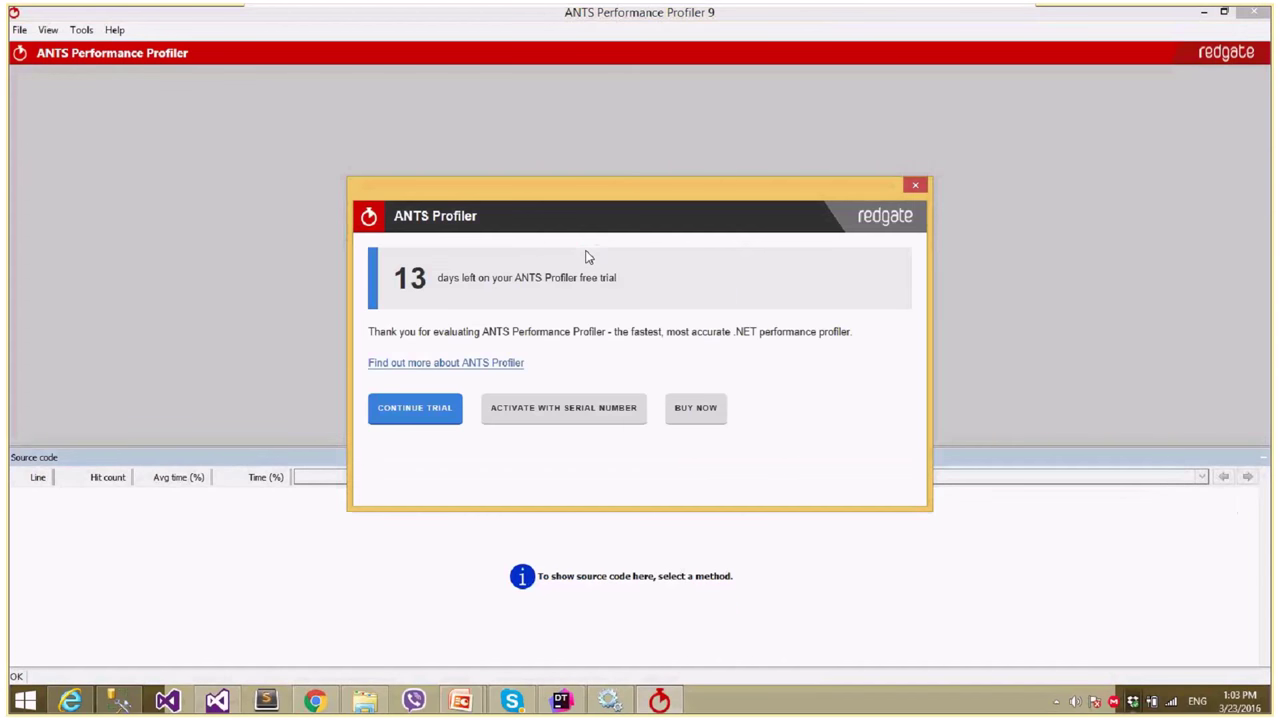
pyautogui.click(415, 410)
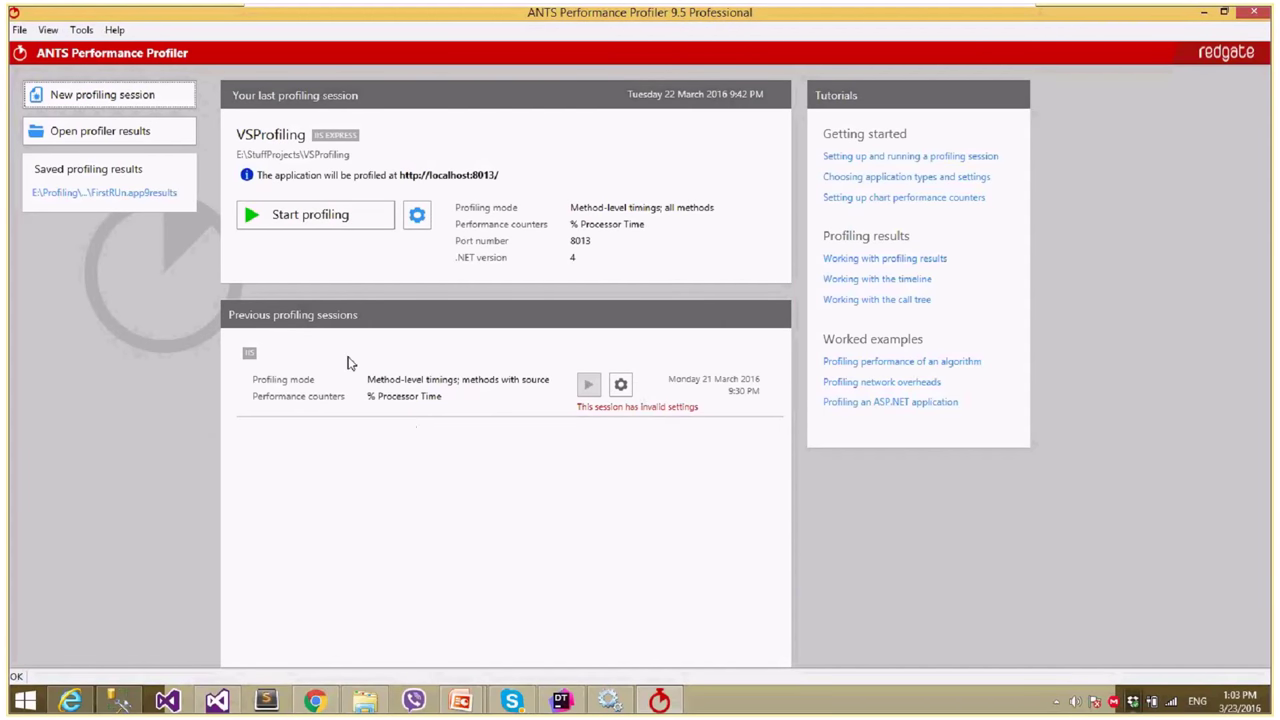
# - Create a new profiling session and check the web applications offered for IIS Express - ASP.NET
pyautogui.click(125, 93)
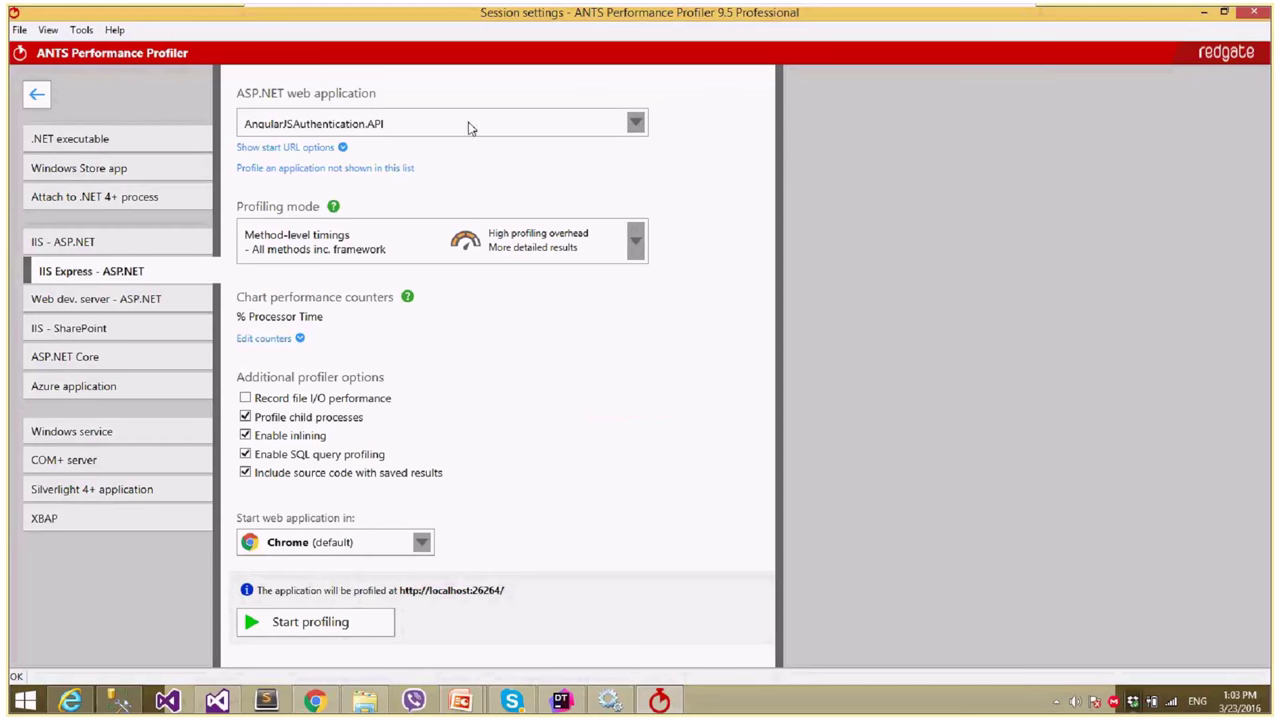
pyautogui.click(633, 122)
pyautogui.click(636, 123)
# - Try the IIS - ASP.NET session type and check its server options for manually specified ASP account details
pyautogui.click(90, 250)
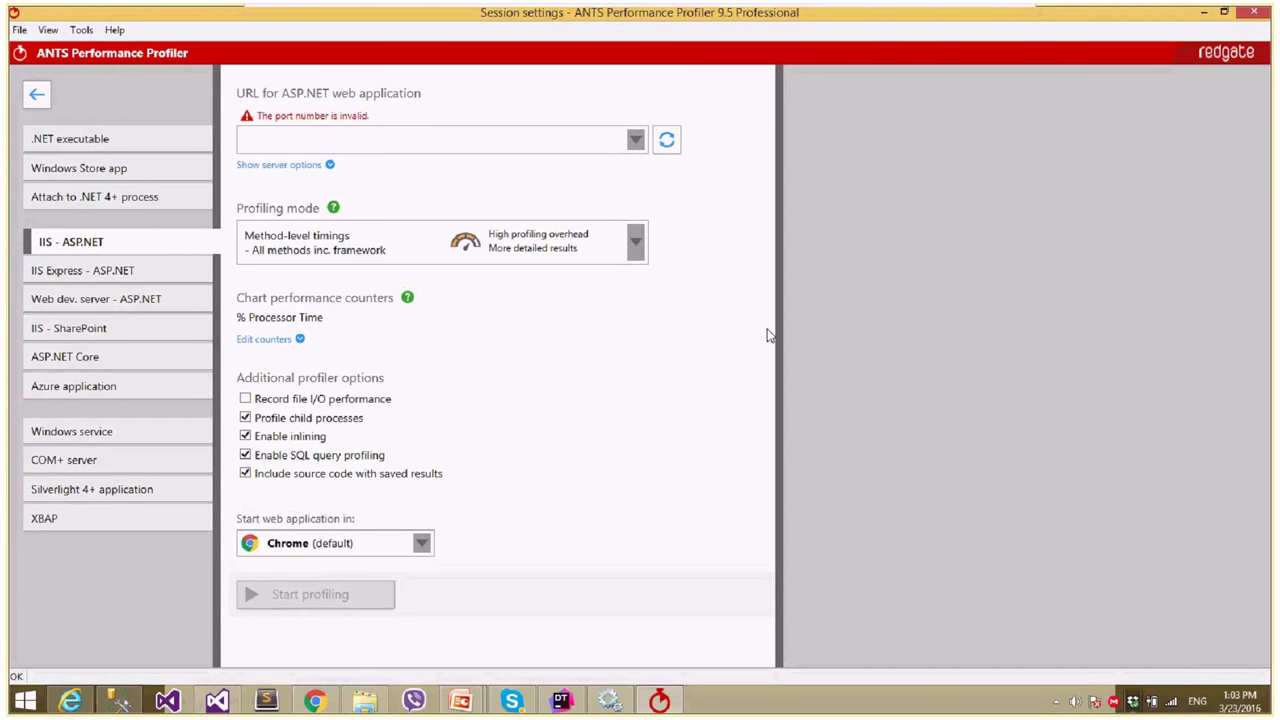
pyautogui.hotkey('alt', 'Tab')
pyautogui.hotkey('alt', 'Tab')
pyautogui.hotkey('alt', 'Tab')
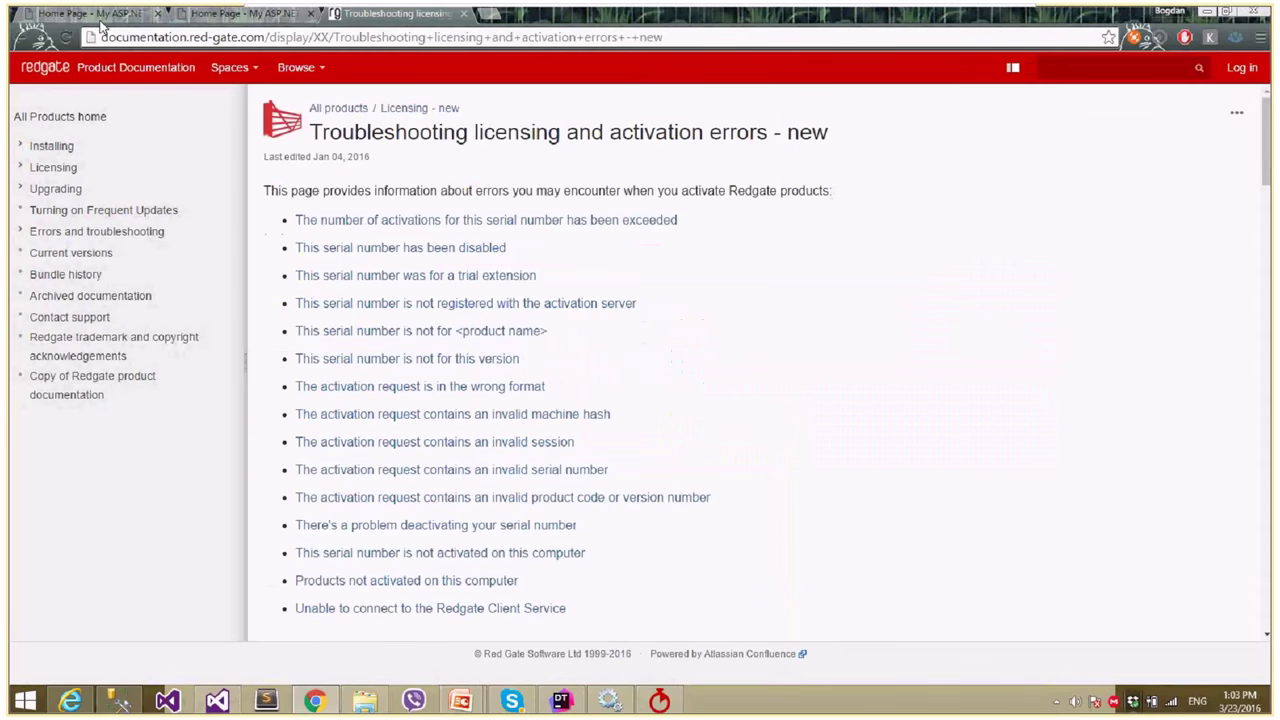
pyautogui.hotkey('alt', 'Tab')
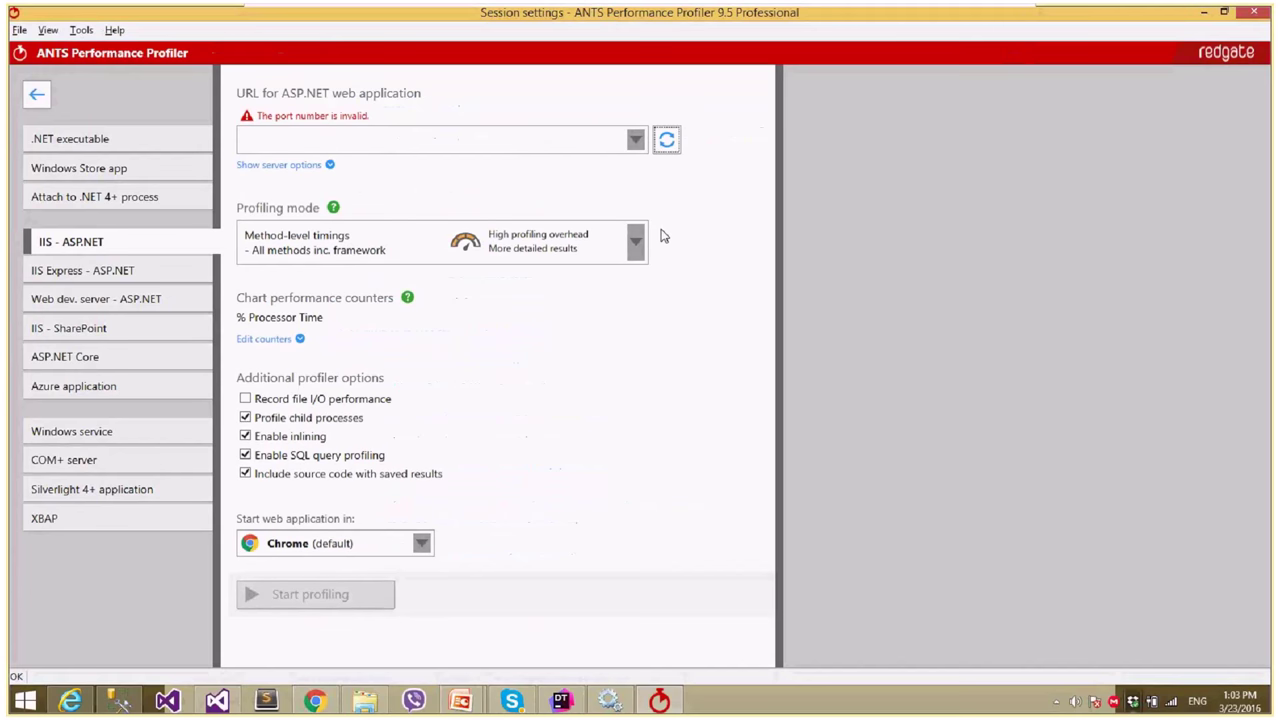
pyautogui.click(283, 165)
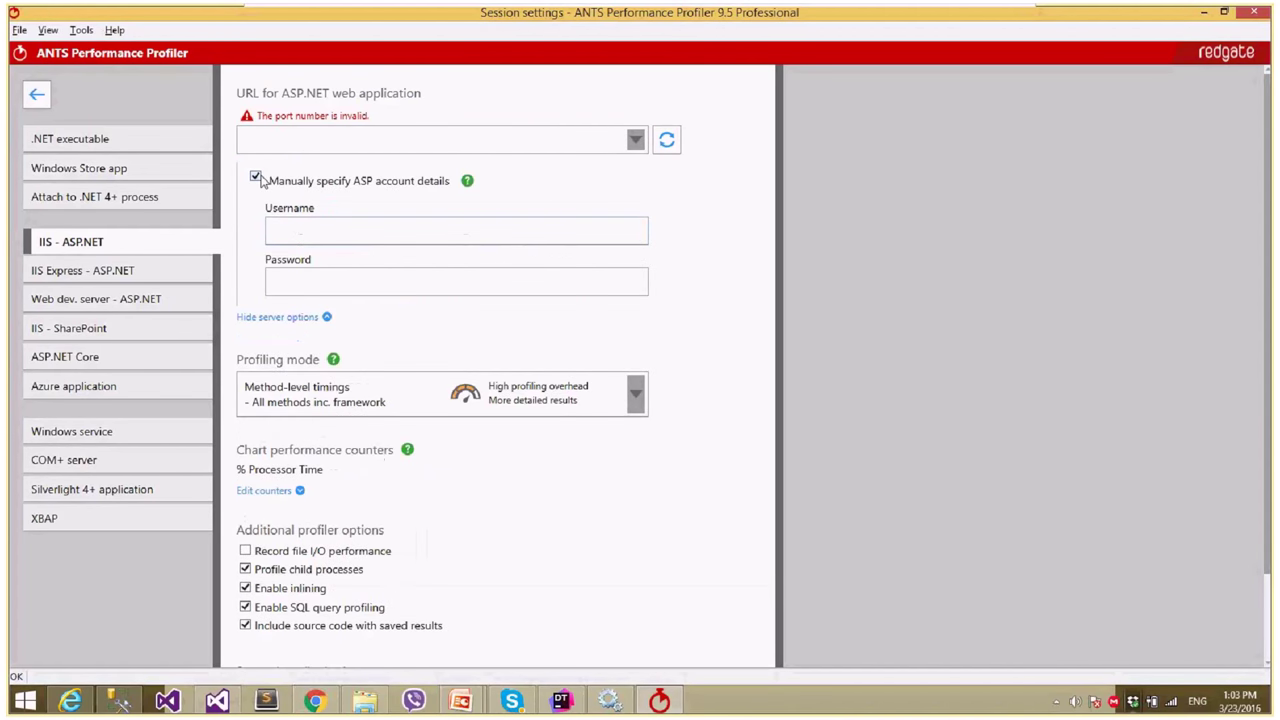
pyautogui.click(256, 178)
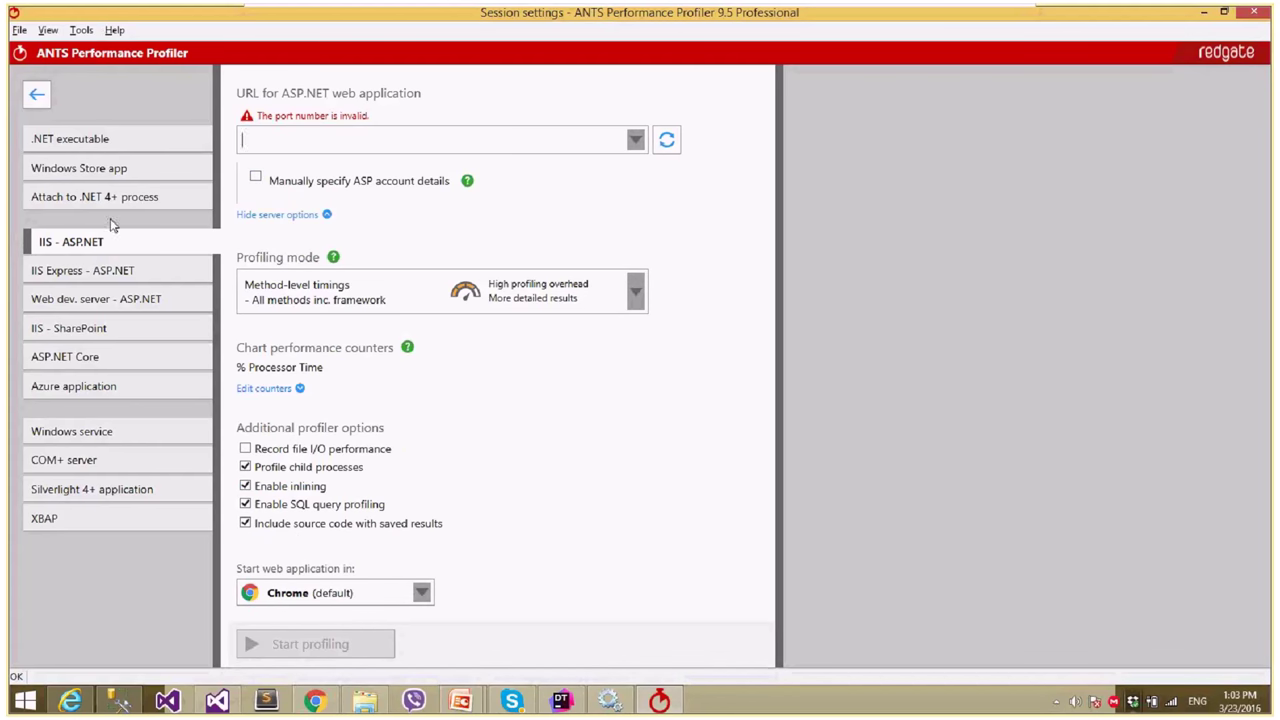
# - Choose IIS Express - ASP.NET and profile an unlisted application, using the path E:\StuffProjects\VSProfiling\VSProfiling\
pyautogui.click(116, 278)
pyautogui.click(635, 124)
pyautogui.click(631, 134)
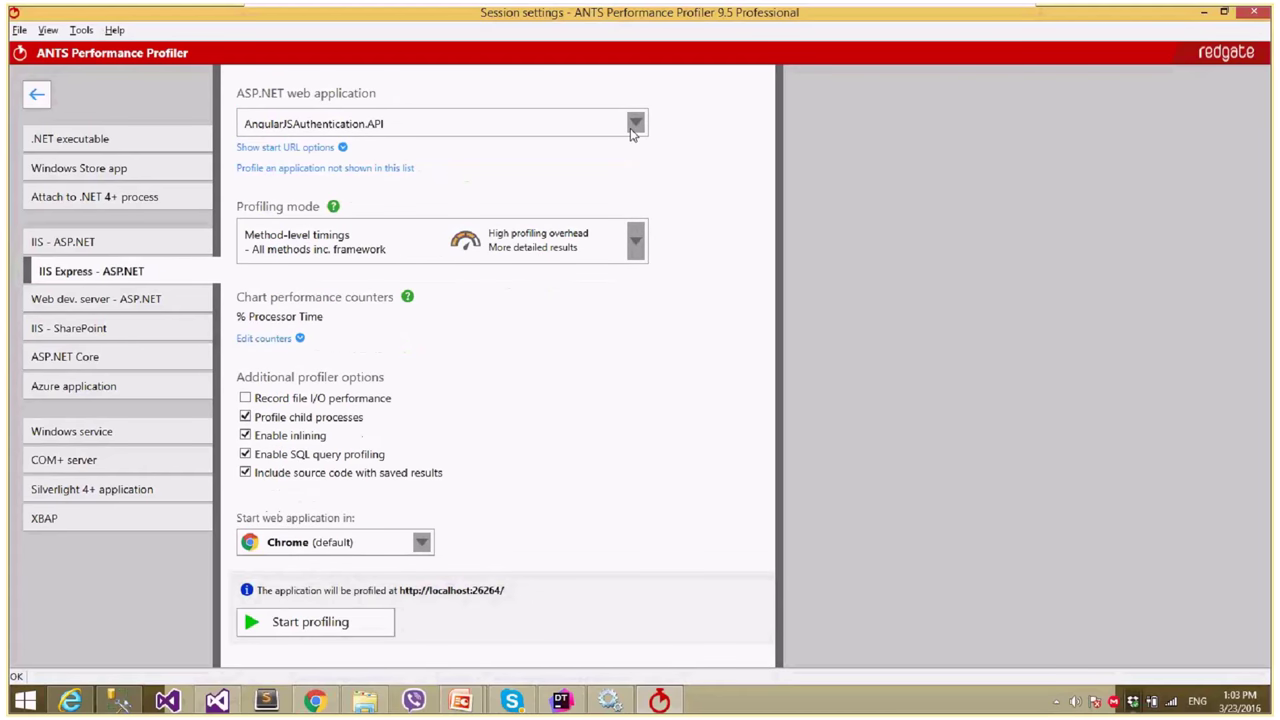
pyautogui.click(287, 170)
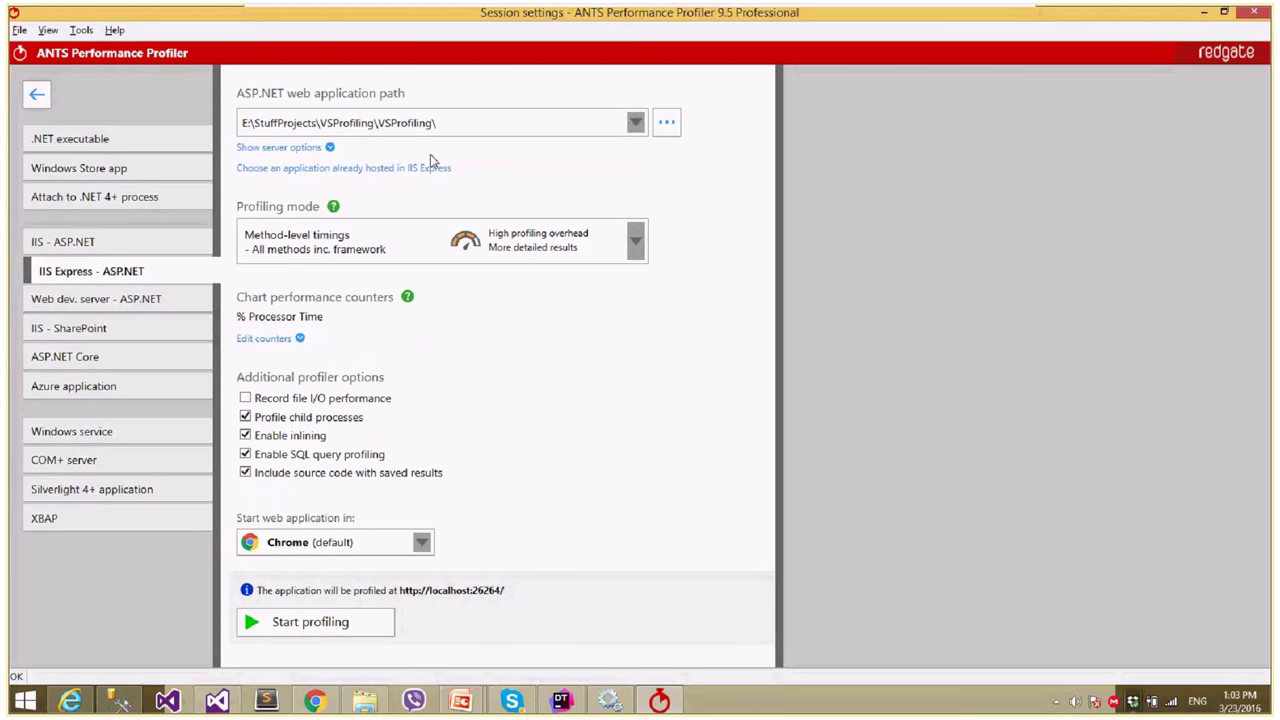
pyautogui.moveTo(440, 122); pyautogui.dragTo(240, 124)
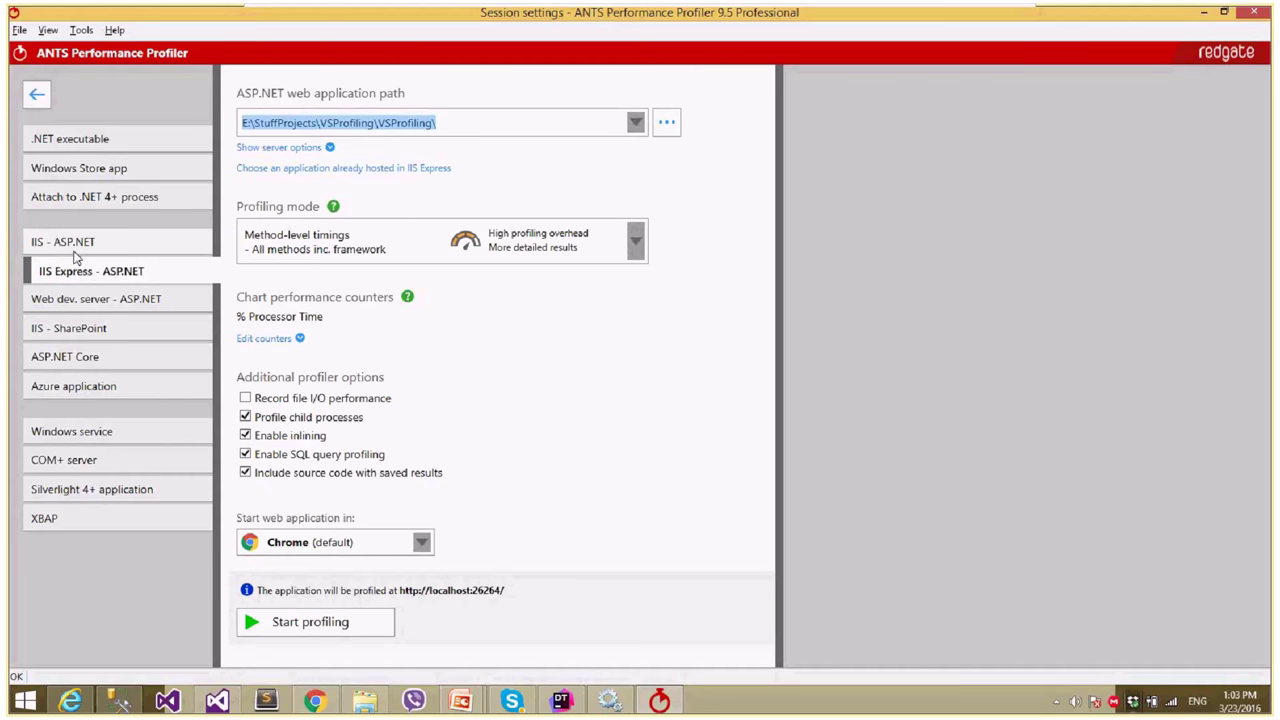
pyautogui.click(489, 115)
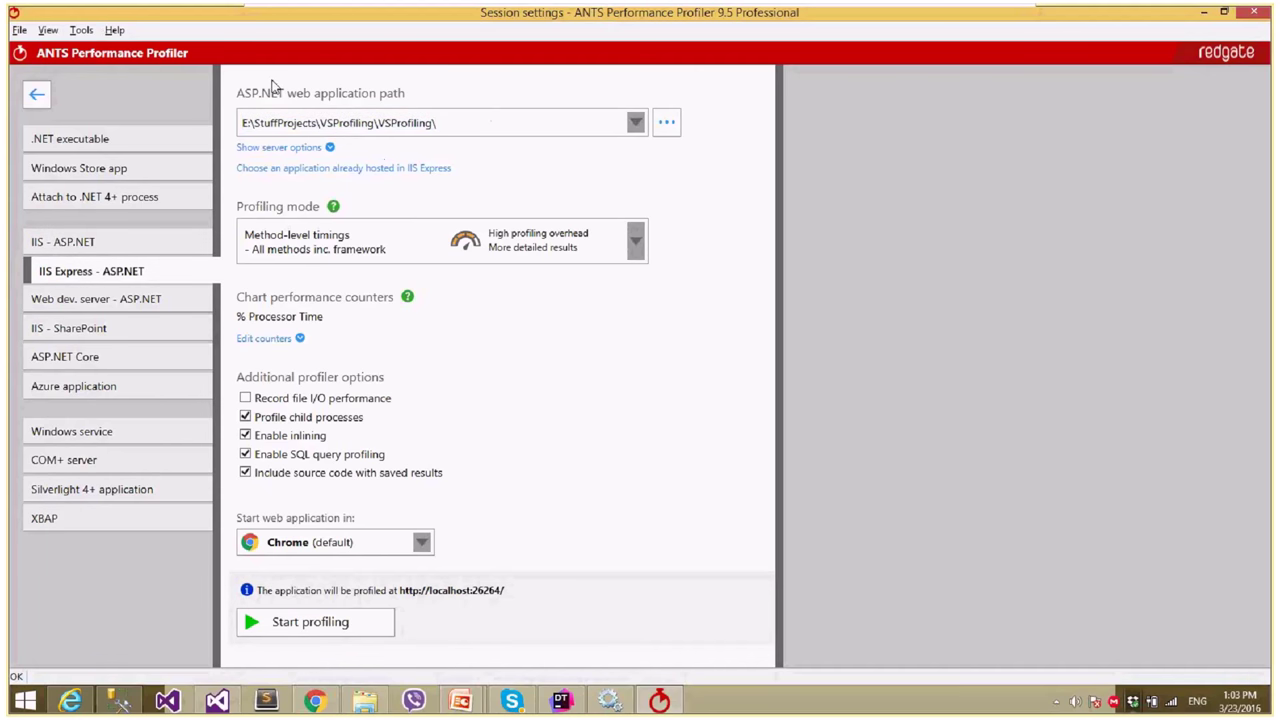
pyautogui.moveTo(254, 122); pyautogui.dragTo(476, 106)
pyautogui.click(490, 118)
# - Set the profiling mode to line-level & method-level timings, only methods with source
pyautogui.click(632, 256)
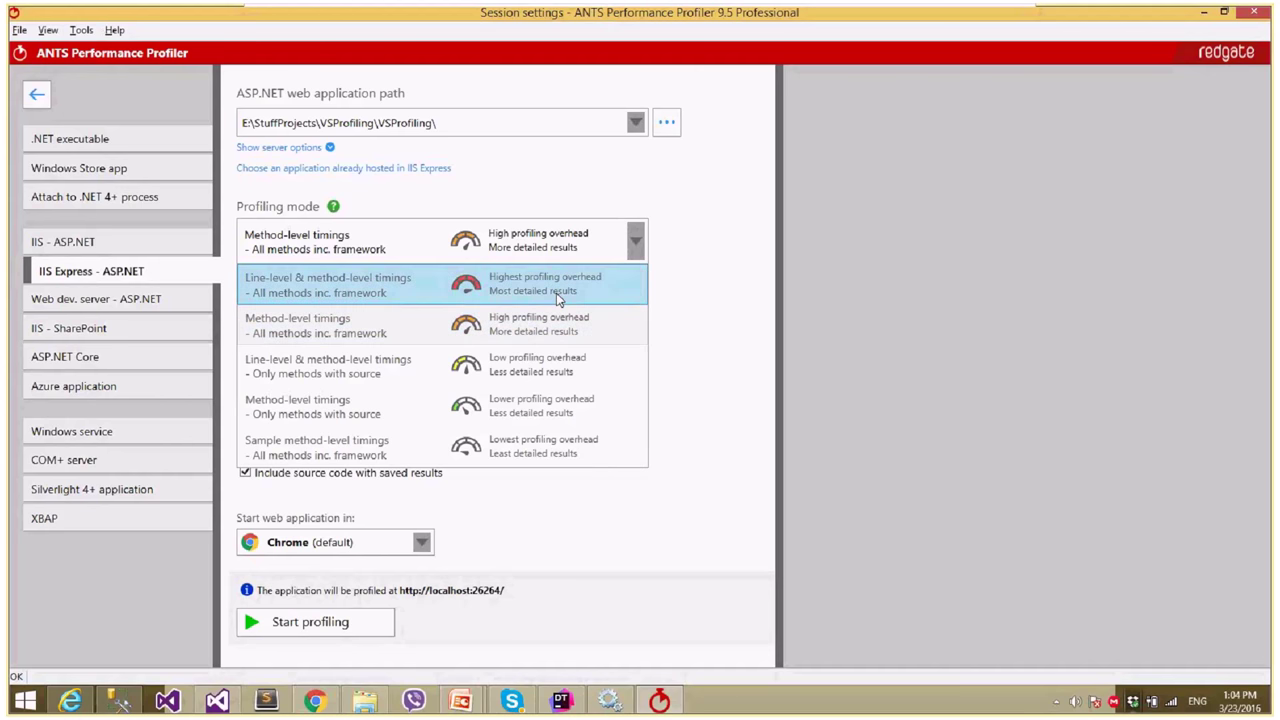
pyautogui.click(512, 372)
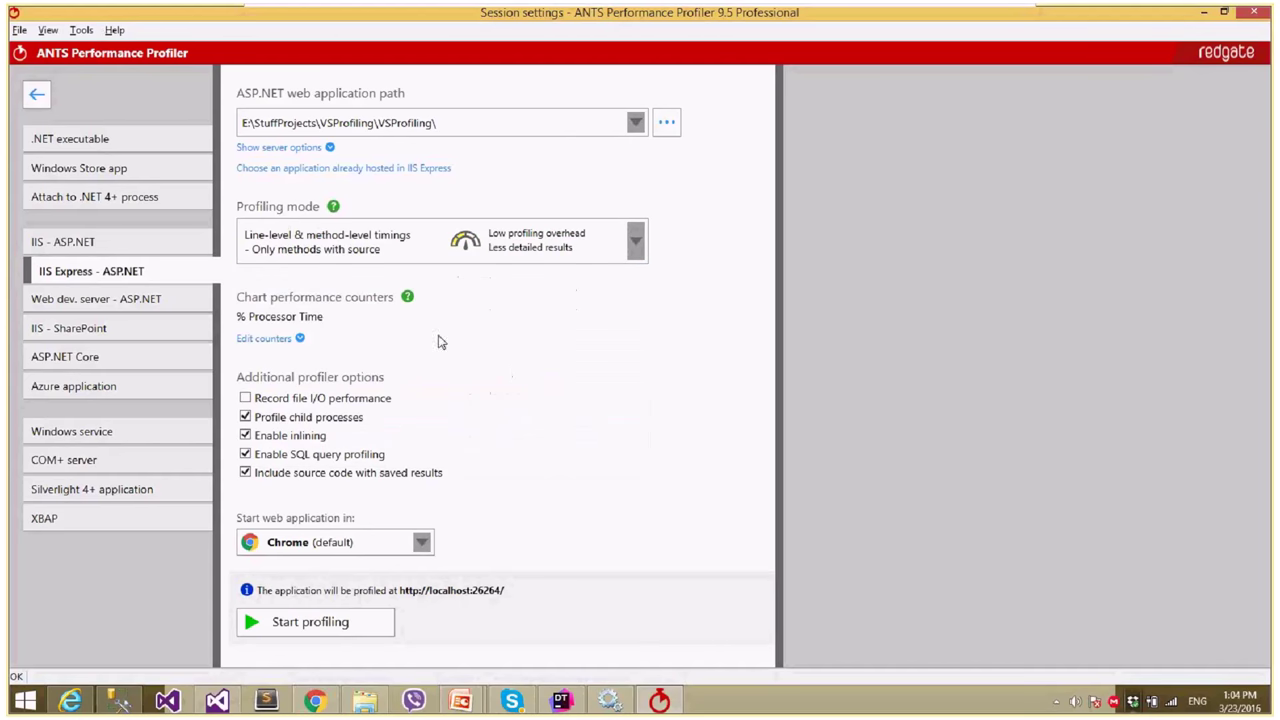
# - Start profiling the web application and check the profiler's live processor-time timeline while the page loads in the browser
pyautogui.click(303, 630)
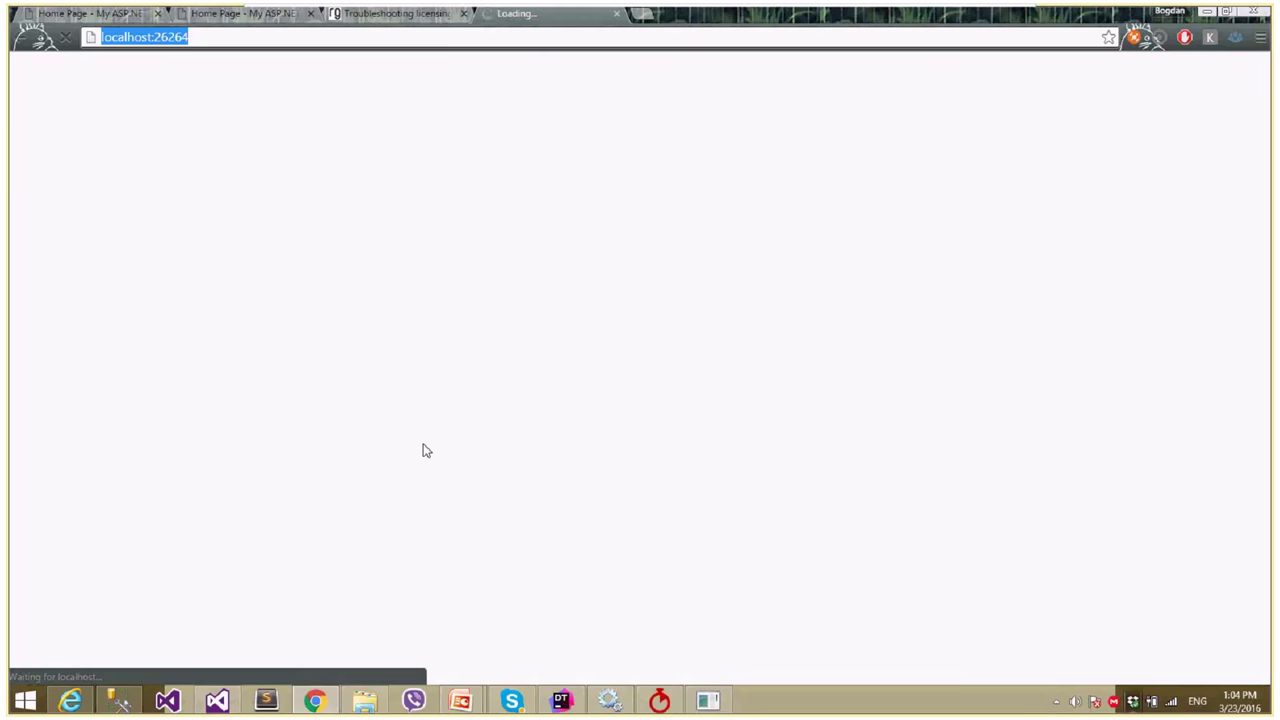
pyautogui.click(661, 704)
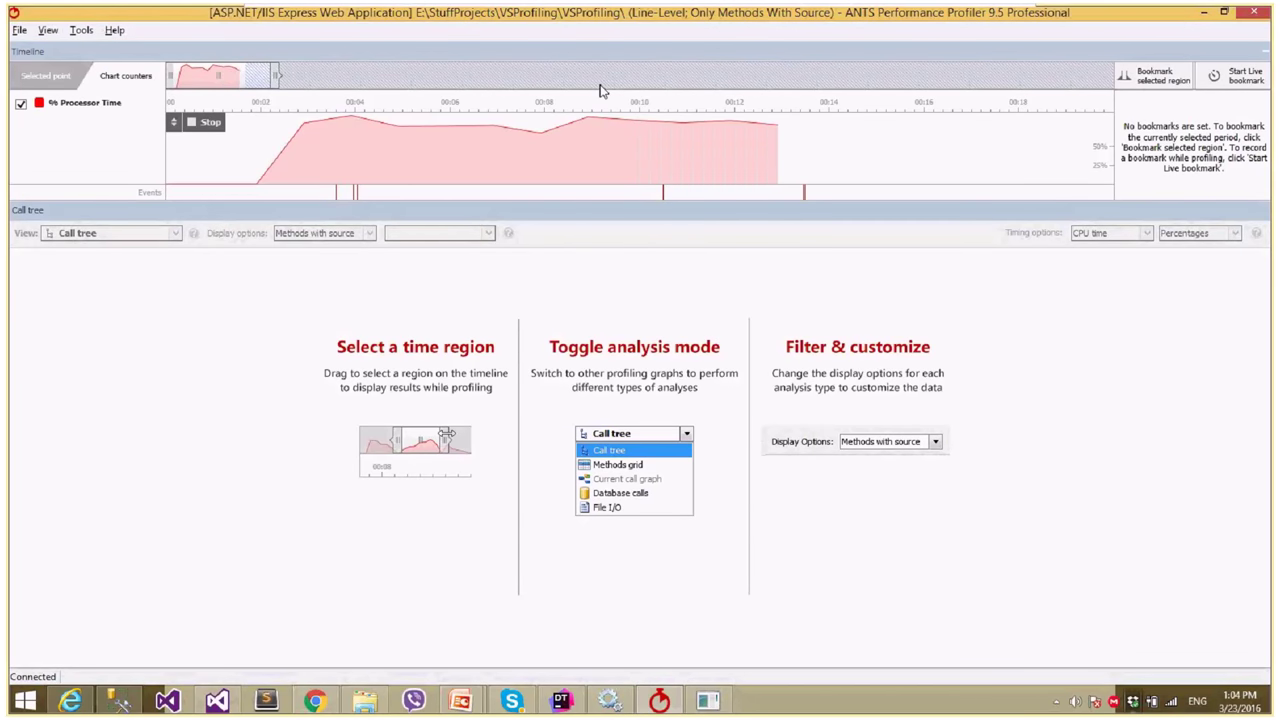
pyautogui.click(383, 708)
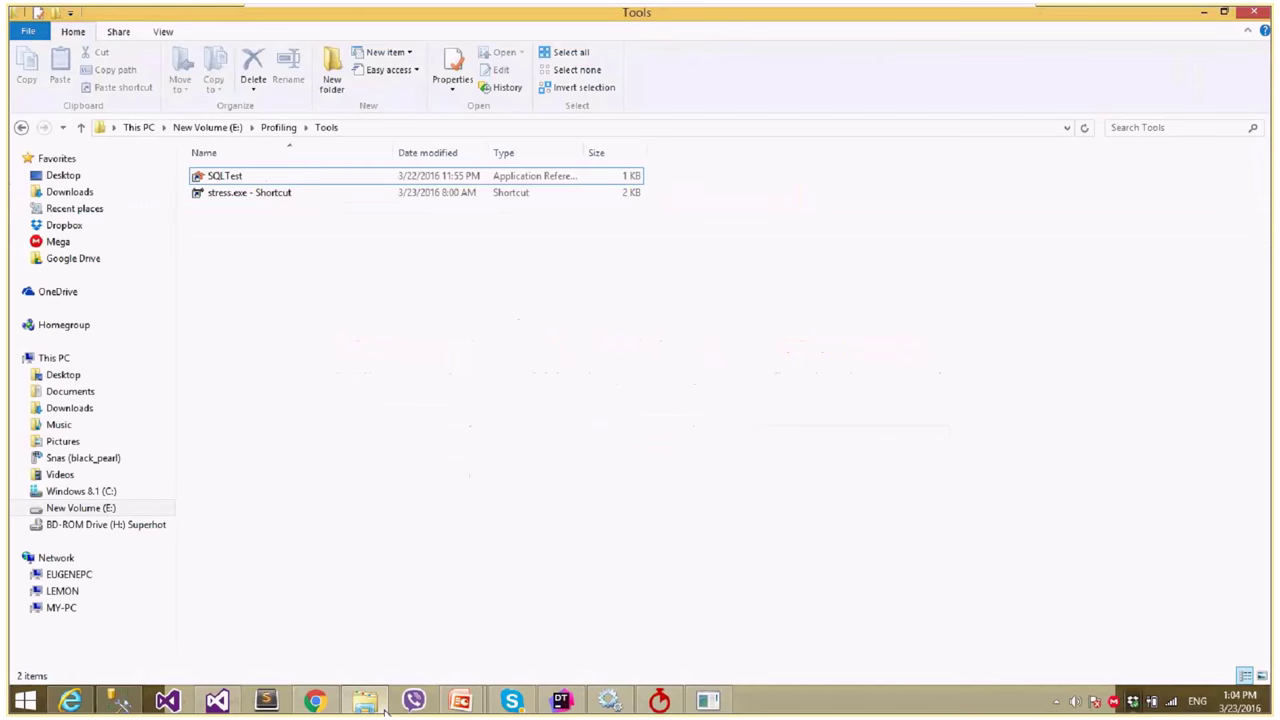
pyautogui.click(385, 708)
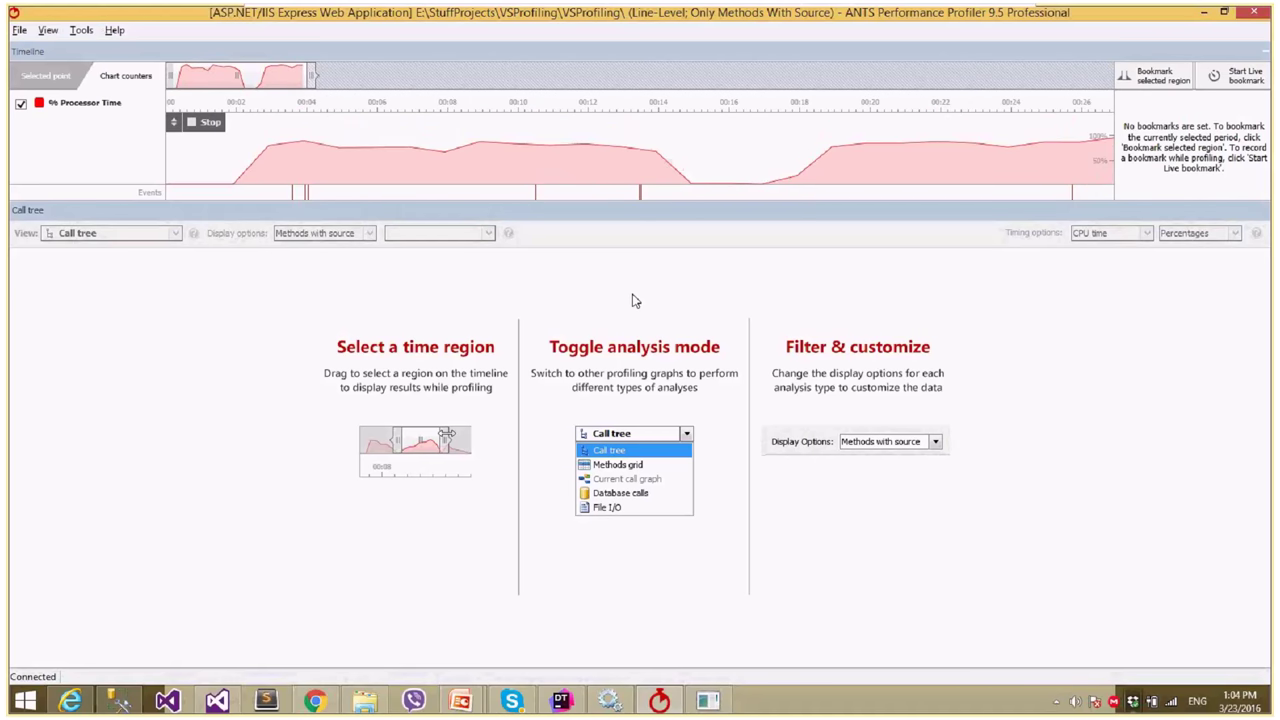
# - Return to the profiler, stop the profiling session and select nearly the whole recorded timeline, leaving out the idle start
pyautogui.click(662, 708)
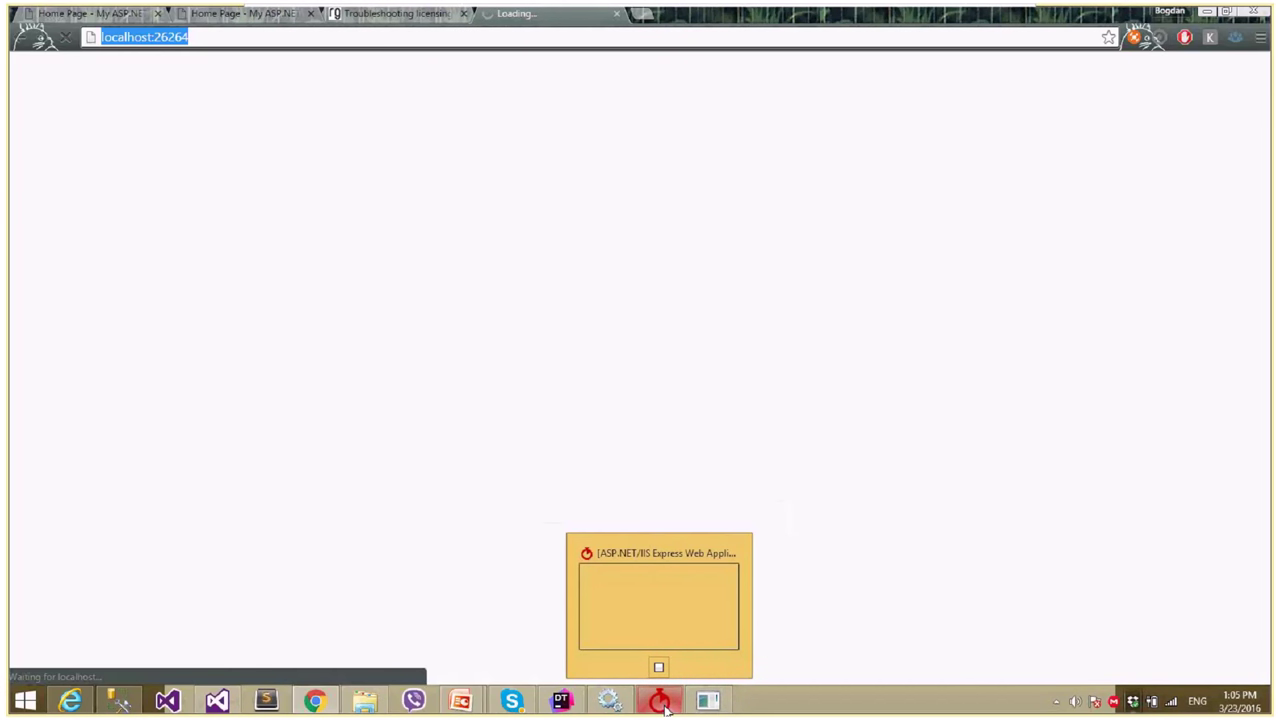
pyautogui.click(675, 603)
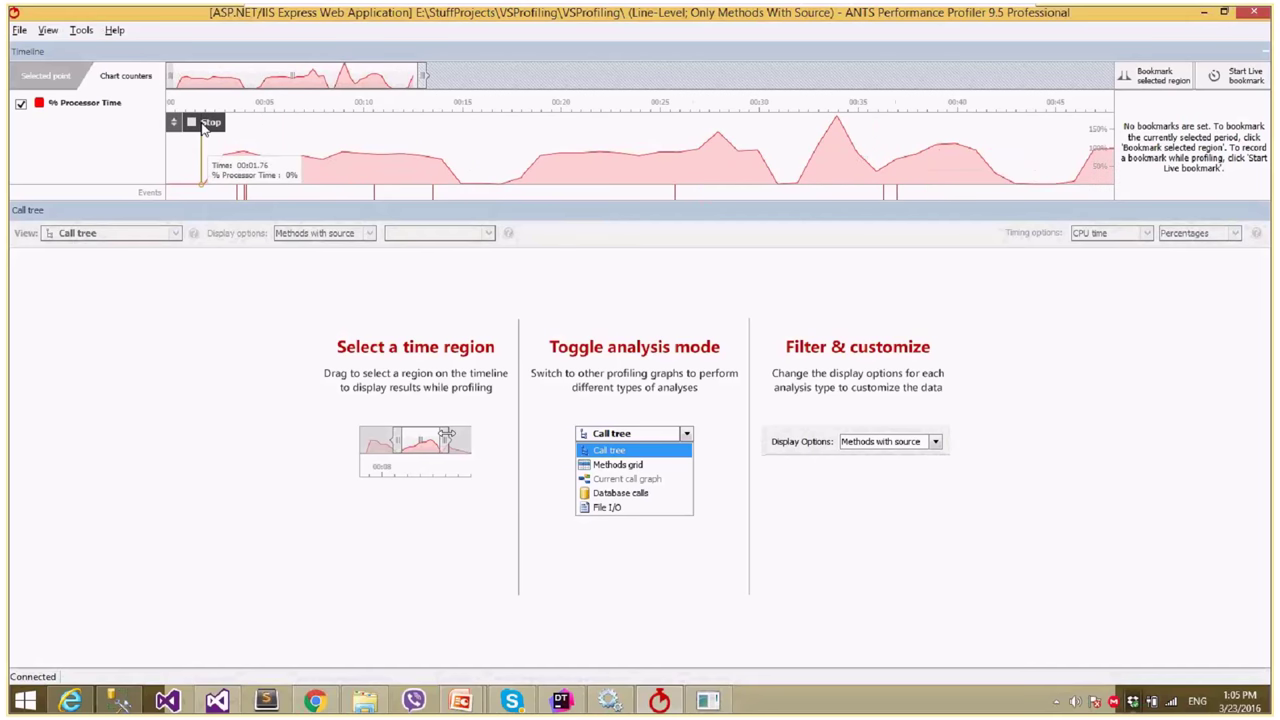
pyautogui.click(203, 126)
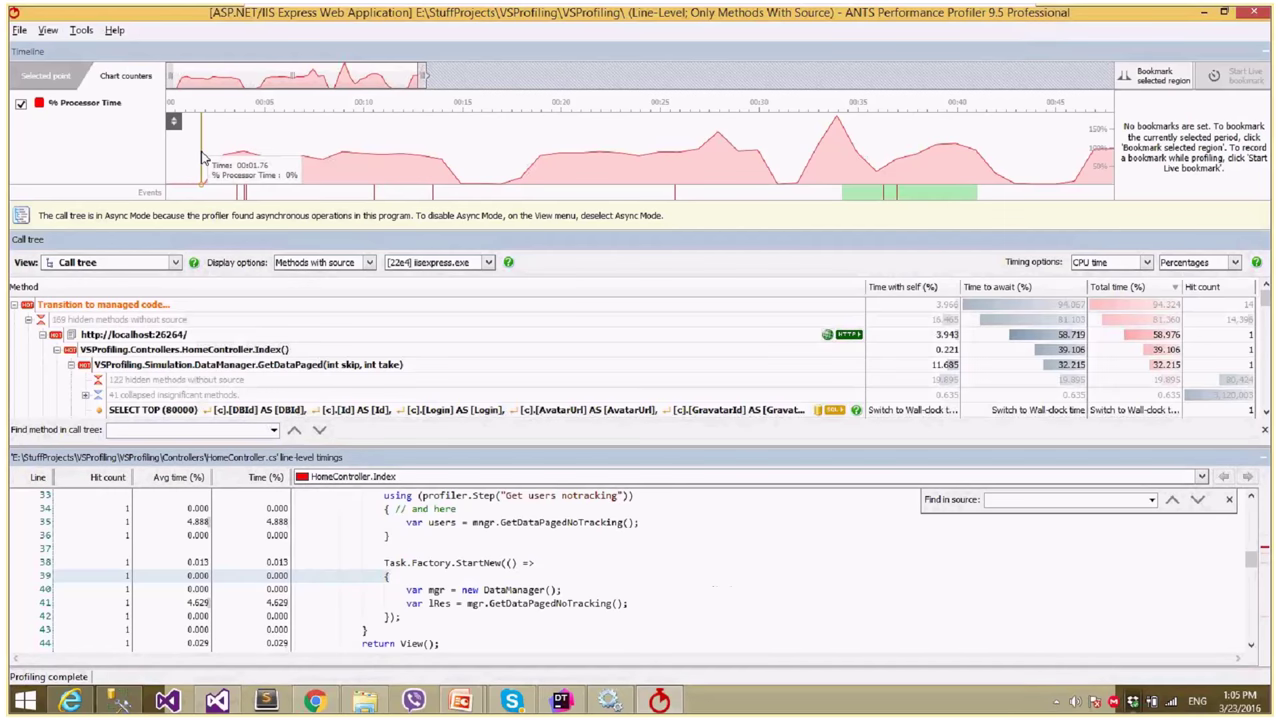
pyautogui.moveTo(201, 157); pyautogui.dragTo(1127, 101)
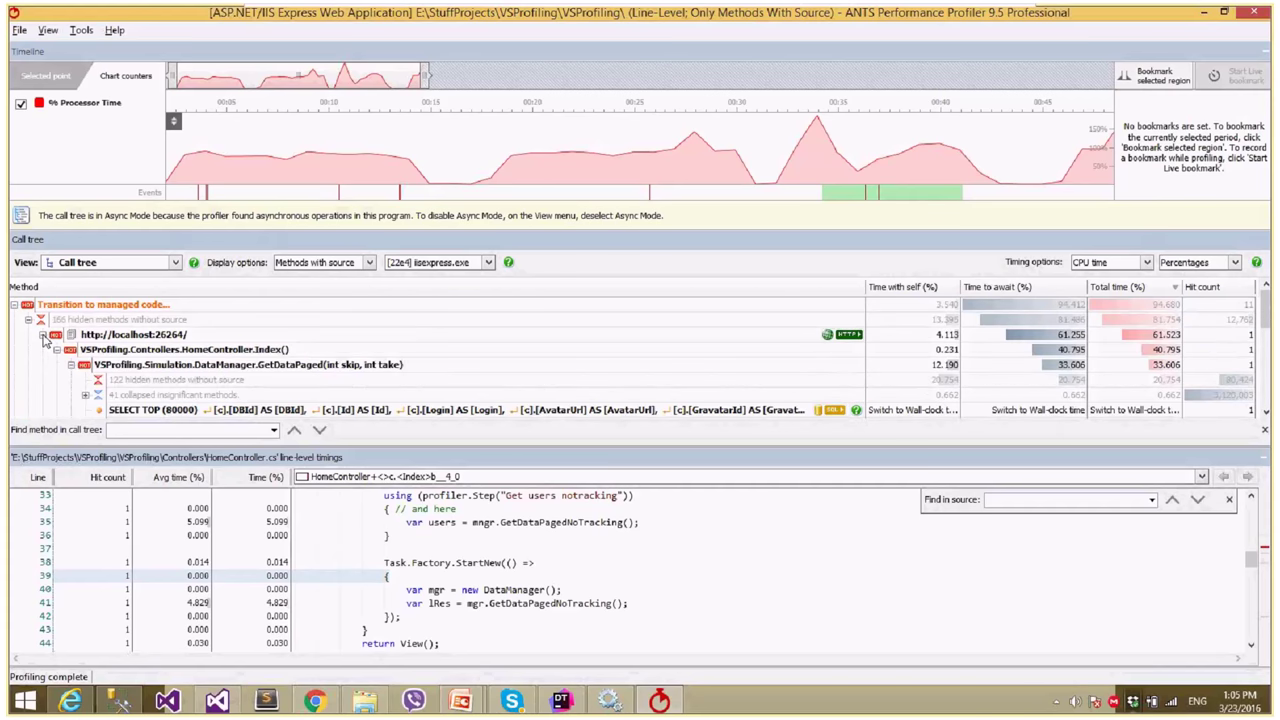
# - Collapse the two localhost:26264 request nodes and the Application_Start() node in the call tree, then select the GetGitHubUsersNoTracking request
pyautogui.click(43, 335)
pyautogui.click(43, 349)
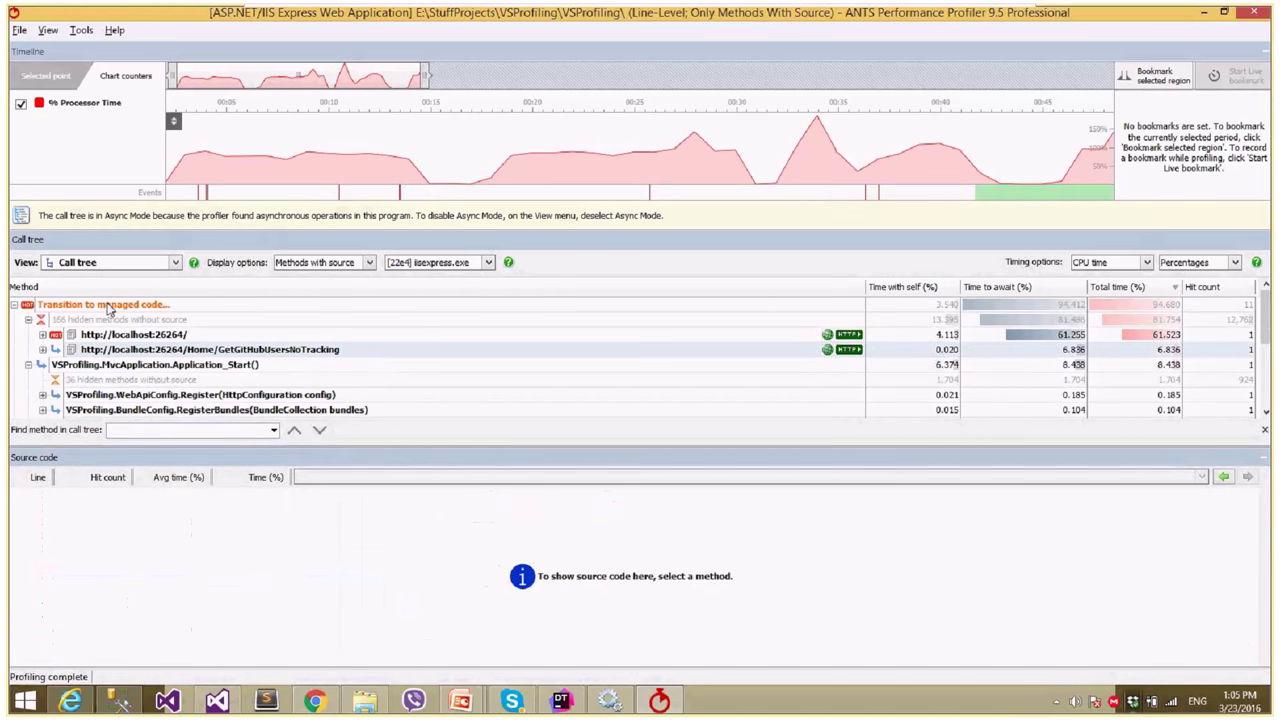
pyautogui.click(28, 365)
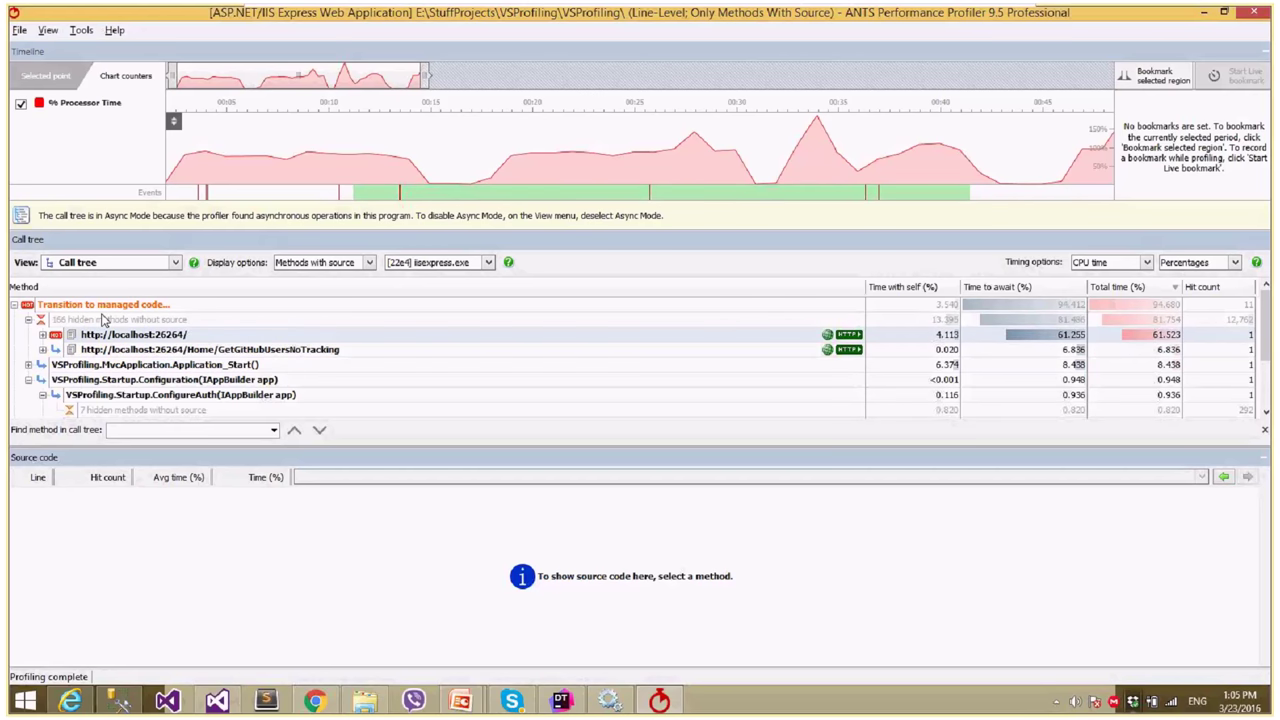
pyautogui.click(43, 336)
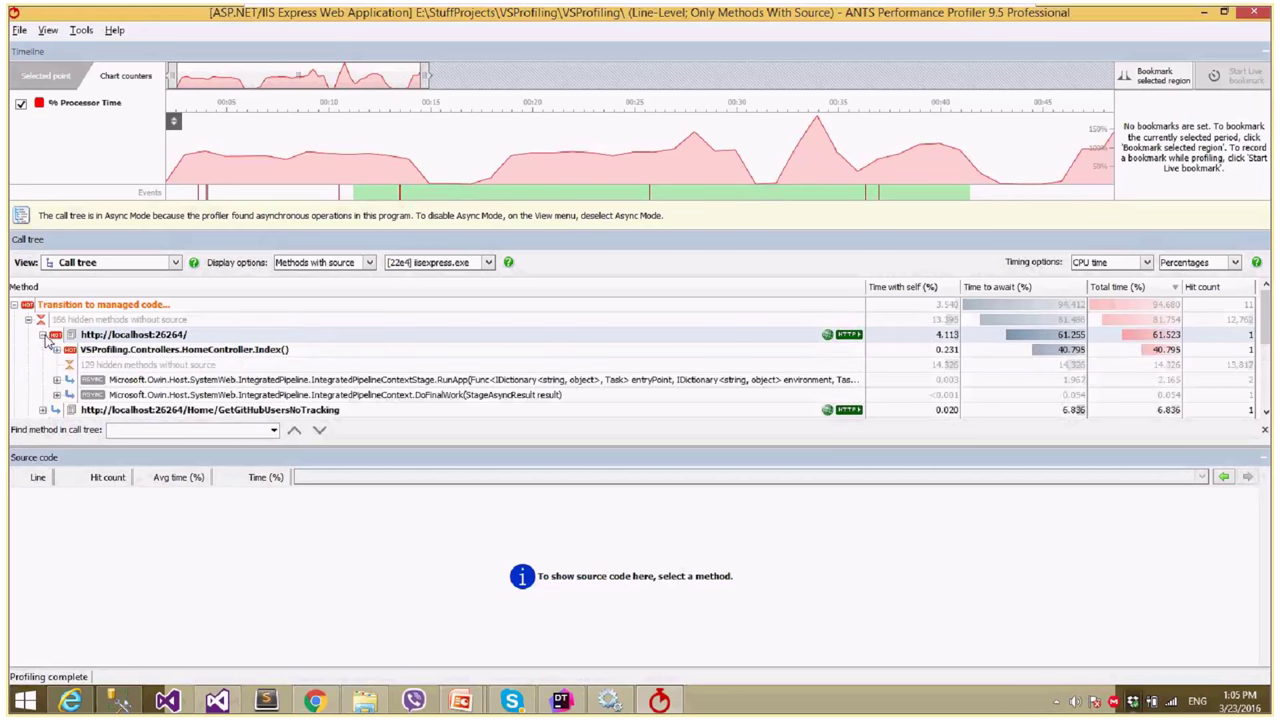
pyautogui.click(43, 337)
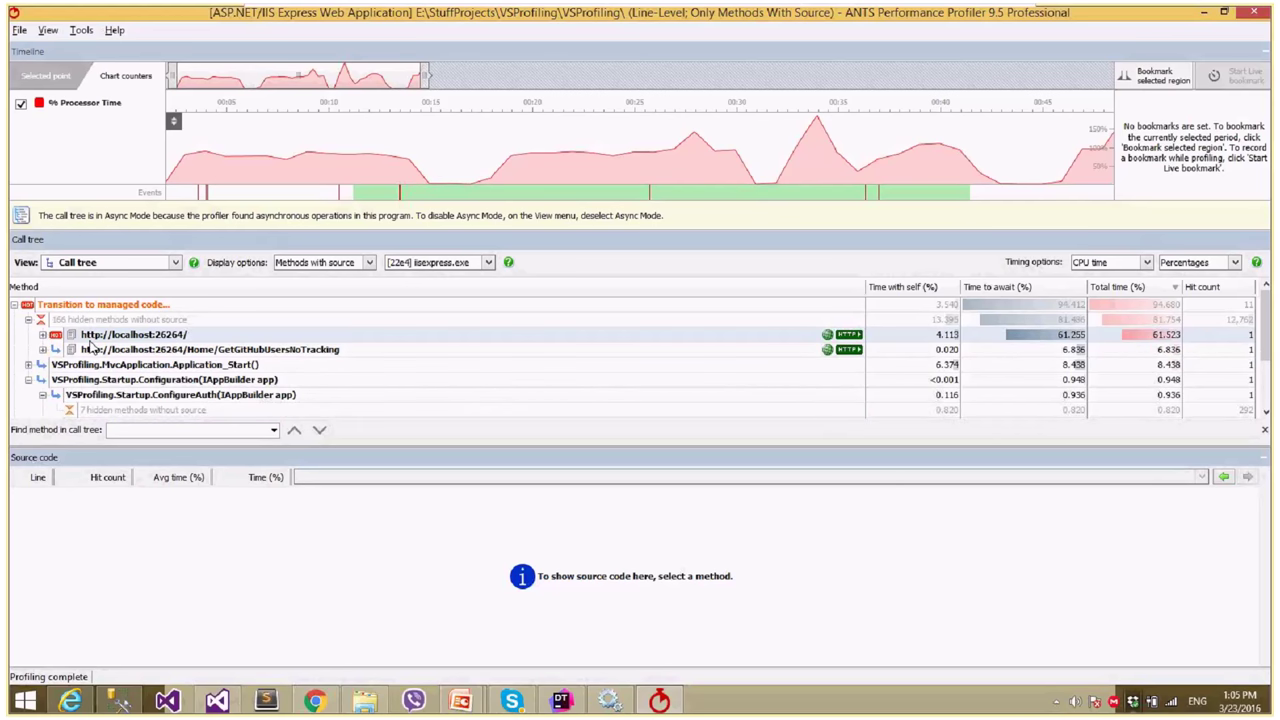
pyautogui.click(90, 348)
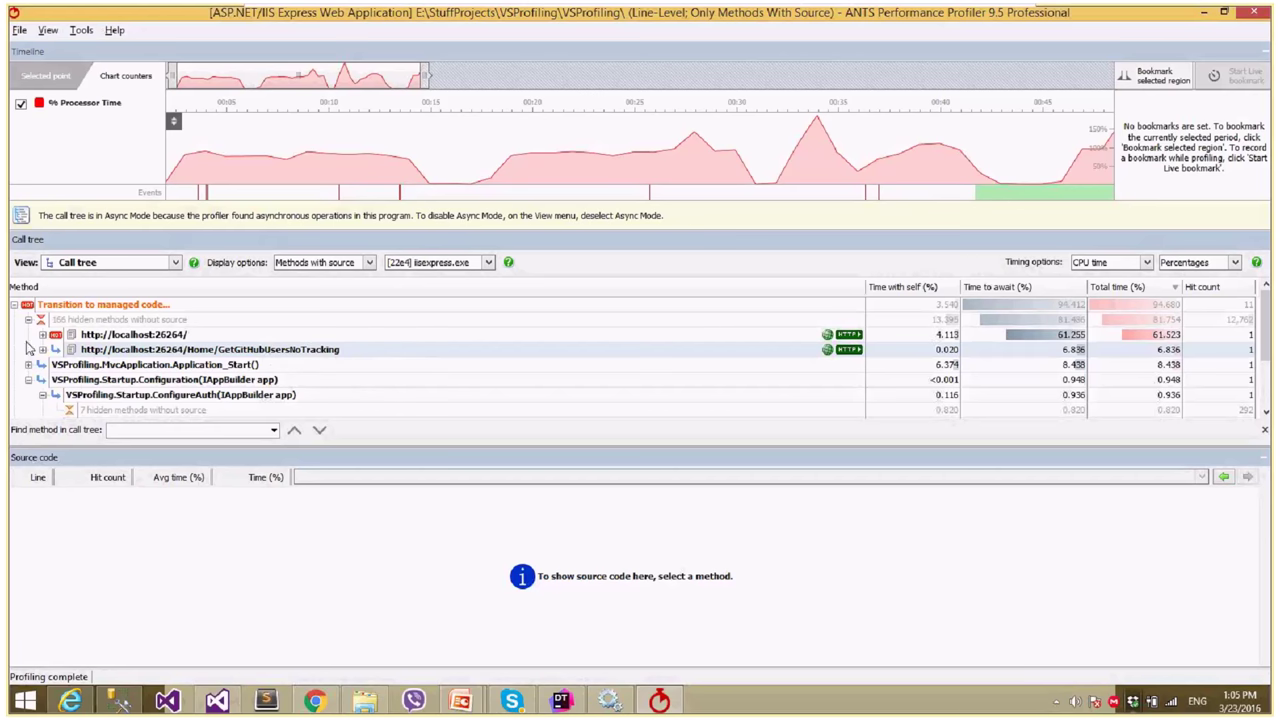
pyautogui.click(43, 335)
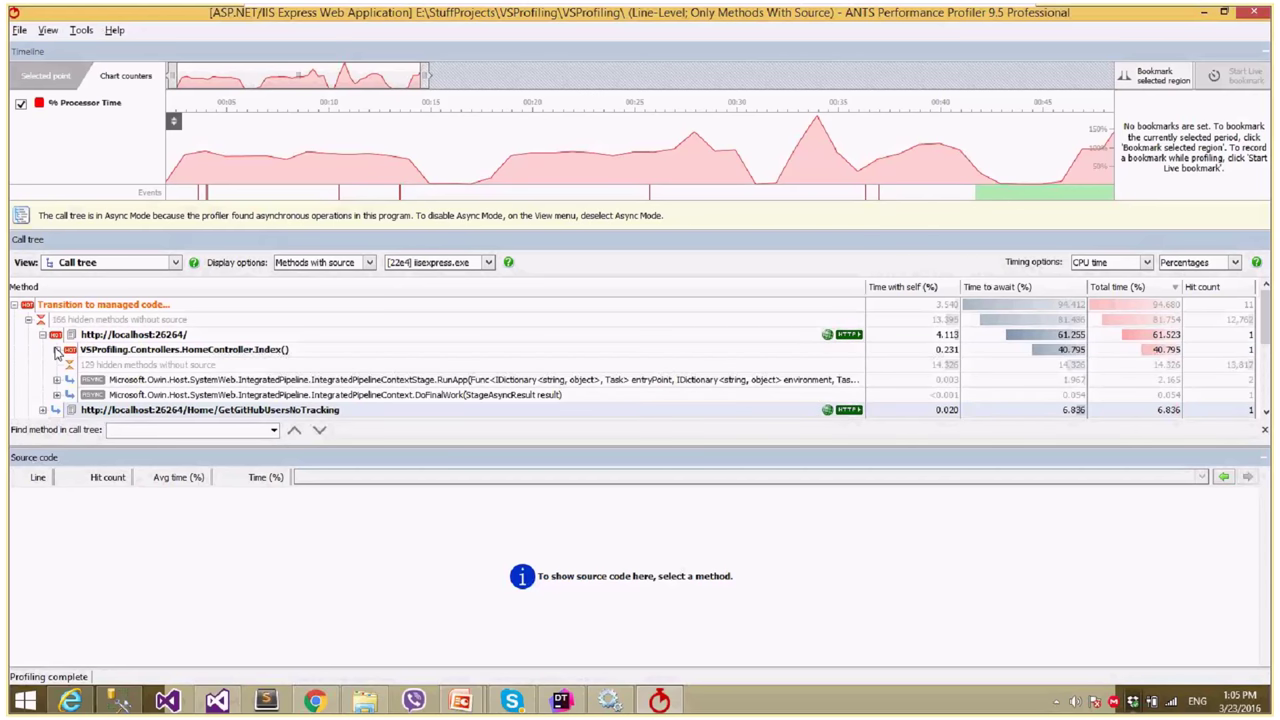
pyautogui.click(56, 350)
pyautogui.click(71, 365)
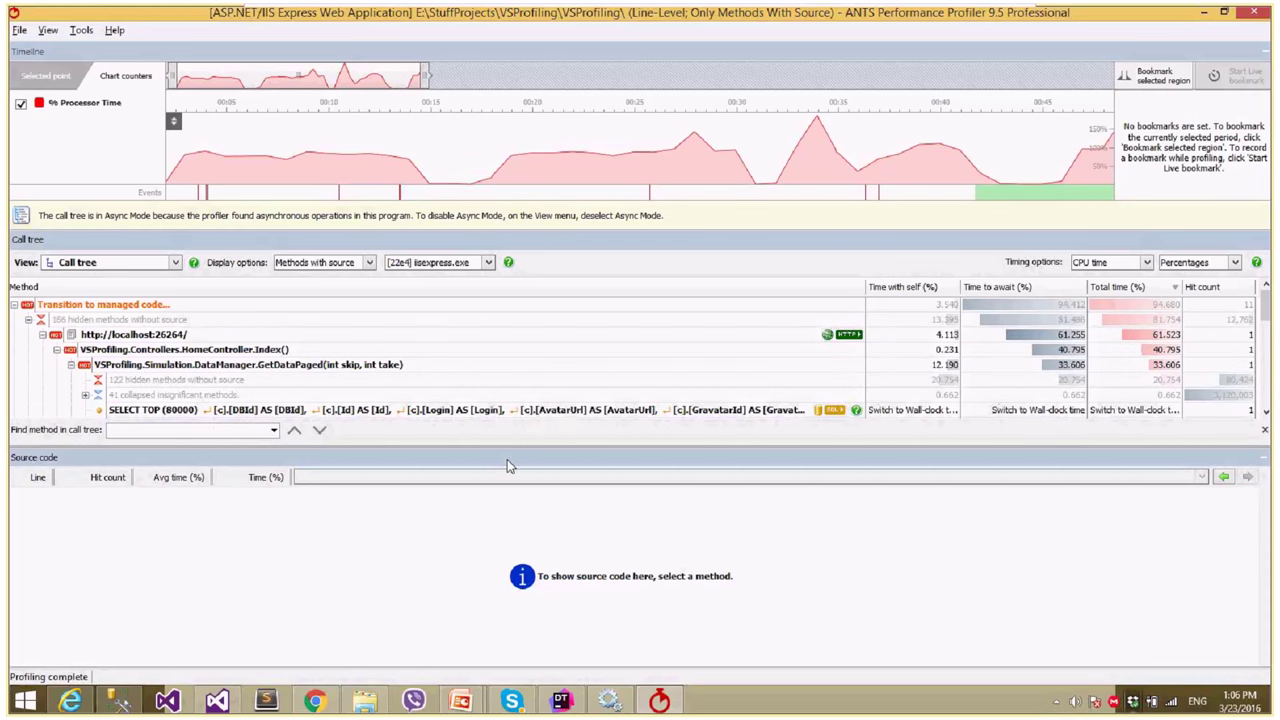
pyautogui.scroll(-2, 437, 400)
pyautogui.scroll(2, 290, 381)
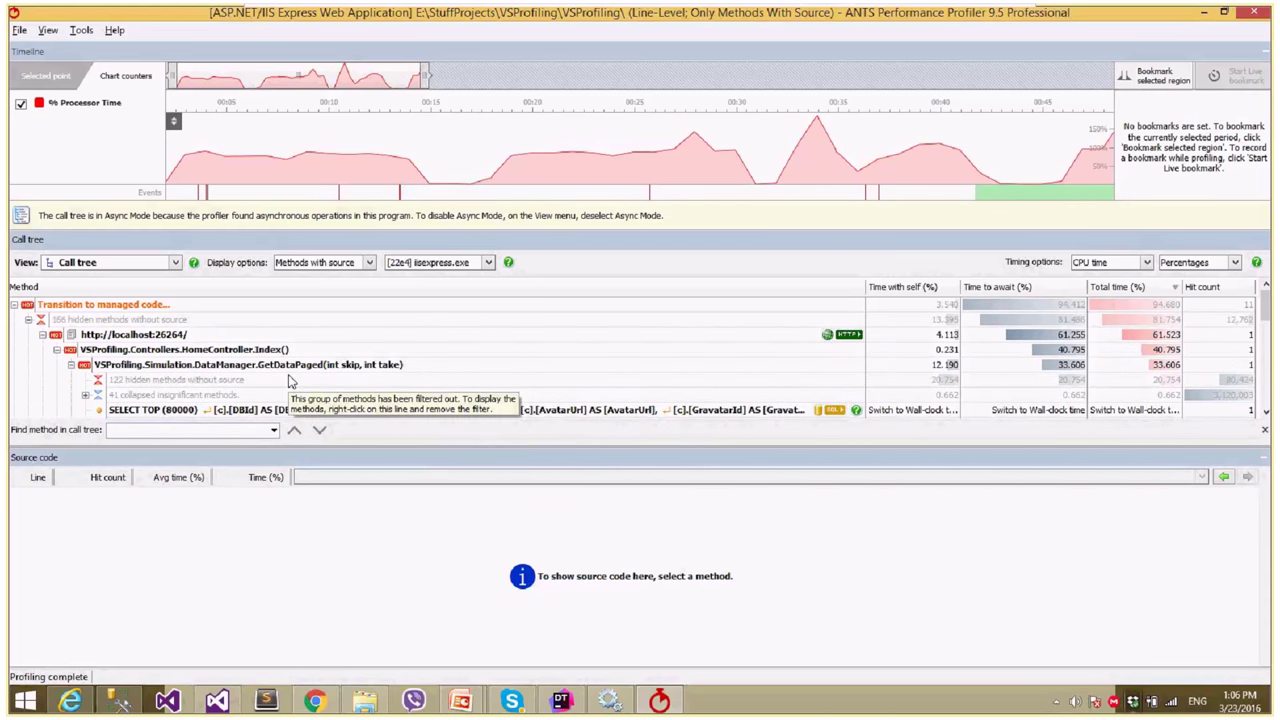
pyautogui.click(130, 367)
pyautogui.scroll(-2, 130, 372)
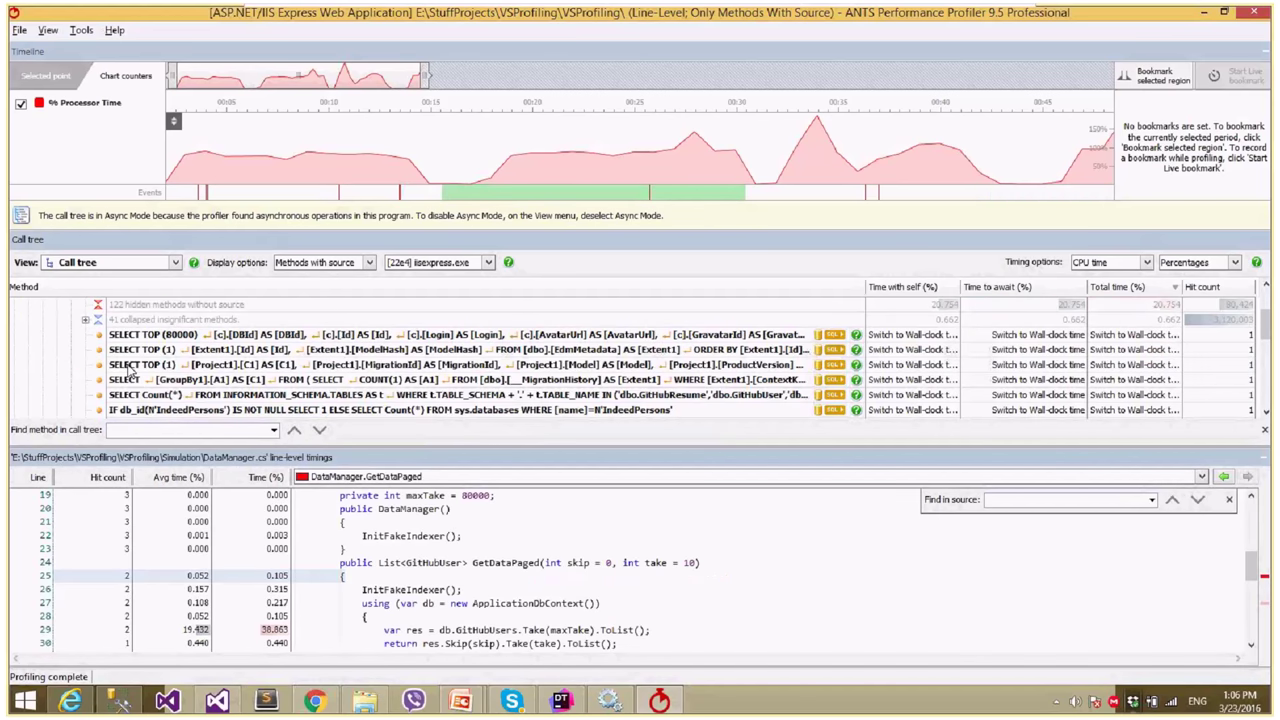
pyautogui.scroll(2, 130, 372)
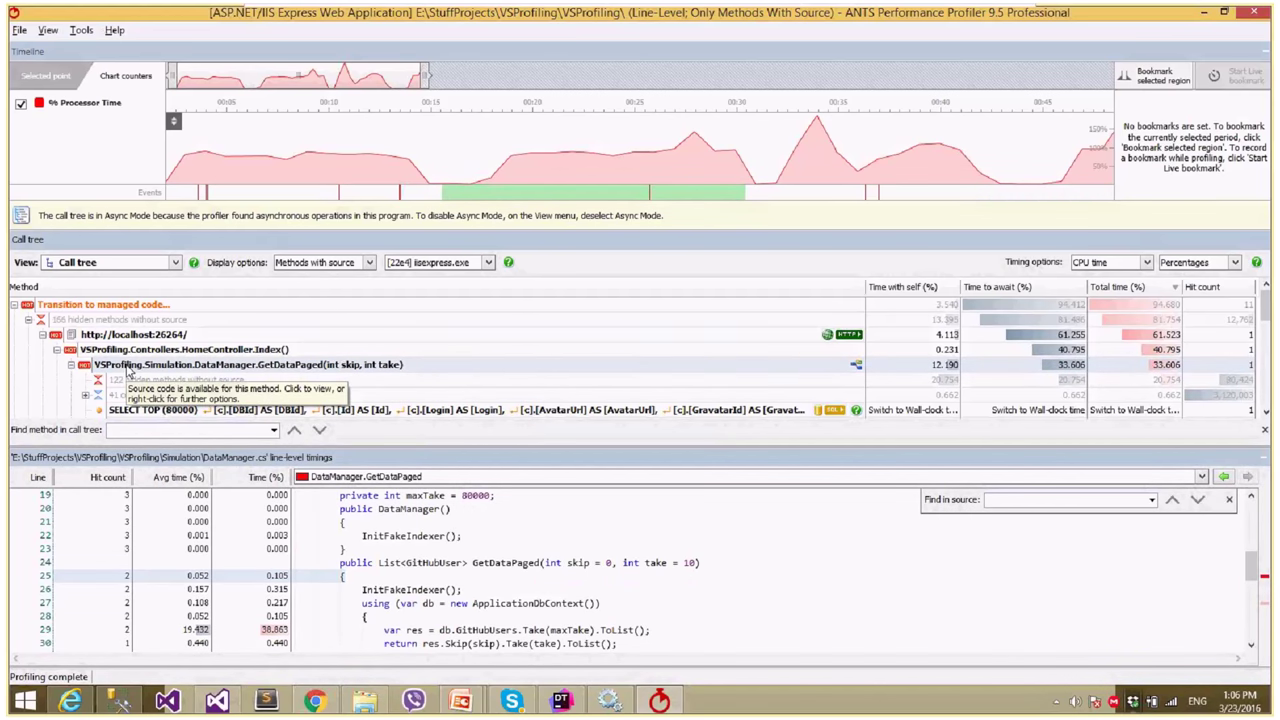
# - Expand the collapsed insignificant methods under GetDataPaged and inspect the source and available method actions of GitHubUser.get_DBId()
pyautogui.click(86, 396)
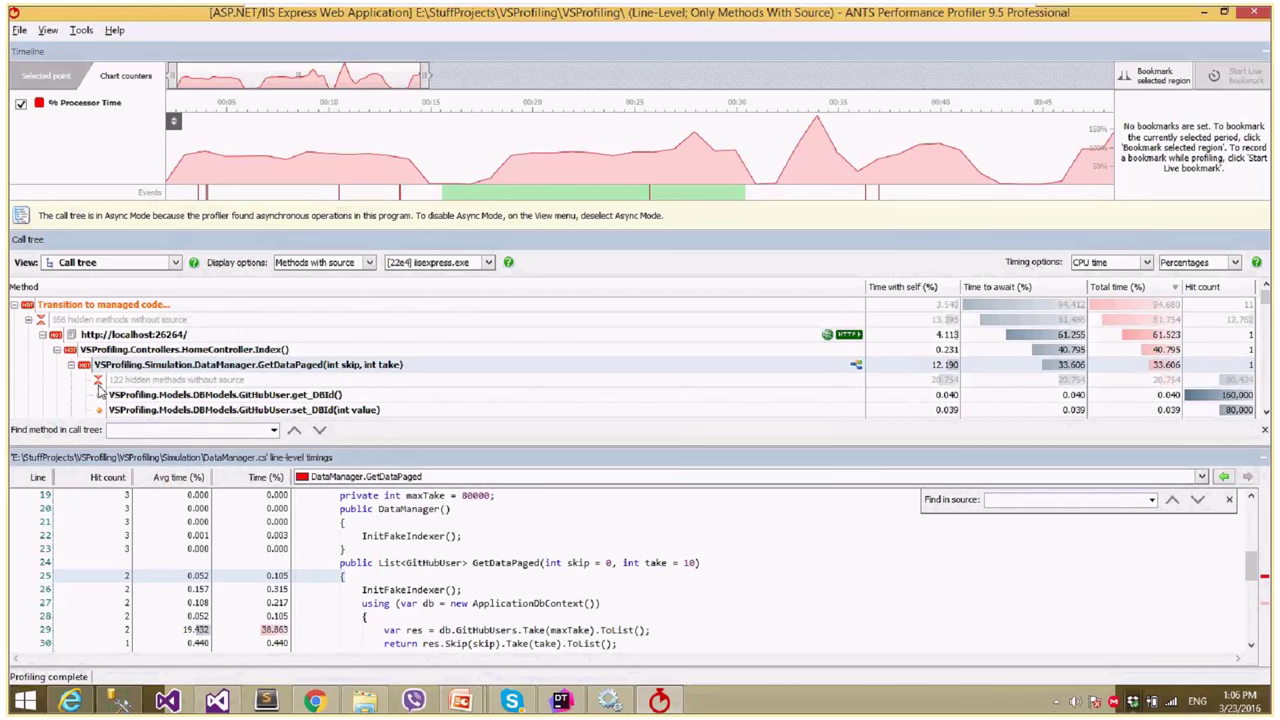
pyautogui.click(120, 395)
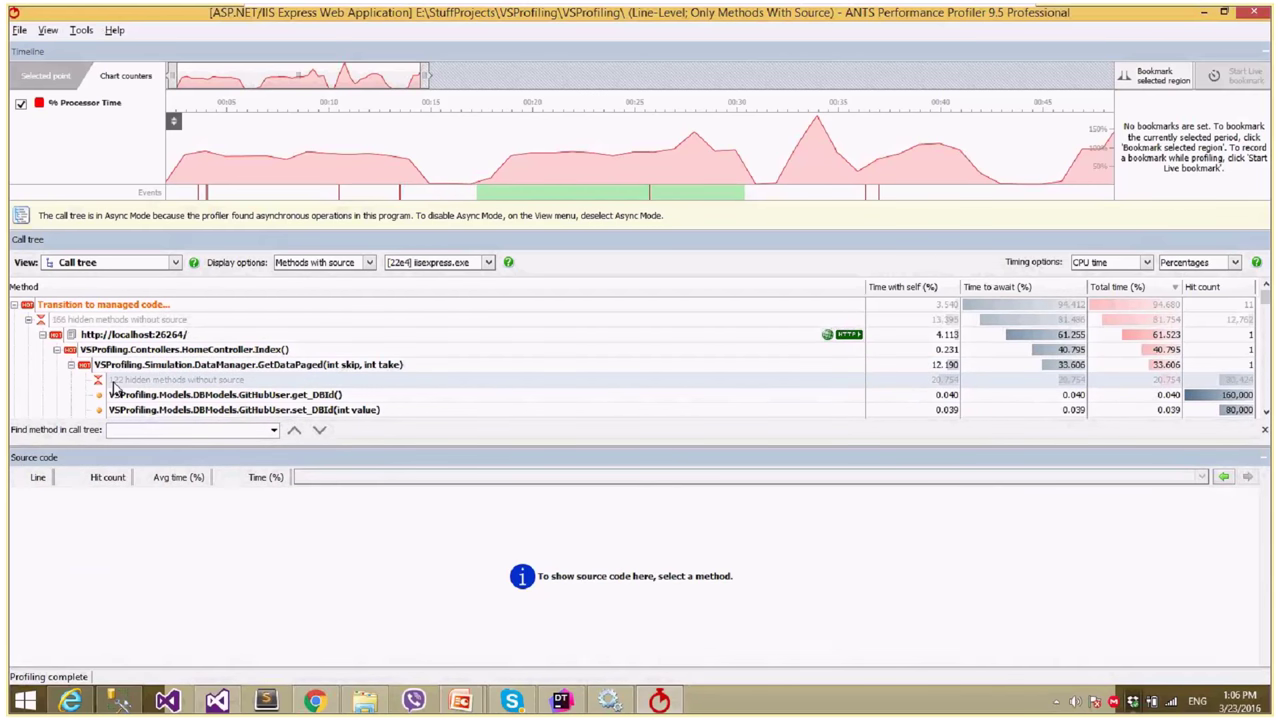
pyautogui.rightClick(122, 400)
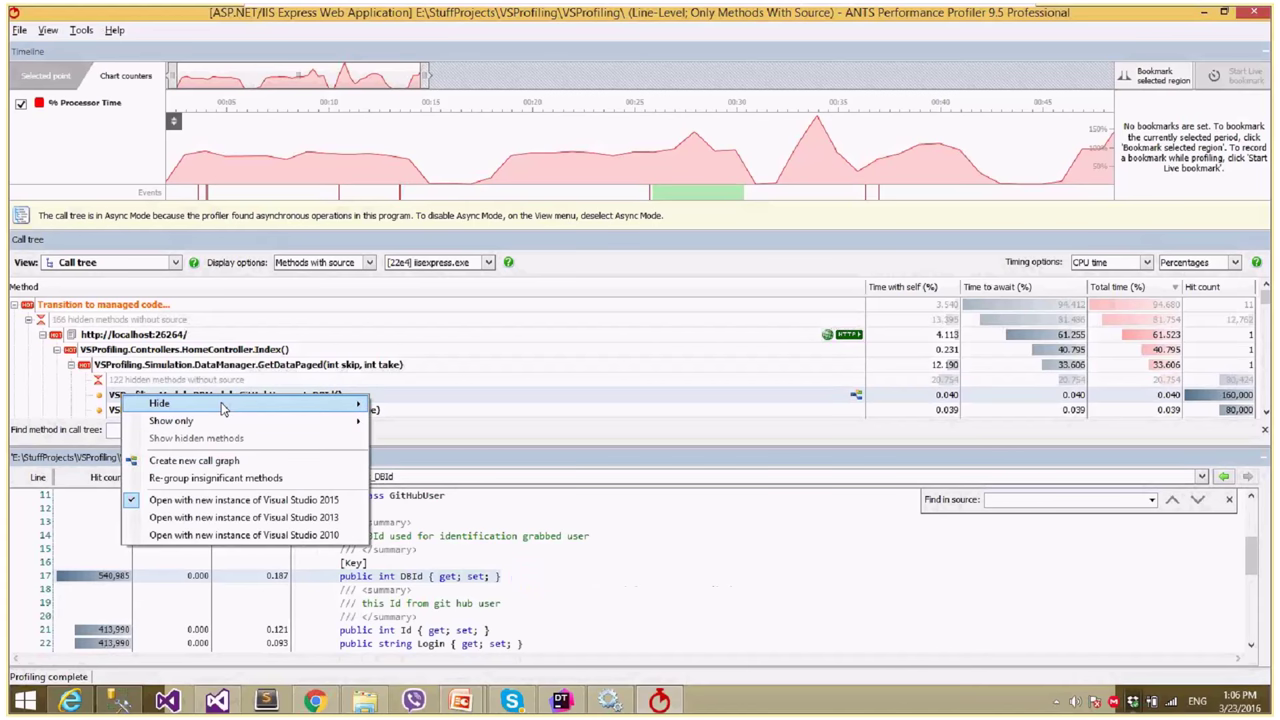
pyautogui.moveTo(224, 408)
pyautogui.click(224, 381)
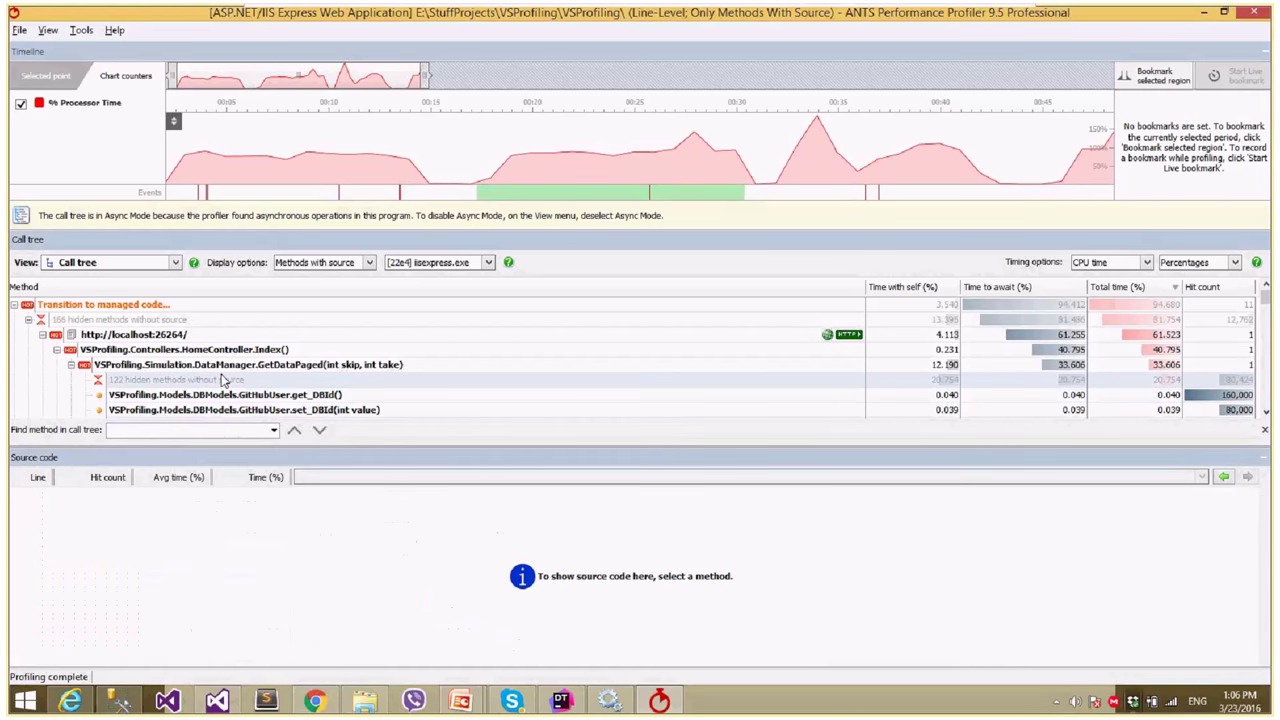
# - Check which Show only filters are offered for the GetDataPaged method without applying one
pyautogui.click(214, 365)
pyautogui.rightClick(211, 366)
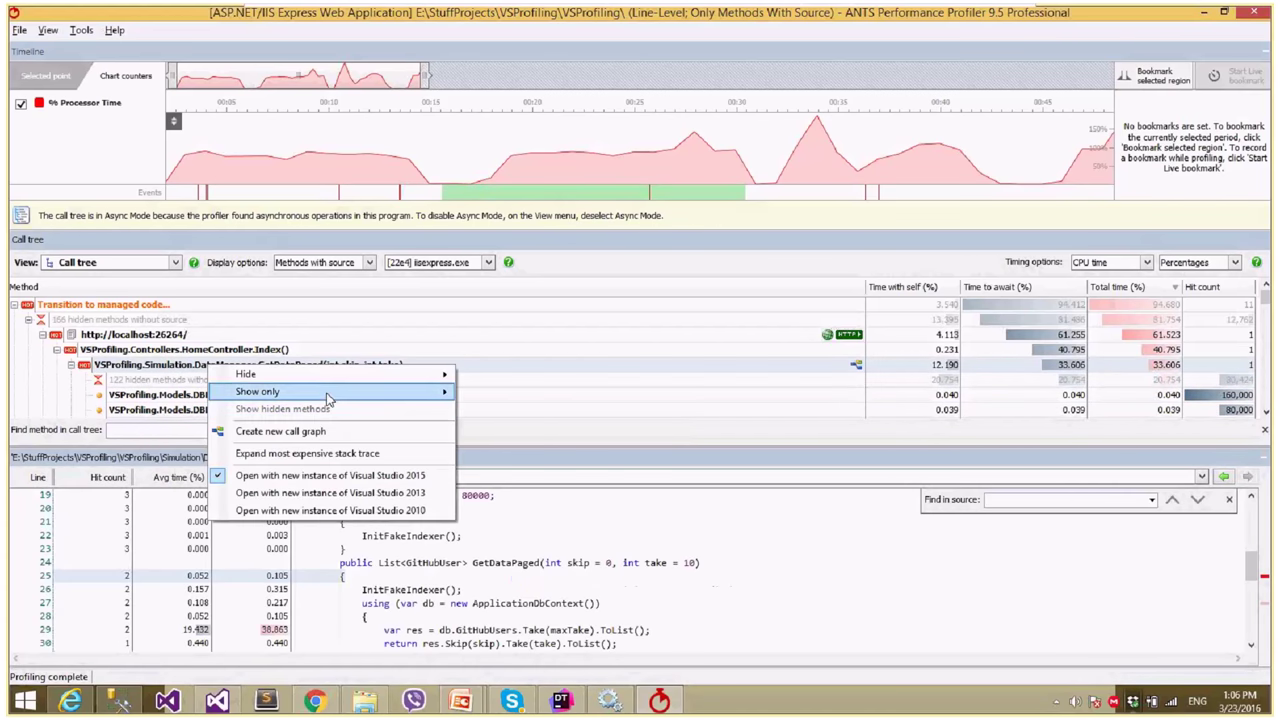
pyautogui.moveTo(330, 396)
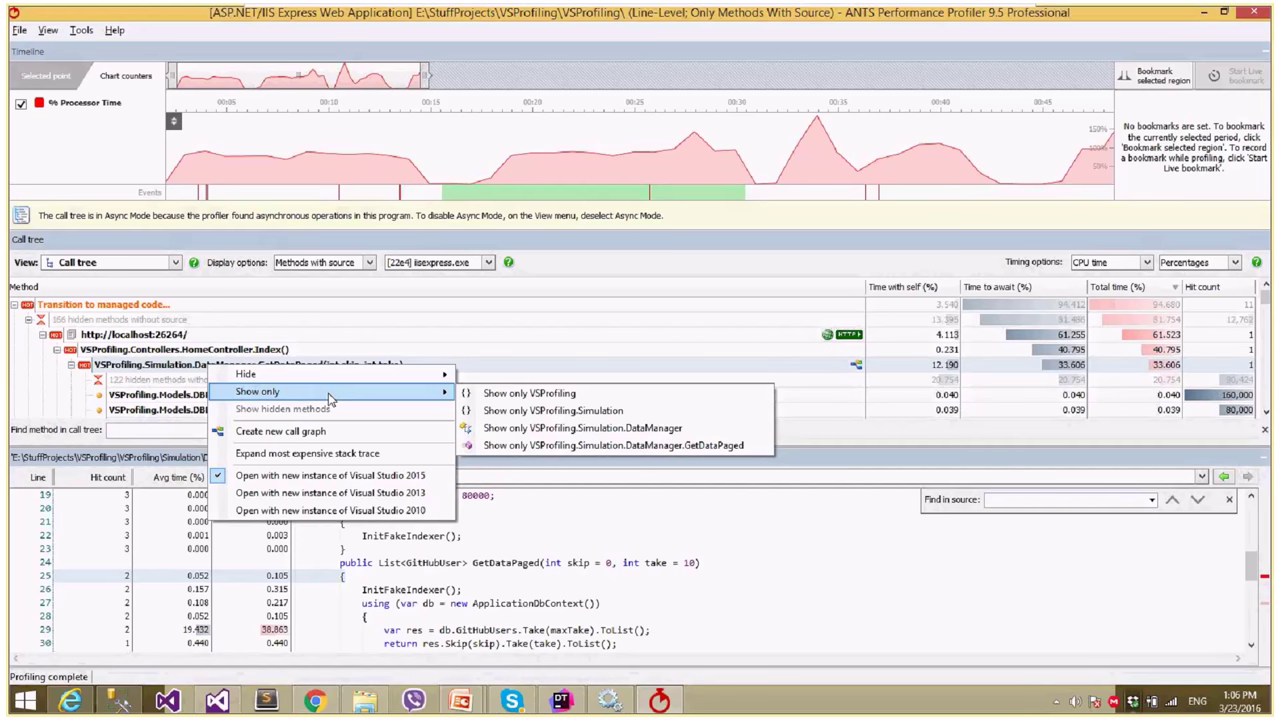
pyautogui.click(66, 388)
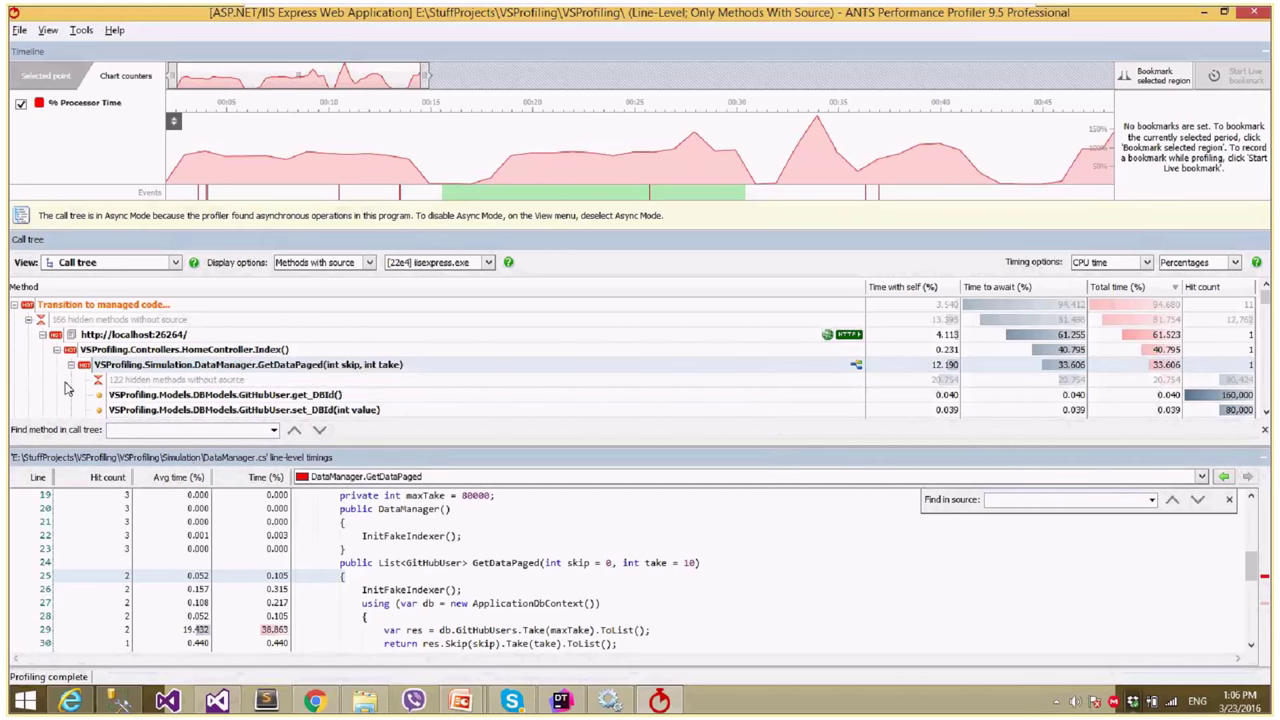
# - Find the SELECT TOP (80000) database call under GetDataPaged and read through its full executed SQL query
pyautogui.scroll(-5, 66, 388)
pyautogui.scroll(-5, 67, 384)
pyautogui.scroll(3, 120, 370)
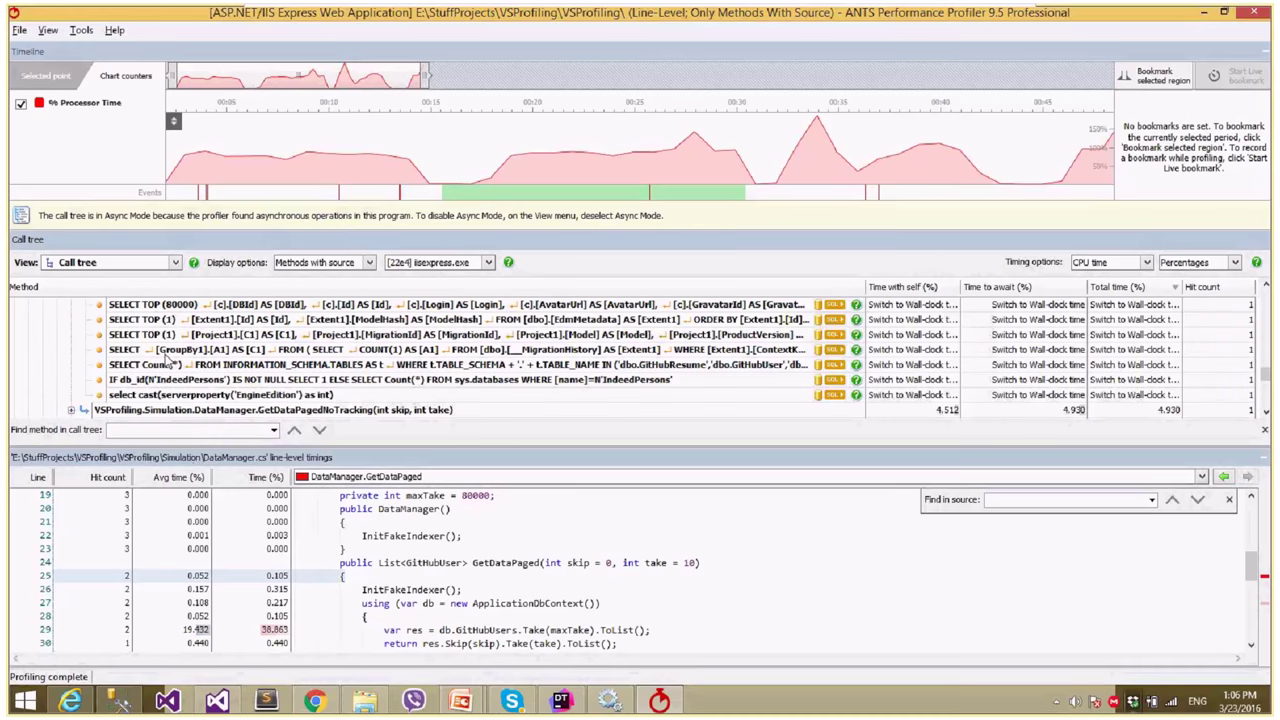
pyautogui.scroll(2, 168, 362)
pyautogui.click(154, 381)
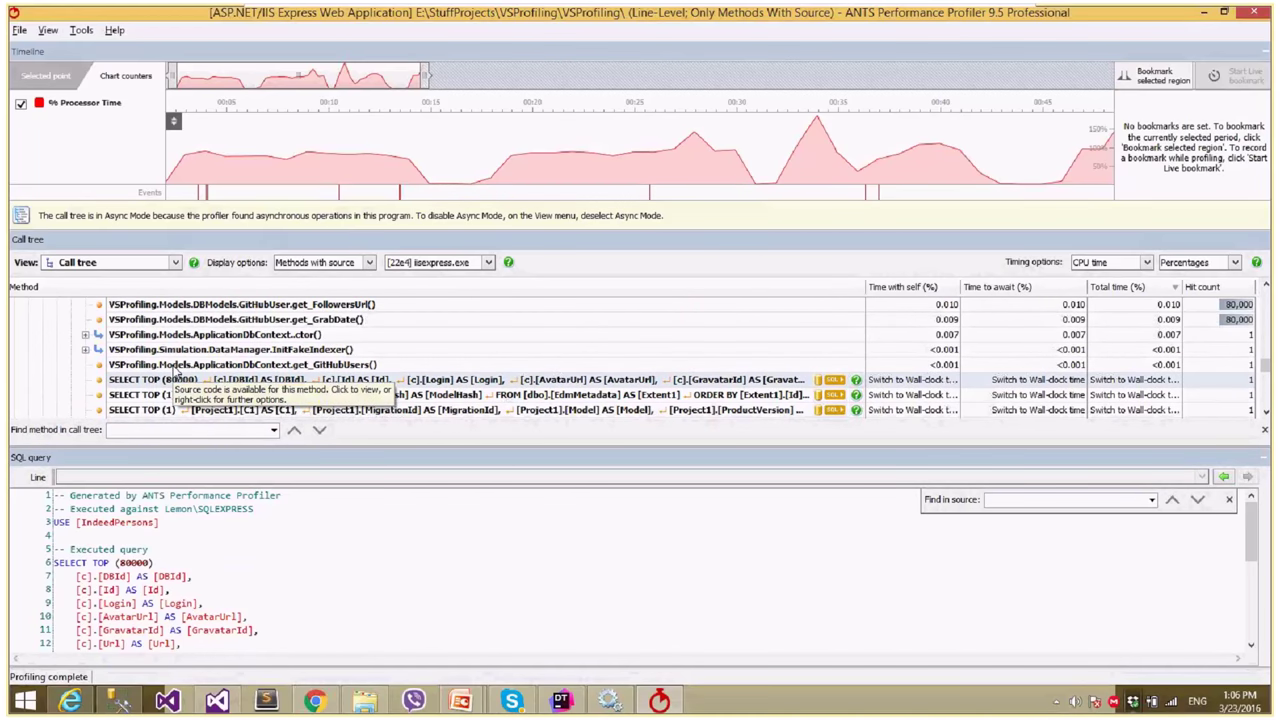
pyautogui.click(268, 535)
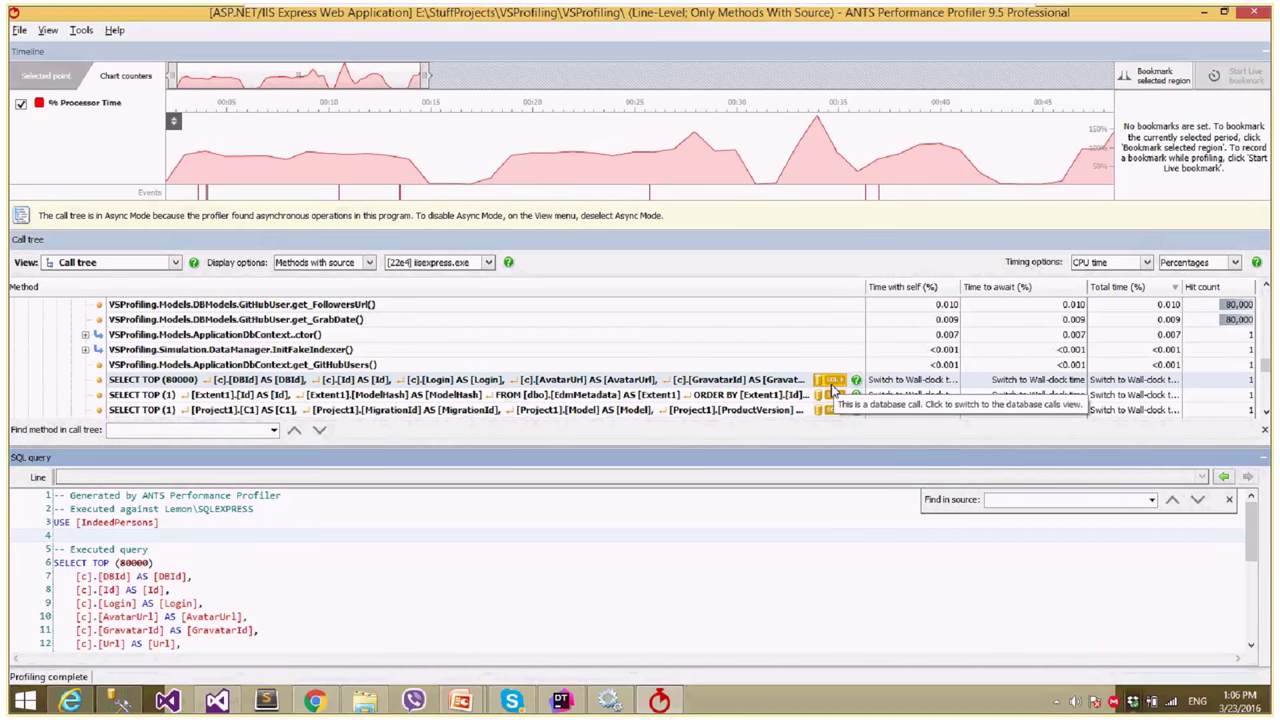
pyautogui.scroll(-5, 368, 564)
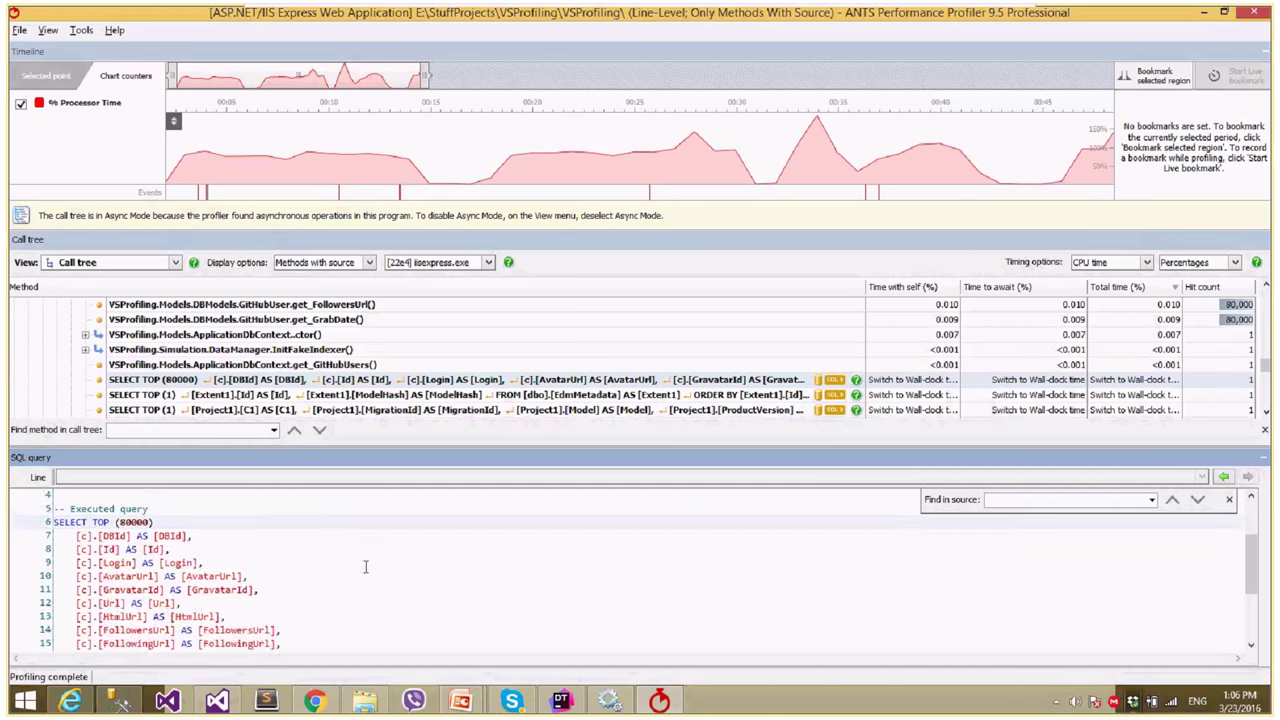
pyautogui.scroll(5, 71, 558)
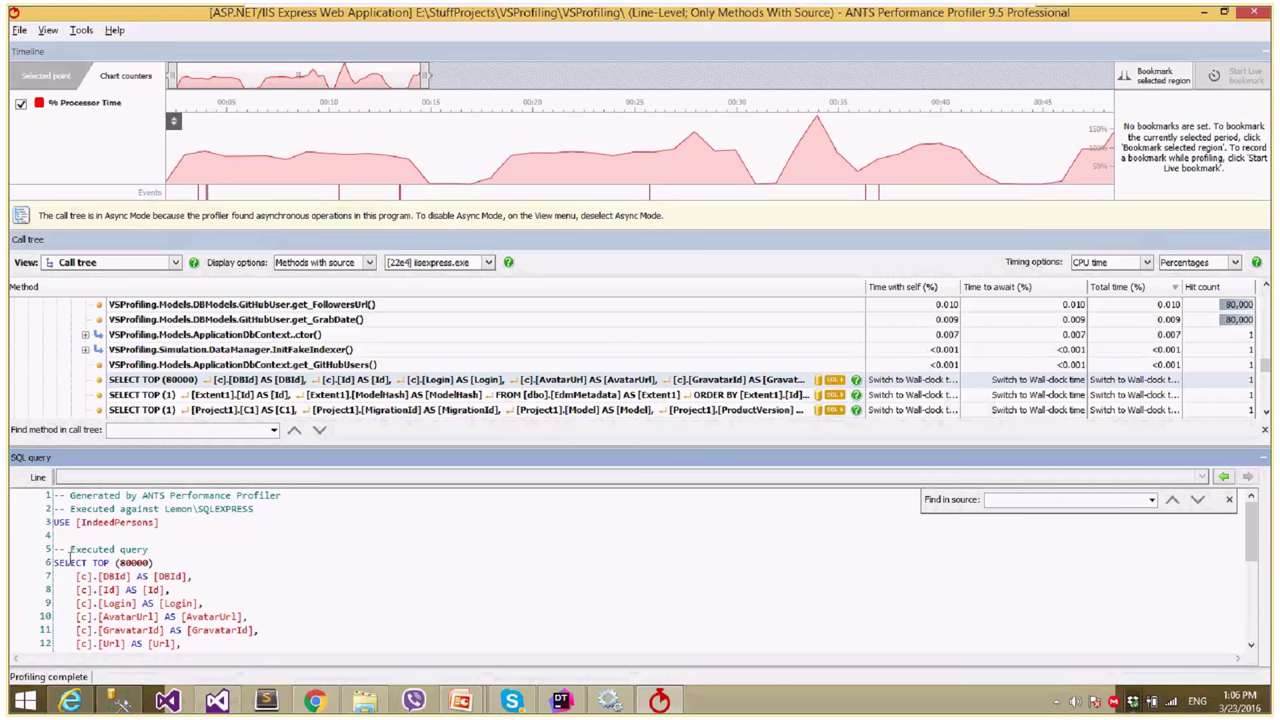
pyautogui.scroll(-5, 200, 570)
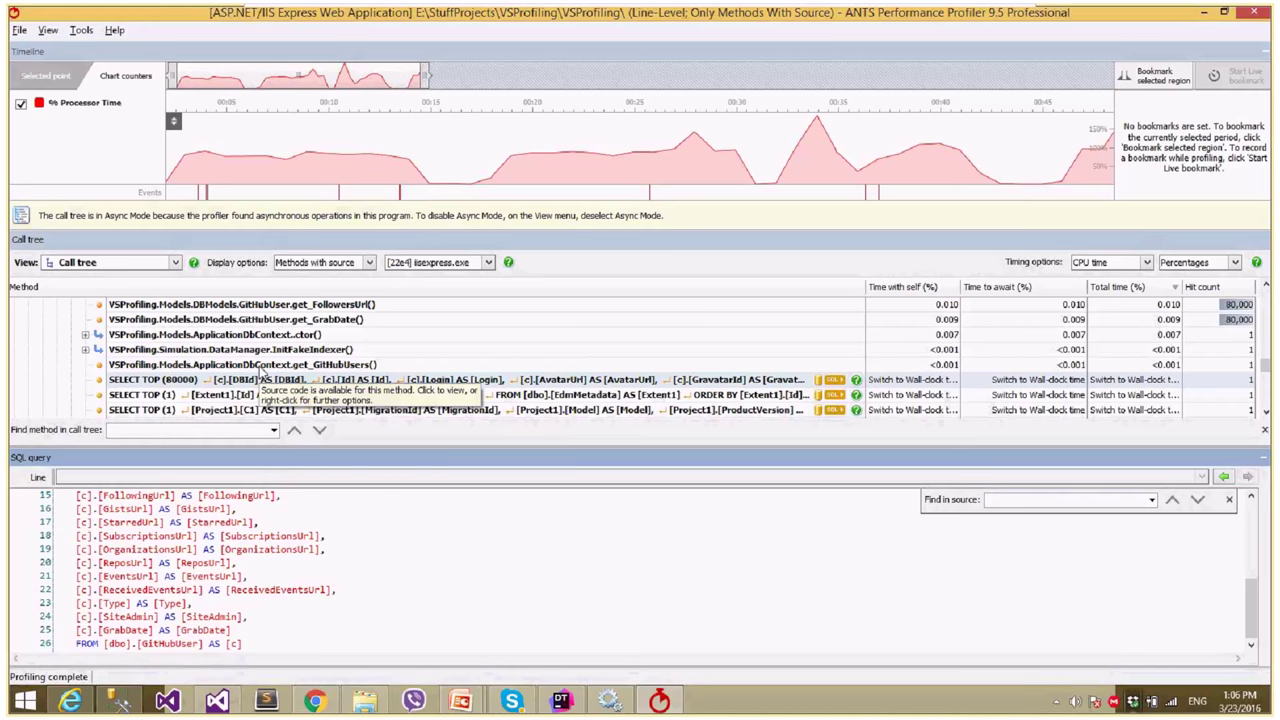
pyautogui.moveTo(196, 395)
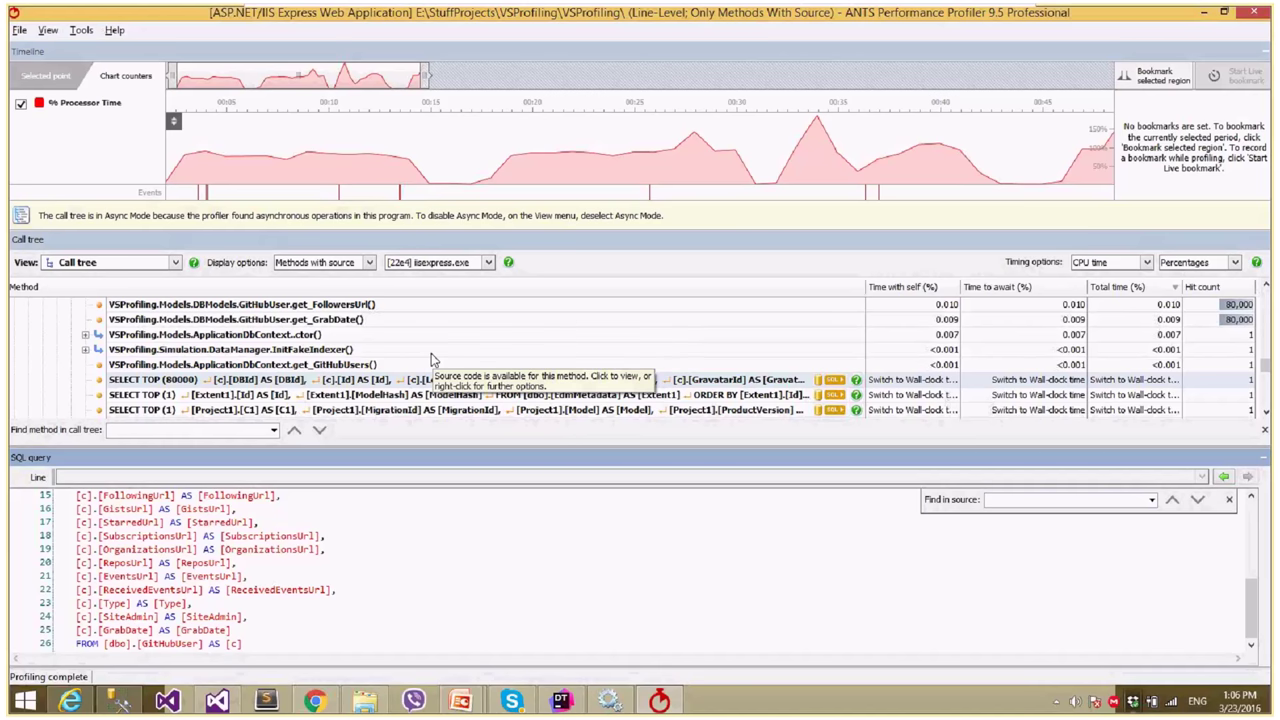
# - Collapse the GetDataPaged node and review the remaining calls under HomeController.Index(), including GetDataPagedNoTracking
pyautogui.scroll(10, 432, 359)
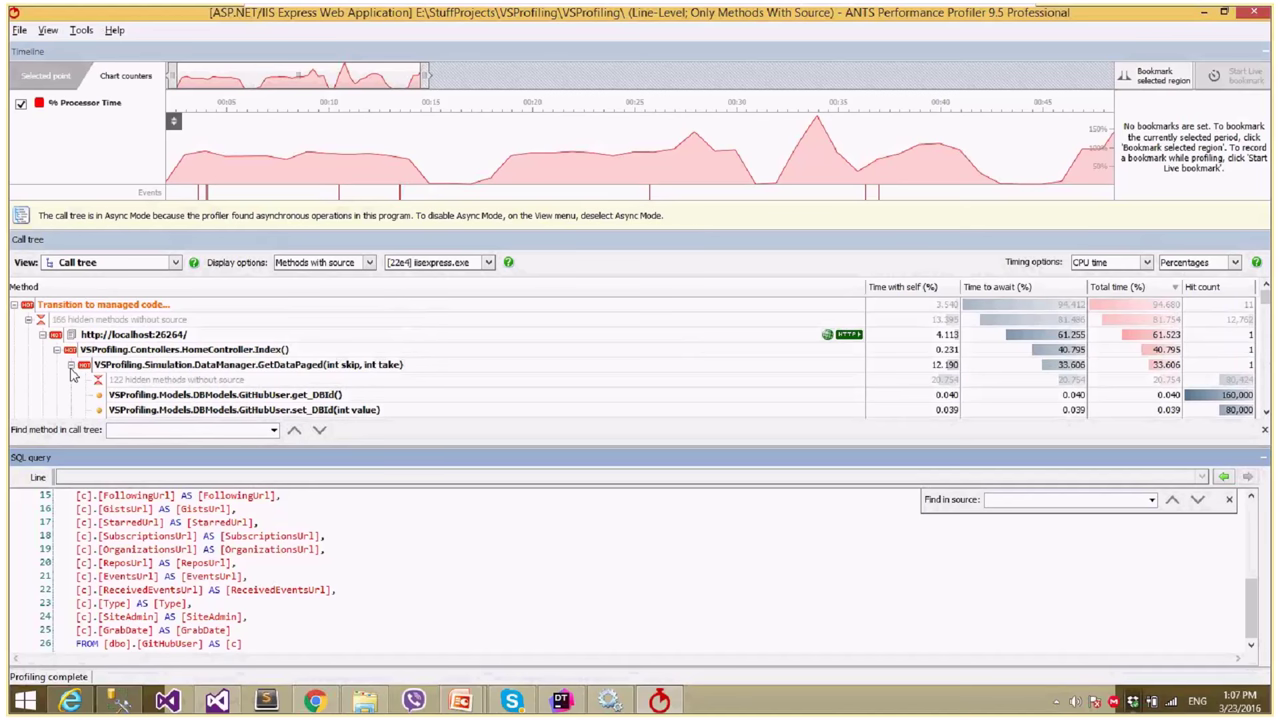
pyautogui.click(71, 365)
pyautogui.scroll(-2, 128, 347)
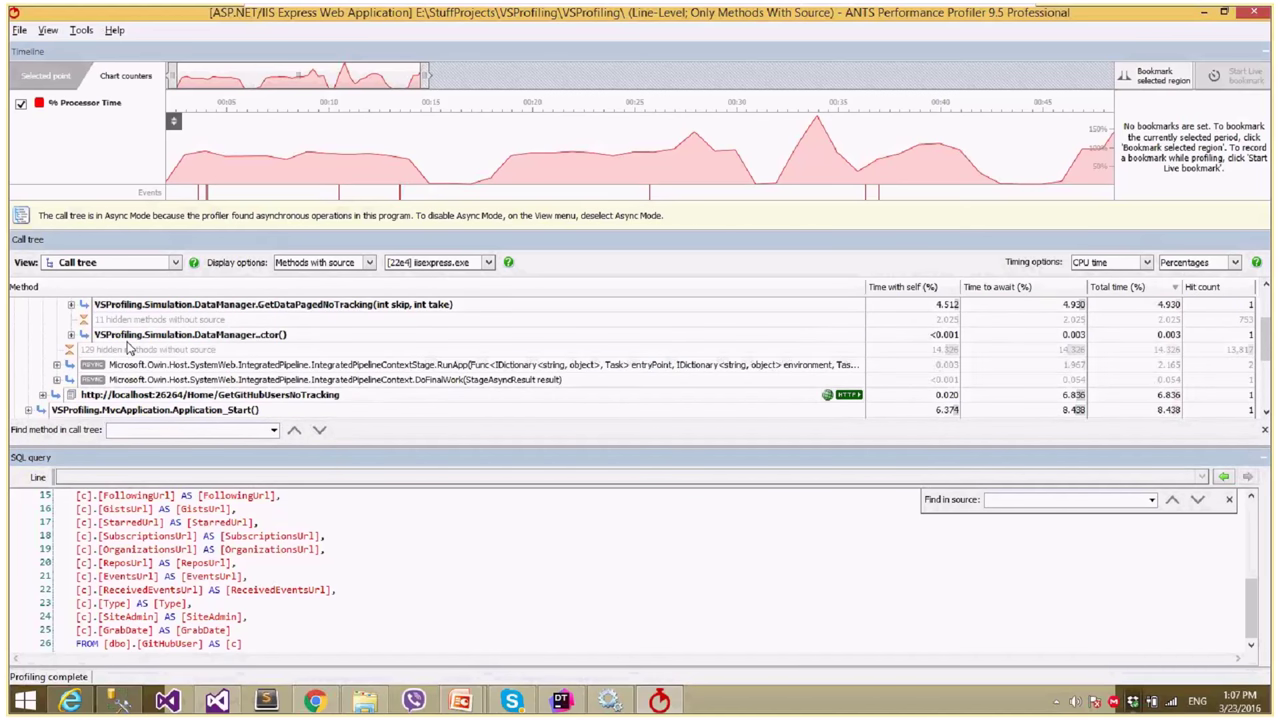
pyautogui.scroll(2, 128, 347)
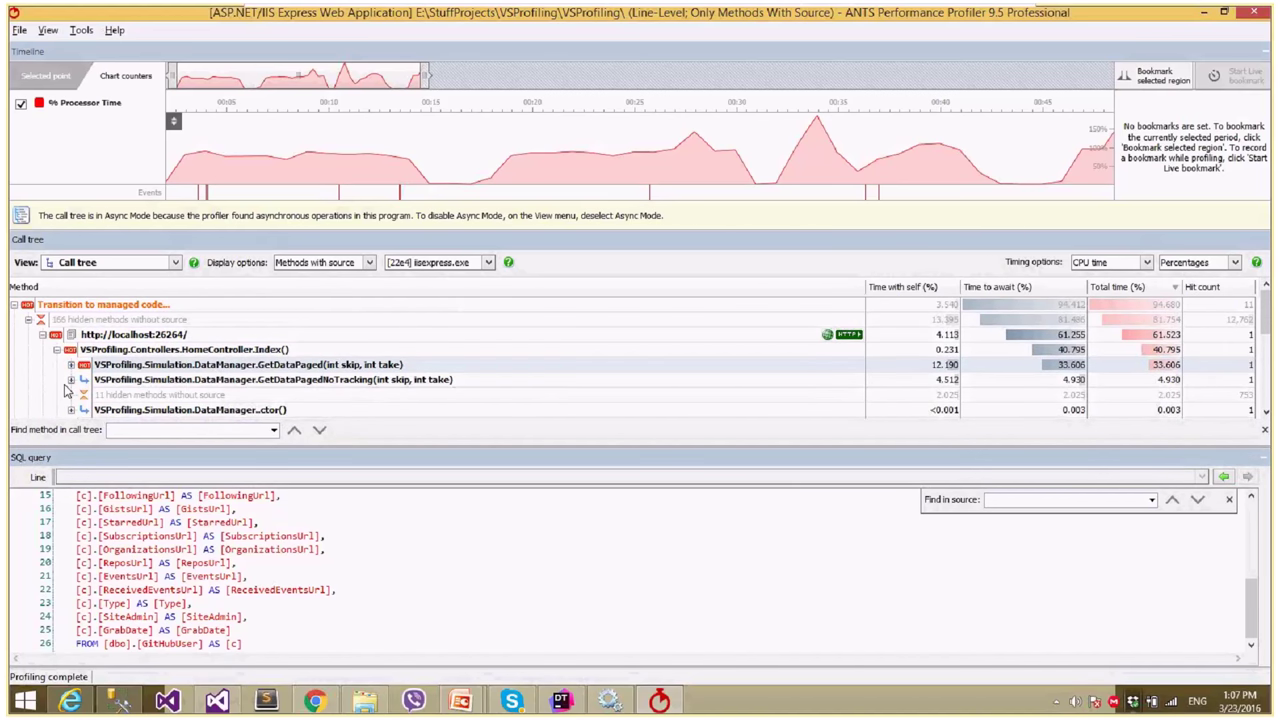
# - Expand GetDataPagedNoTracking and its collapsed insignificant methods, and compare its source line timings with those of GetDataPaged
pyautogui.click(71, 380)
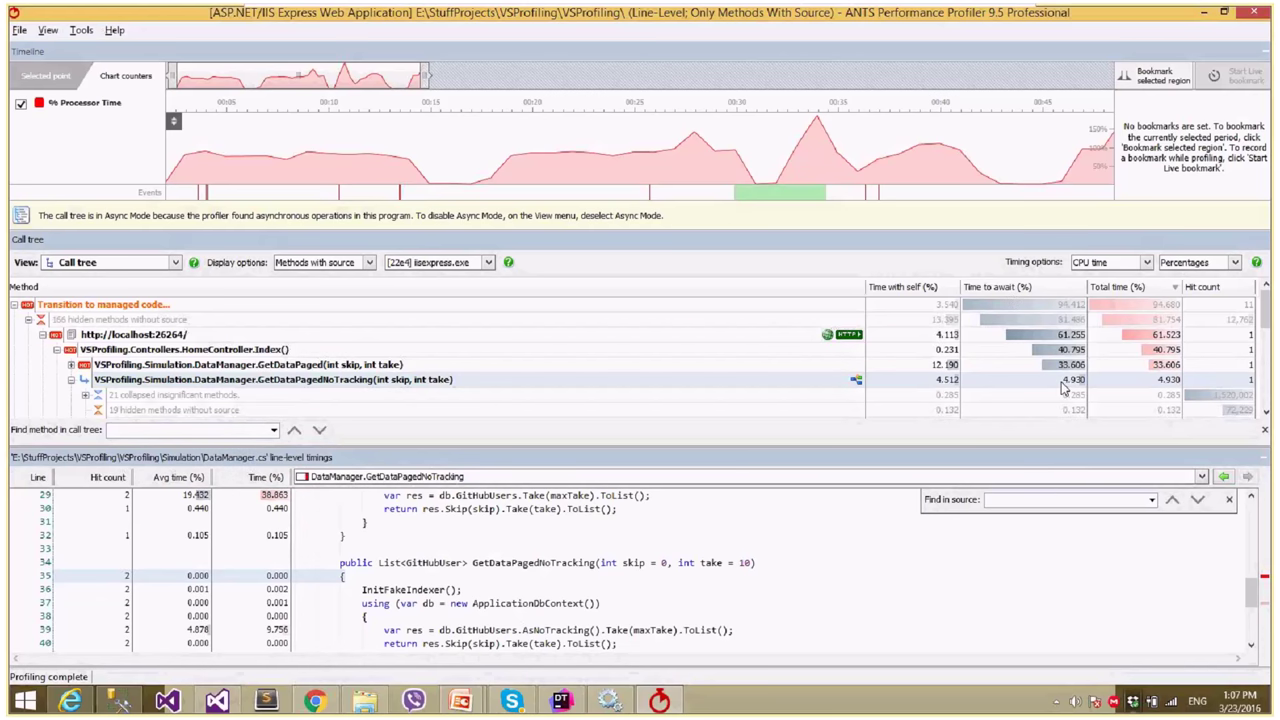
pyautogui.press('Up')
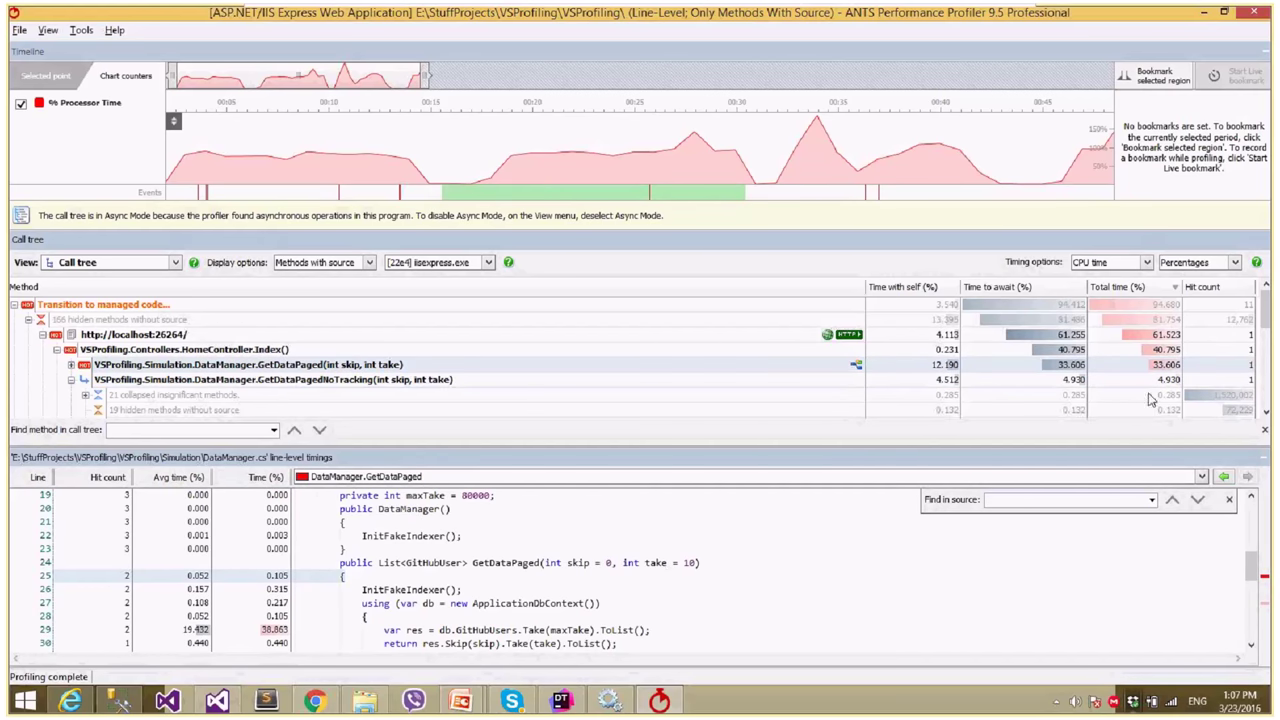
pyautogui.click(85, 395)
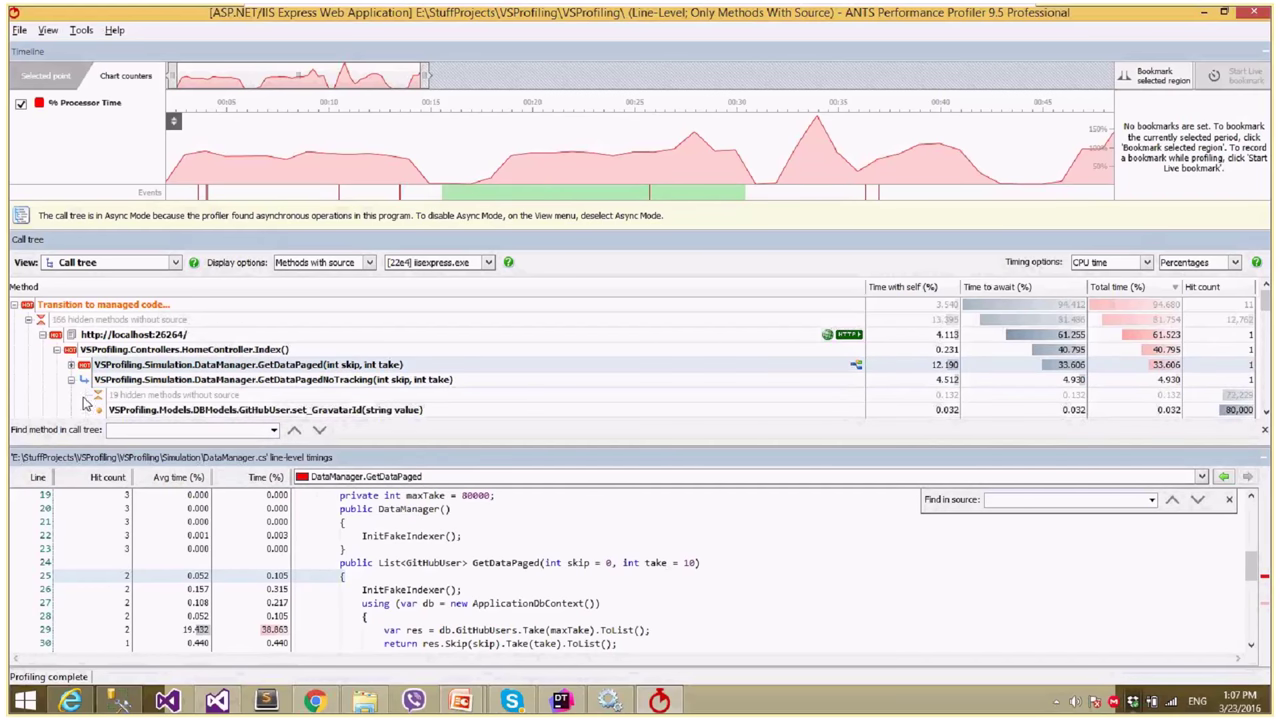
# - Inspect the source timings of the InitFakeIndexer() call beneath GetDataPagedNoTracking
pyautogui.scroll(-6, 105, 385)
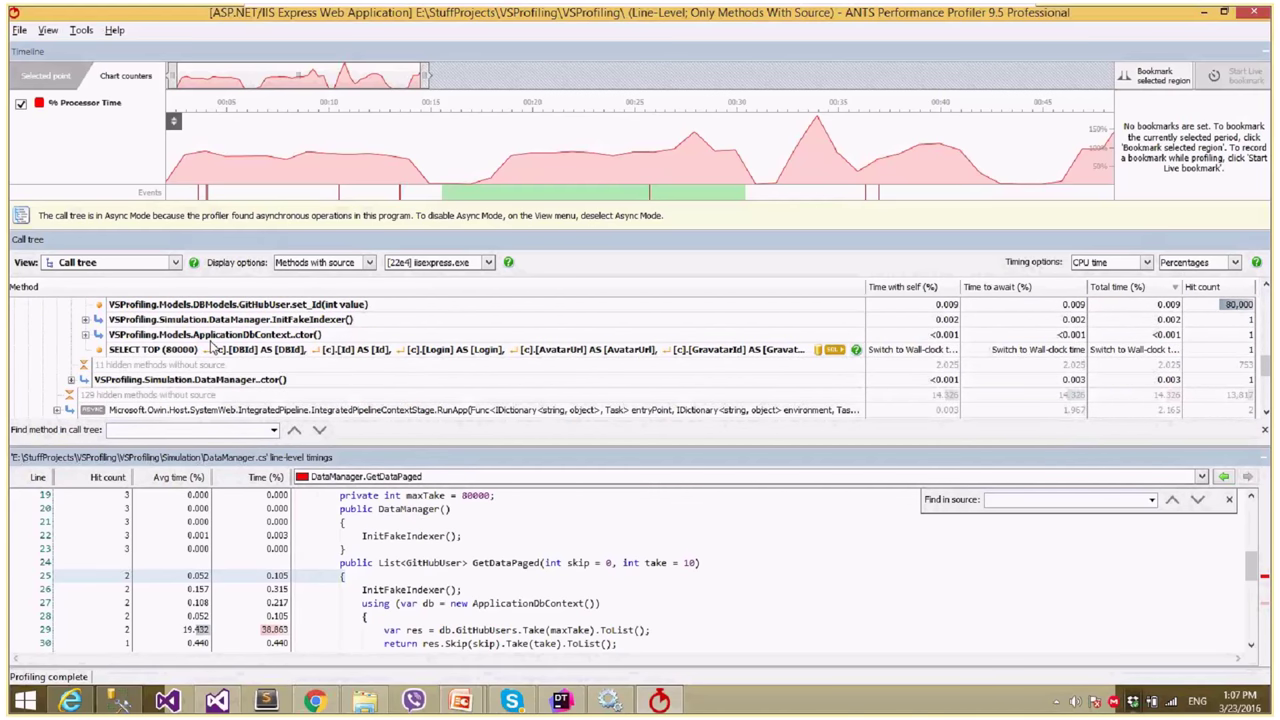
pyautogui.click(230, 319)
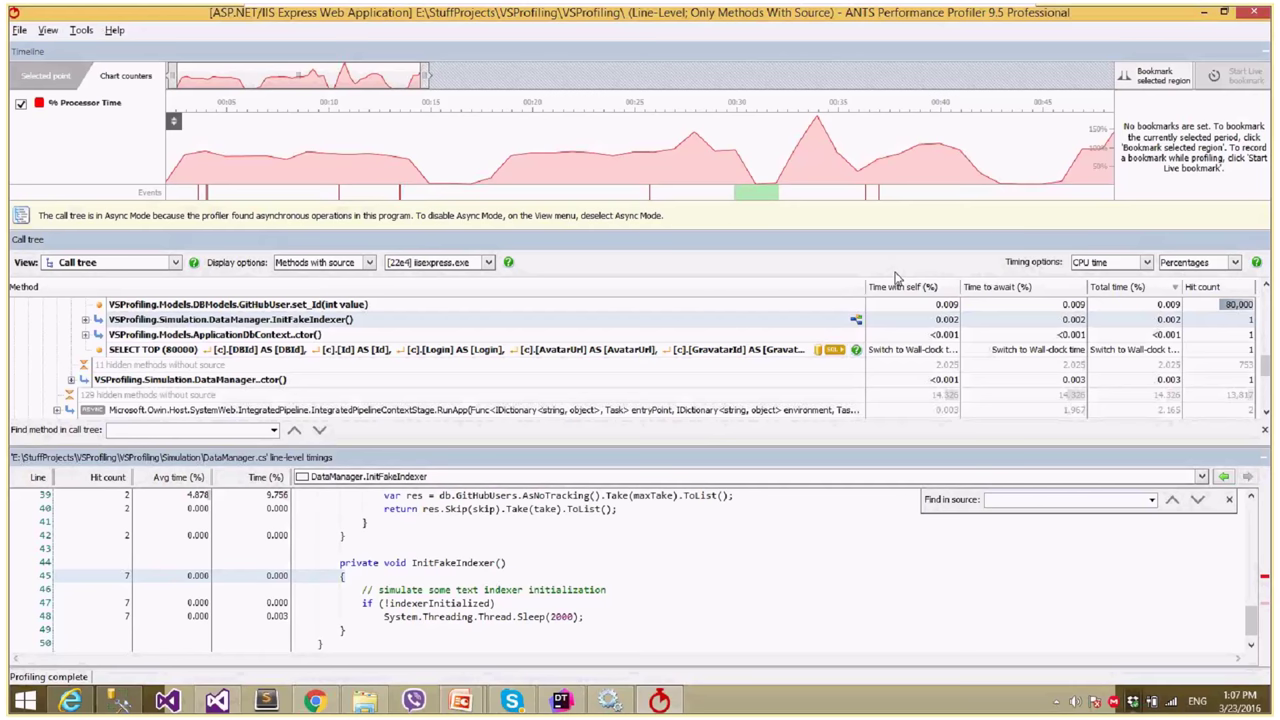
pyautogui.scroll(2, 800, 395)
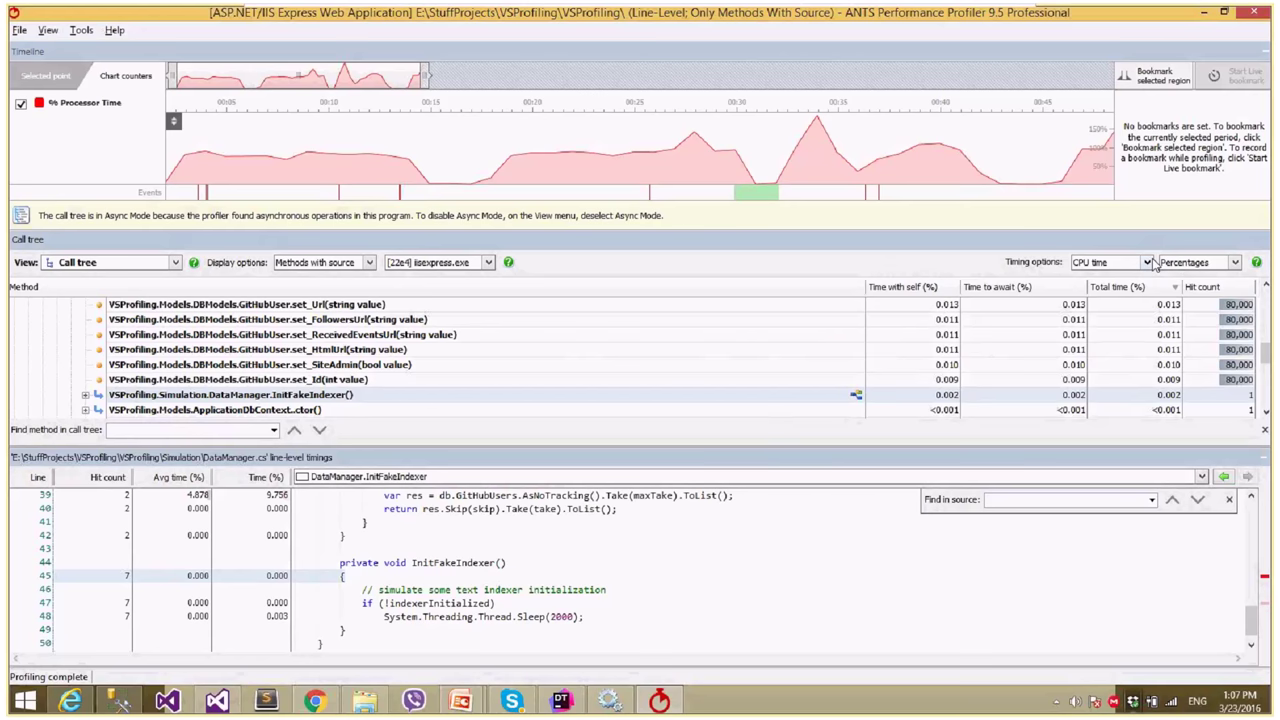
# - Switch the call tree timings from CPU time to wall-clock time
pyautogui.click(1147, 262)
pyautogui.click(1104, 290)
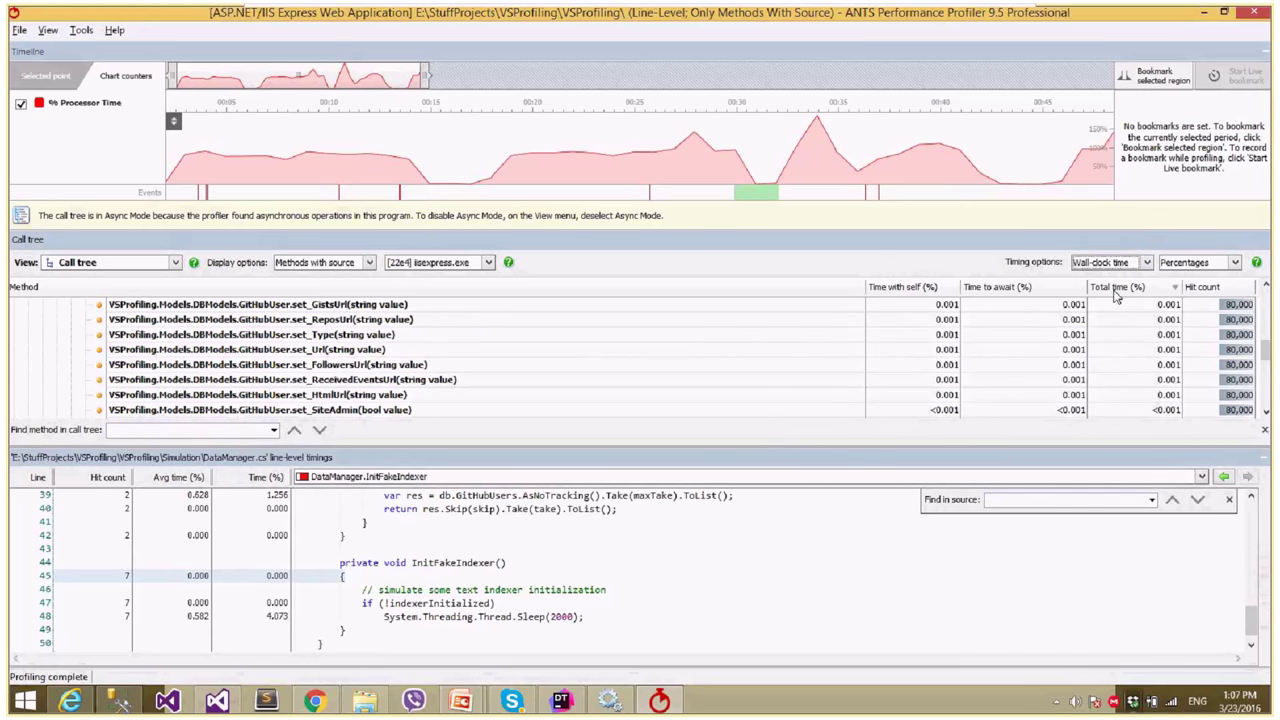
pyautogui.click(1126, 409)
pyautogui.click(1126, 399)
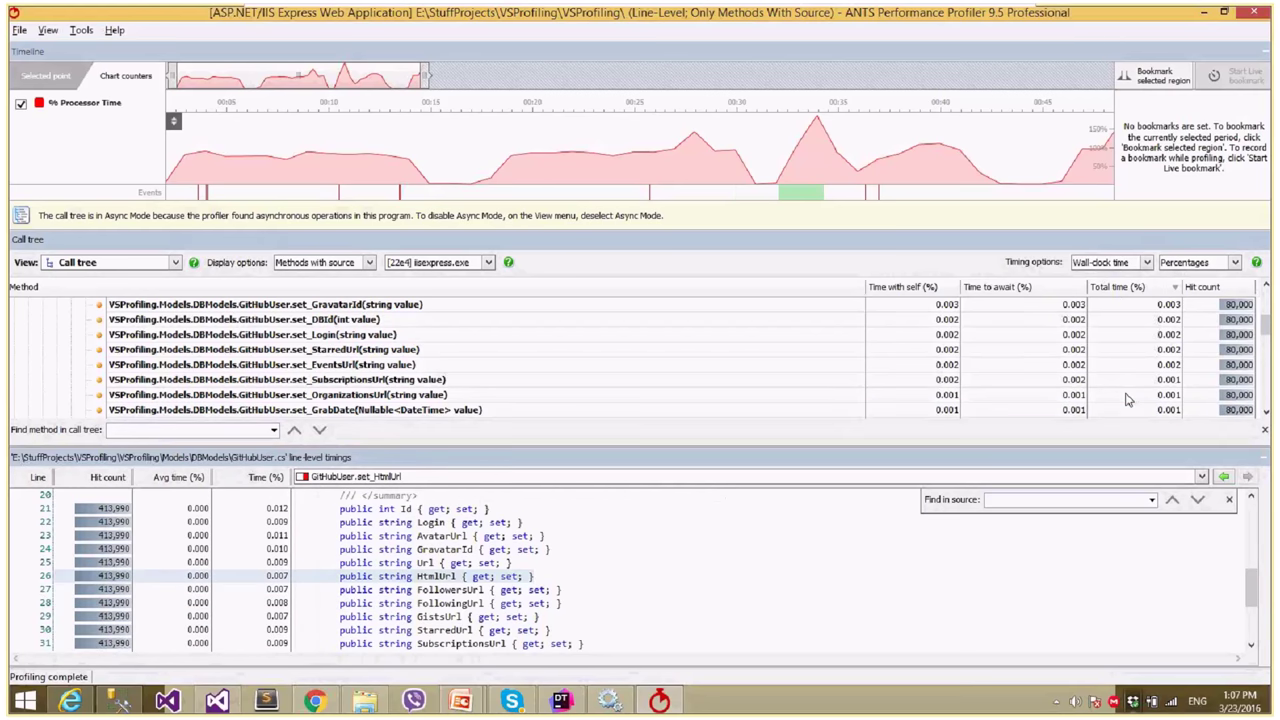
# - Select InitFakeIndexer() under GetDataPagedNoTracking and show the timings in milliseconds
pyautogui.scroll(10, 1126, 399)
pyautogui.scroll(-2, 1126, 399)
pyautogui.click(290, 334)
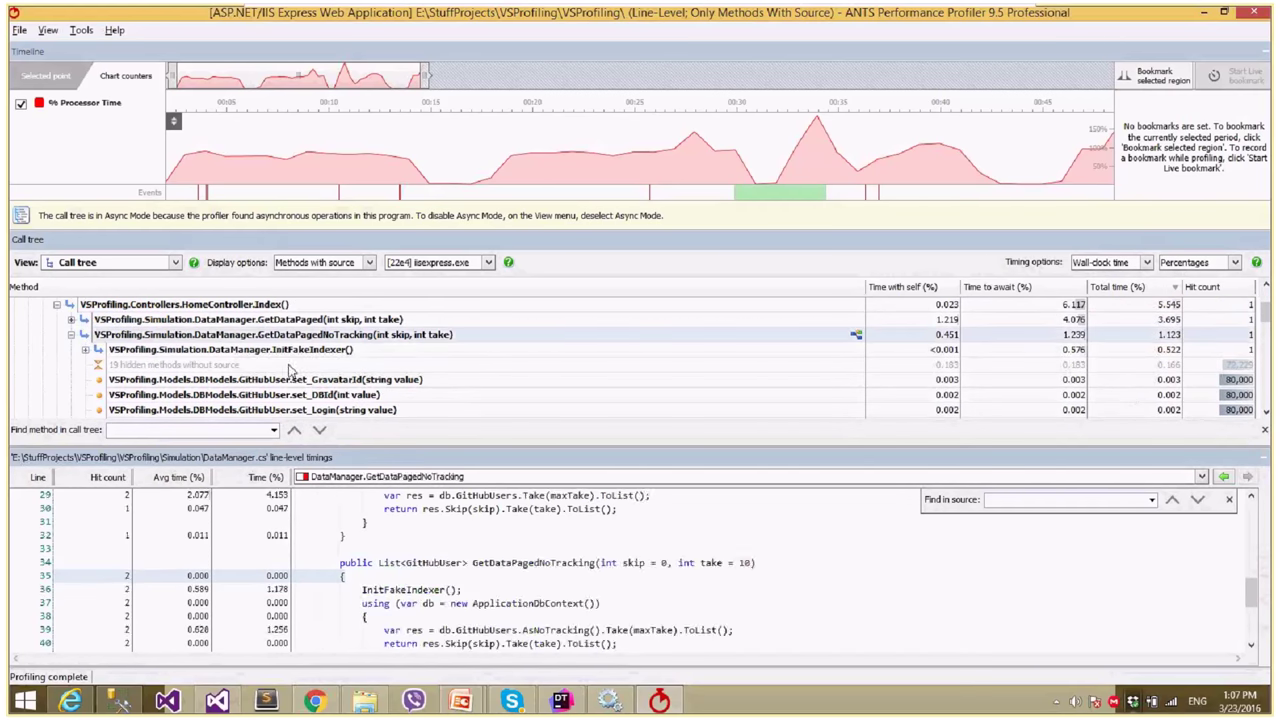
pyautogui.click(295, 350)
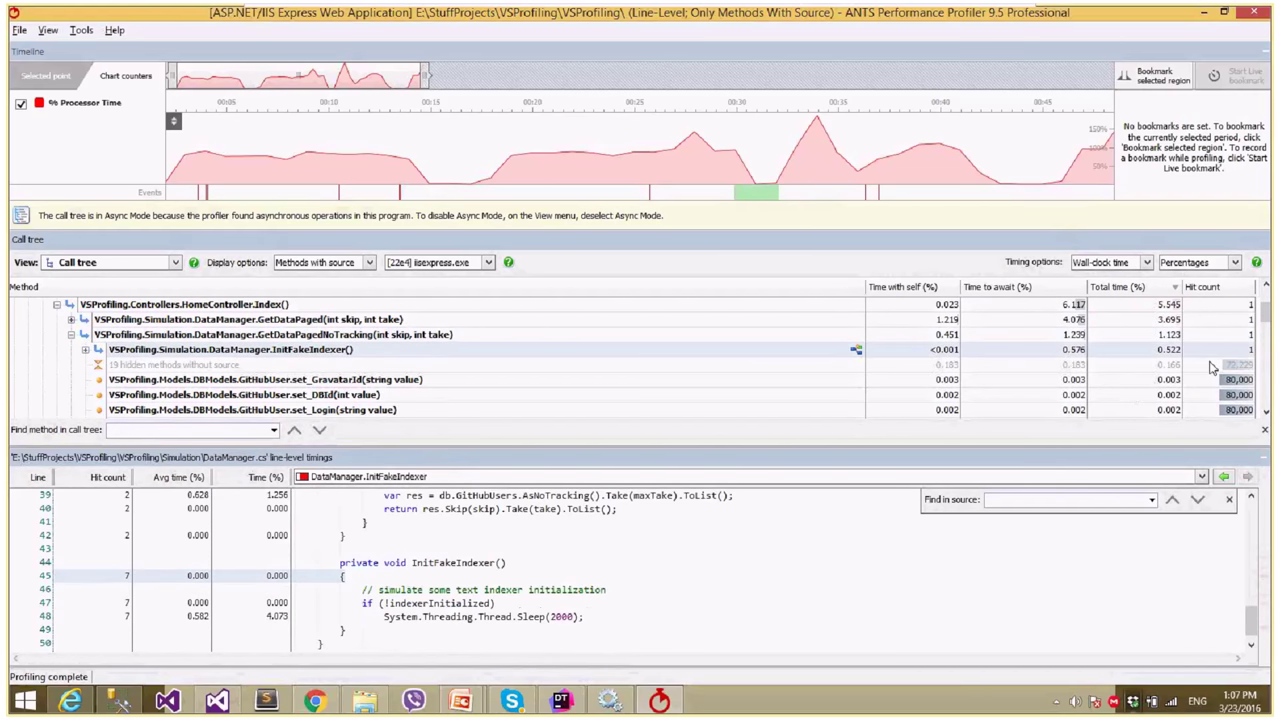
pyautogui.click(1214, 263)
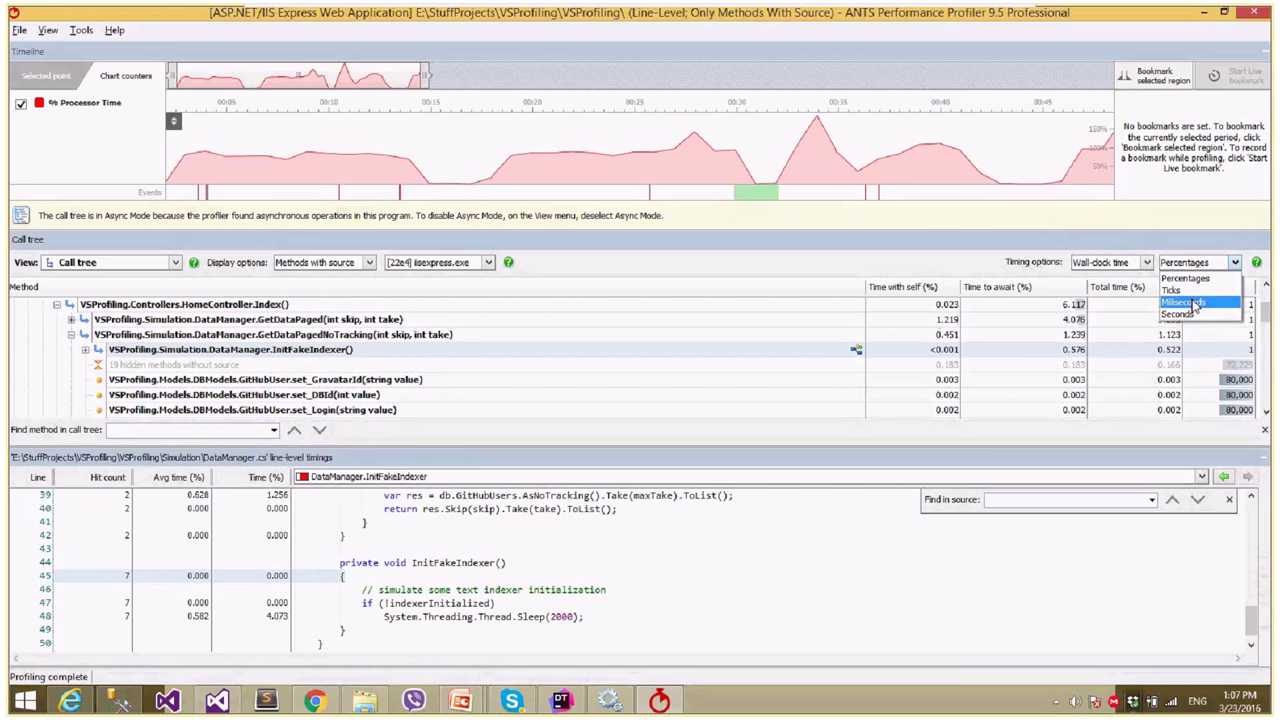
pyautogui.click(1196, 303)
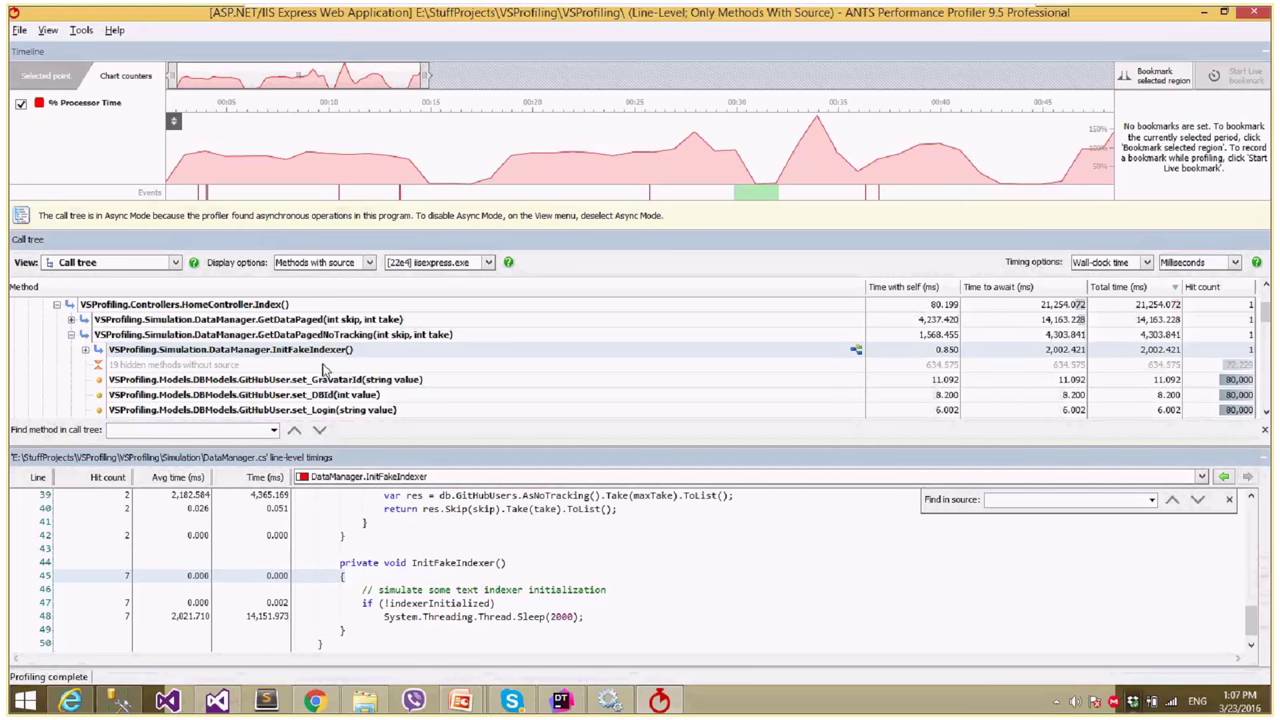
# - Switch to Visual Studio and review the Thread.Sleep(2000) call in InitFakeIndexer() and its callers in DataManager.cs
pyautogui.hotkey('alt', 'Tab')
pyautogui.hotkey('alt', 'Tab')
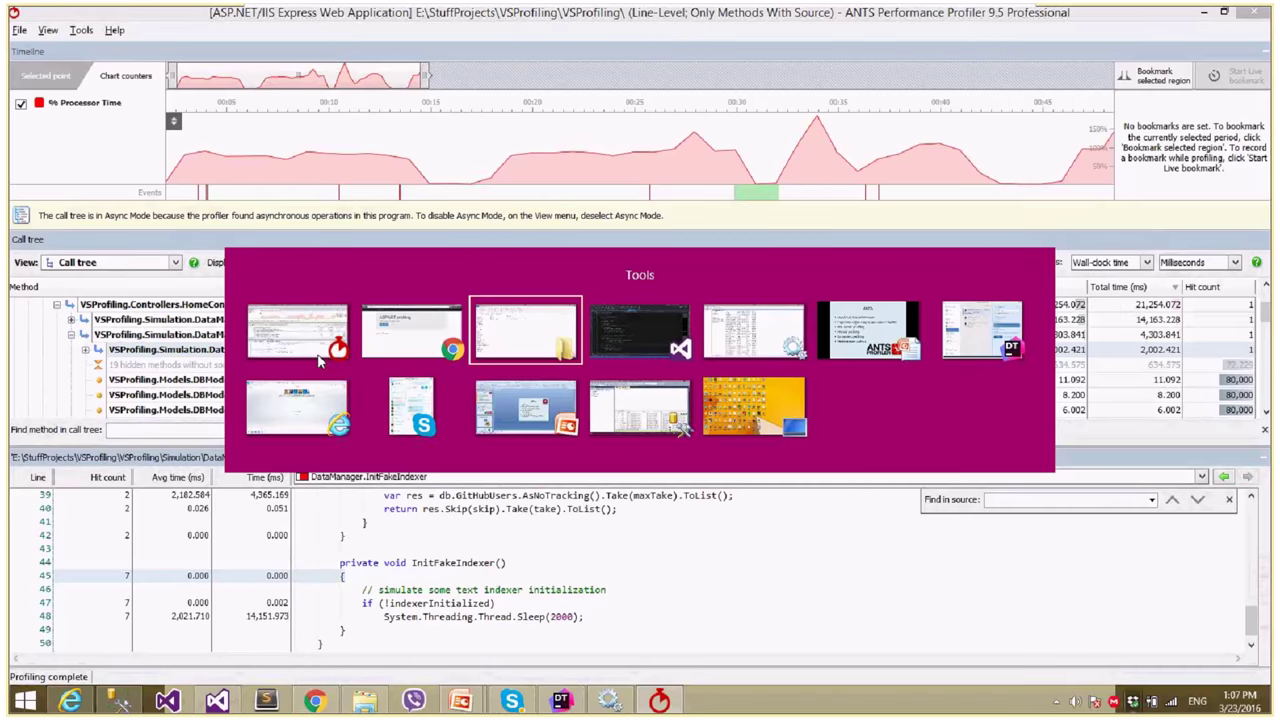
pyautogui.hotkey('alt', 'Tab')
pyautogui.scroll(-3, 406, 345)
pyautogui.click(232, 454)
pyautogui.press('End')
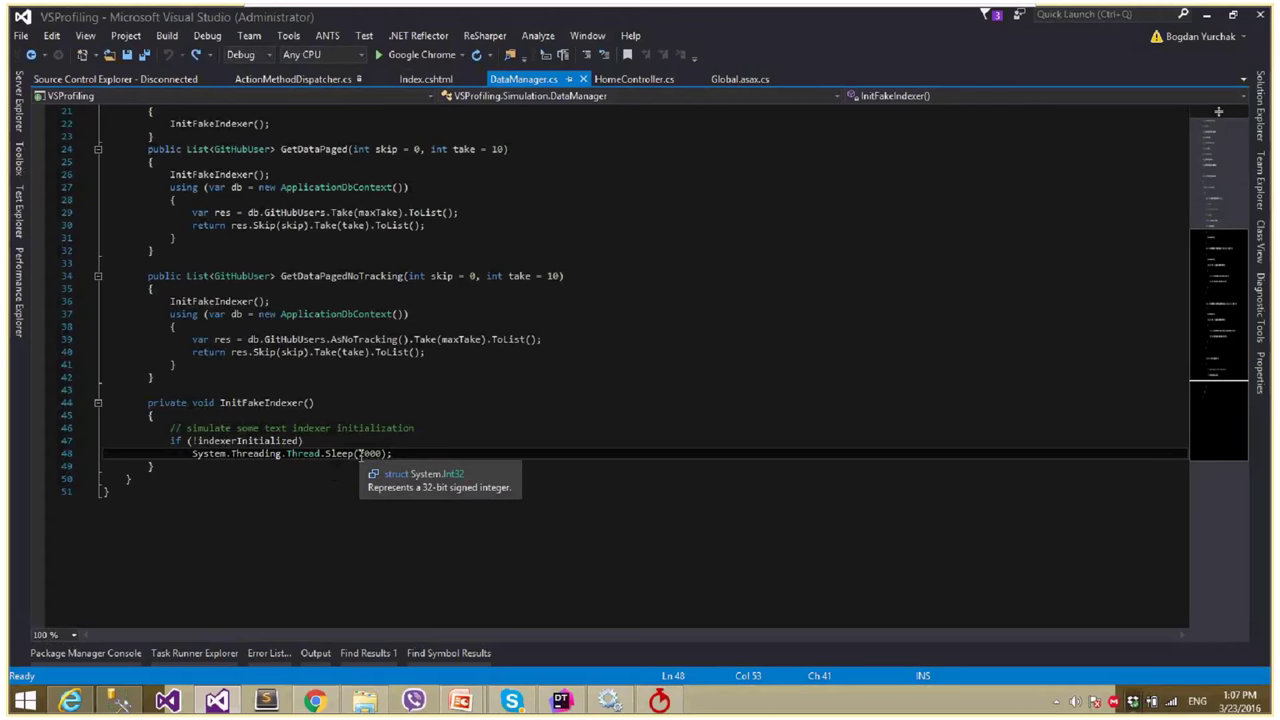
pyautogui.scroll(3, 350, 470)
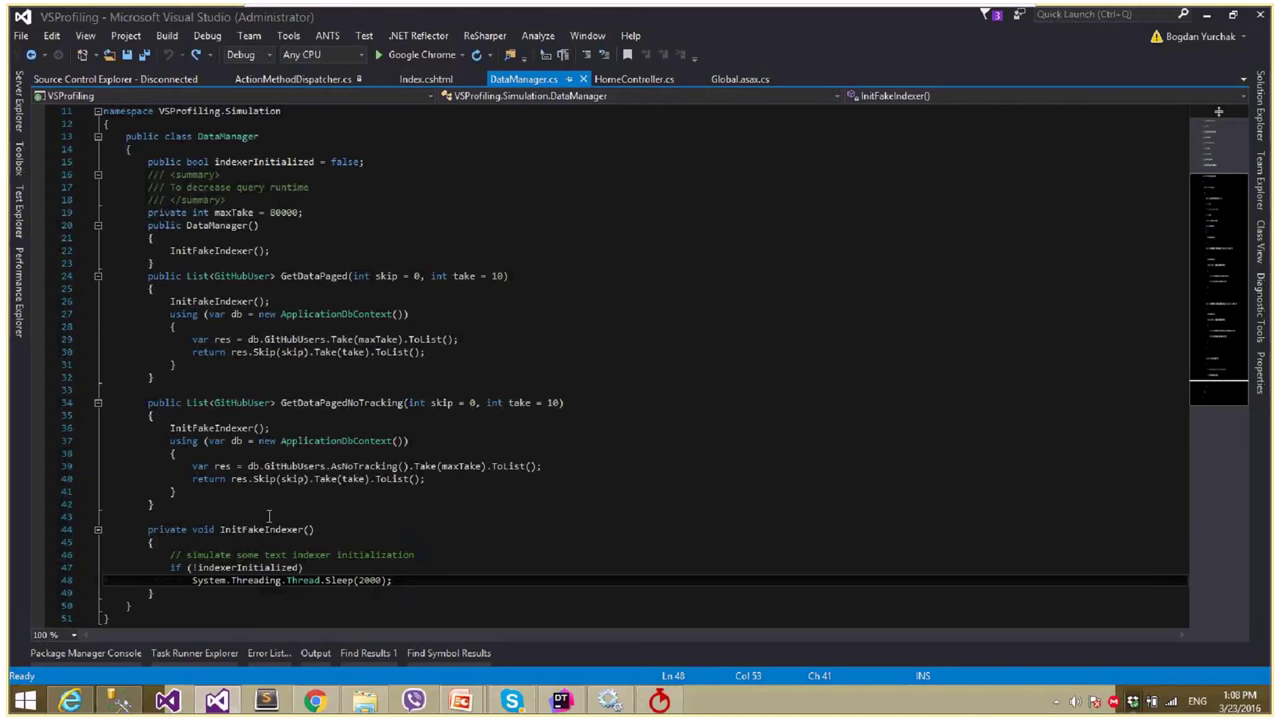
# - Return to ANTS Performance Profiler, compare the wall-clock timings of GetDataPagedNoTracking and GetDataPaged, and expand the GetDataPaged node
pyautogui.hotkey('alt', 'Tab')
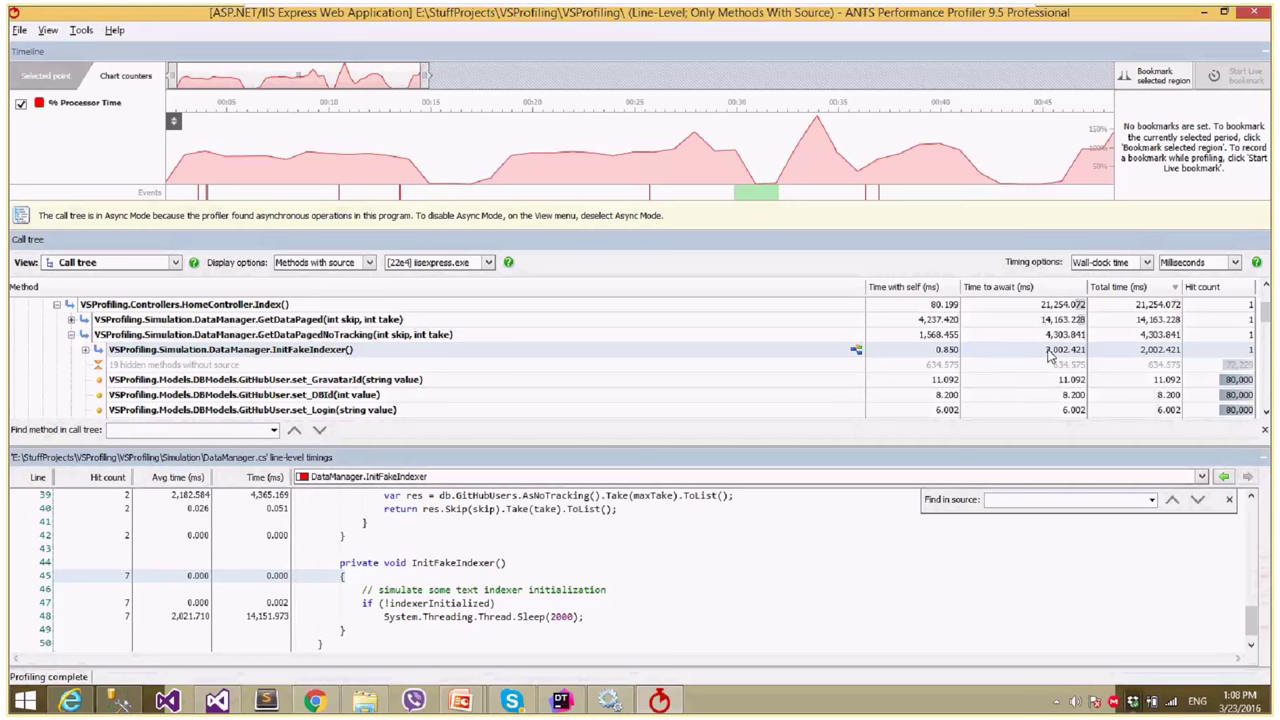
pyautogui.click(333, 338)
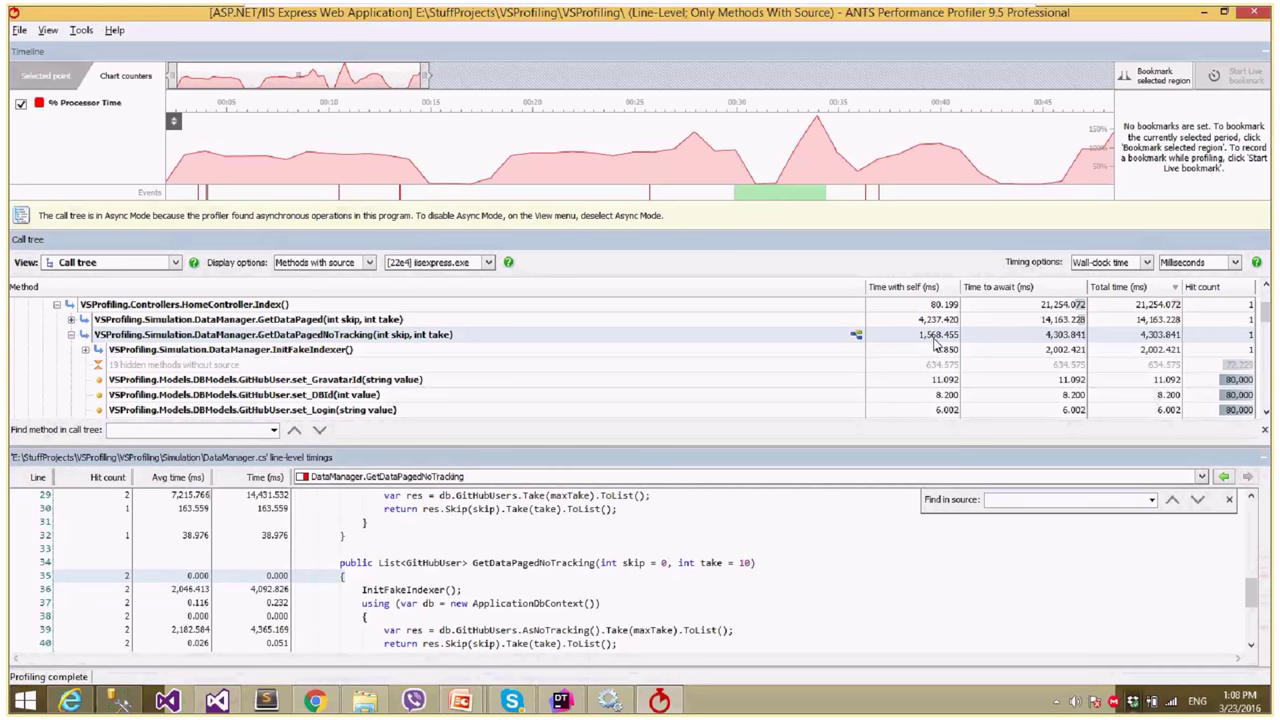
pyautogui.click(1060, 322)
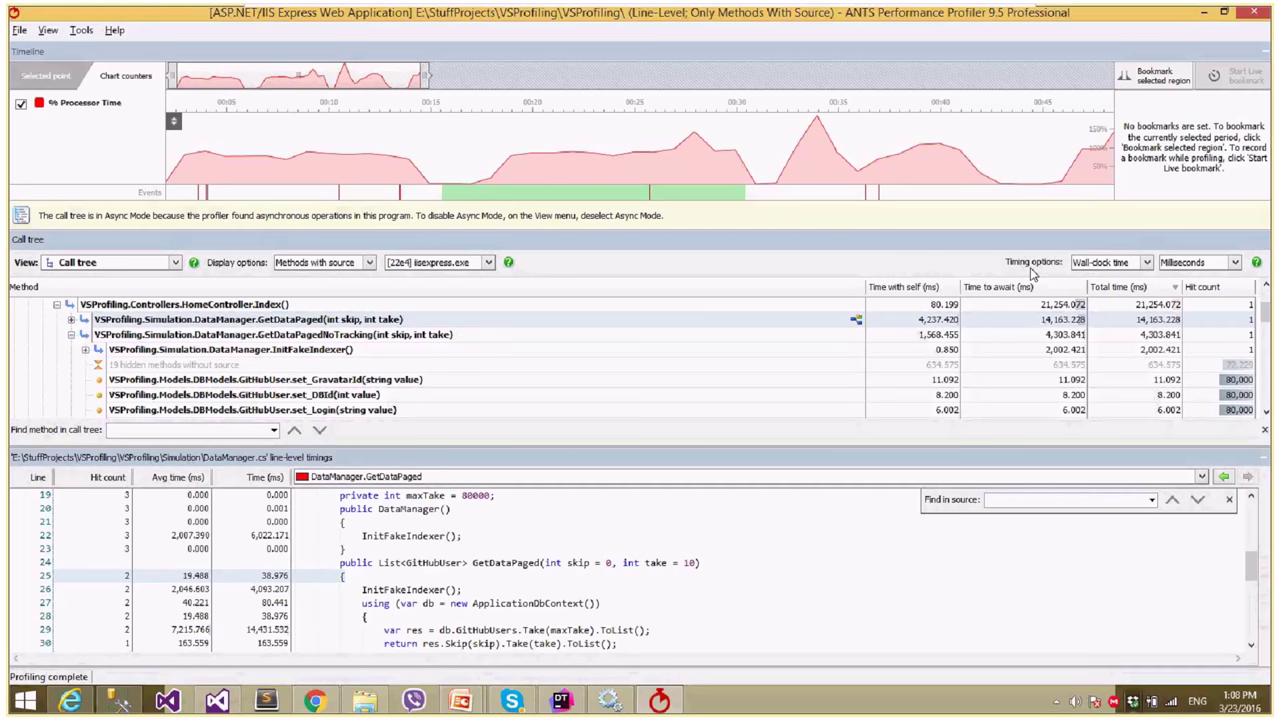
pyautogui.click(72, 319)
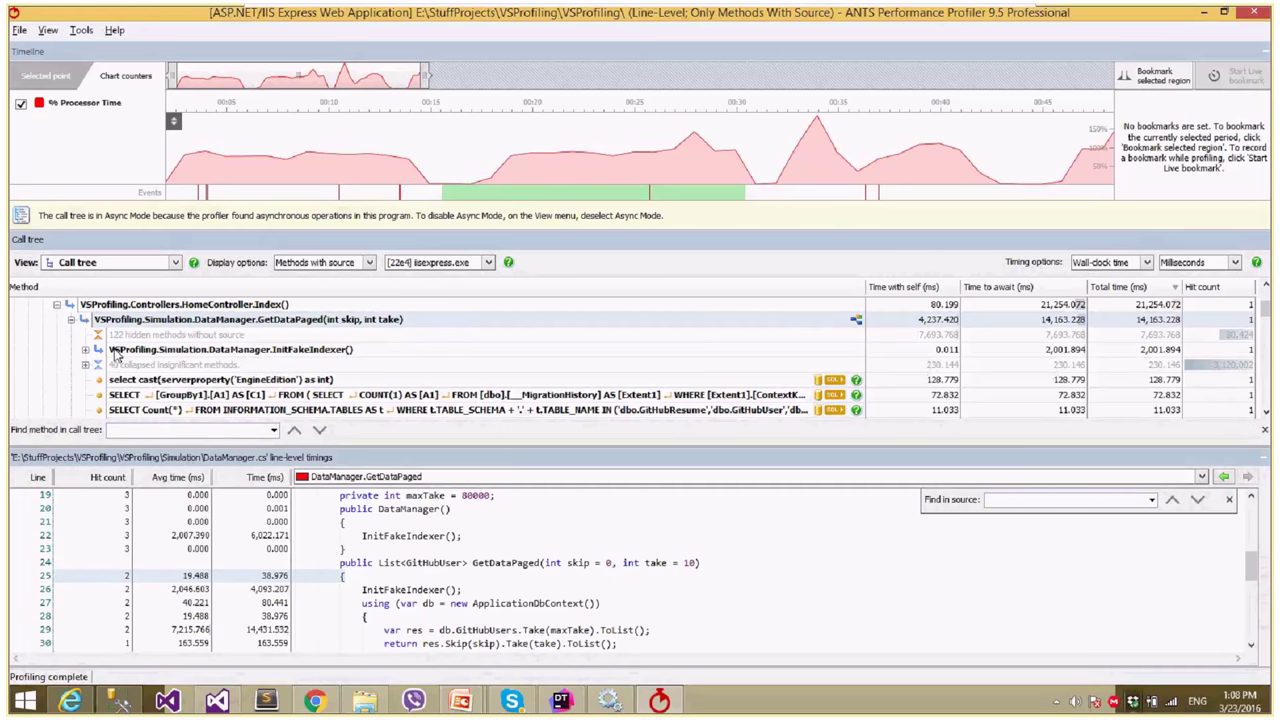
# - Review the line timings of the DataManager constructor's InitFakeIndexer() call and the surrounding source
pyautogui.click(19, 30)
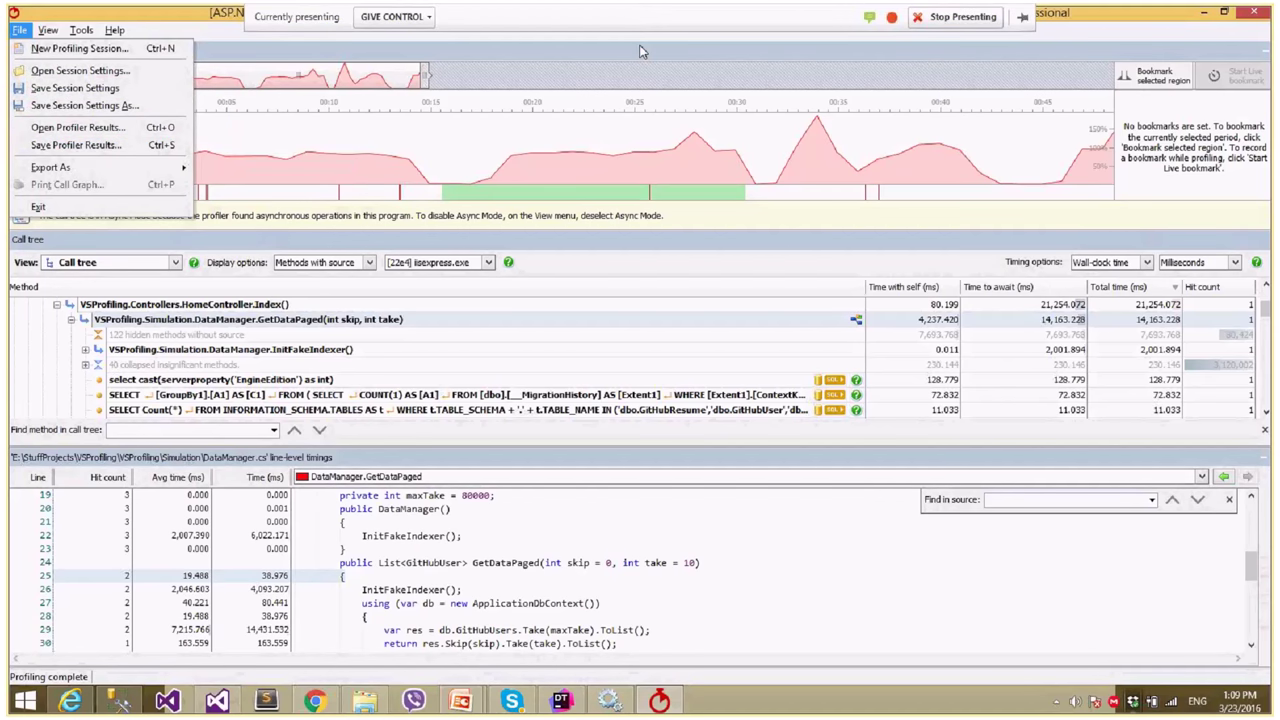
pyautogui.click(436, 536)
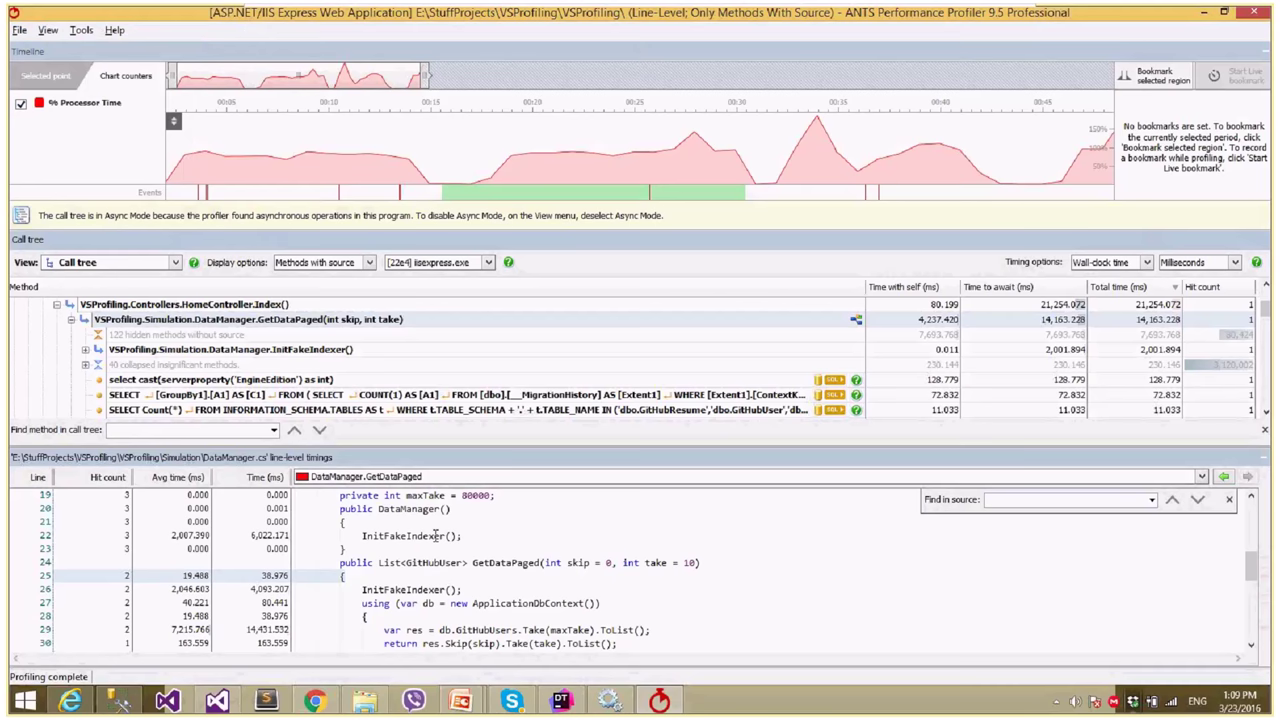
pyautogui.click(436, 536)
pyautogui.scroll(-1, 436, 536)
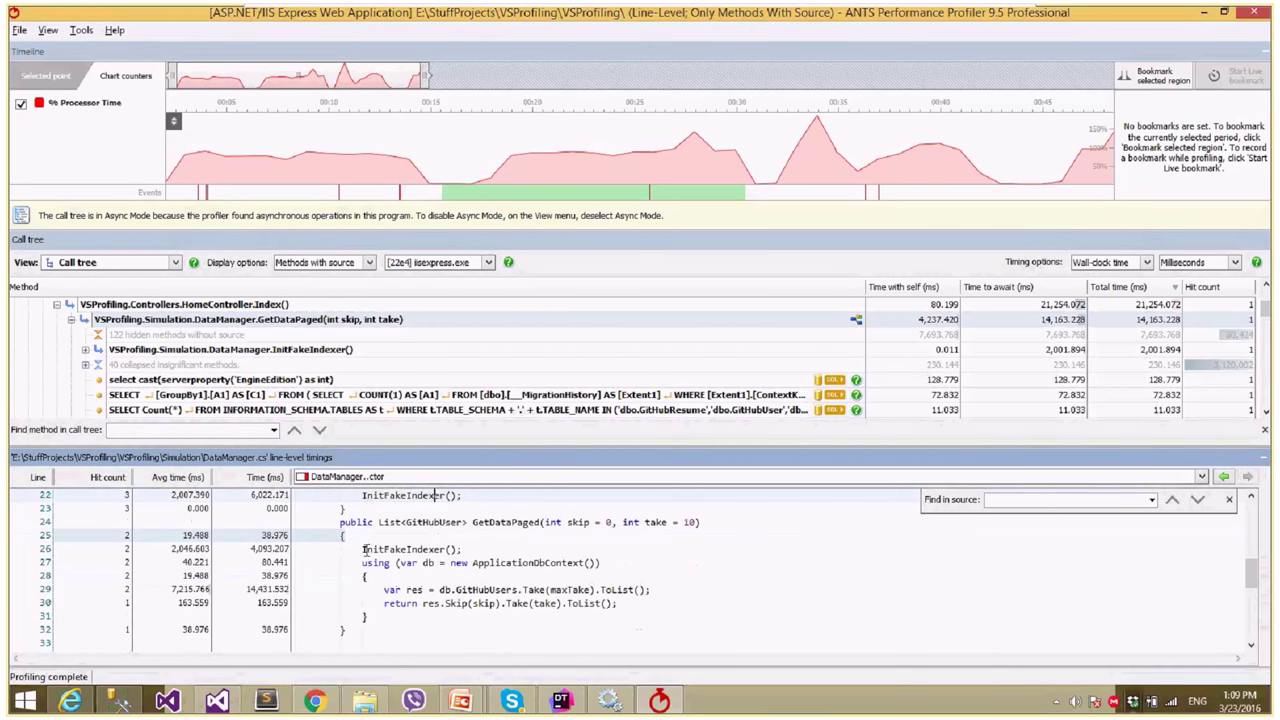
pyautogui.scroll(1, 369, 548)
pyautogui.scroll(1, 369, 548)
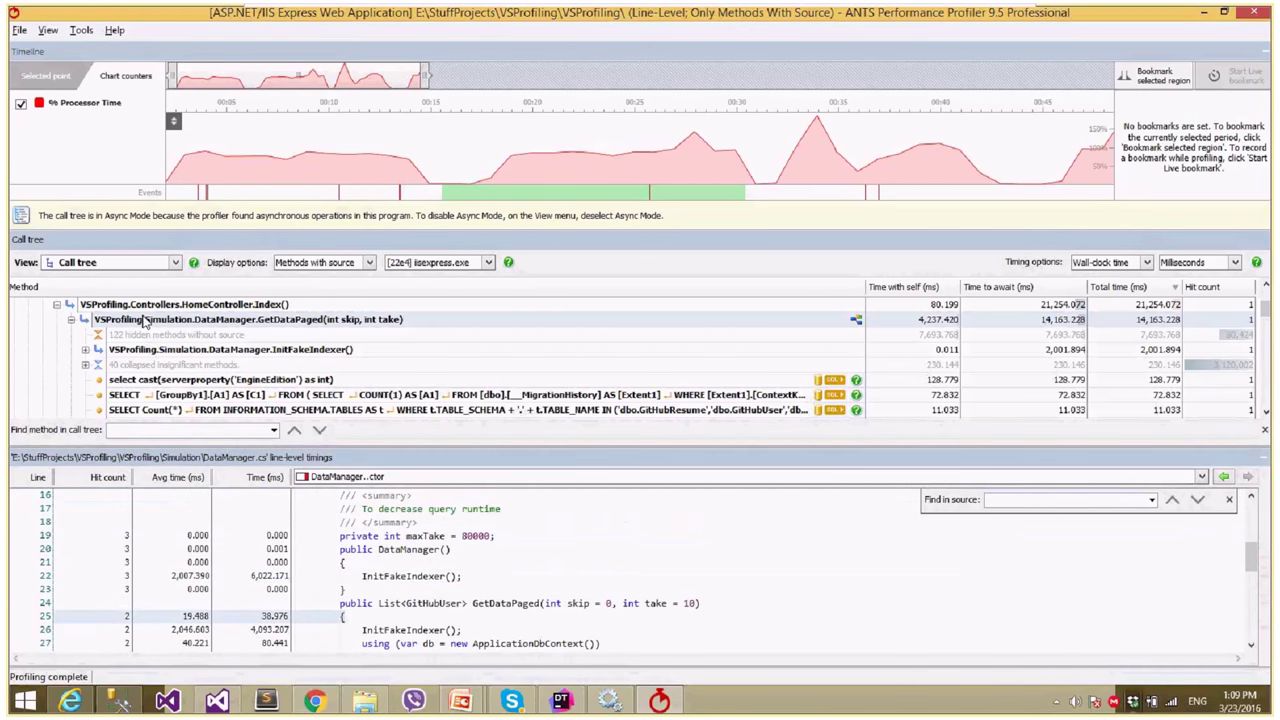
# - Check the actions offered for the GetDataPaged method, such as opening it in Visual Studio, without applying one
pyautogui.press('Left')
pyautogui.press('Right')
pyautogui.rightClick(143, 320)
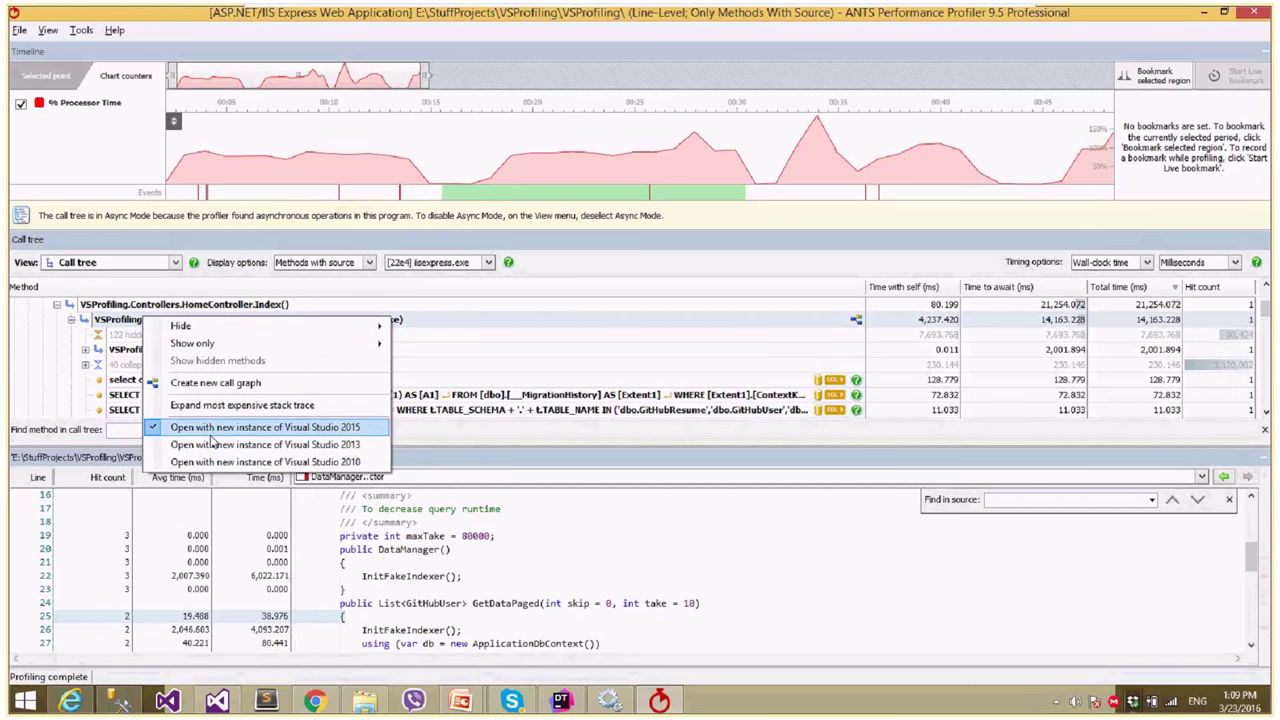
pyautogui.click(455, 549)
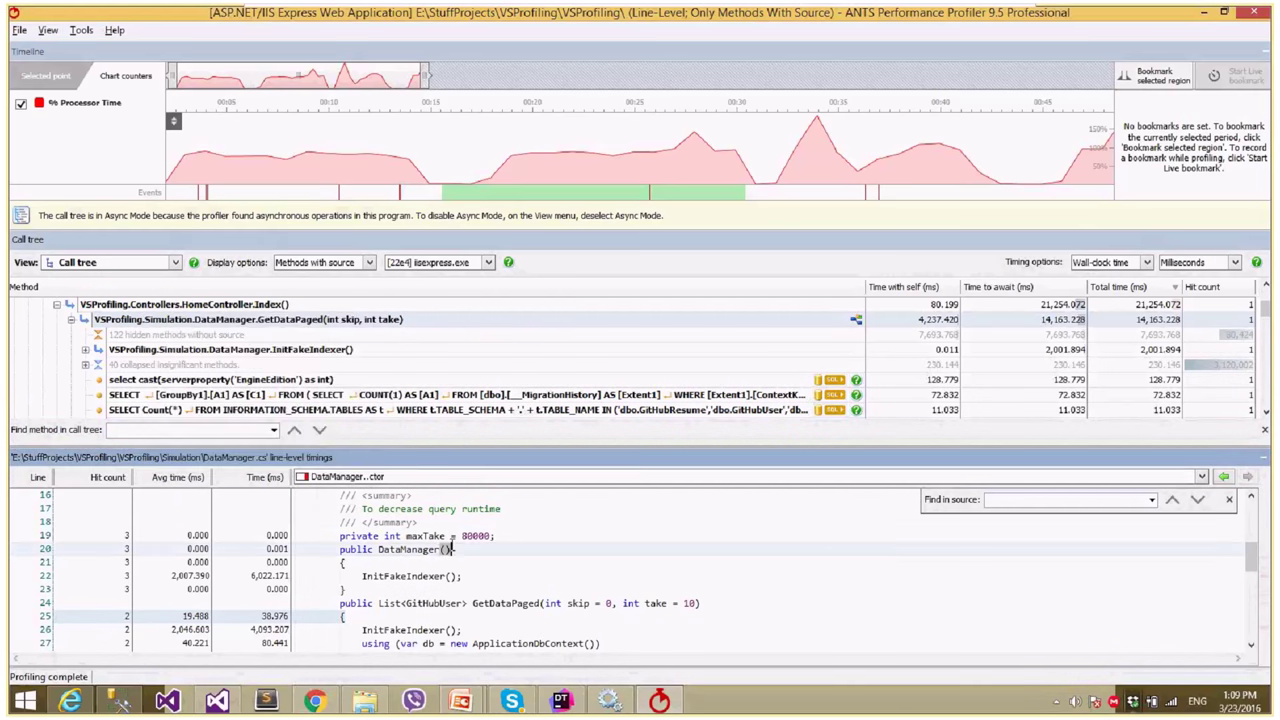
# - Read through the line-level timings of the GetDataPaged method body in the source
pyautogui.scroll(-1, 505, 585)
pyautogui.scroll(-2, 505, 585)
pyautogui.moveTo(345, 495); pyautogui.dragTo(397, 576)
pyautogui.click(397, 576)
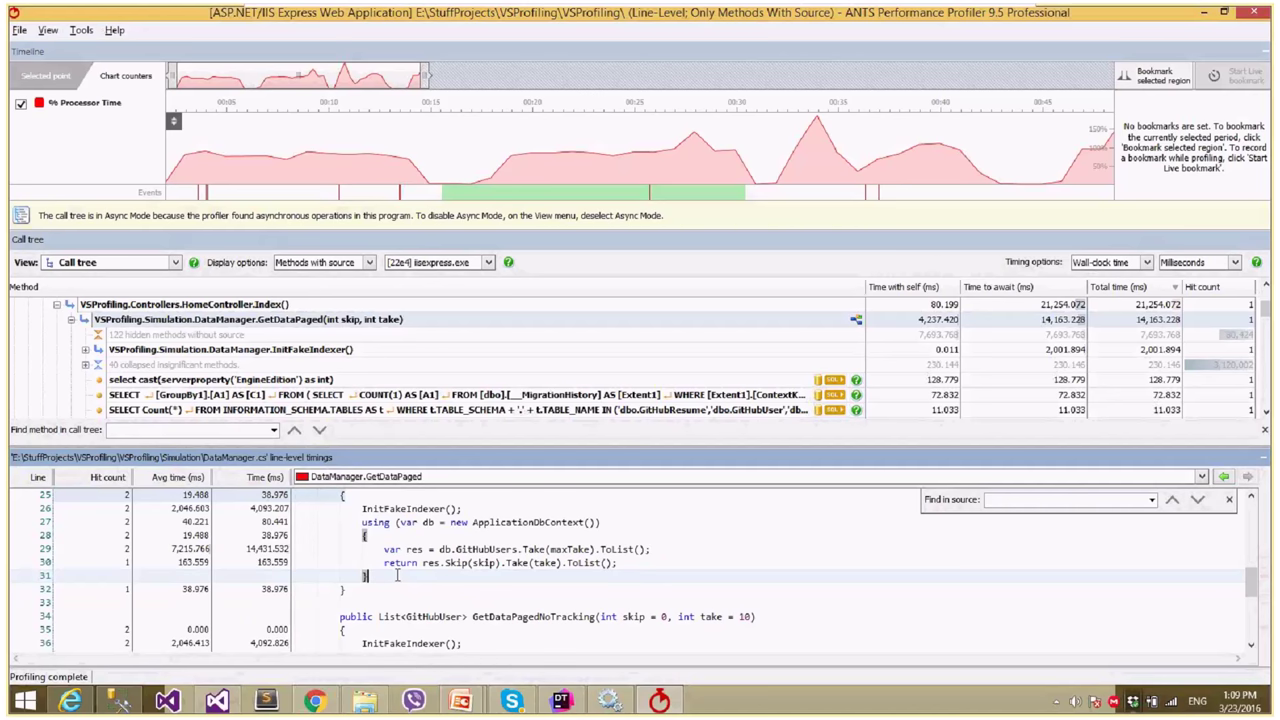
# - Widen the timeline range slightly and inspect the source timings of HomeController.GetGitHubUsersNoTracking() under its HTTP request
pyautogui.moveTo(428, 76); pyautogui.dragTo(447, 80)
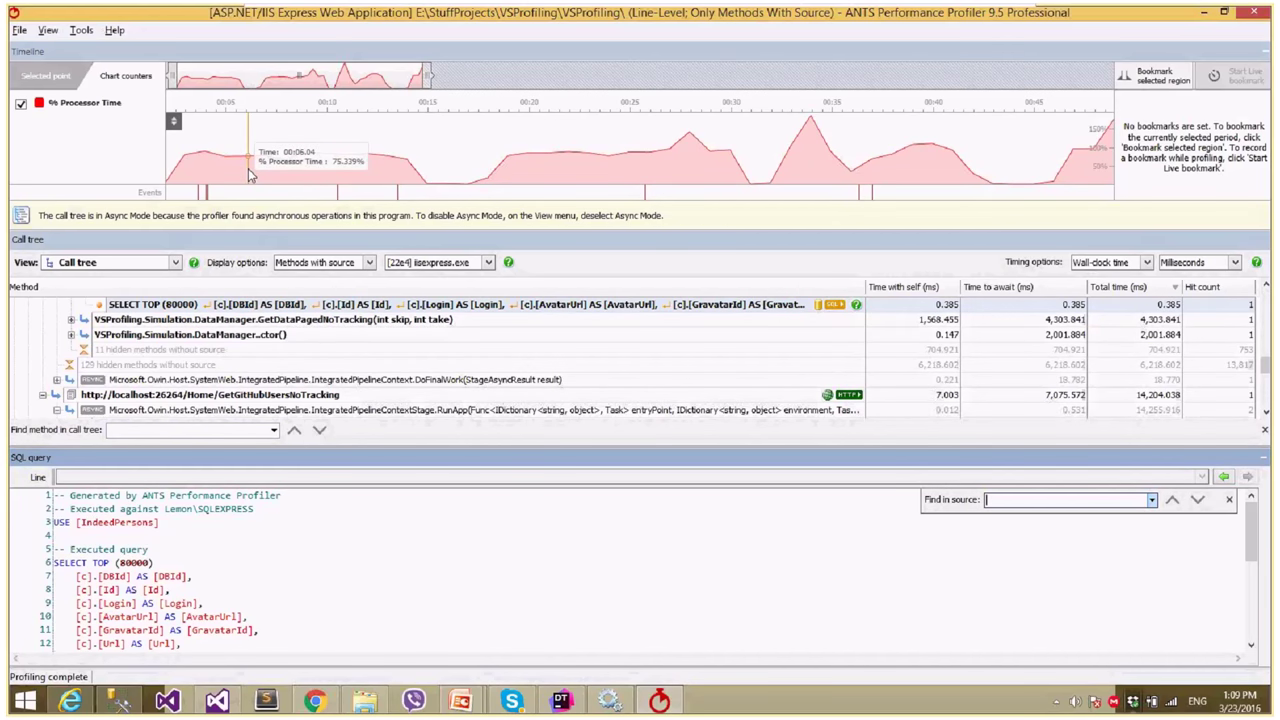
pyautogui.click(178, 383)
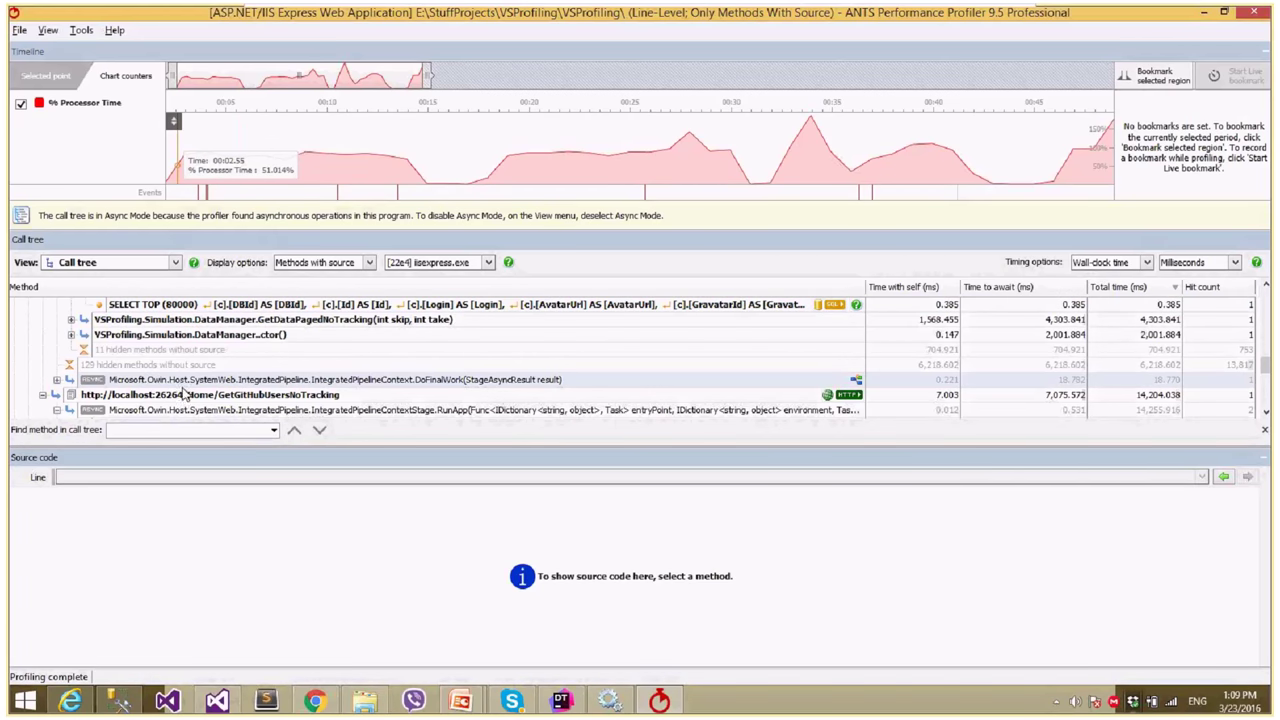
pyautogui.scroll(-2, 100, 388)
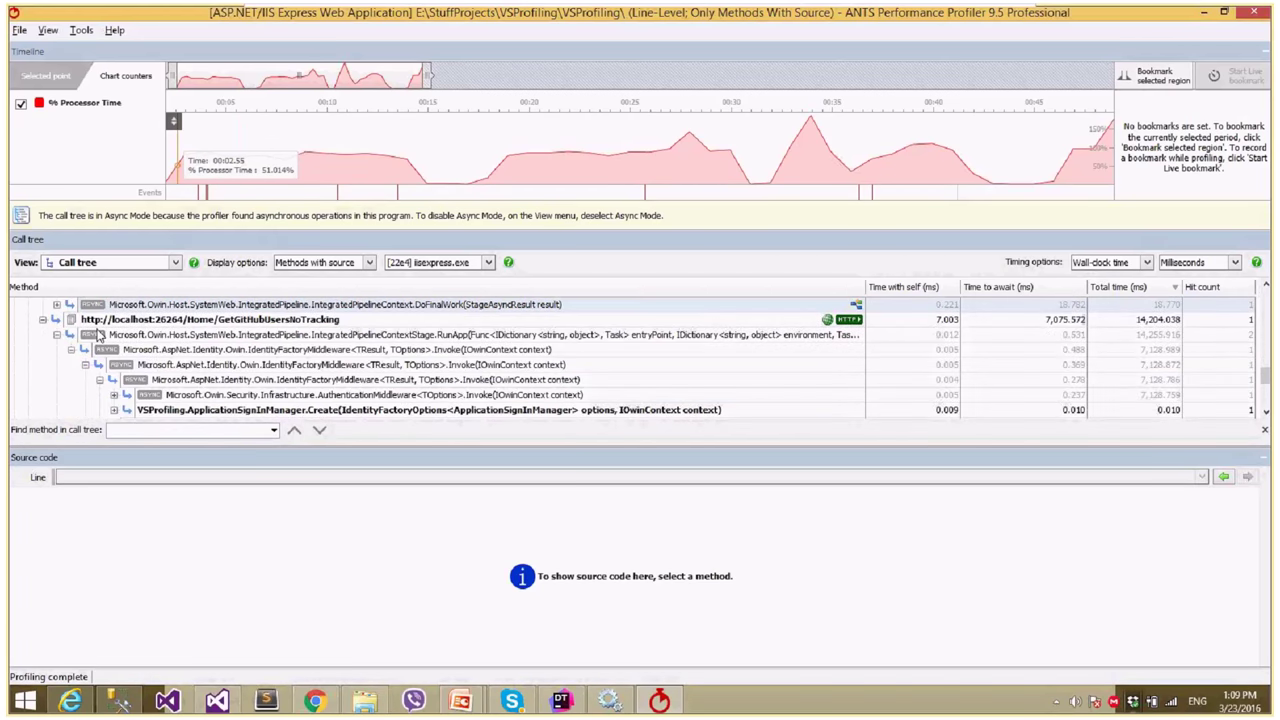
pyautogui.click(56, 335)
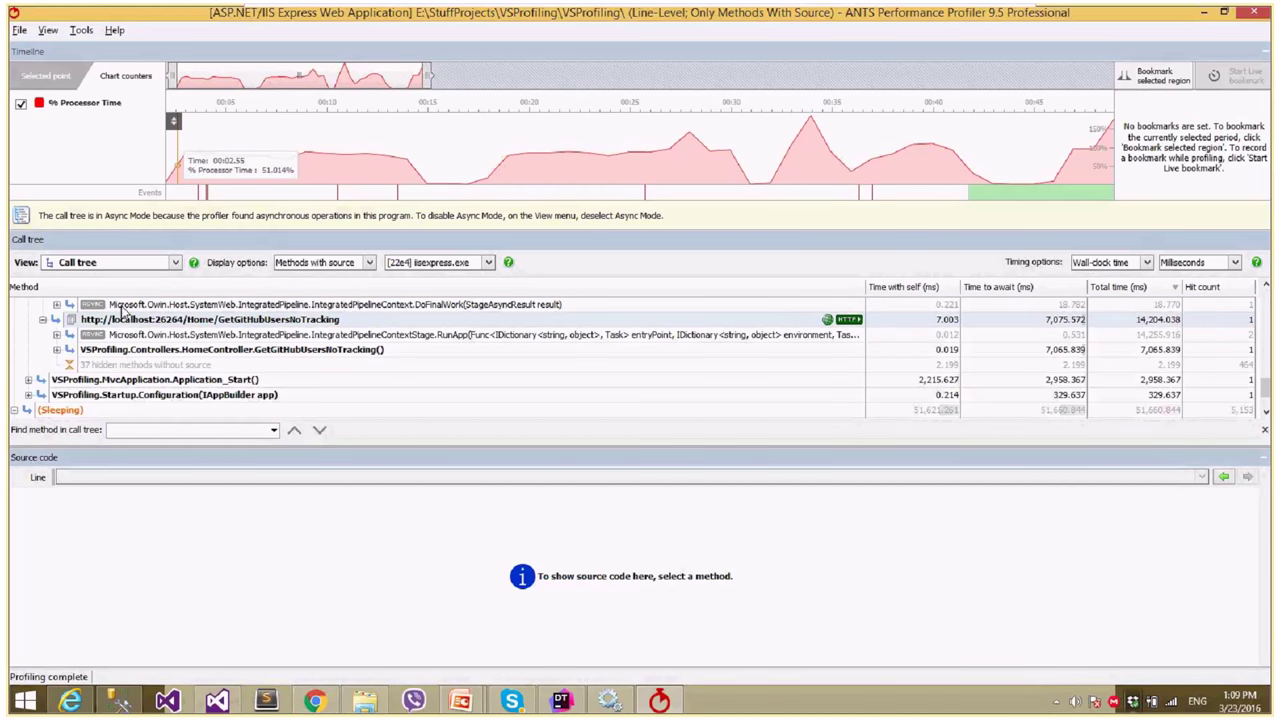
pyautogui.click(56, 335)
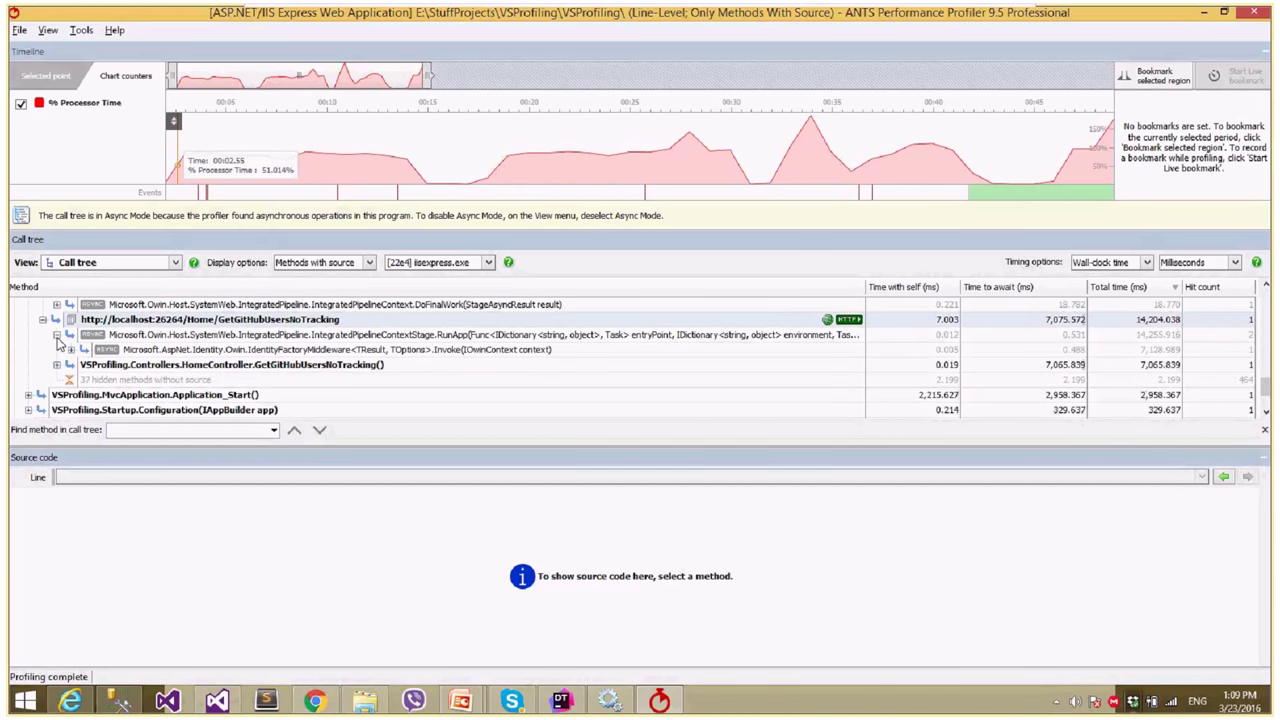
pyautogui.click(182, 366)
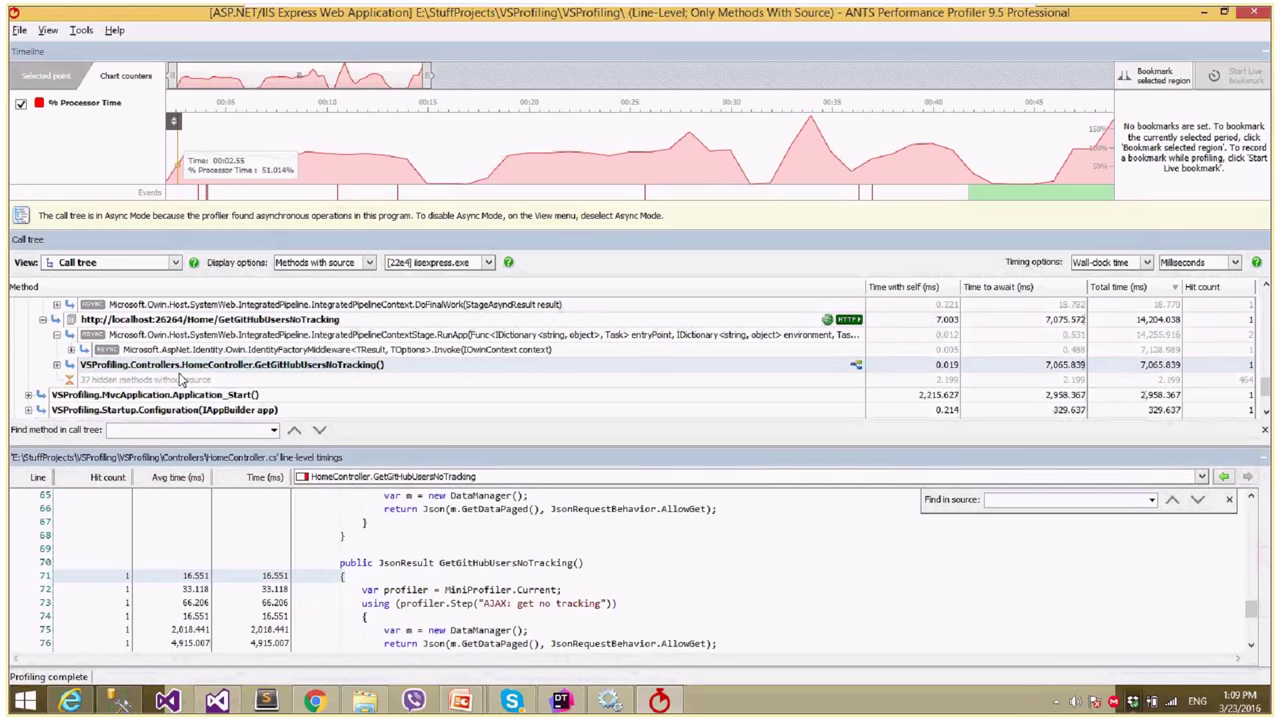
# - Skim the remaining call tree entries from end to start and switch to the ANTS slide in the PowerPoint slide show
pyautogui.scroll(-2, 182, 379)
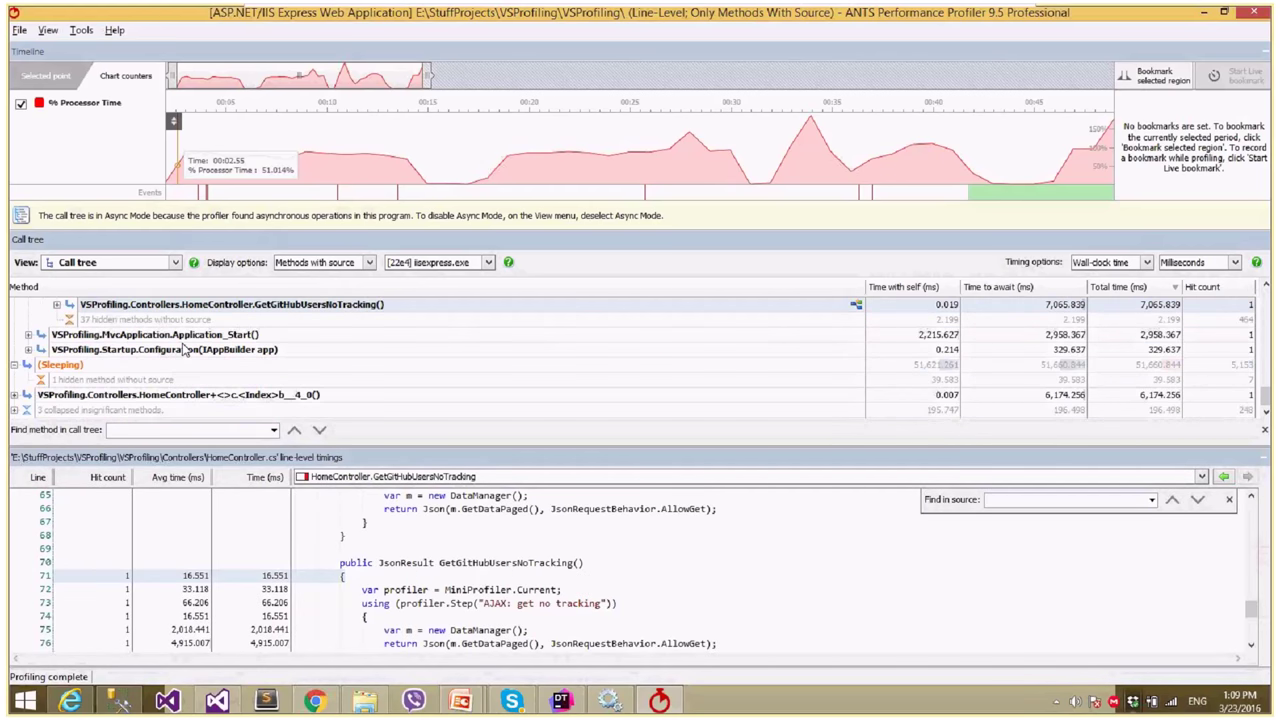
pyautogui.scroll(4, 184, 348)
pyautogui.scroll(4, 183, 348)
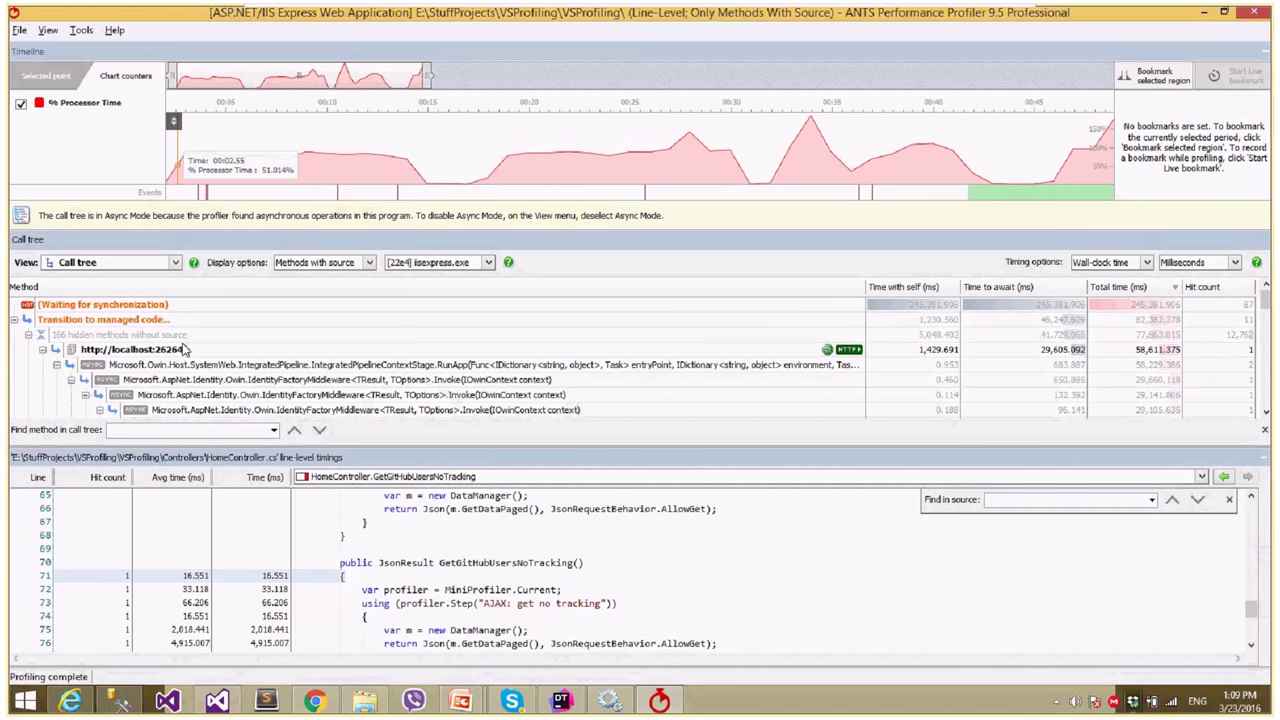
pyautogui.moveTo(460, 700)
pyautogui.click(560, 623)
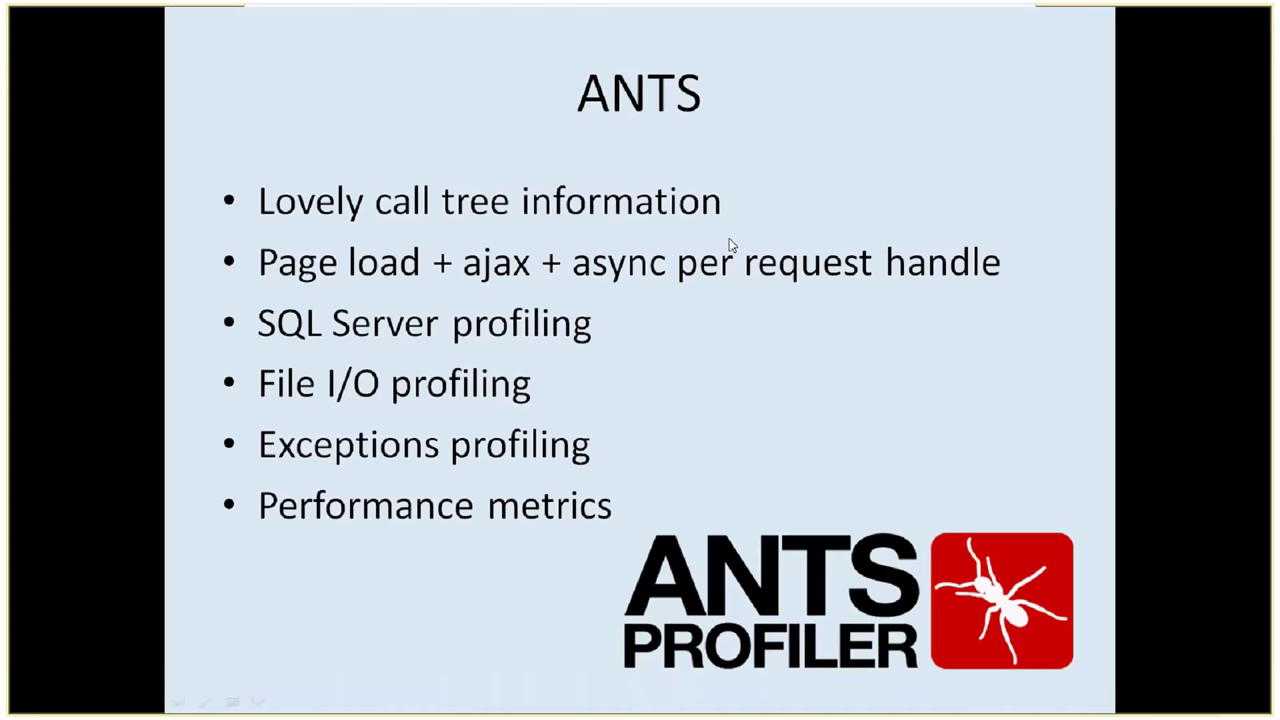
pyautogui.hotkey('alt', 'Tab')
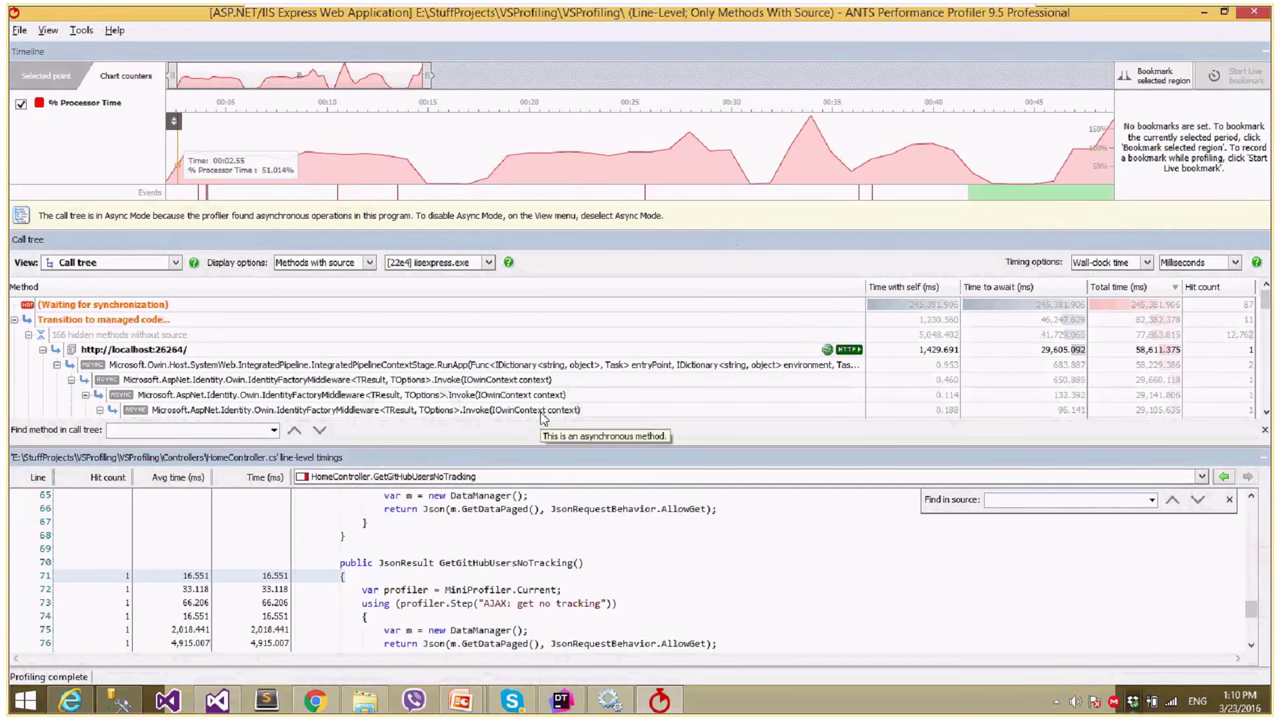
pyautogui.click(62, 366)
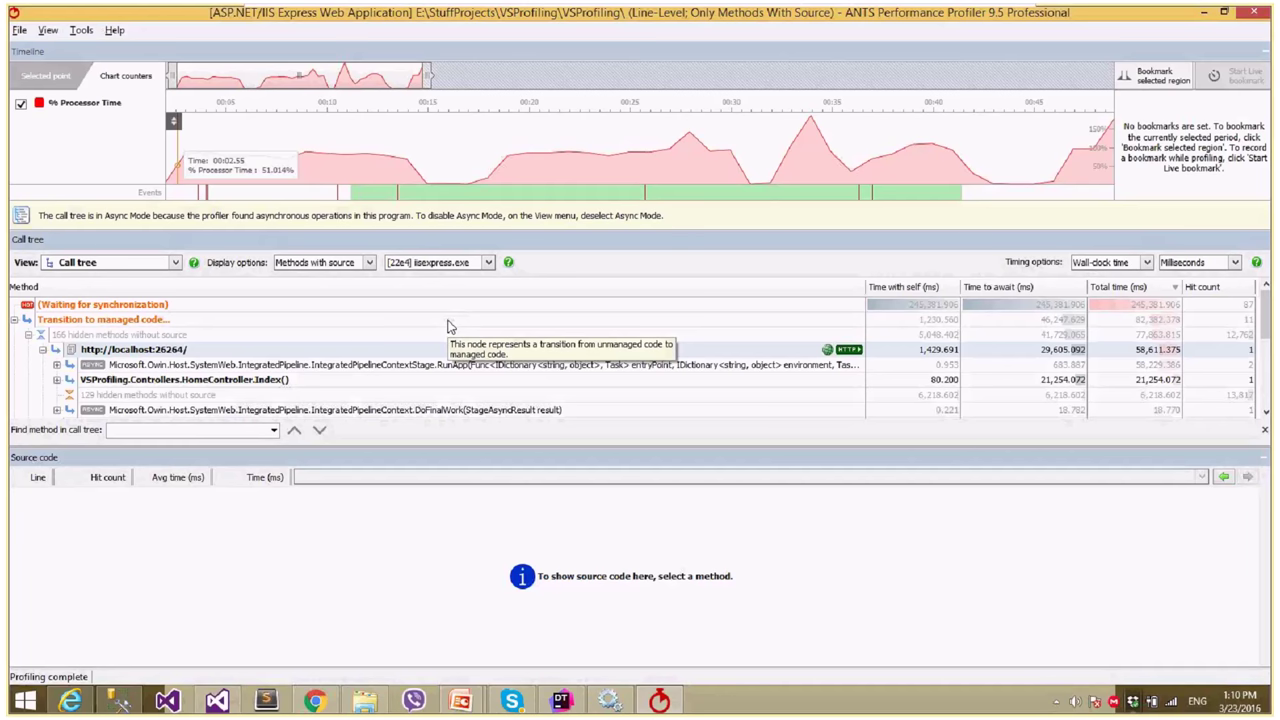
pyautogui.click(42, 350)
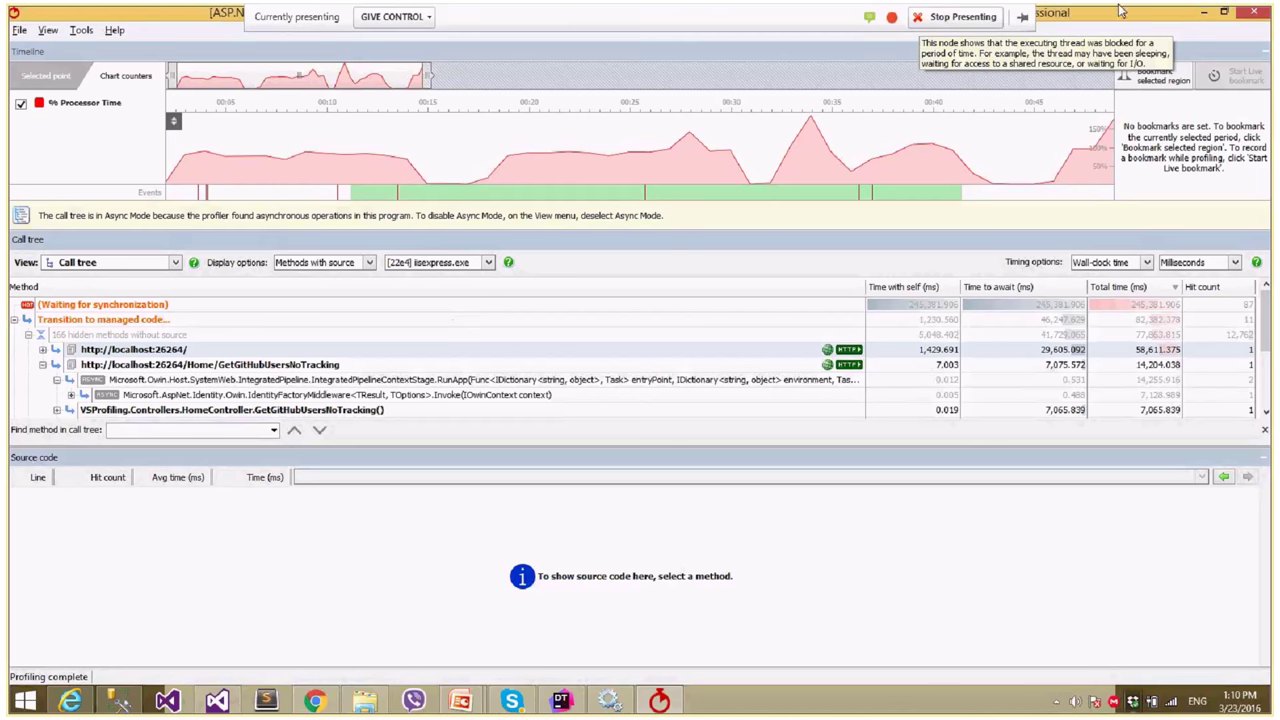
# - Extend the selected timeline range back to the beginning of the profiling session
pyautogui.moveTo(185, 135); pyautogui.dragTo(1038, 120)
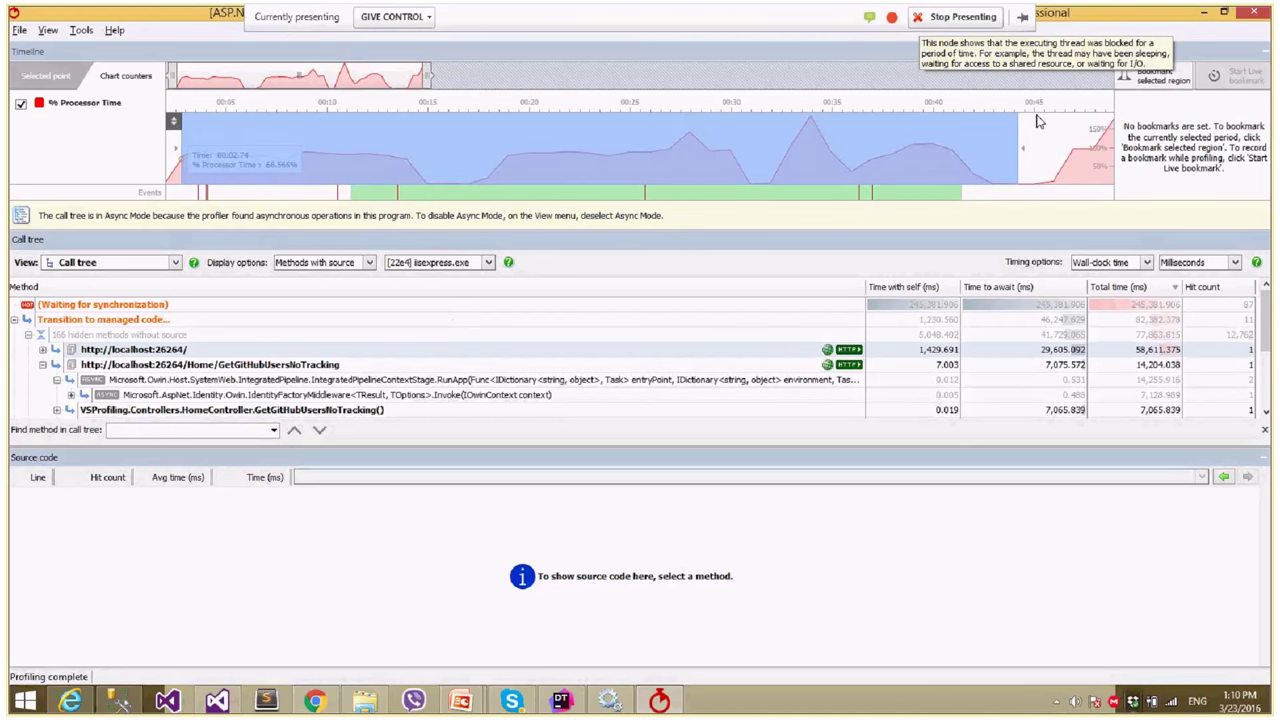
pyautogui.click(168, 163)
pyautogui.moveTo(168, 163); pyautogui.dragTo(956, 134)
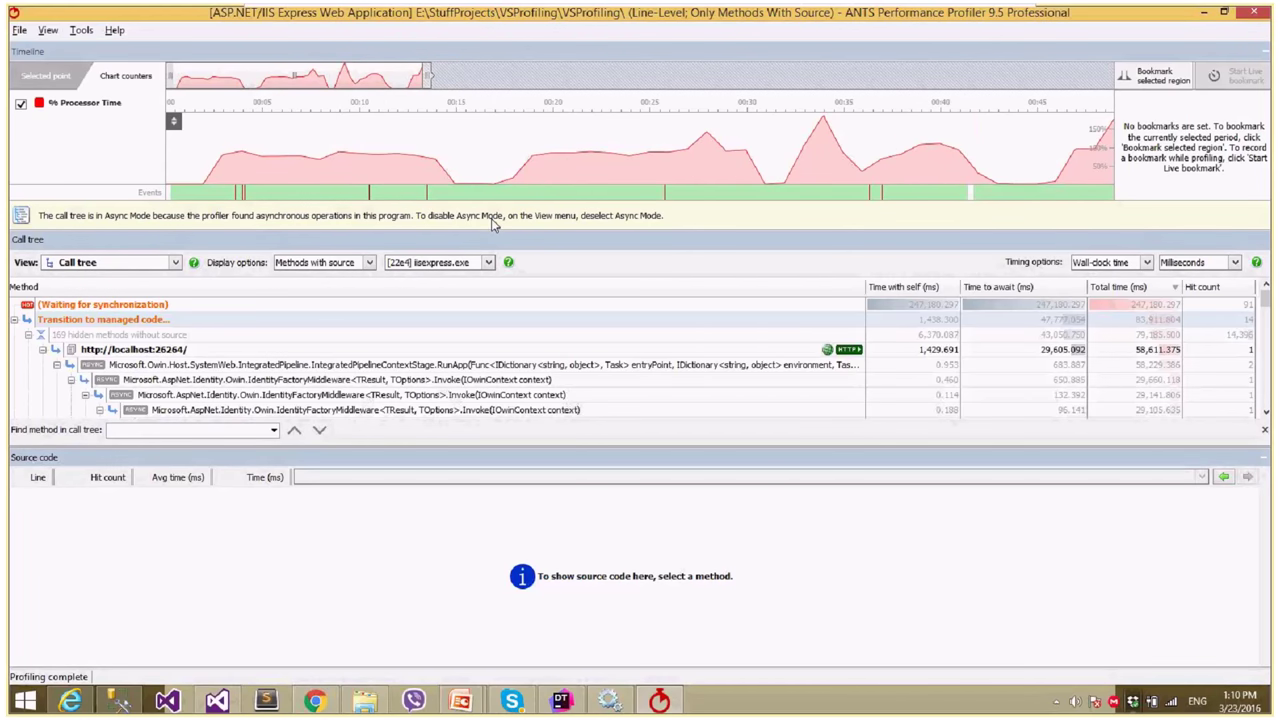
# - Launch ANTS Memory Profiler 8 and continue its free trial
pyautogui.press('super+s')
pyautogui.write('ants')
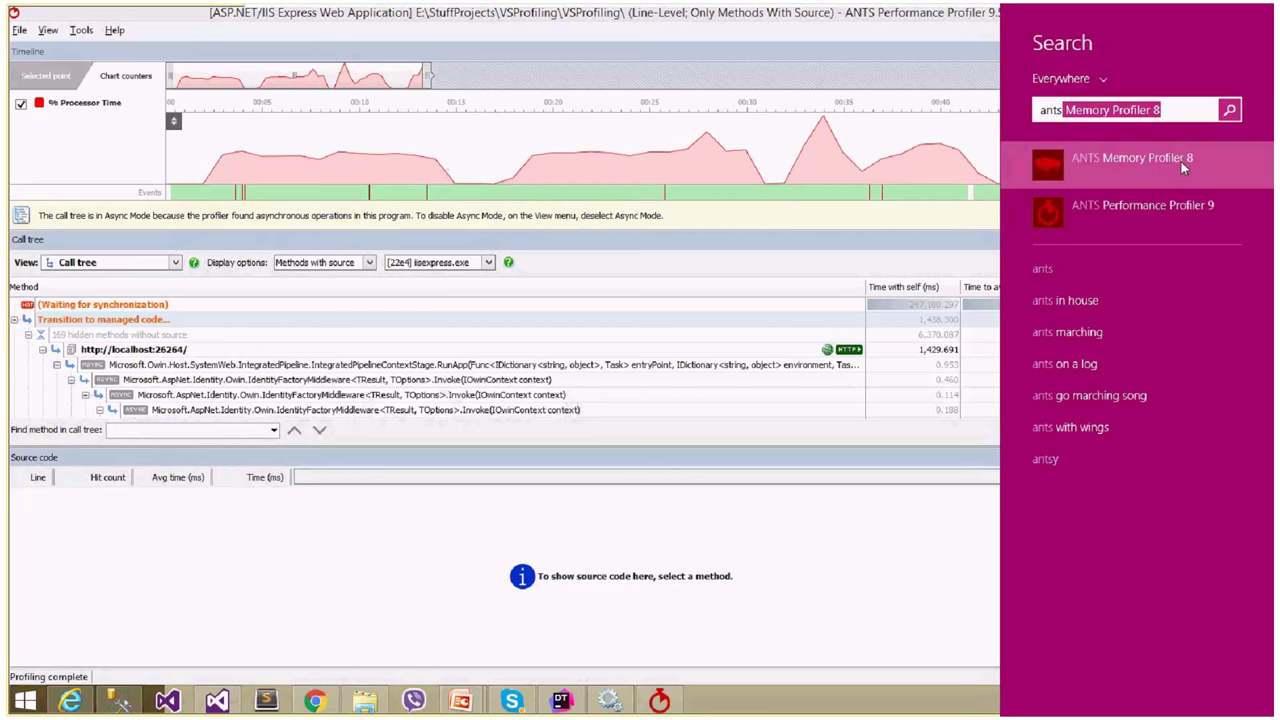
pyautogui.click(1180, 160)
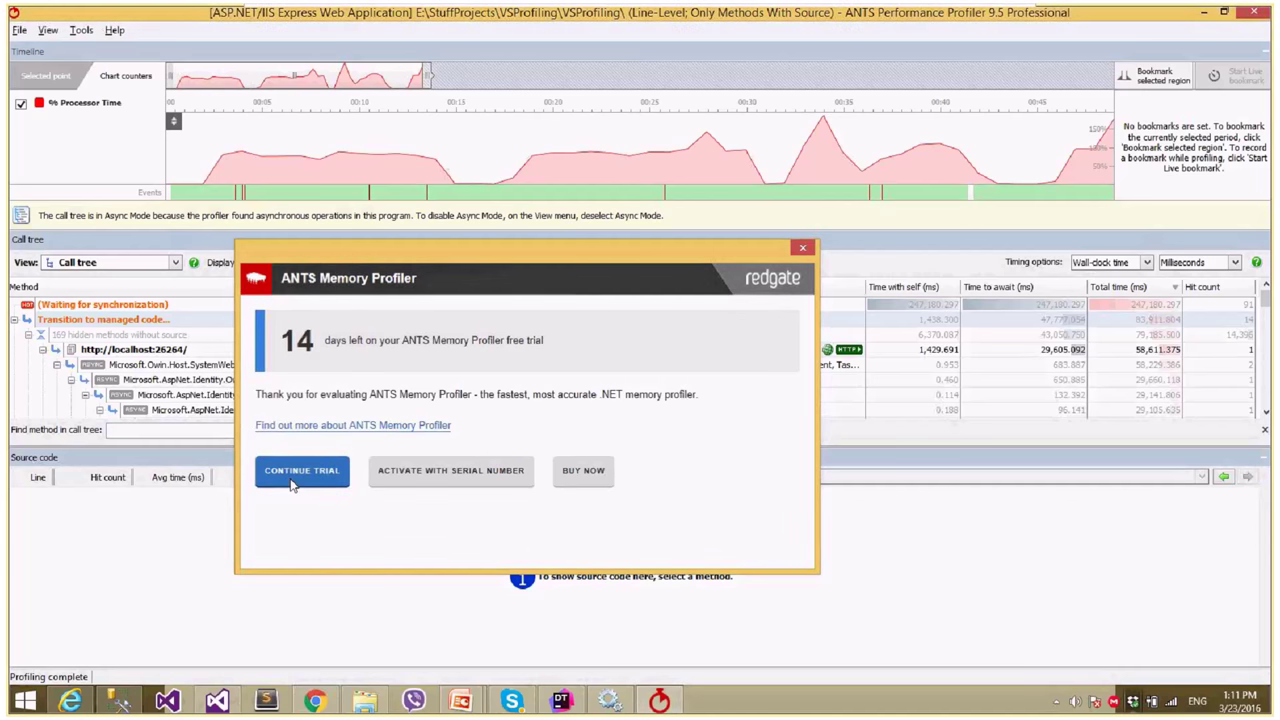
pyautogui.click(301, 472)
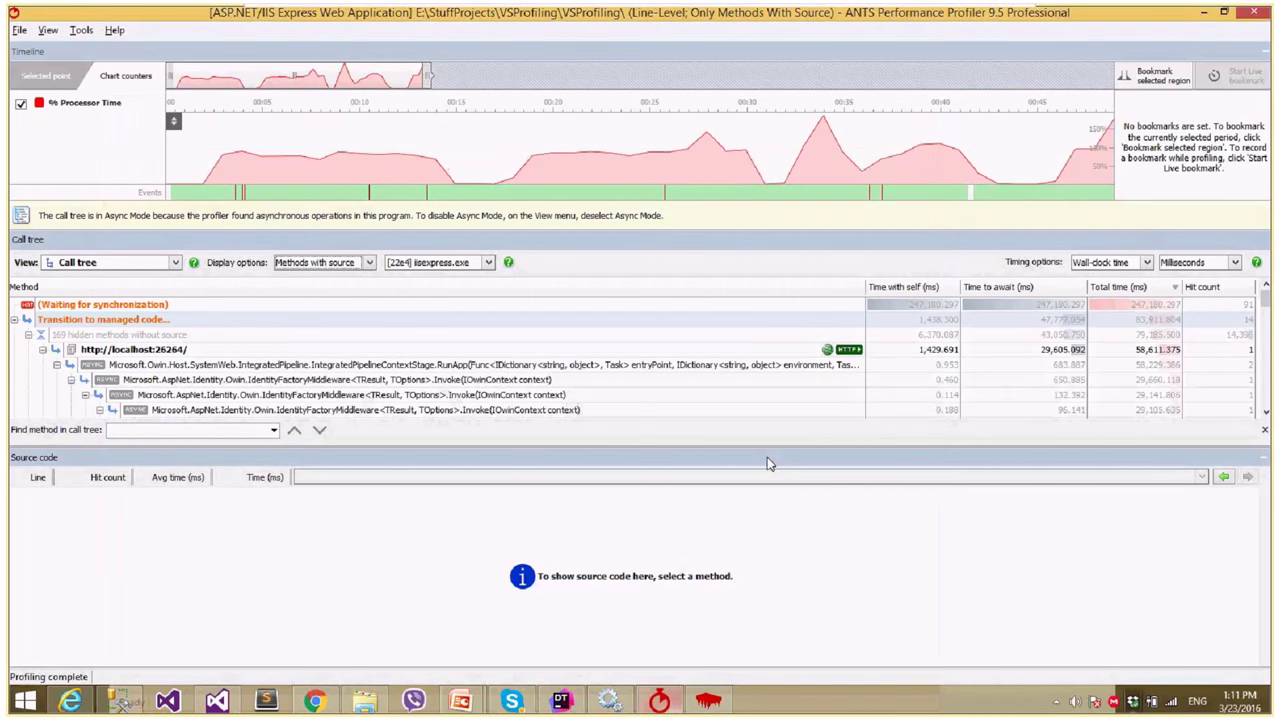
# - Collapse both localhost:26264 HTTP requests in the call tree and close ANTS Memory Profiler
pyautogui.click(42, 351)
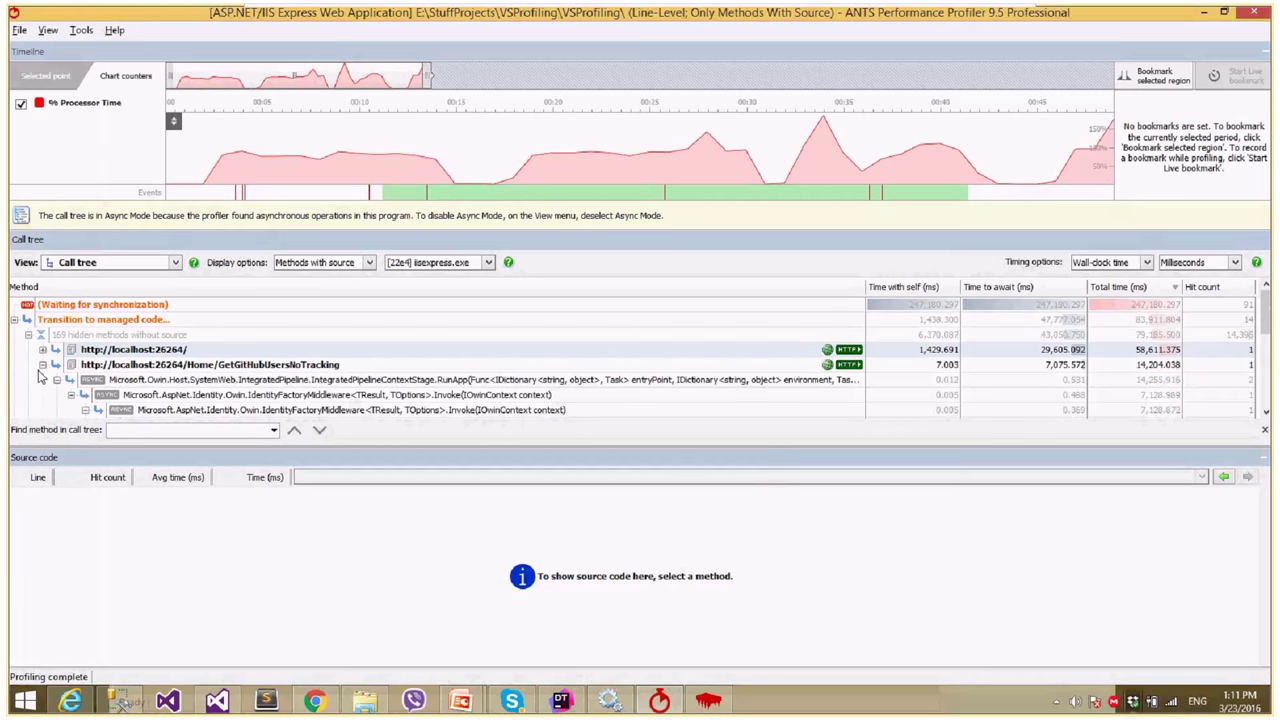
pyautogui.click(42, 365)
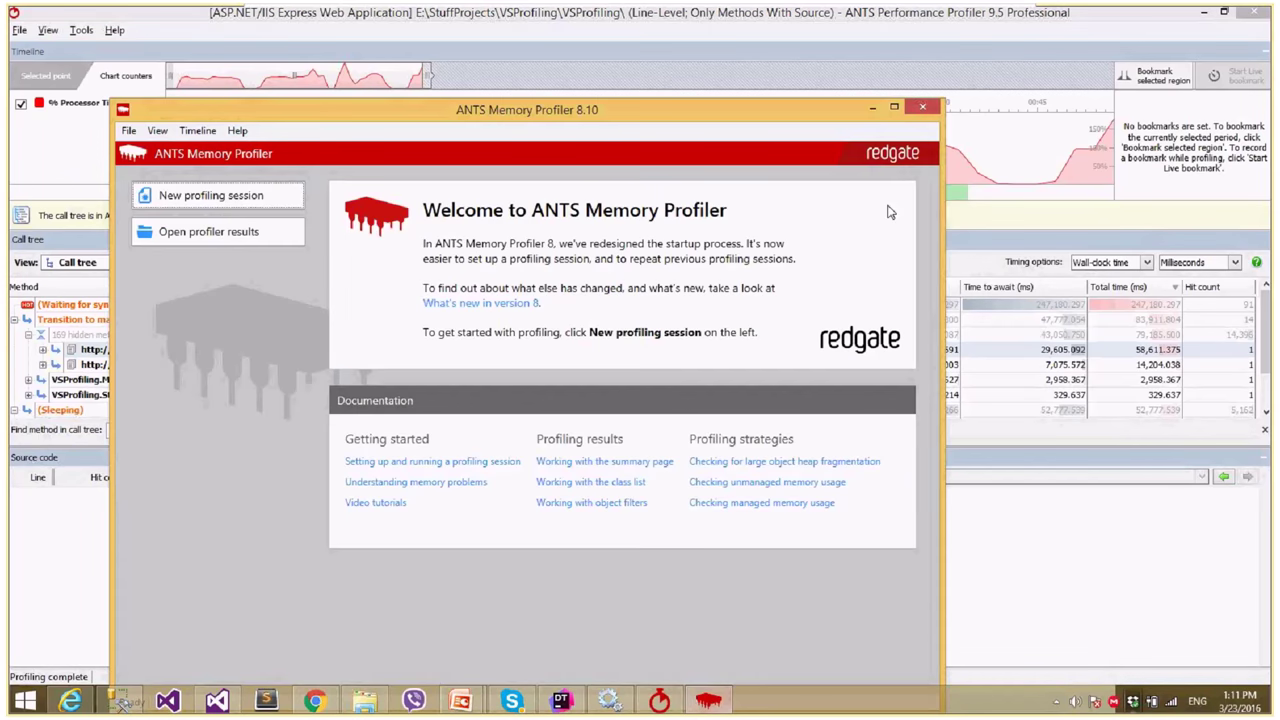
pyautogui.click(922, 106)
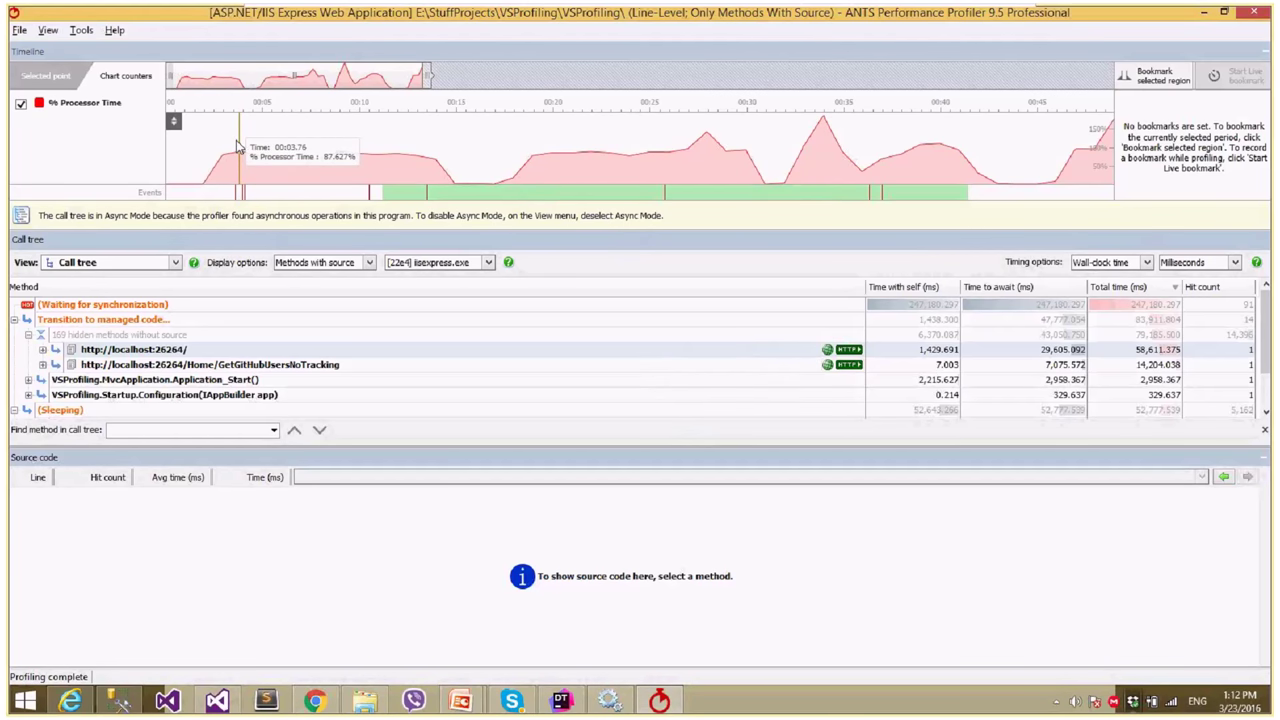
# - Trim the start of the timeline range slightly and check the File I/O and Requests from client views
pyautogui.moveTo(237, 146); pyautogui.dragTo(1120, 120)
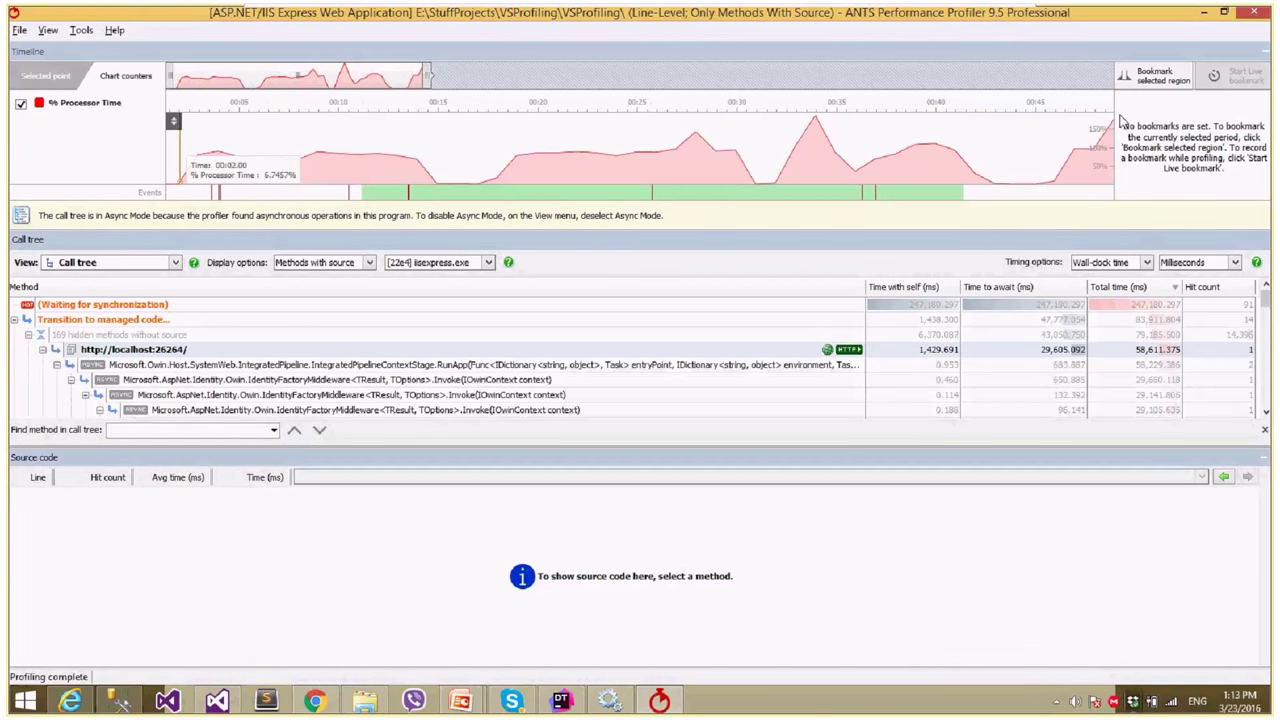
pyautogui.click(172, 263)
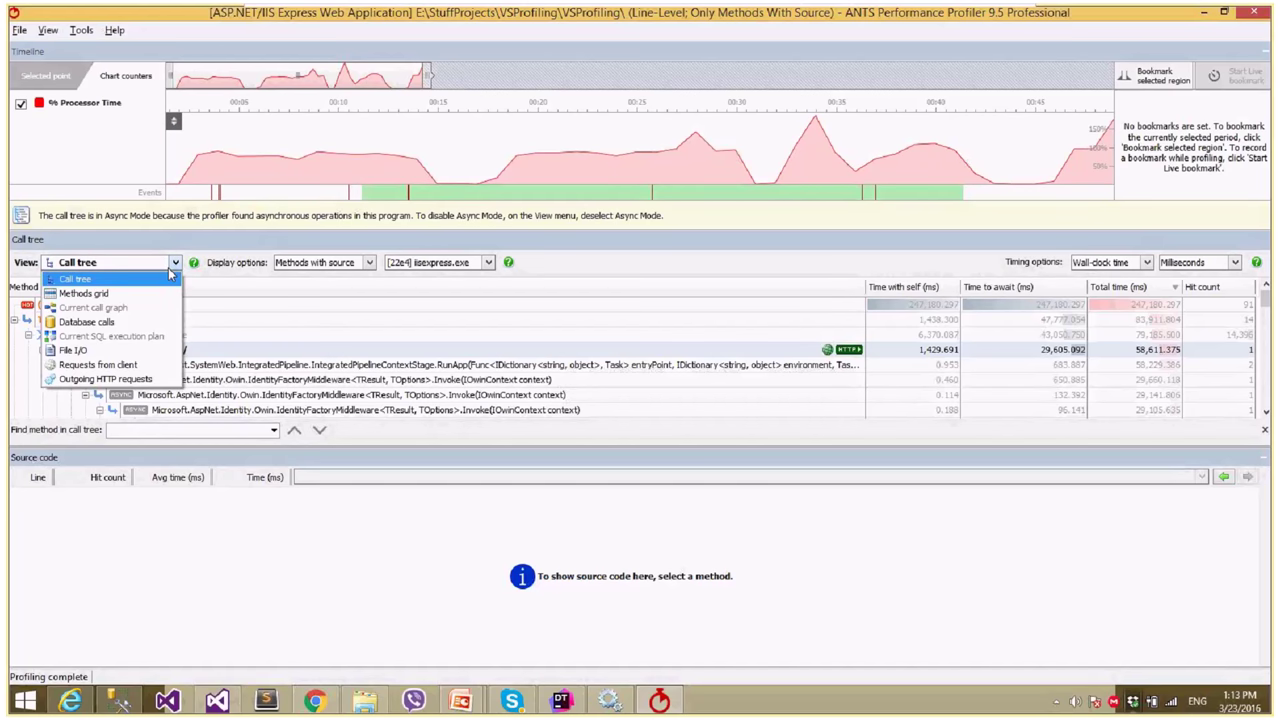
pyautogui.click(151, 352)
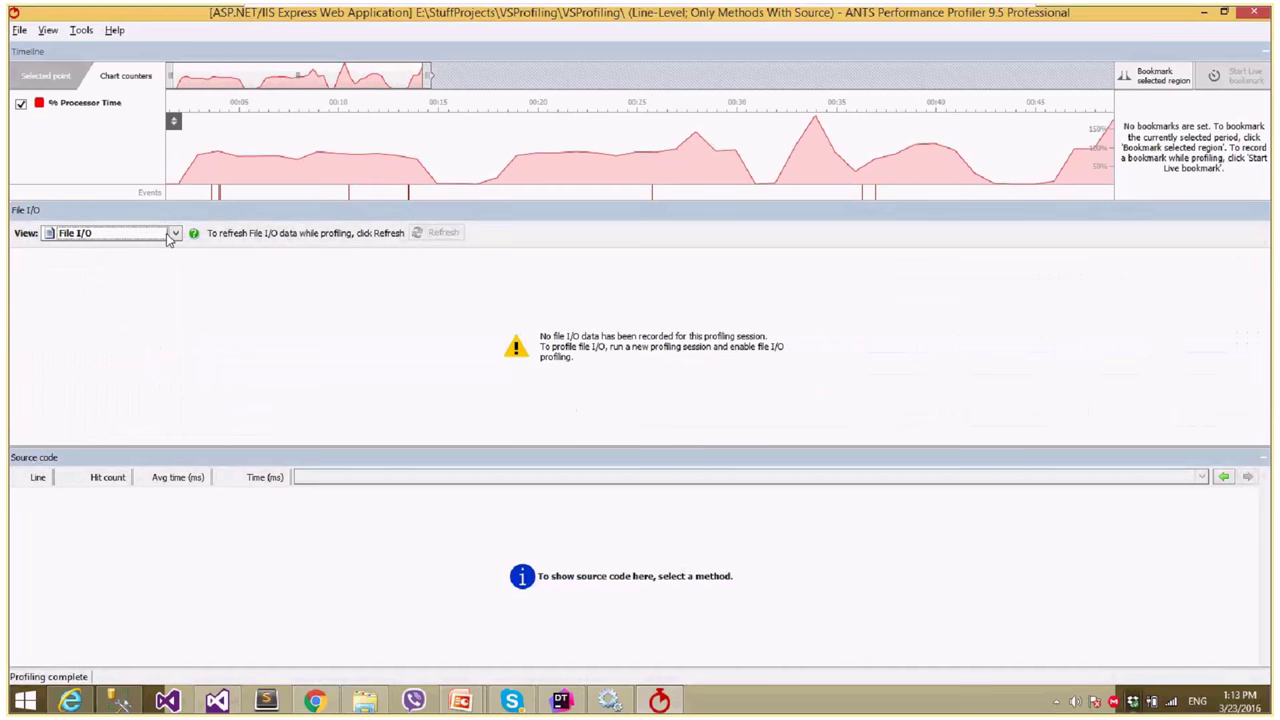
pyautogui.click(168, 233)
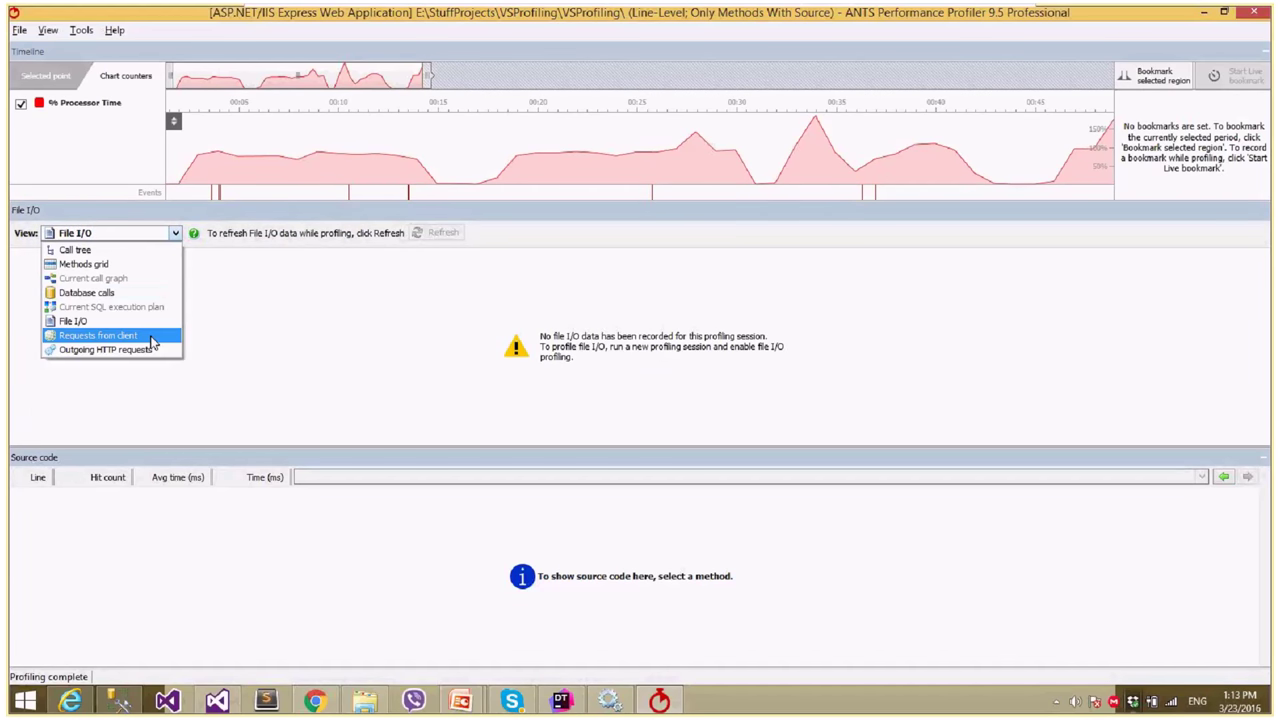
pyautogui.click(150, 338)
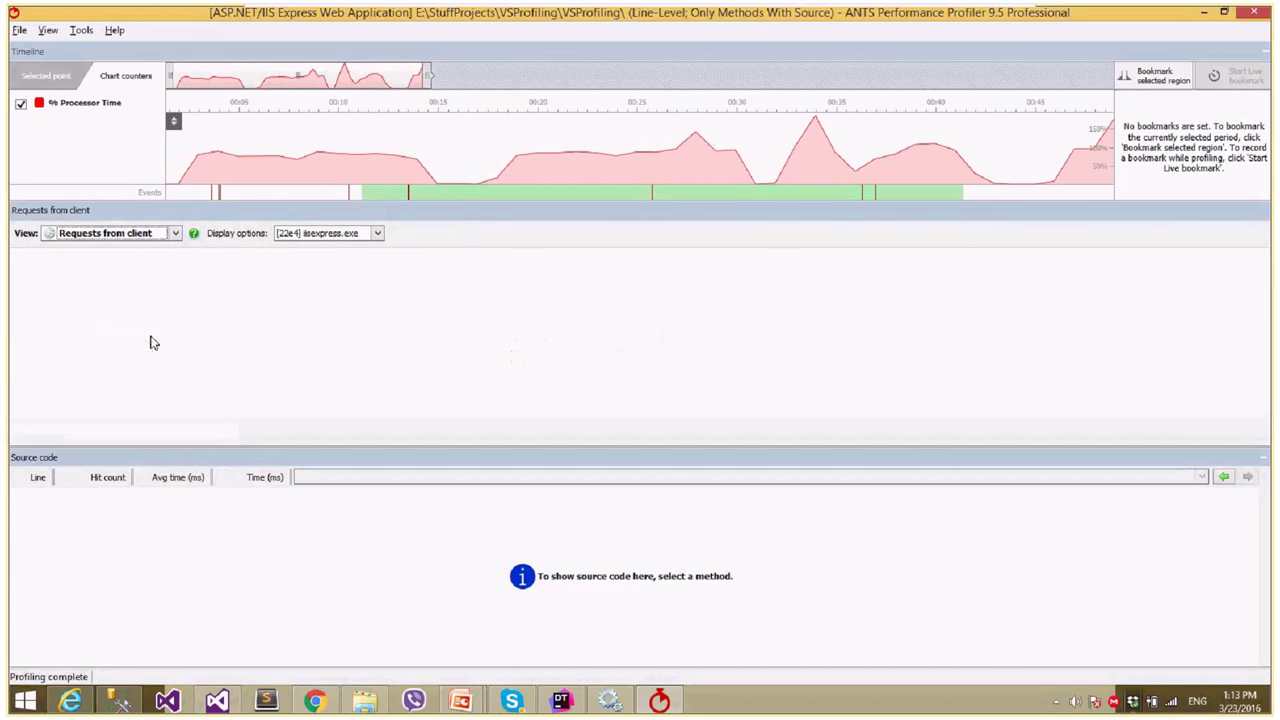
pyautogui.click(175, 235)
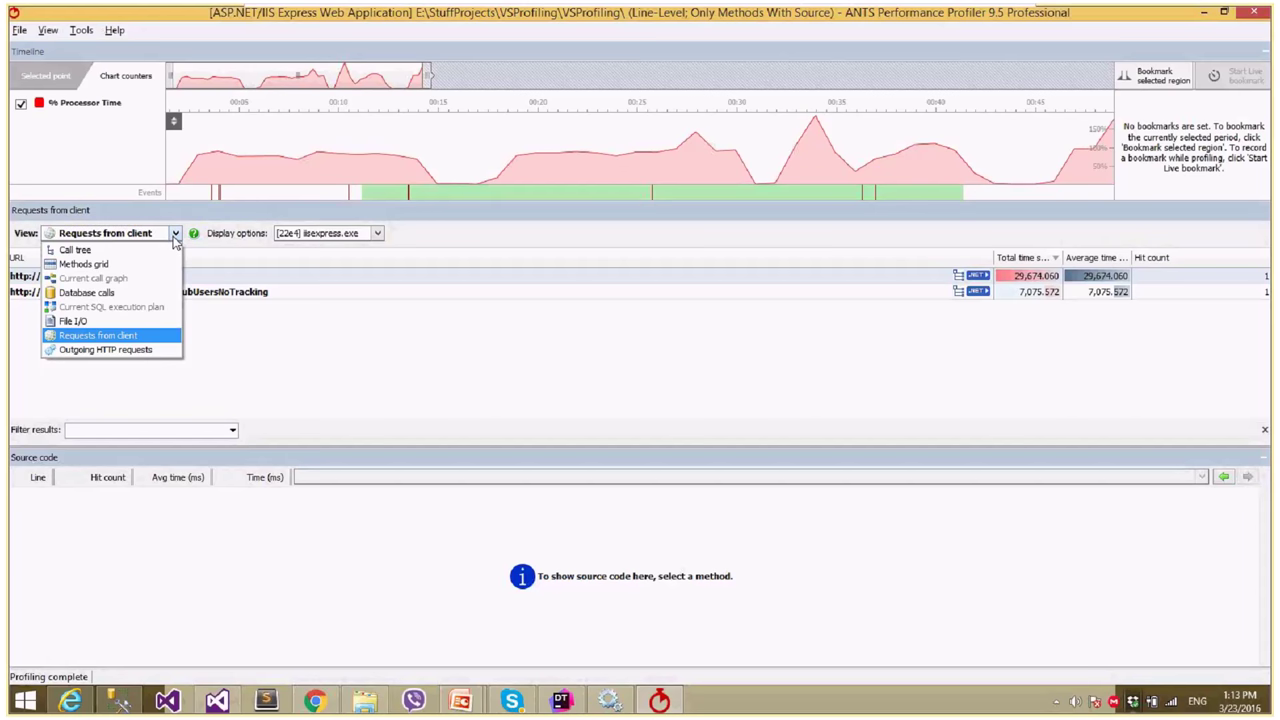
pyautogui.click(134, 255)
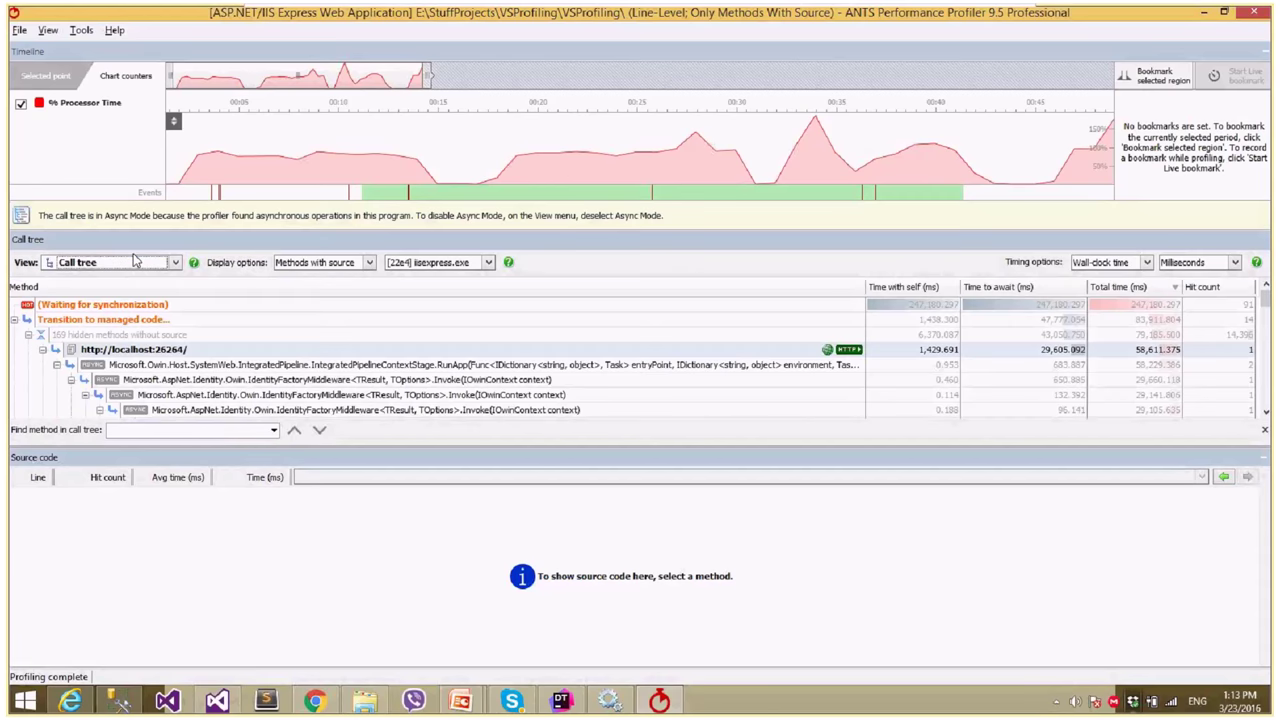
pyautogui.click(43, 350)
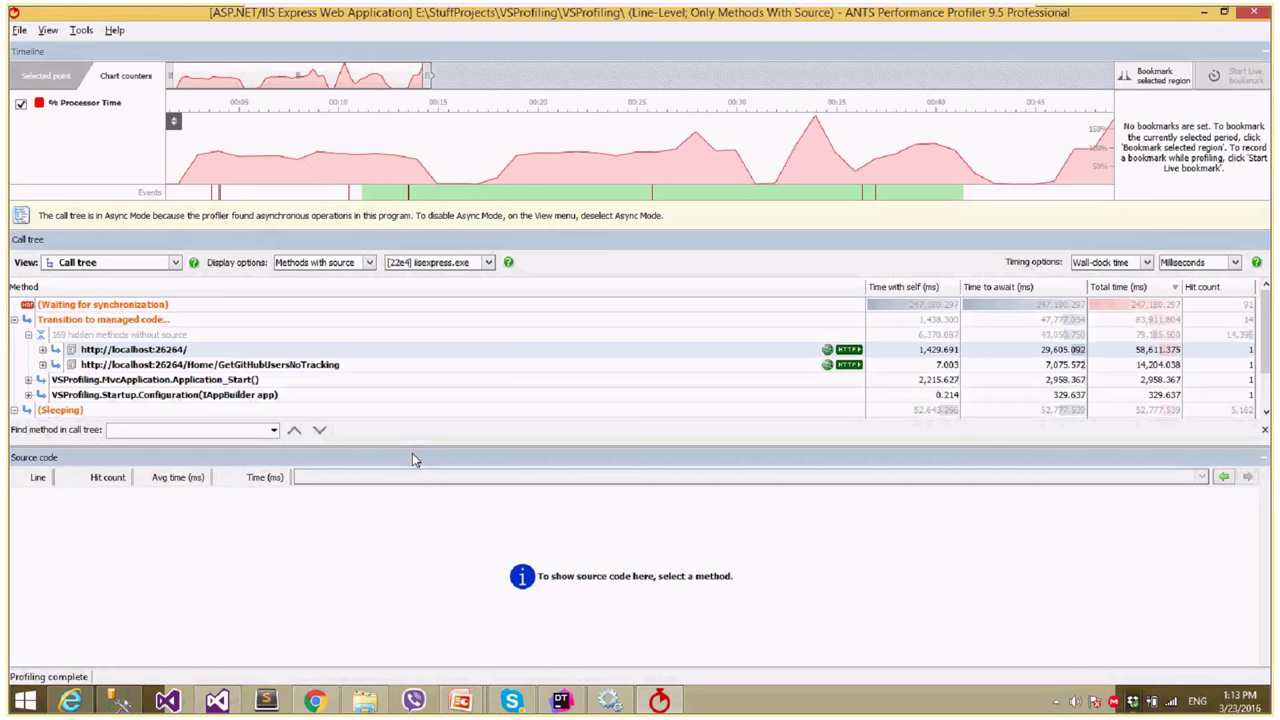
pyautogui.moveTo(447, 447); pyautogui.dragTo(443, 504)
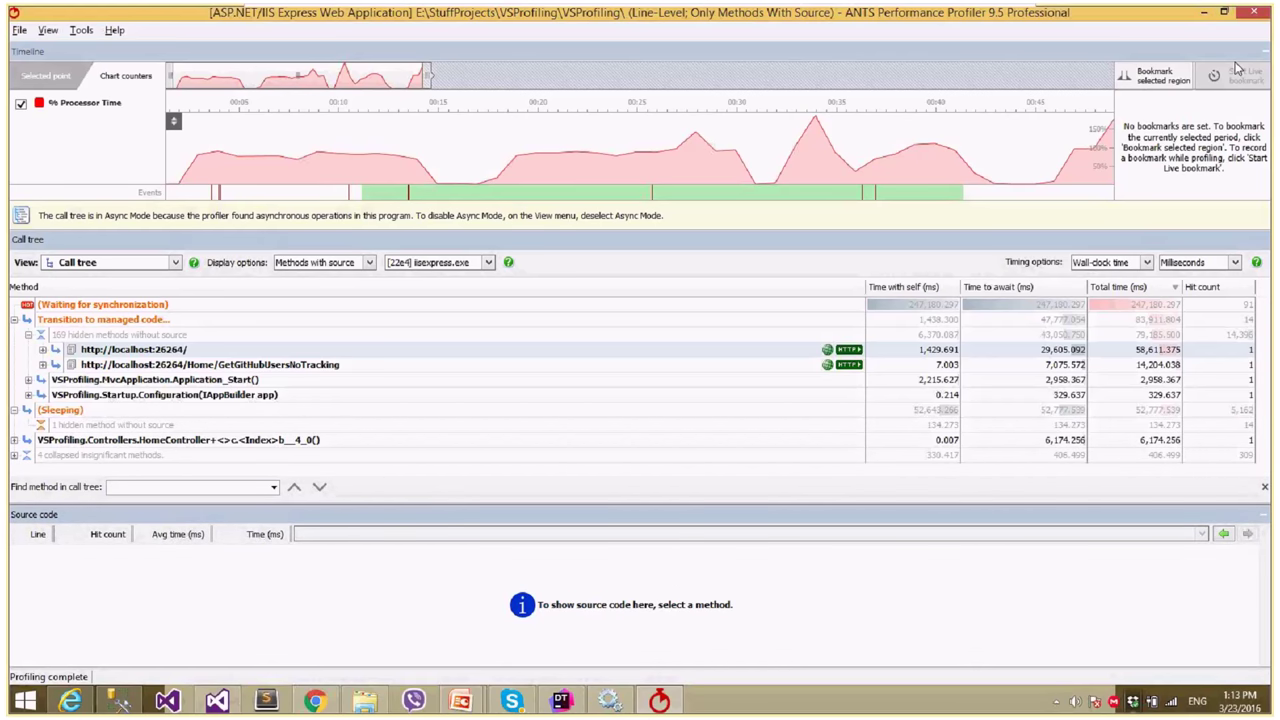
pyautogui.click(81, 30)
pyautogui.press('Escape')
pyautogui.click(44, 31)
pyautogui.click(349, 263)
# - Review the Methods grid and the Database calls of the selected period, returning to the call tree at the end
pyautogui.click(166, 263)
pyautogui.click(166, 270)
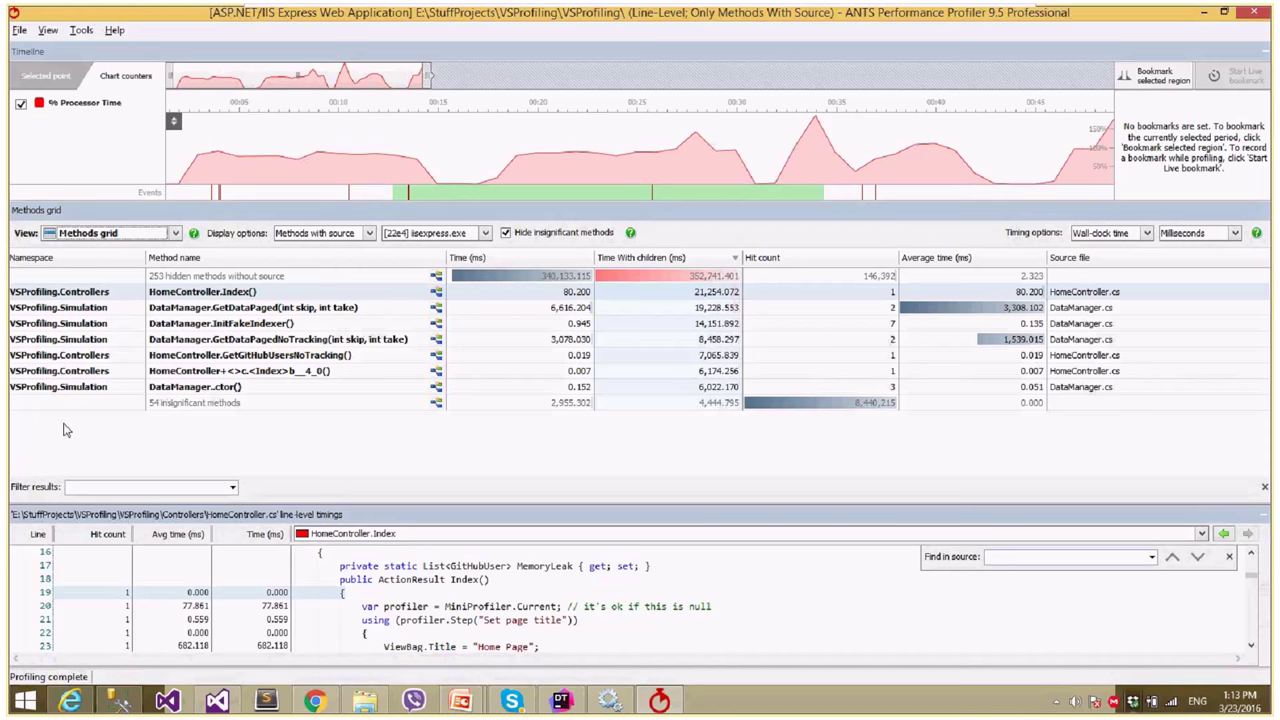
pyautogui.click(175, 234)
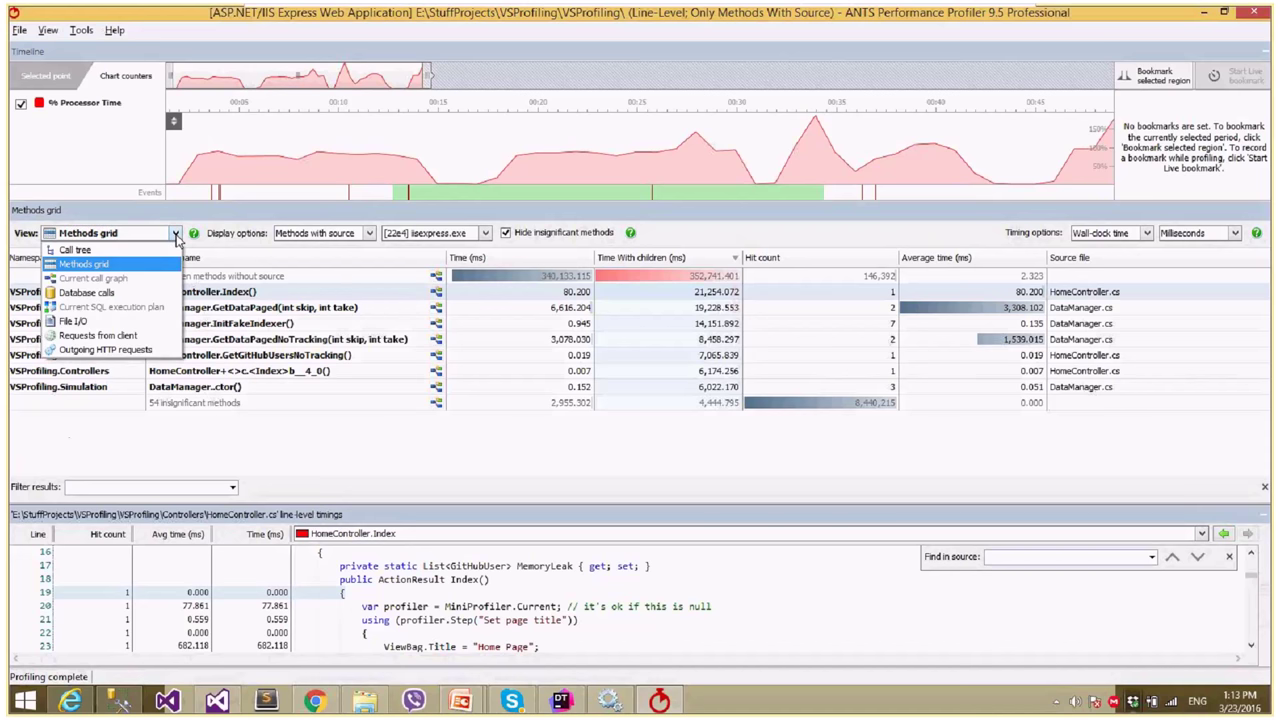
pyautogui.click(110, 296)
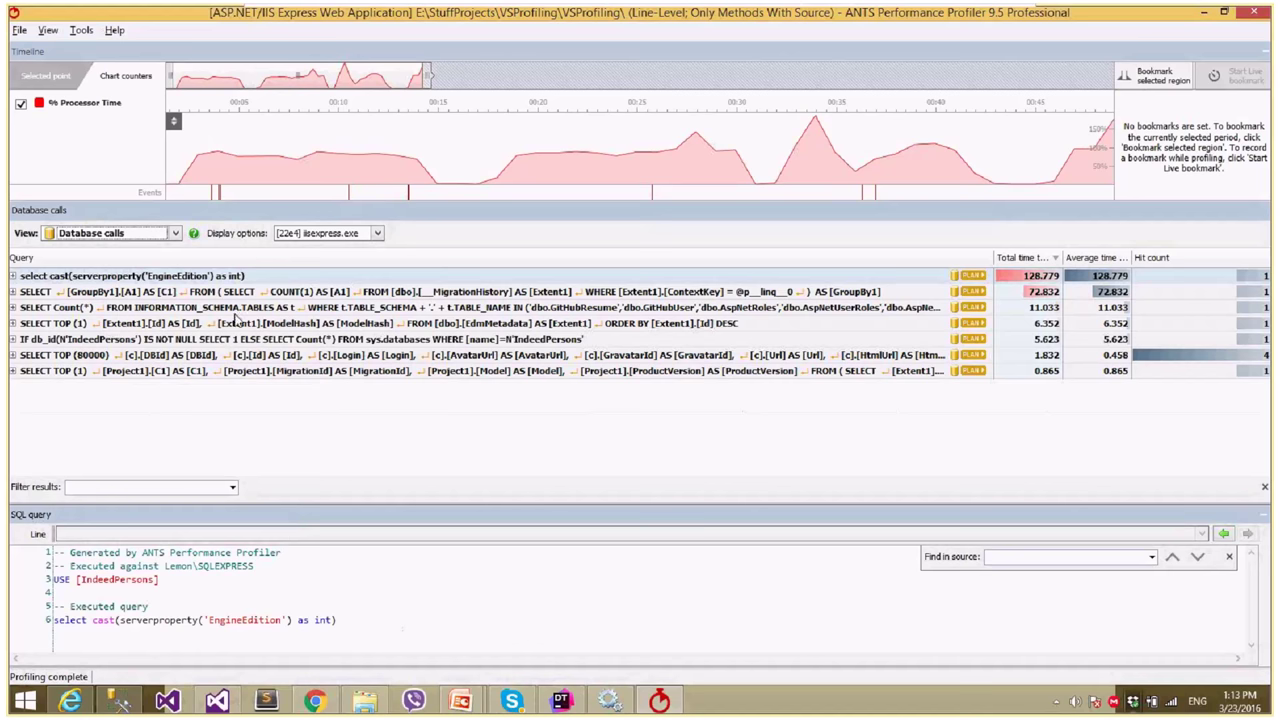
pyautogui.click(176, 234)
pyautogui.click(147, 250)
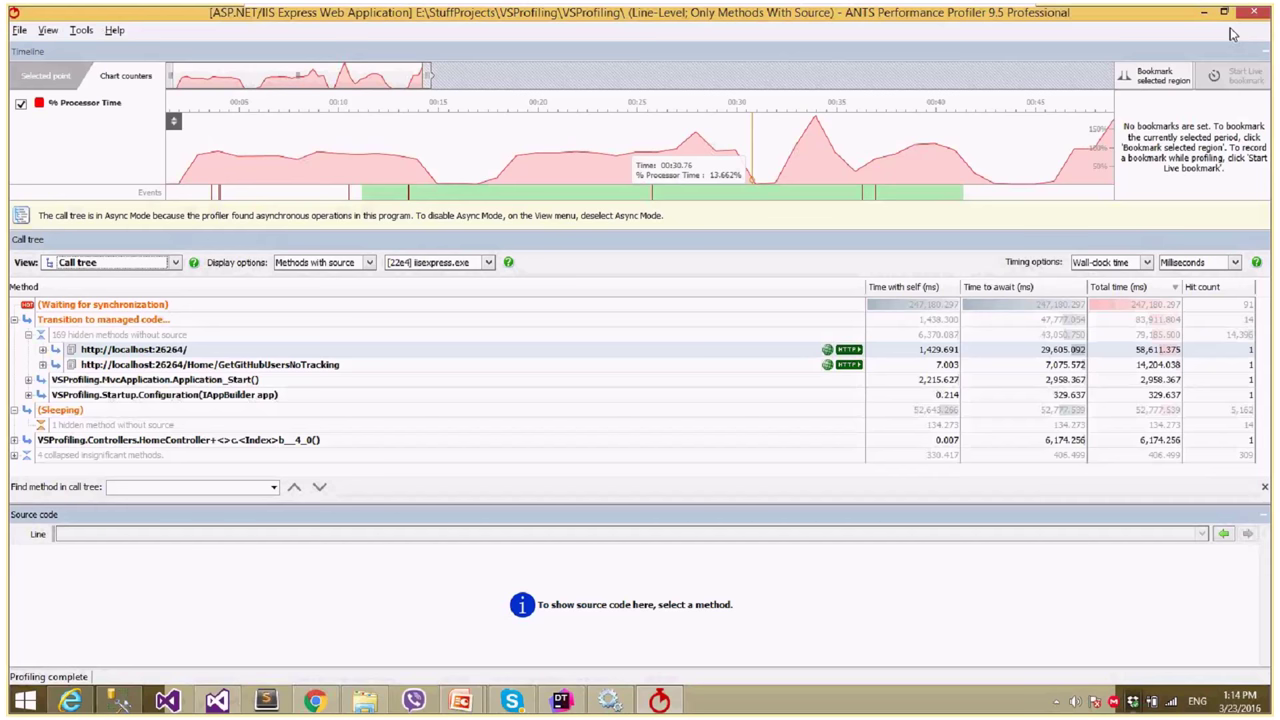
pyautogui.press('super+s')
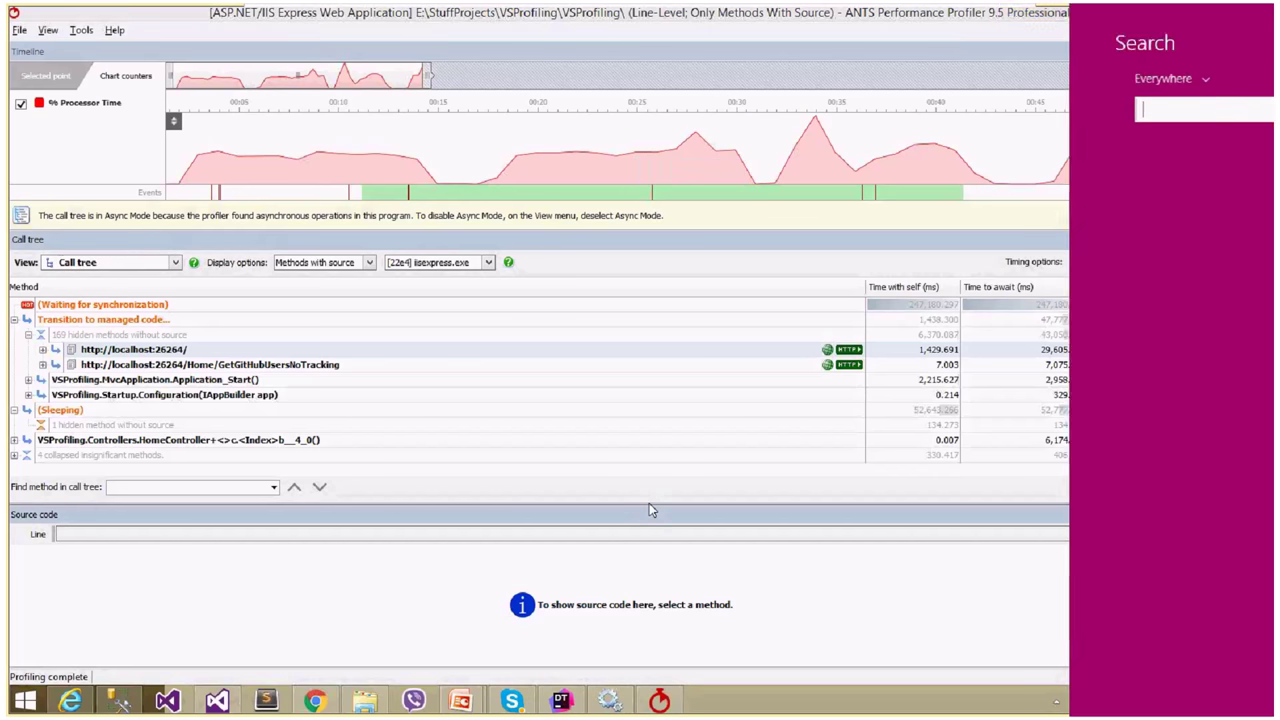
pyautogui.write('ants Memory Profiler 8')
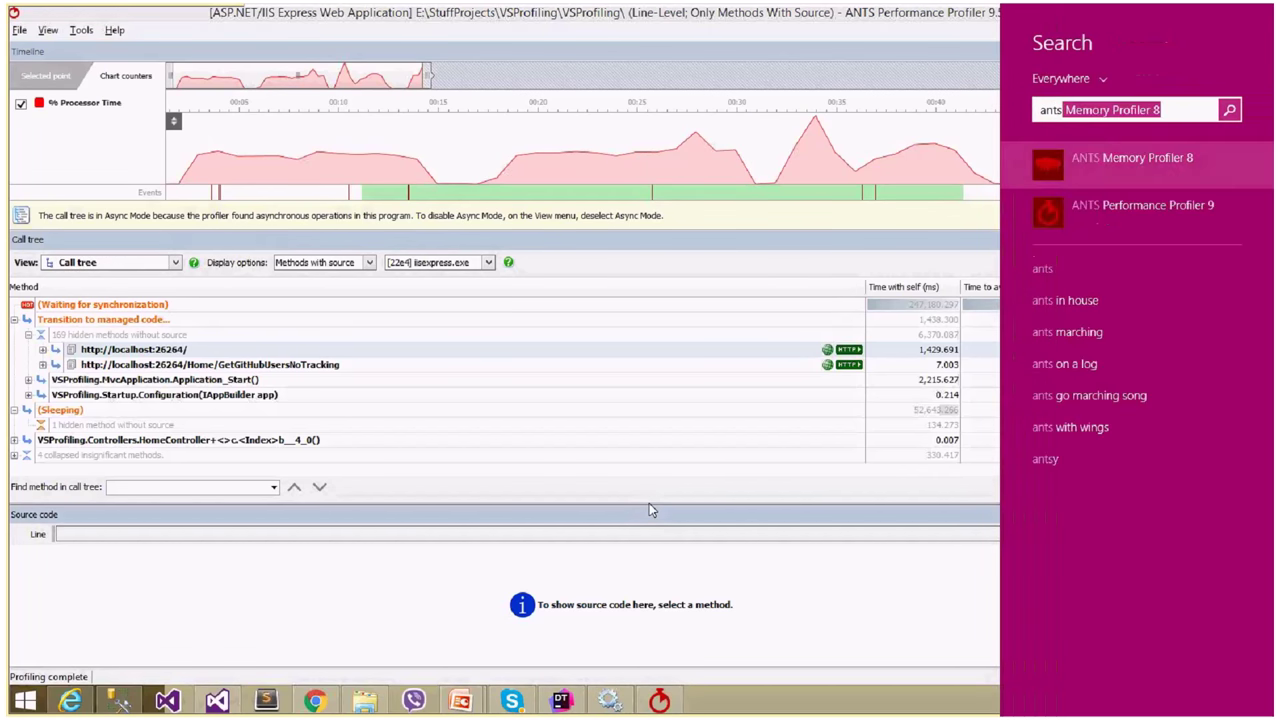
pyautogui.click(978, 238)
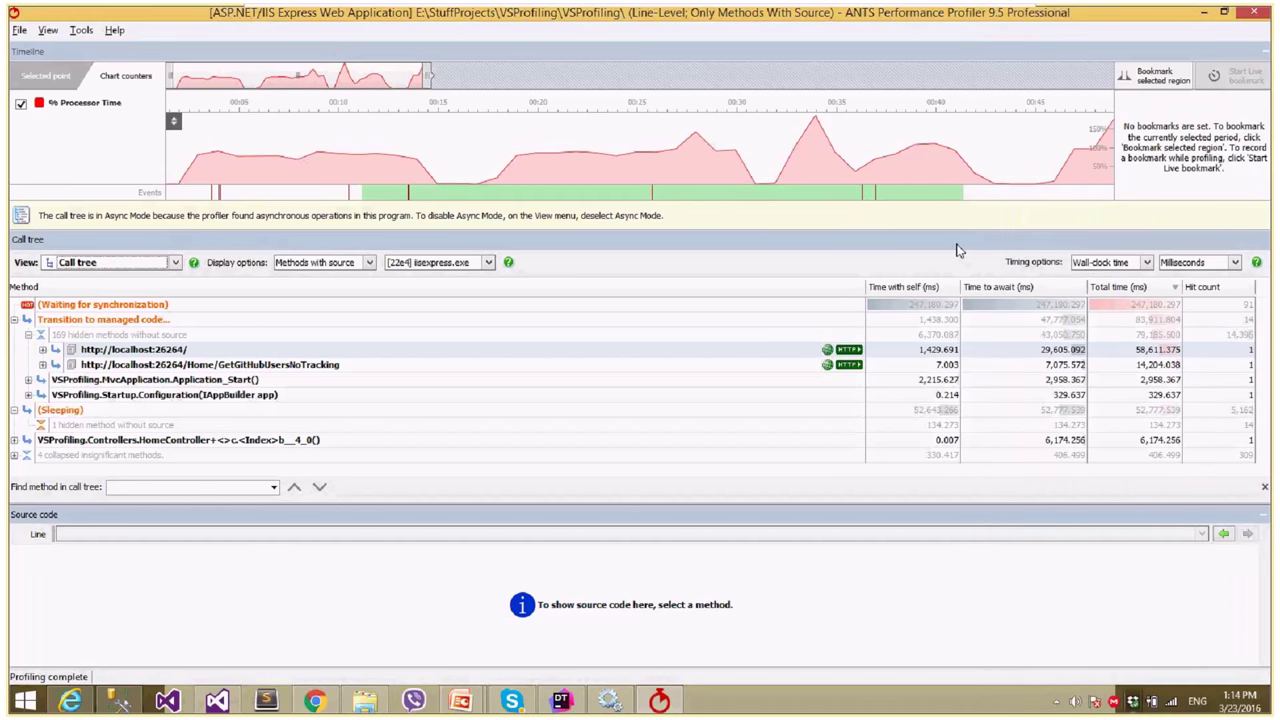
pyautogui.click(41, 350)
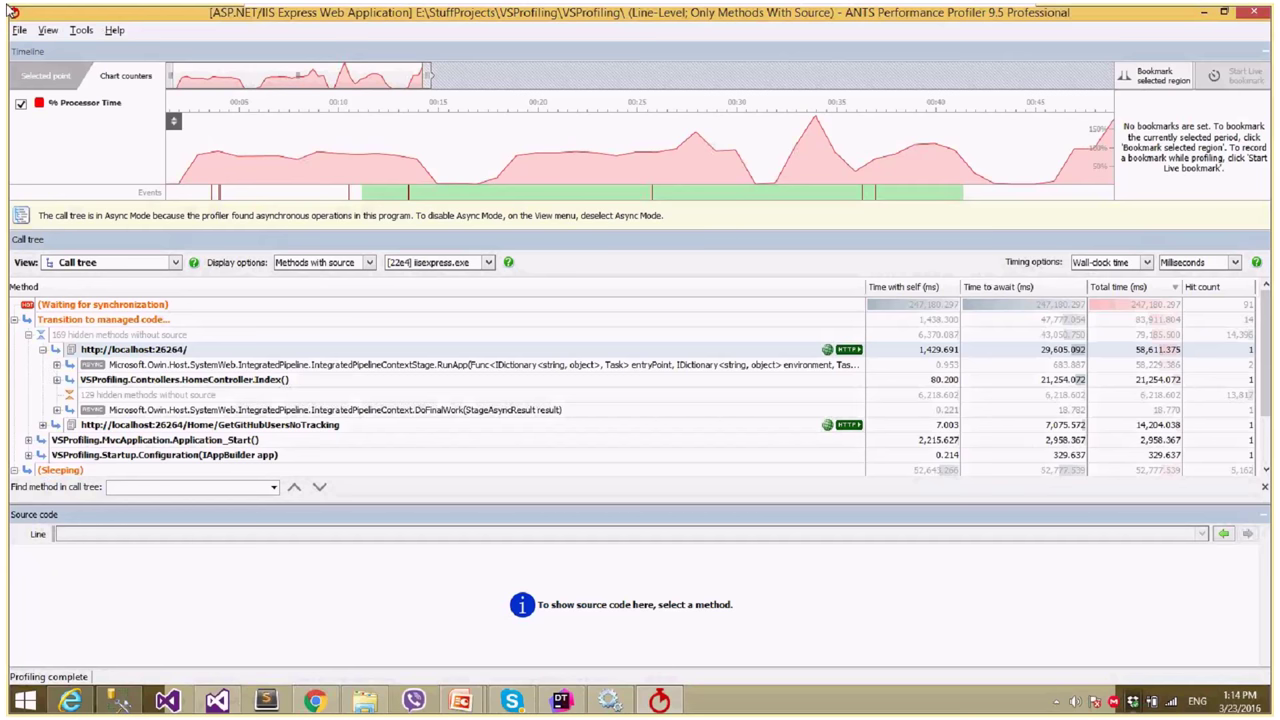
pyautogui.click(125, 269)
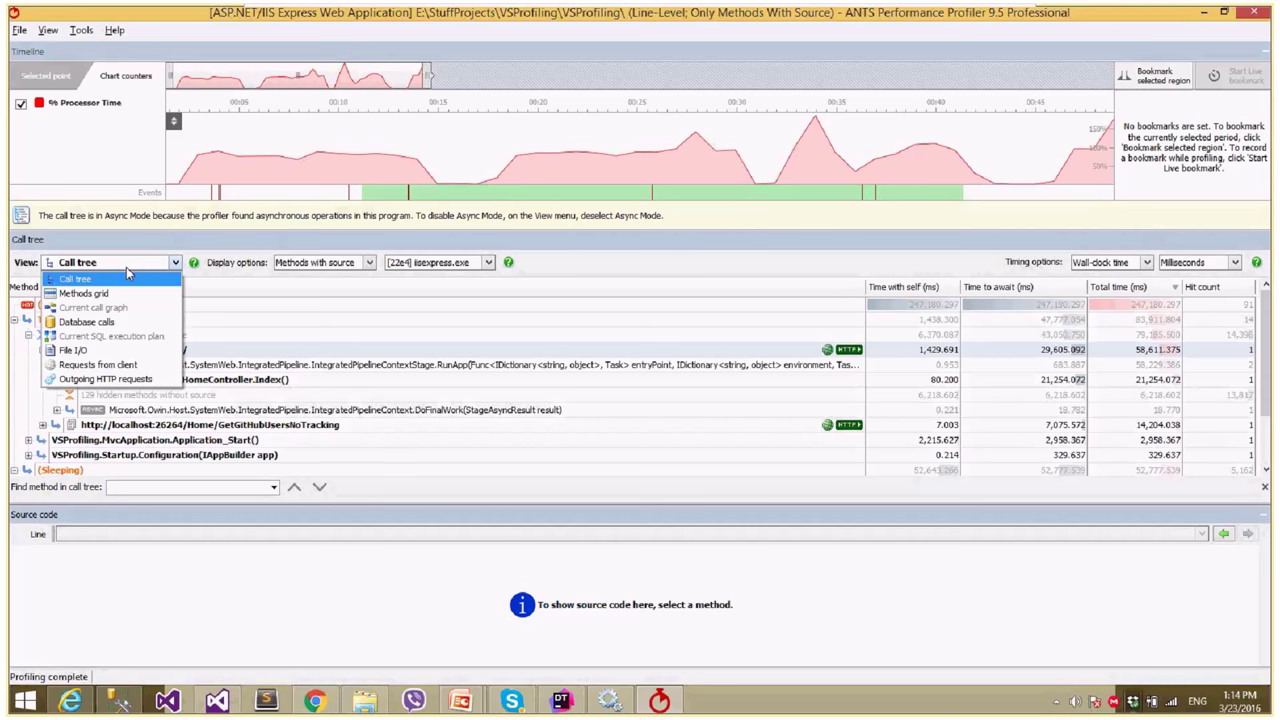
pyautogui.click(91, 380)
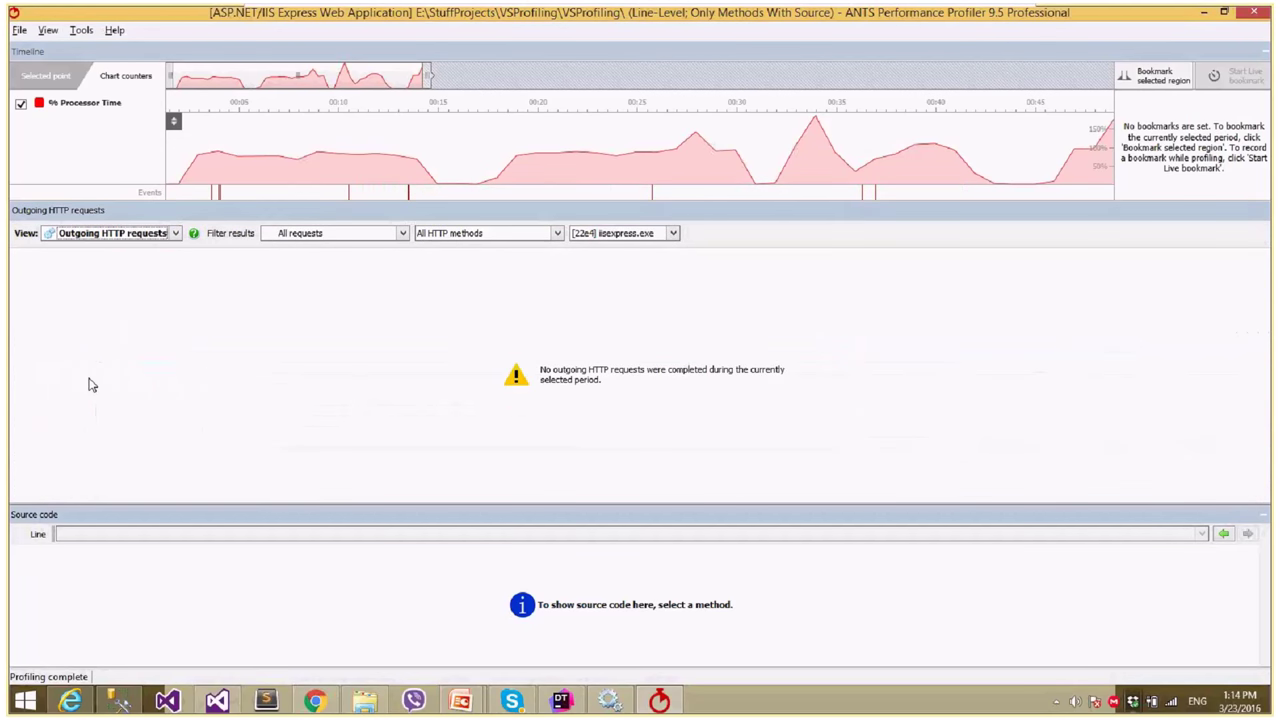
# - Check the HTTP method and request filter choices for the outgoing HTTP requests without changing them
pyautogui.click(423, 236)
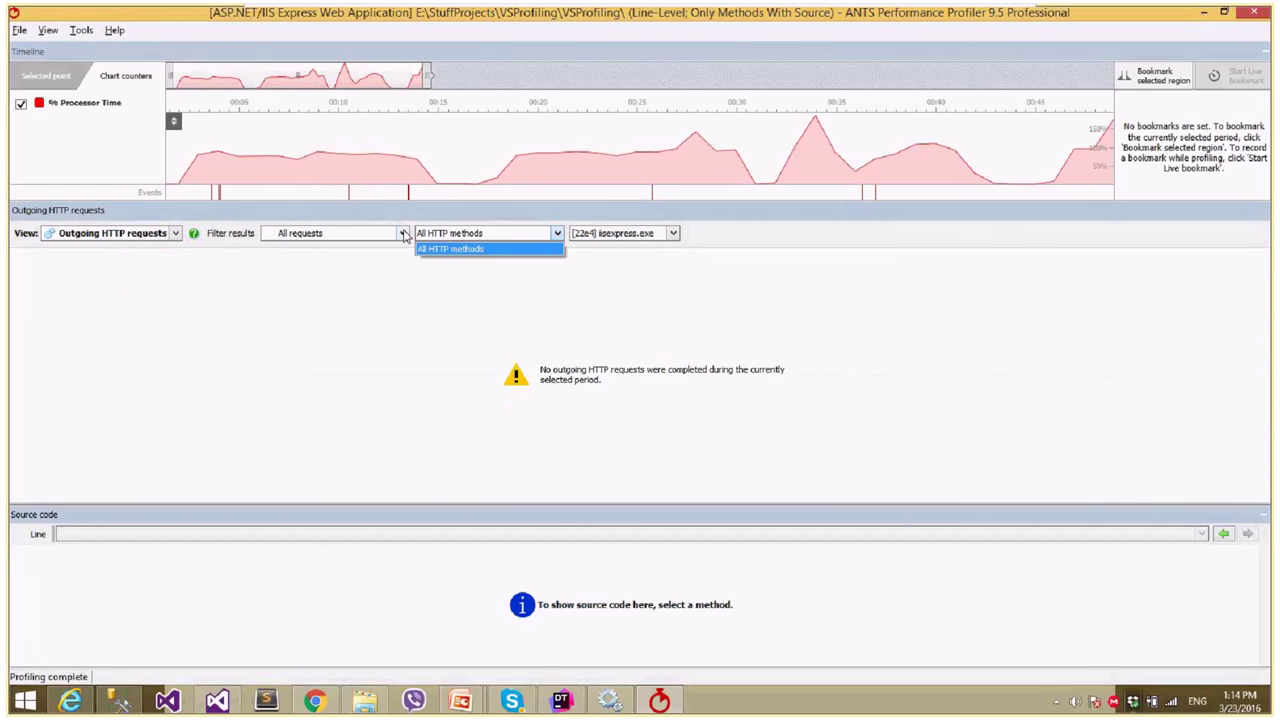
pyautogui.click(404, 235)
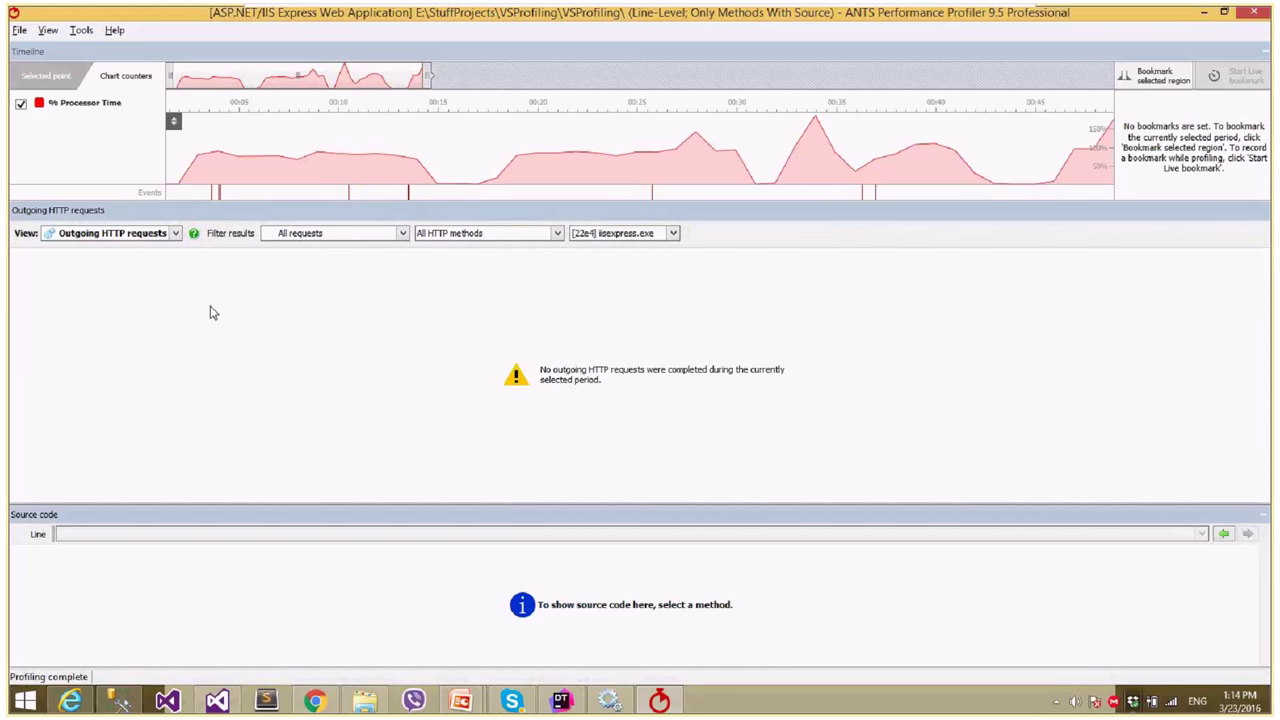
pyautogui.click(362, 235)
pyautogui.click(362, 235)
# - Return the profiling results from the outgoing HTTP requests to the call tree view
pyautogui.click(175, 233)
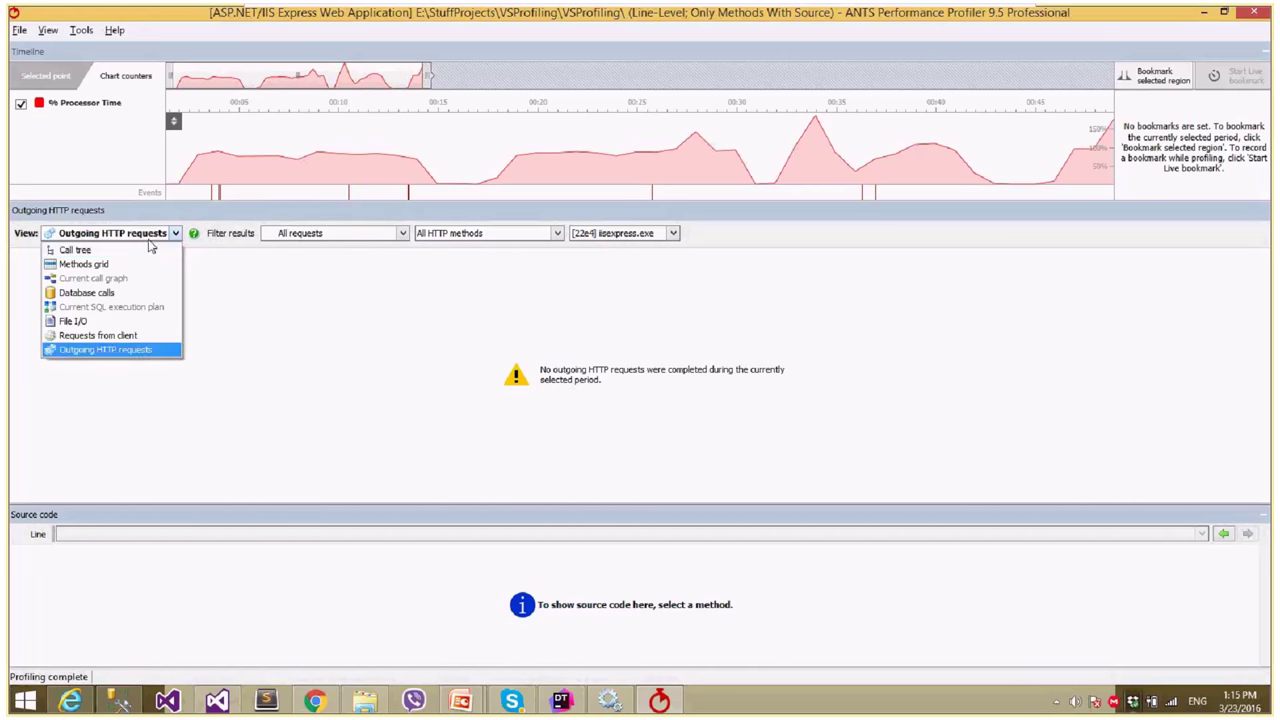
pyautogui.click(139, 252)
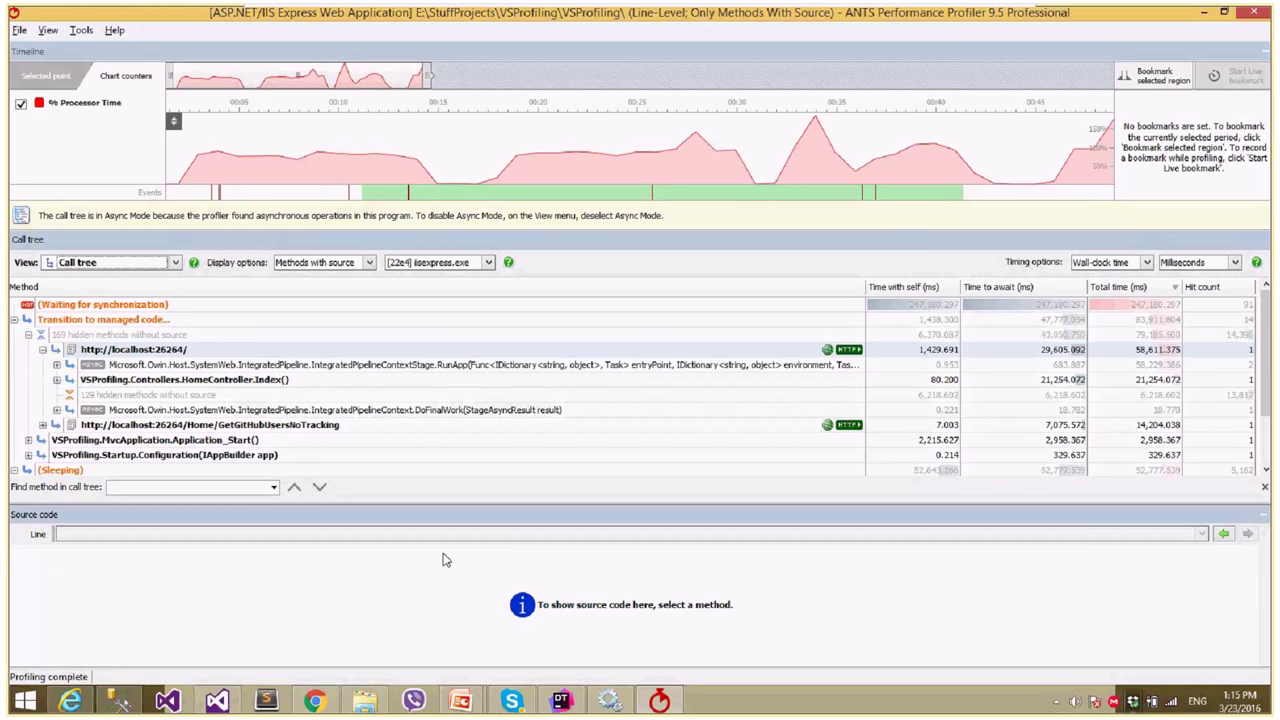
# - Switch to the running PowerPoint slideshow and move on to the NProfiler slide
pyautogui.moveTo(460, 700)
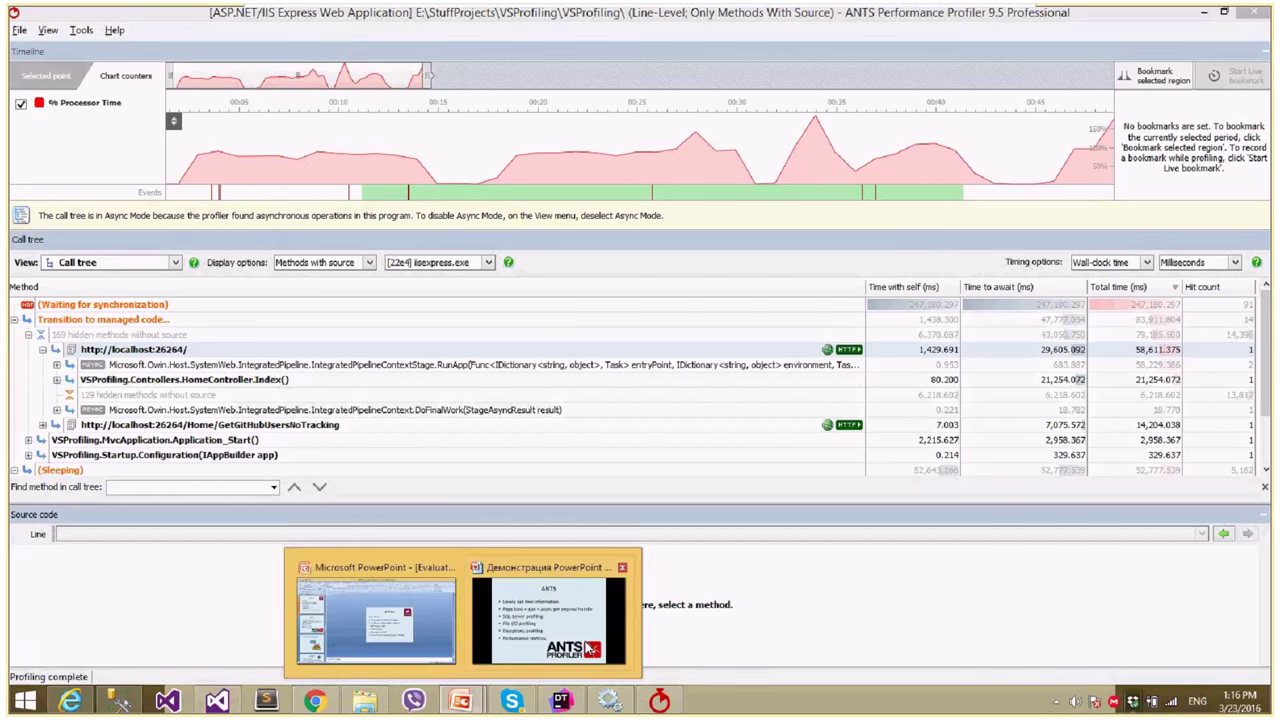
pyautogui.click(548, 615)
pyautogui.click(720, 411)
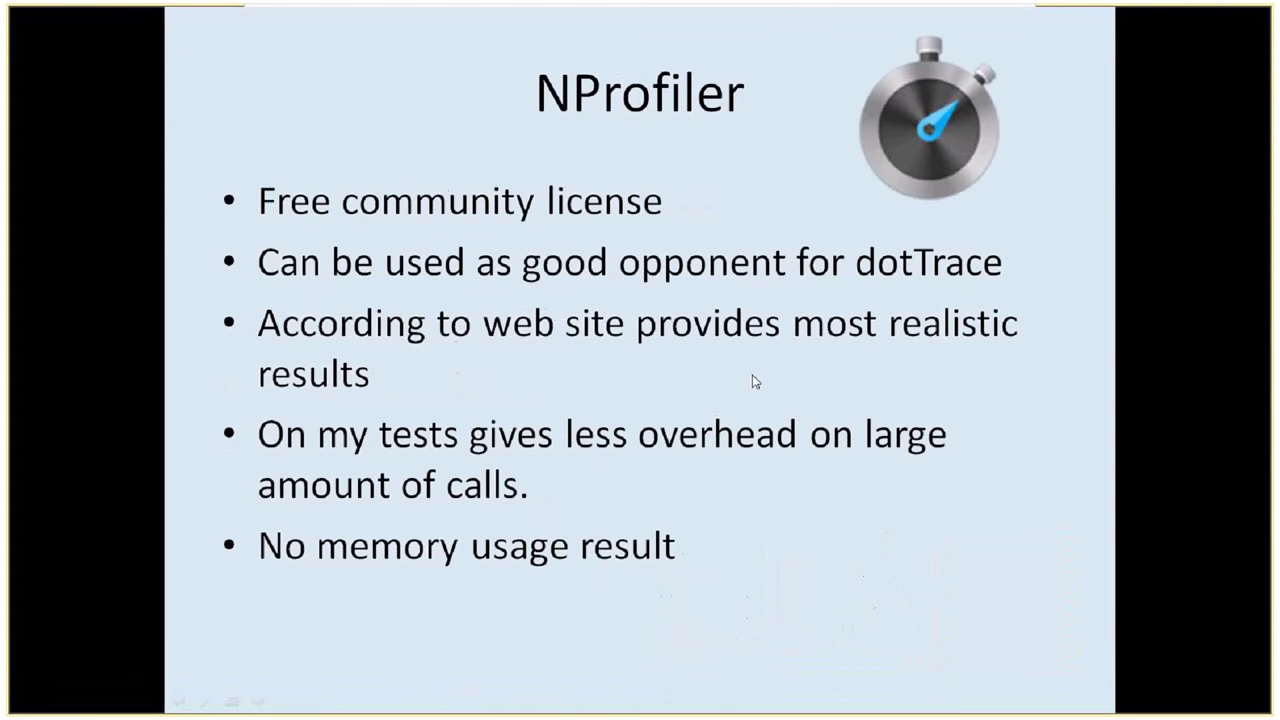
pyautogui.click(755, 381)
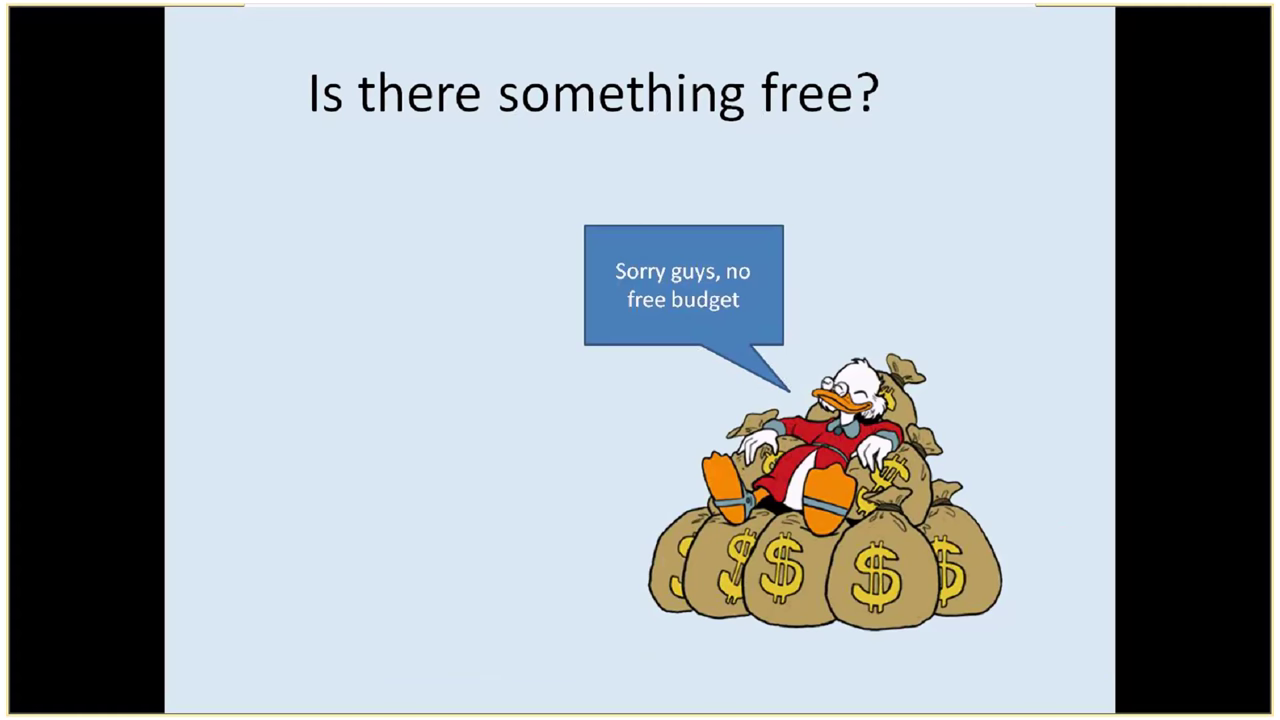
pyautogui.press('Right')
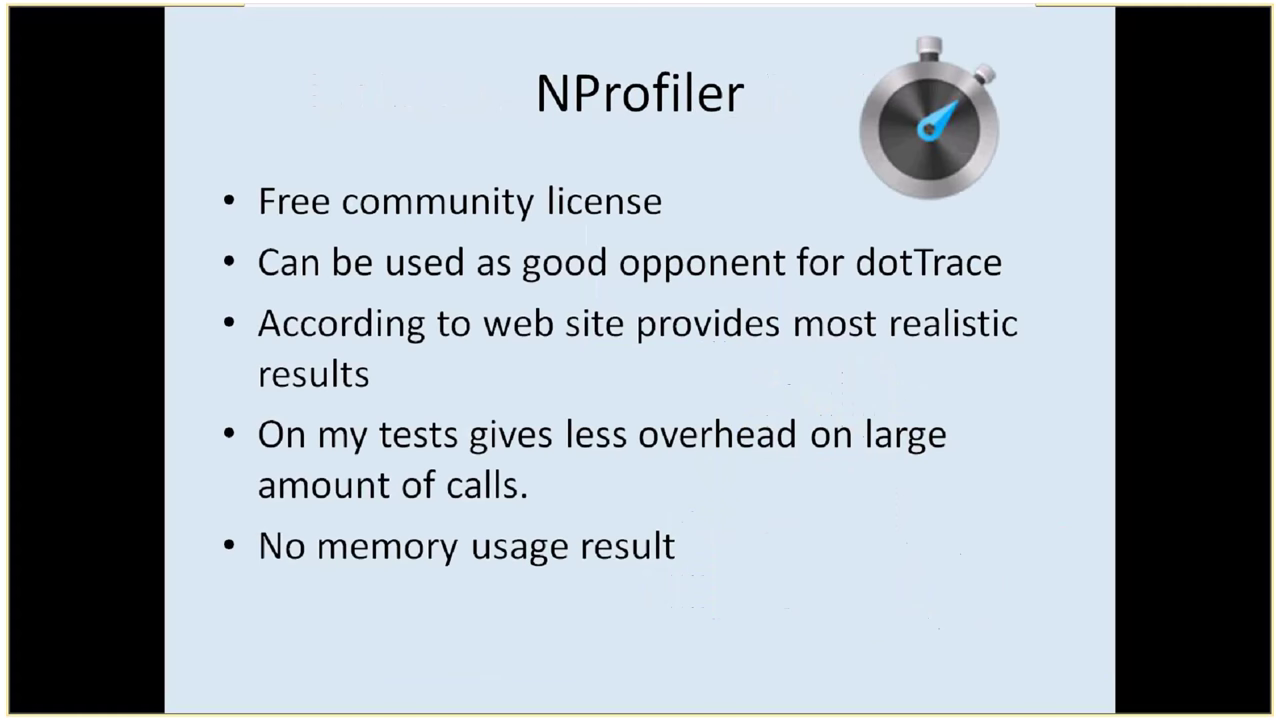
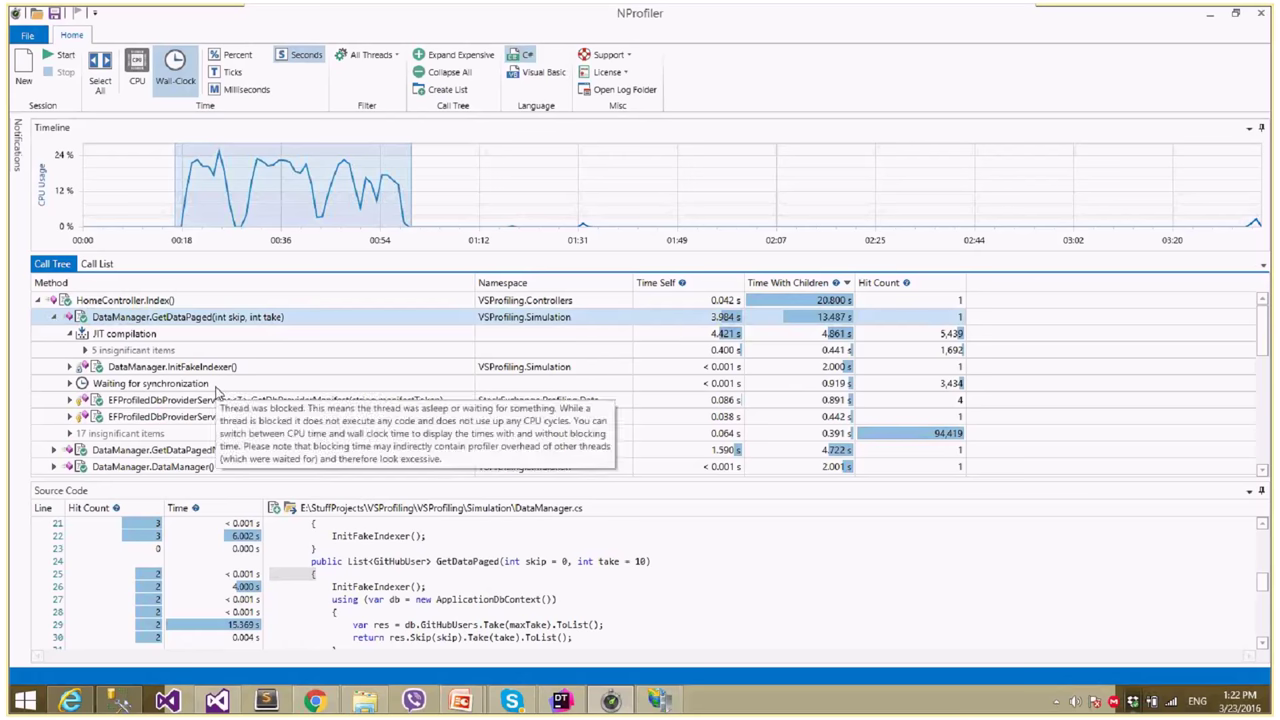
# - Compare the NProfiler call tree in CPU time with wall-clock time, ending on wall-clock time
pyautogui.click(137, 70)
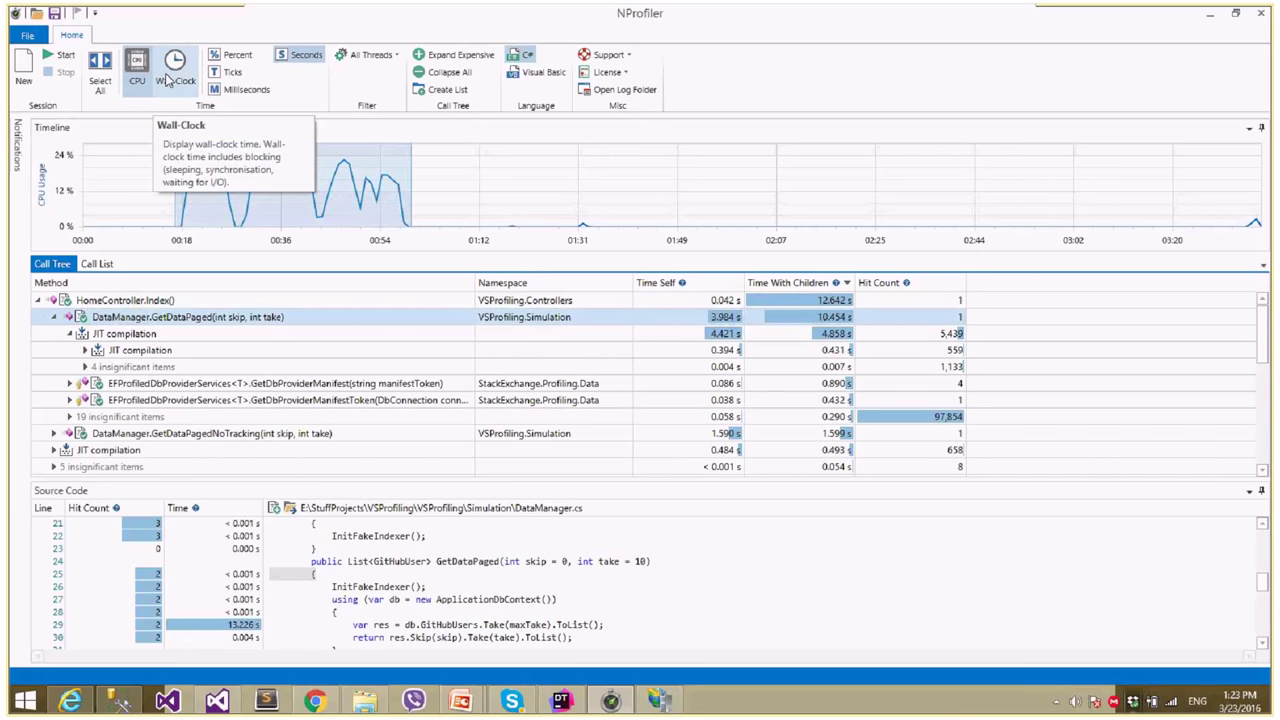
pyautogui.click(168, 80)
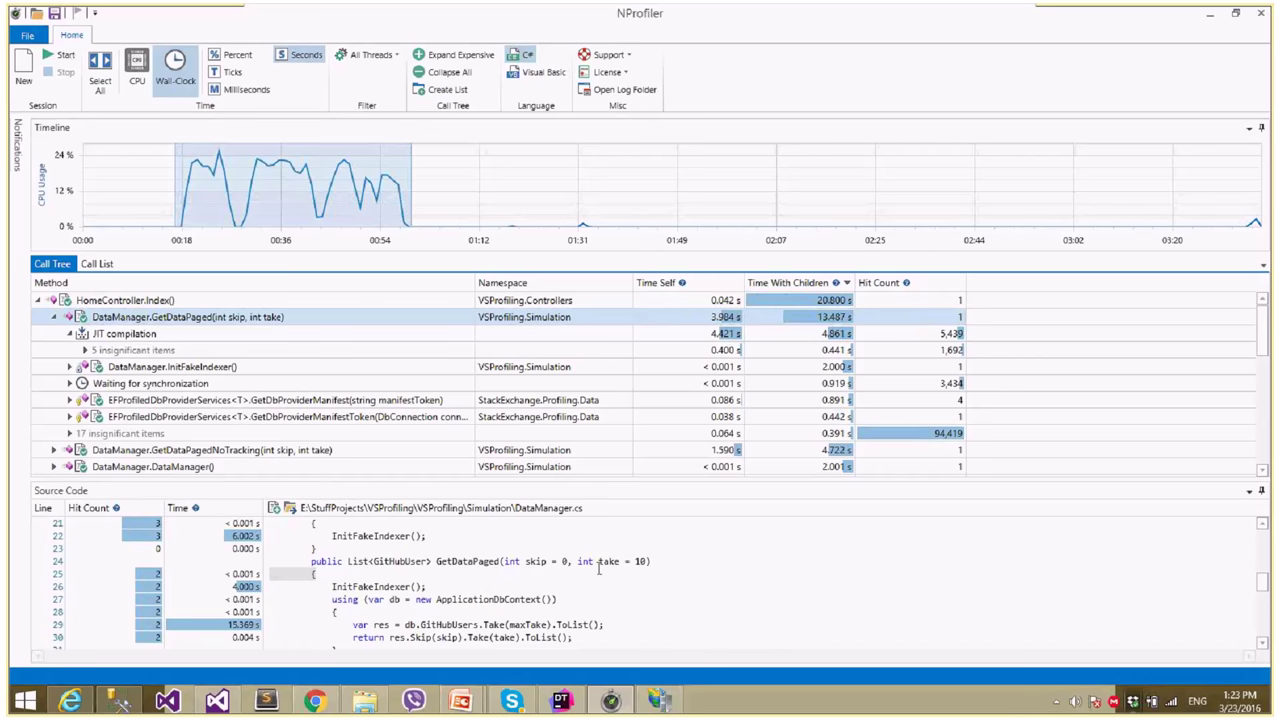
# - Collapse DataManager.GetDataPaged under HomeController.Index, HomeController.GetGitHubUsersNoTracking and the HomeController Index lambda in the call tree
pyautogui.click(53, 317)
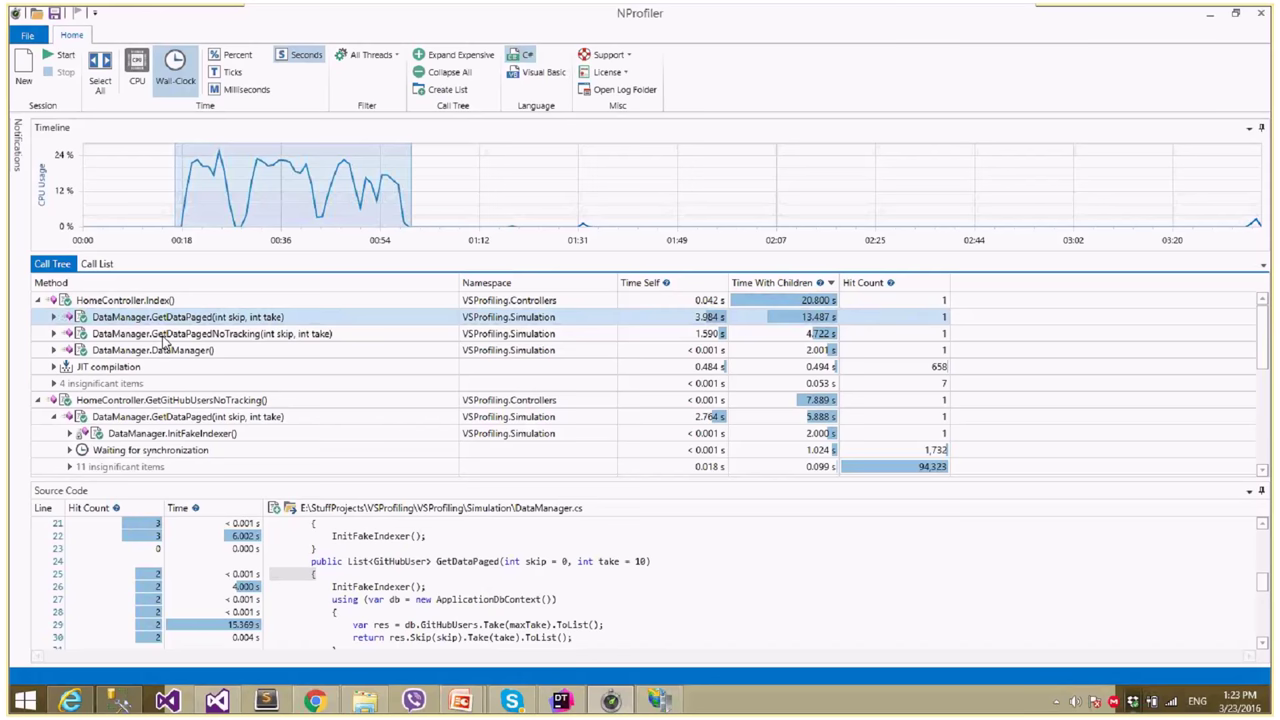
pyautogui.scroll(-2, 163, 343)
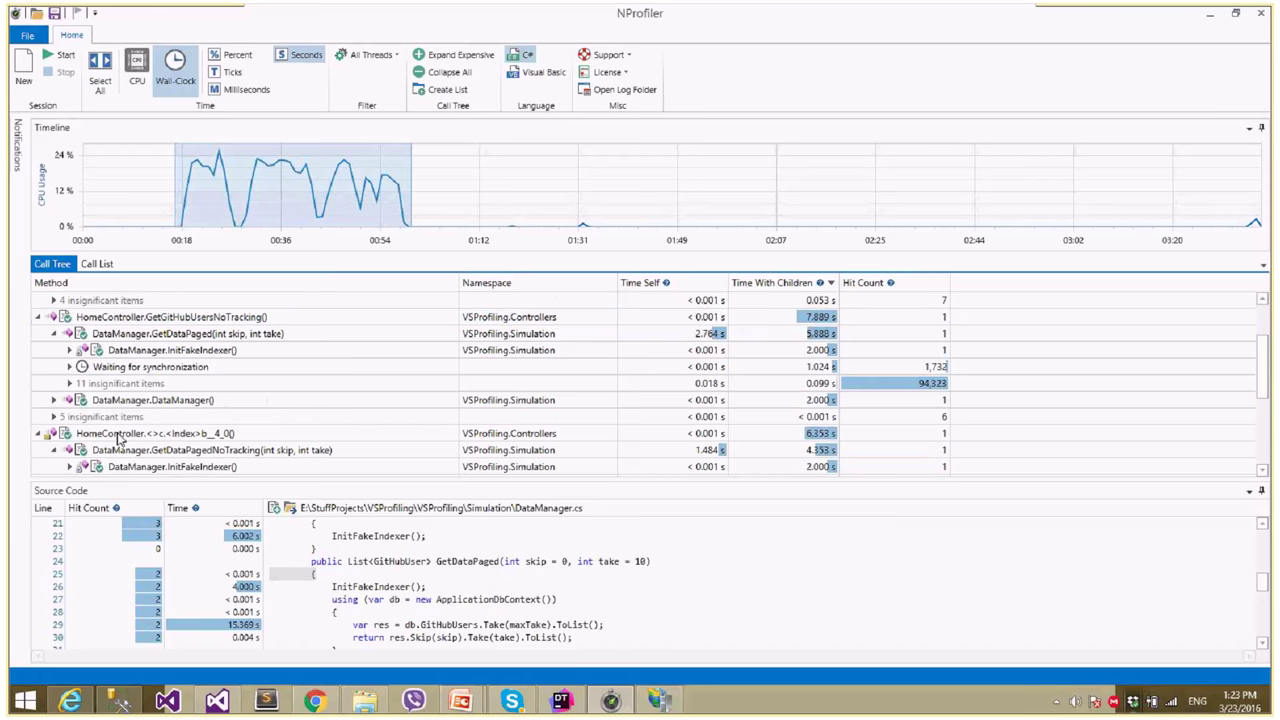
pyautogui.click(37, 317)
pyautogui.click(46, 333)
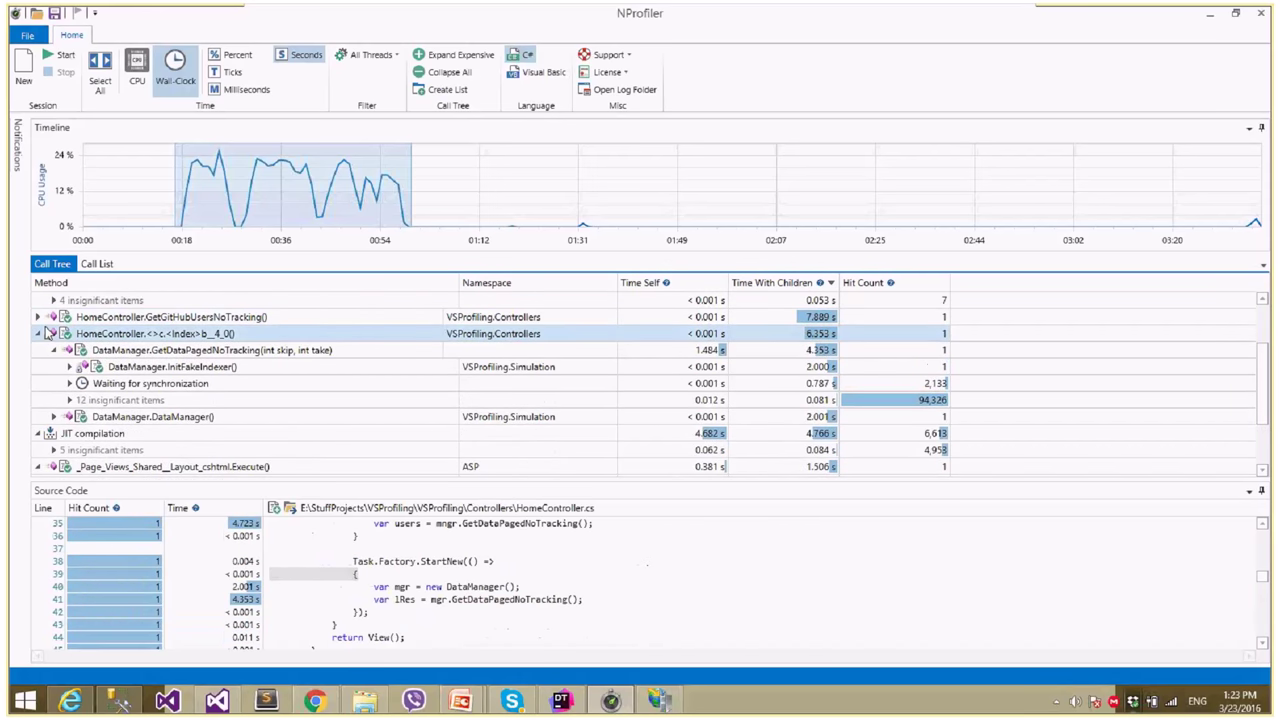
pyautogui.click(40, 333)
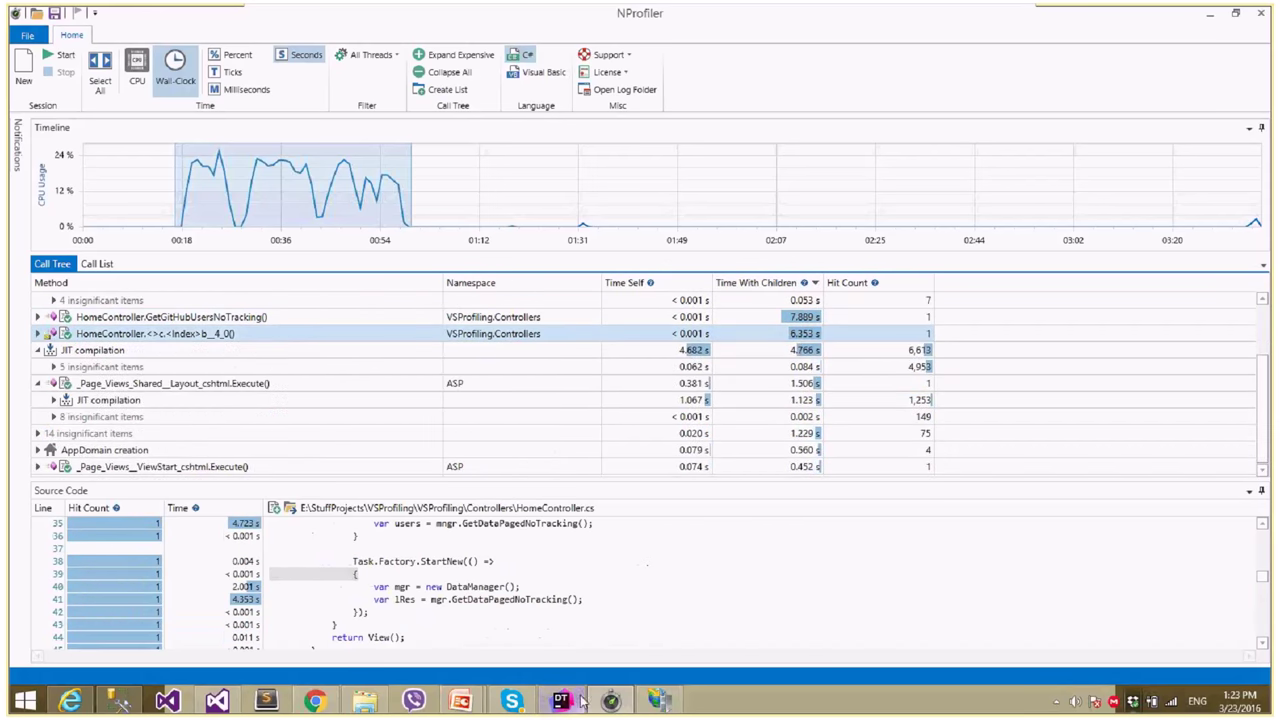
# - Switch to Visual Studio, uncomment the Request.IsLocal block with MiniProfiler.Start() in Application_BeginRequest of Global.asax.cs, and save the file
pyautogui.click(216, 698)
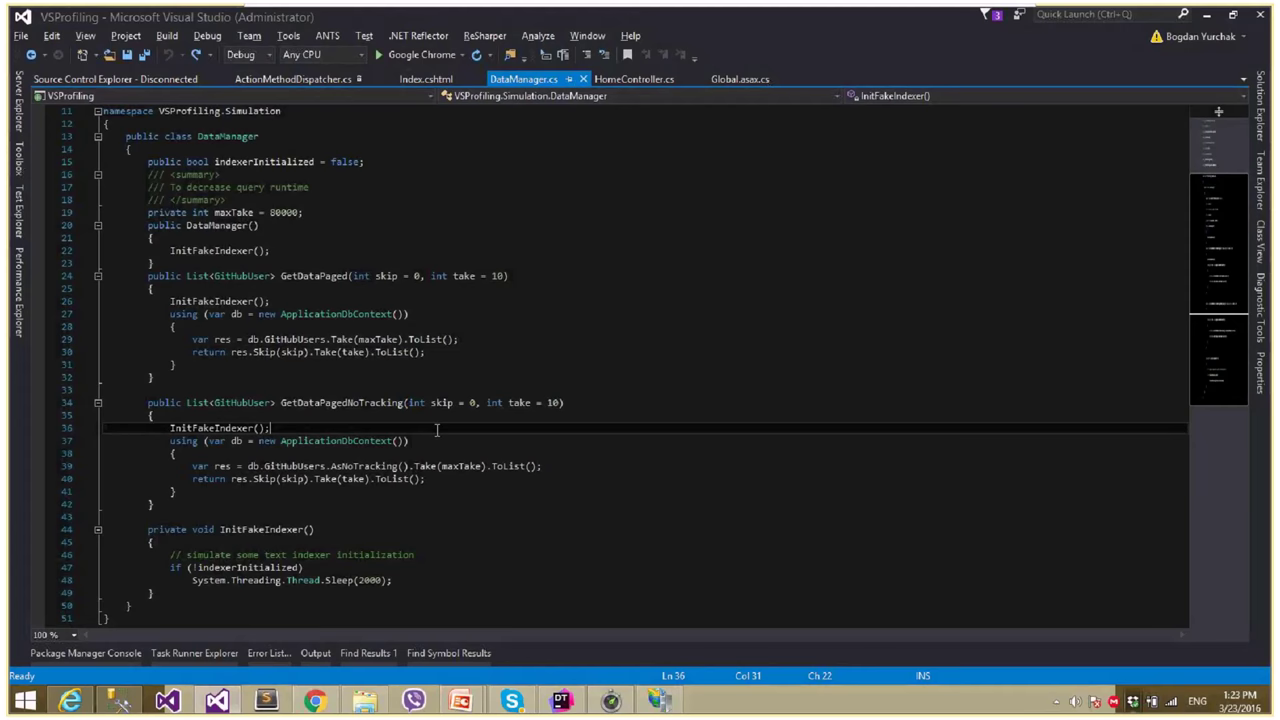
pyautogui.hotkey('ctrl', 'Tab')
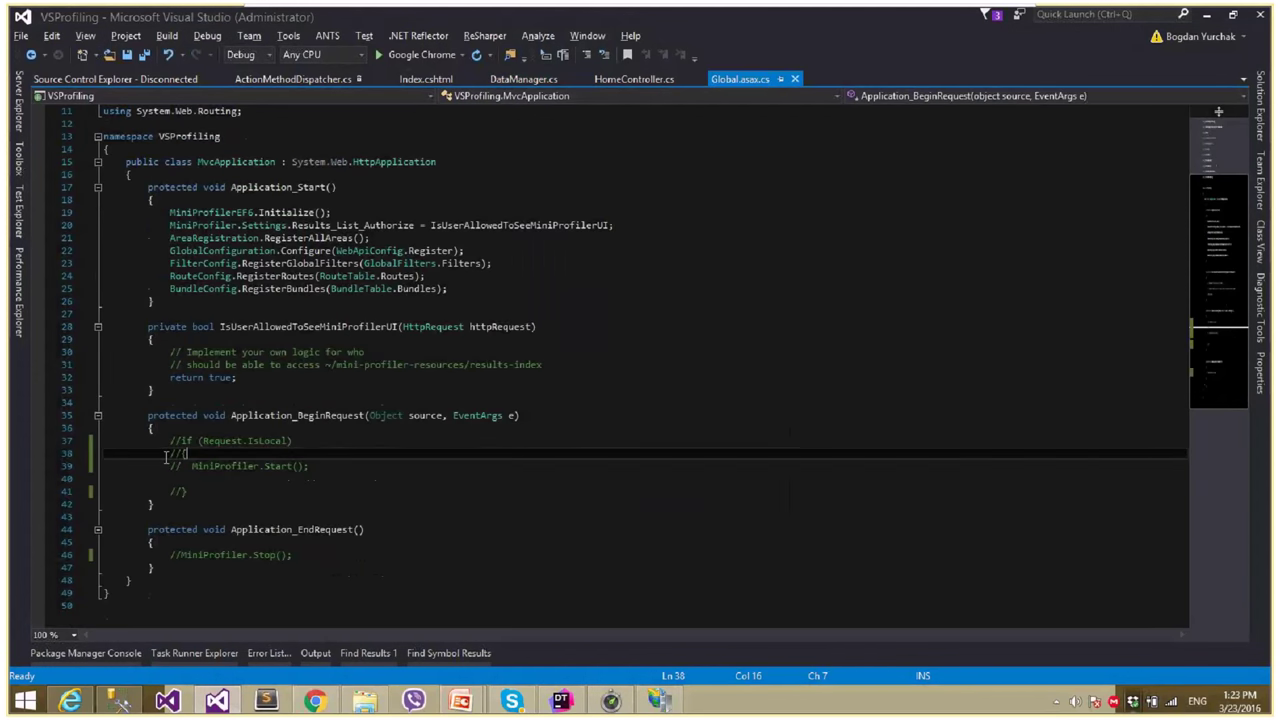
pyautogui.moveTo(170, 453); pyautogui.dragTo(202, 492)
pyautogui.hotkey('ctrl', 'k')
pyautogui.hotkey('ctrl', 'u')
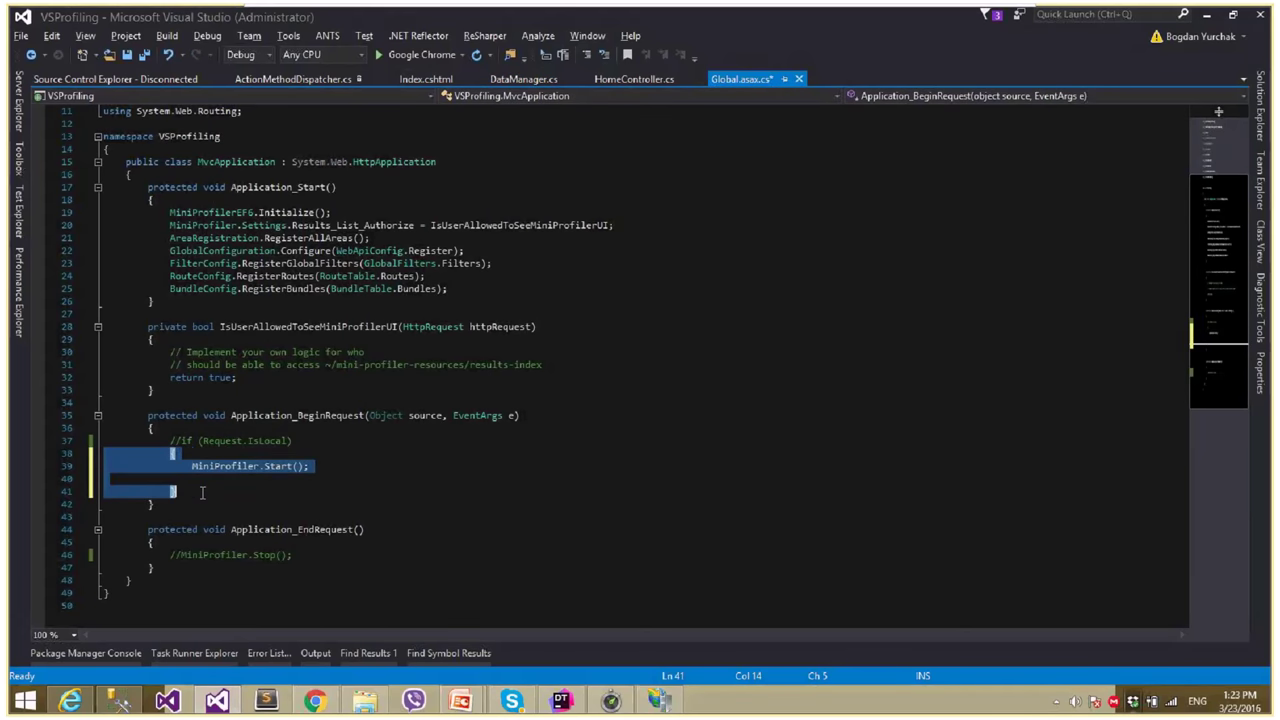
pyautogui.click(203, 440)
pyautogui.hotkey('ctrl', 'k')
pyautogui.hotkey('ctrl', 'u')
pyautogui.hotkey('ctrl', 's')
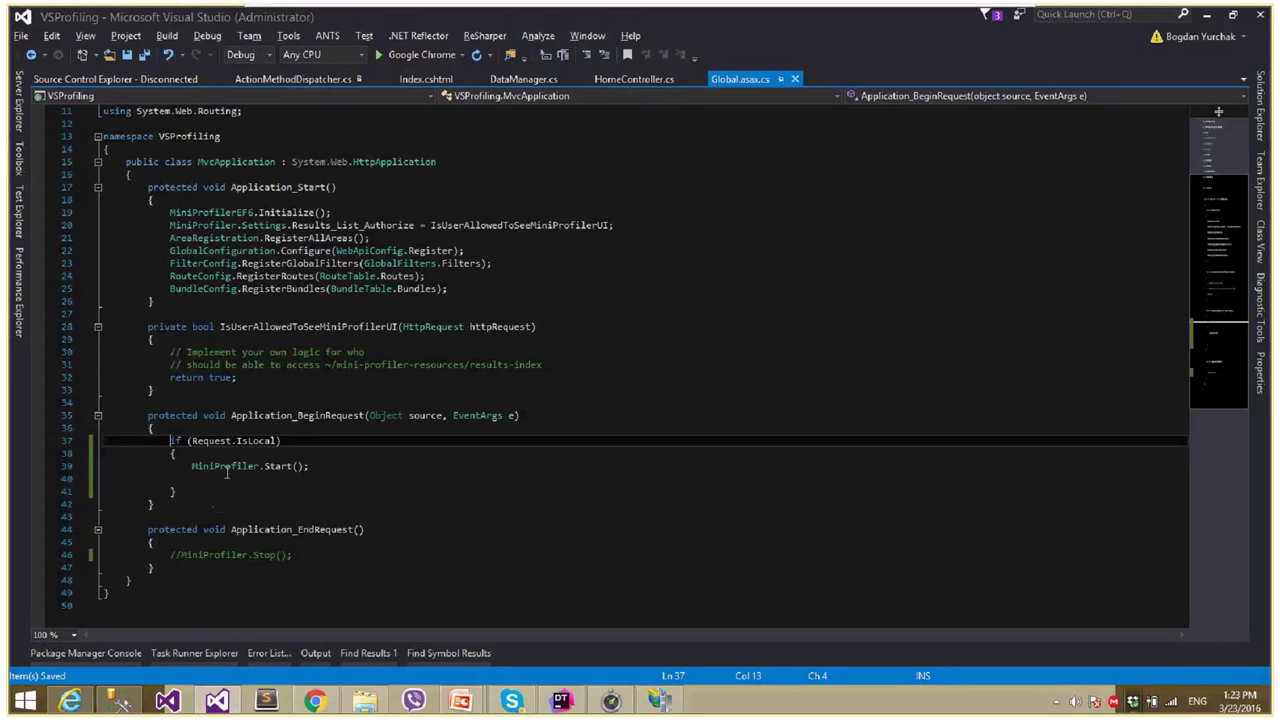
# - Uncomment MiniProfiler.Stop() in Application_EndRequest of Global.asax.cs and save the file
pyautogui.click(182, 554)
pyautogui.hotkey('ctrl', 'k')
pyautogui.hotkey('ctrl', 'u')
pyautogui.hotkey('ctrl', 's')
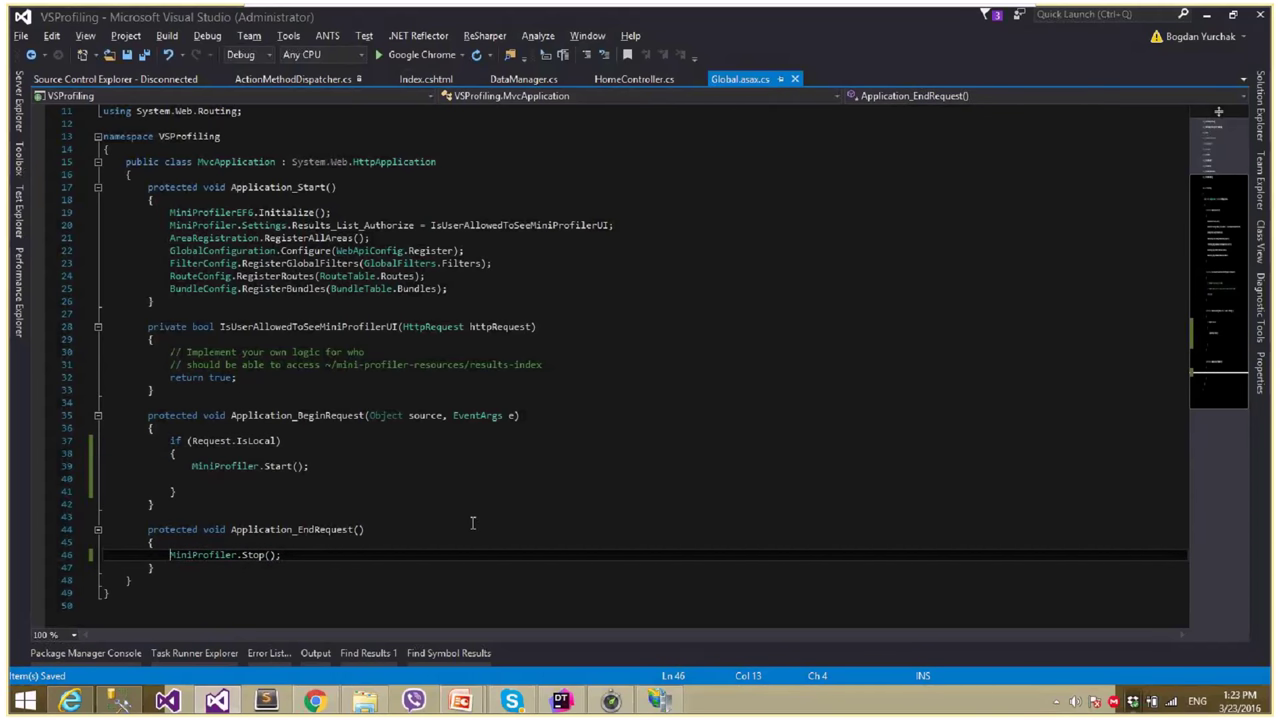
# - Open _ViewStart.cshtml and the shared _Layout.cshtml, and highlight the MiniProfiler.RenderIncludes() line in the layout
pyautogui.moveTo(376, 412)
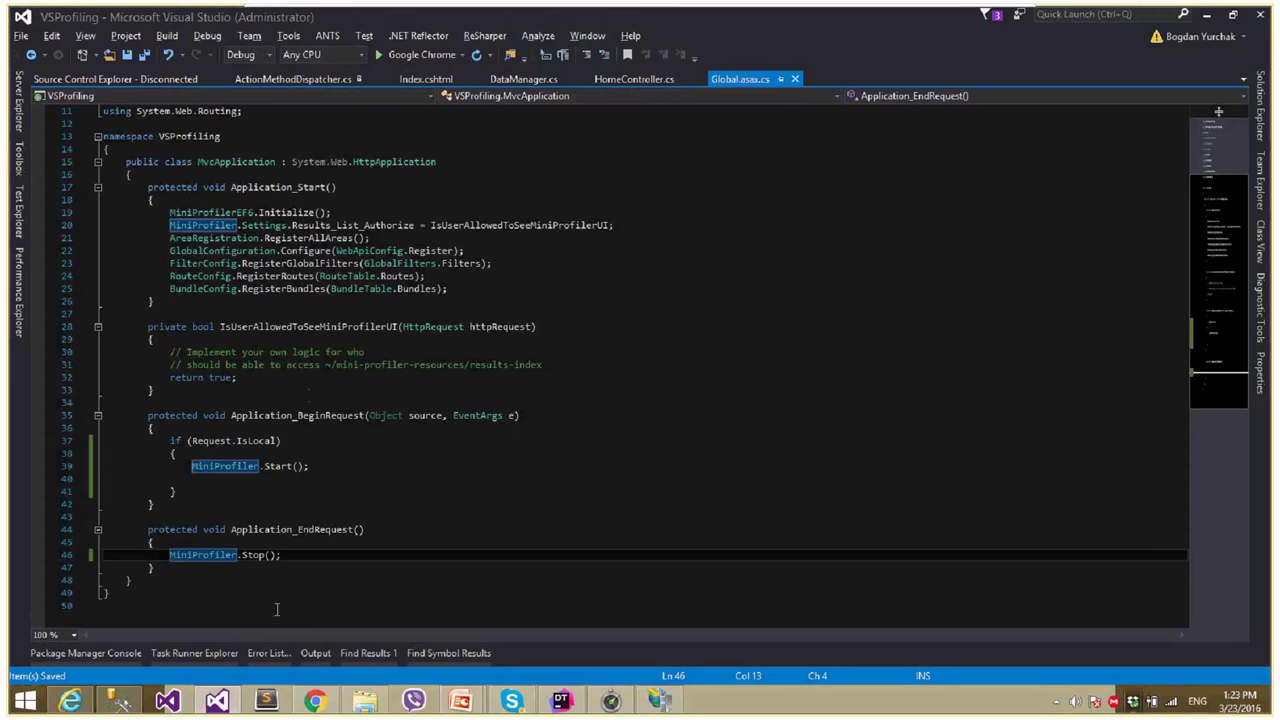
pyautogui.hotkey('ctrl', 'Tab')
pyautogui.hotkey('ctrl', 'Tab')
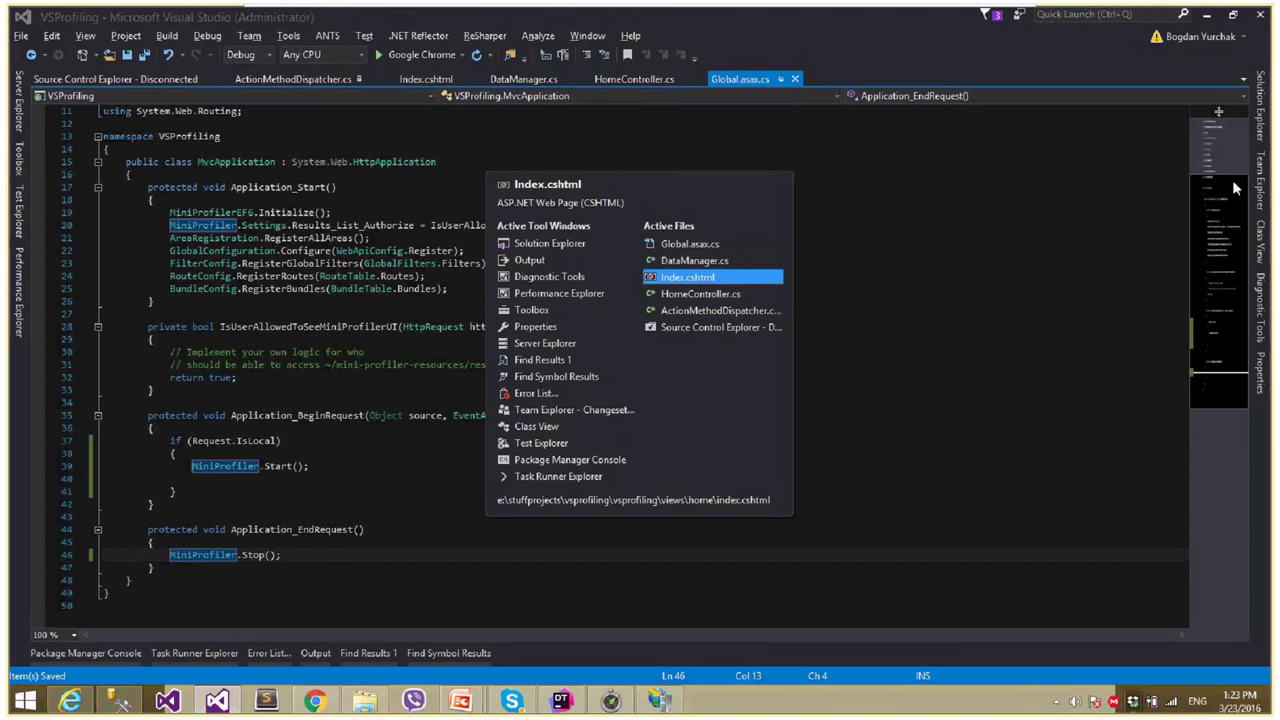
pyautogui.click(1259, 105)
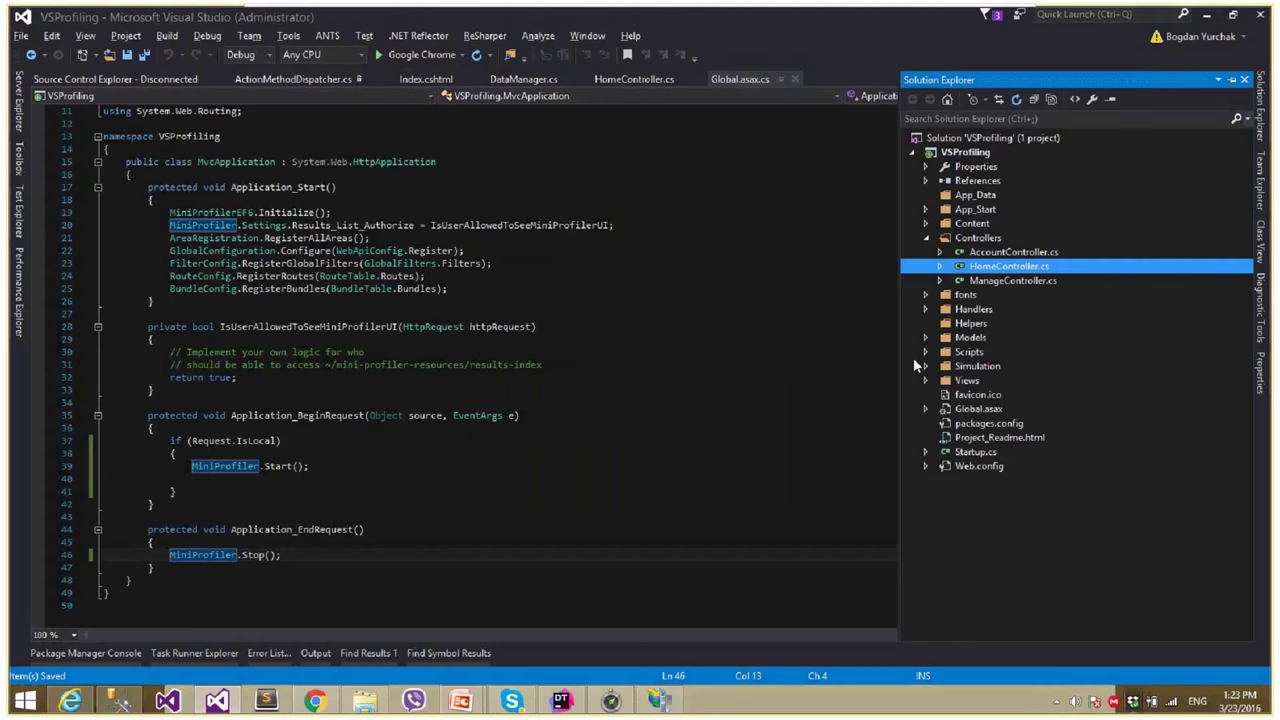
pyautogui.click(926, 380)
pyautogui.click(979, 455)
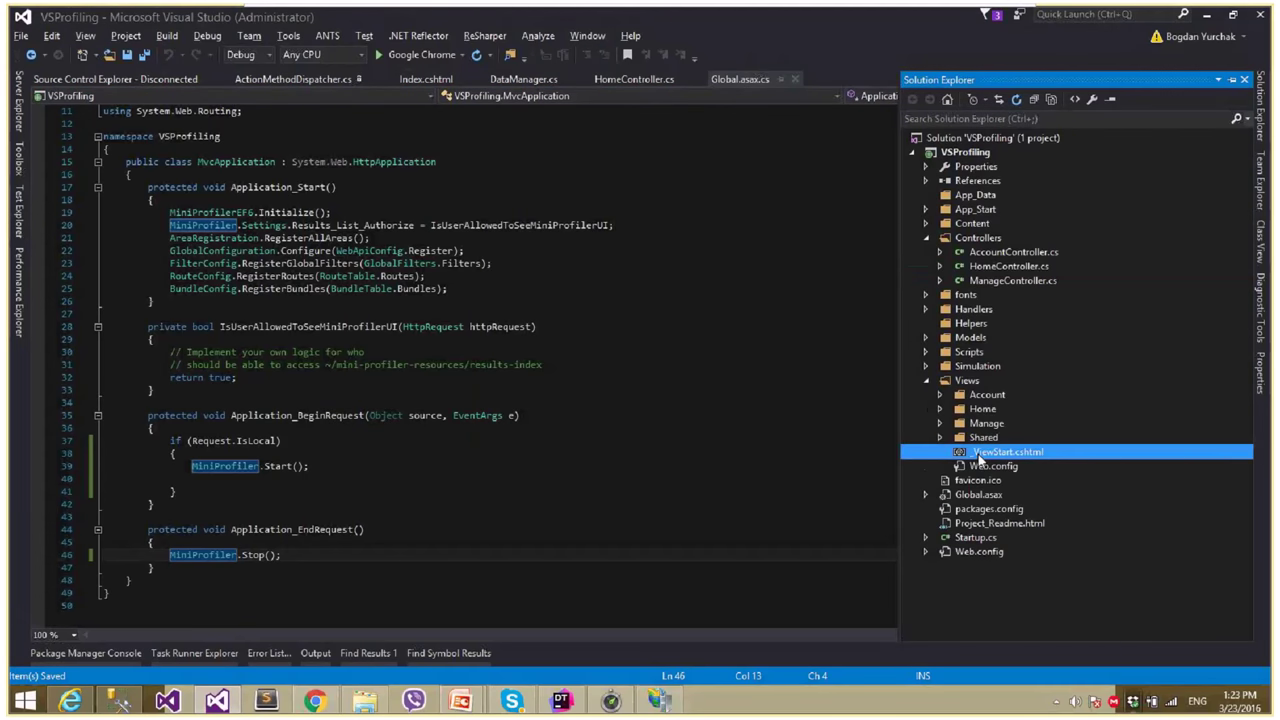
pyautogui.doubleClick(979, 455)
pyautogui.click(938, 437)
pyautogui.click(1000, 452)
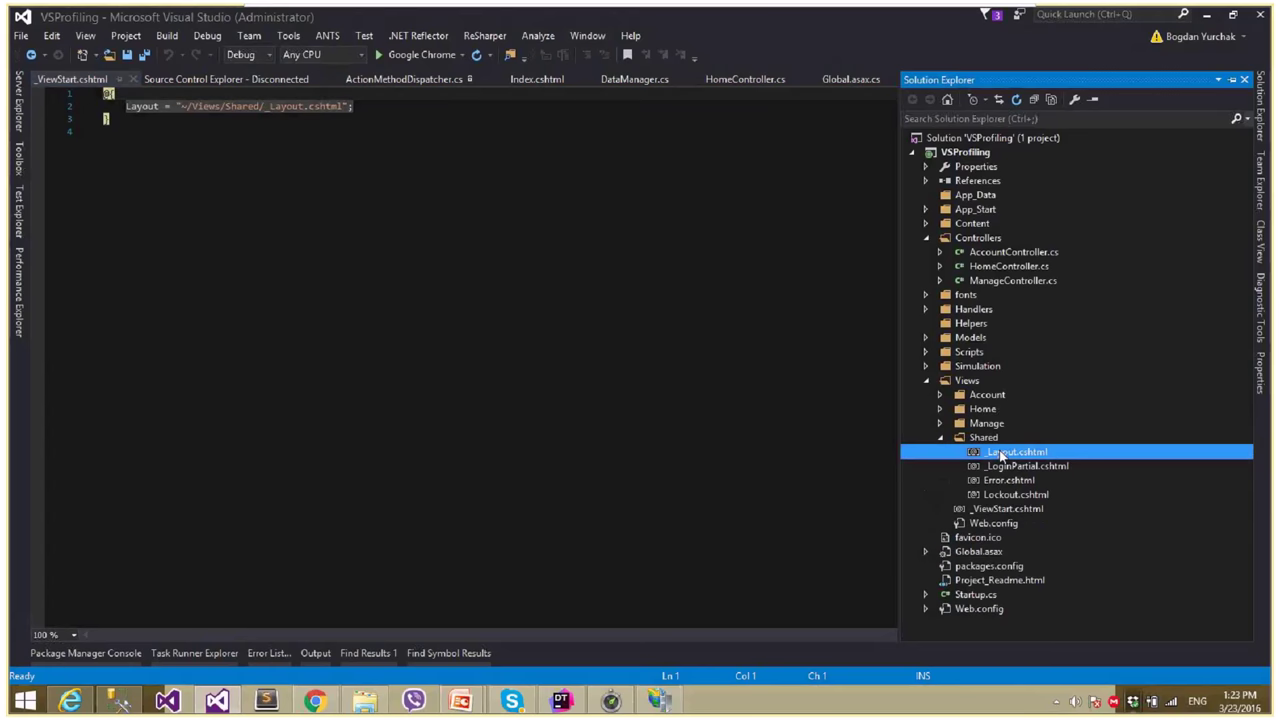
pyautogui.doubleClick(1000, 452)
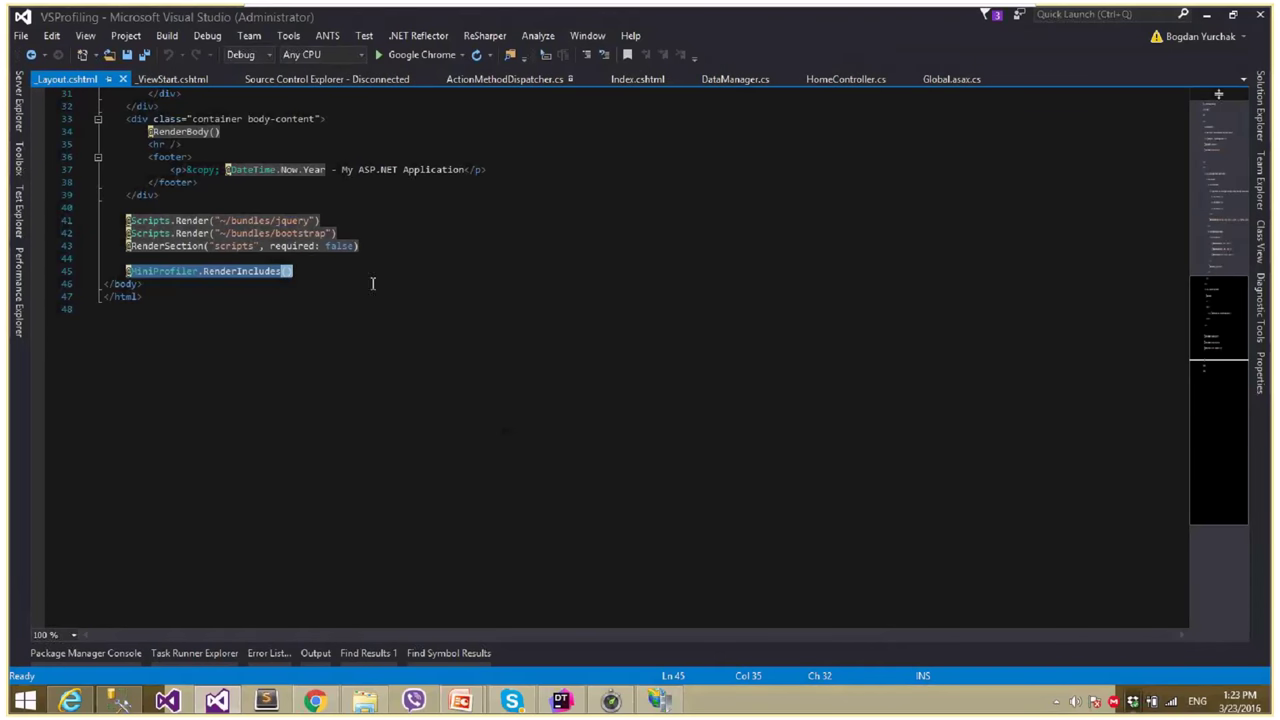
# - Open the project's root Web.config and locate the MiniProfiler entry in the handlers section
pyautogui.click(1258, 118)
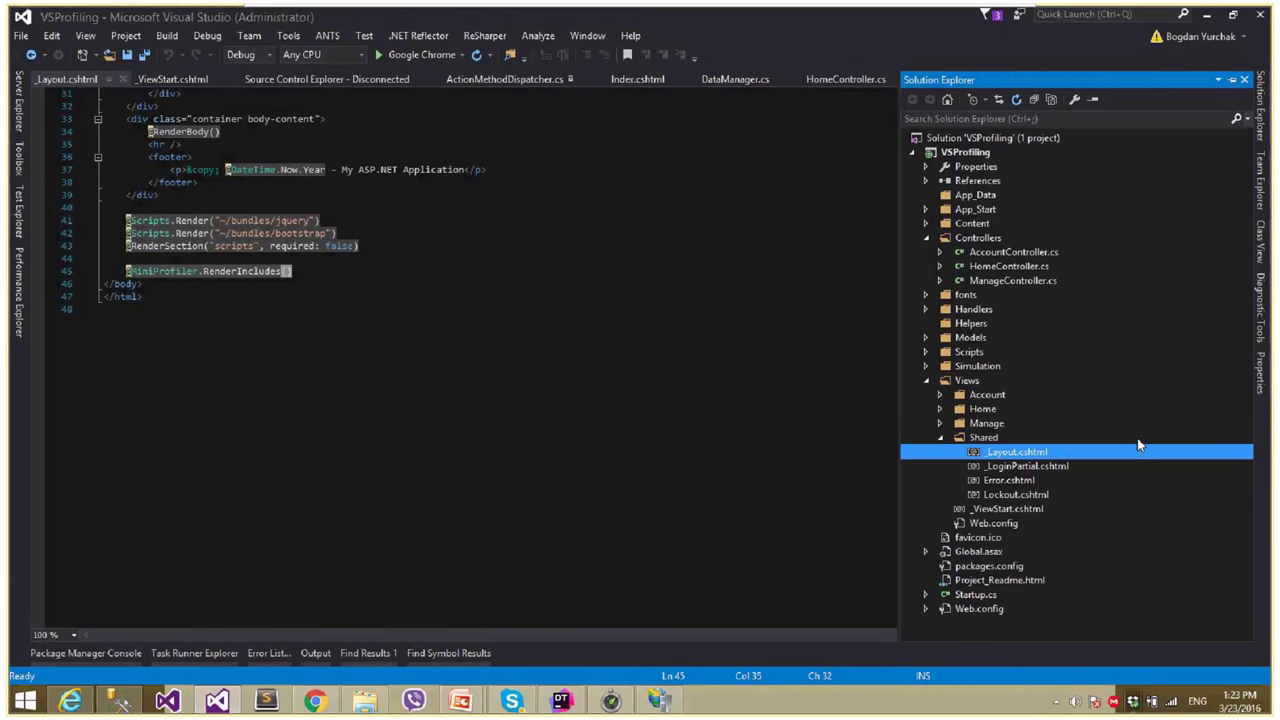
pyautogui.click(978, 608)
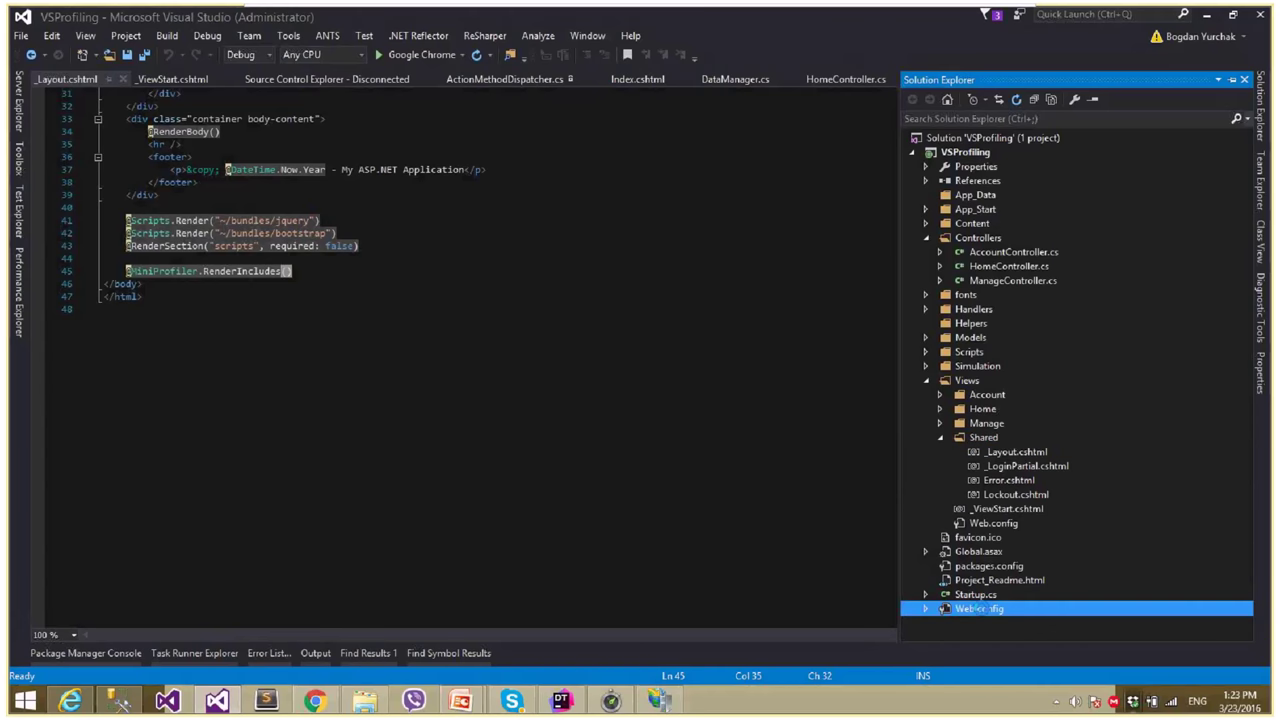
pyautogui.doubleClick(978, 608)
pyautogui.click(715, 407)
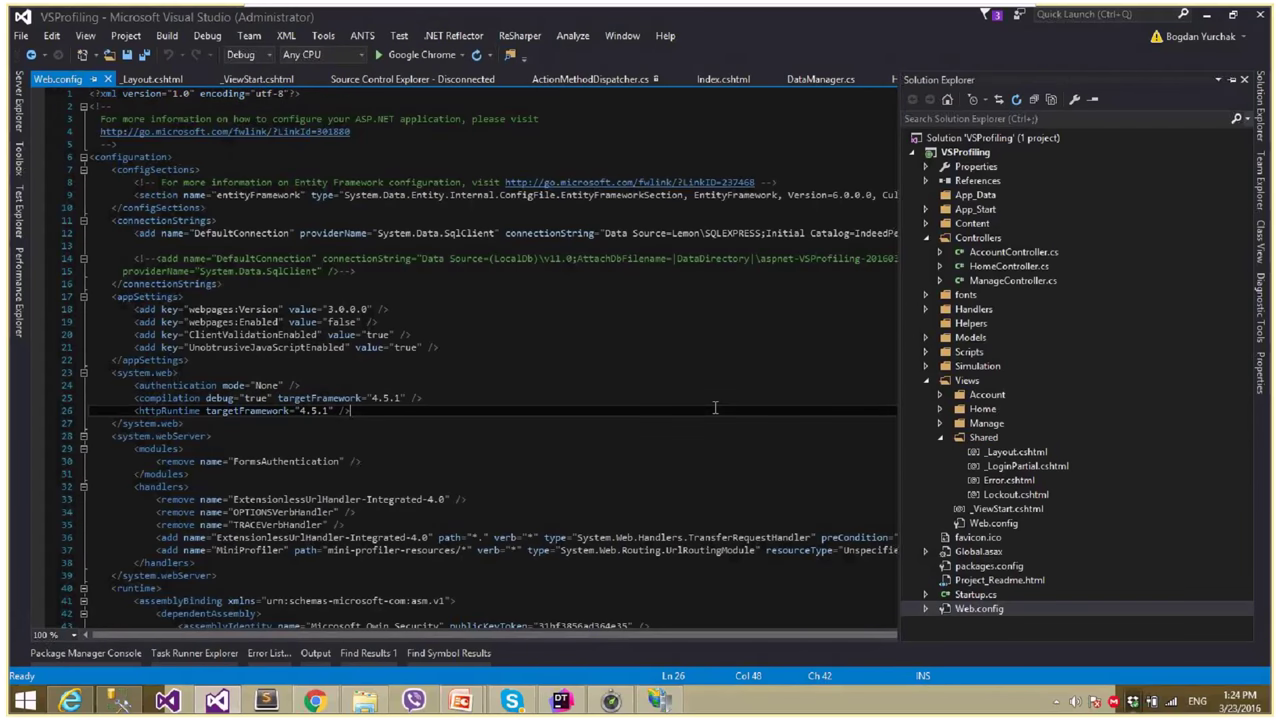
pyautogui.scroll(-13, 718, 413)
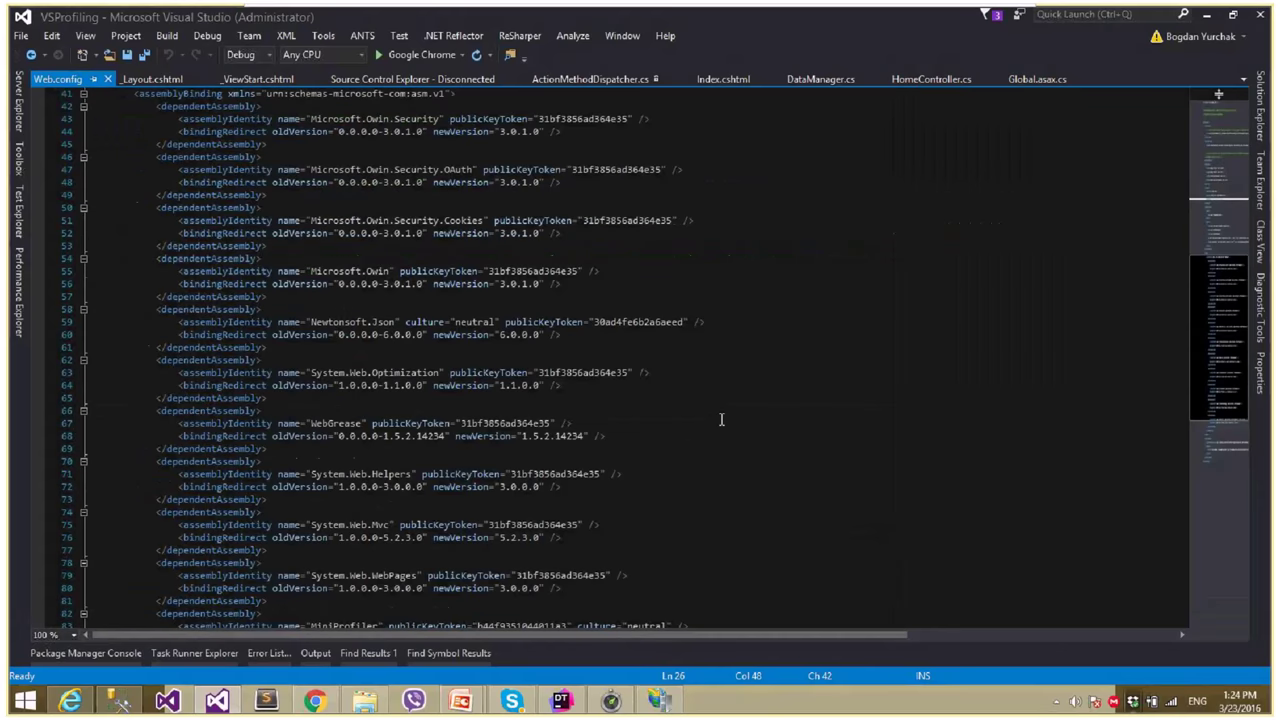
pyautogui.scroll(-7, 721, 420)
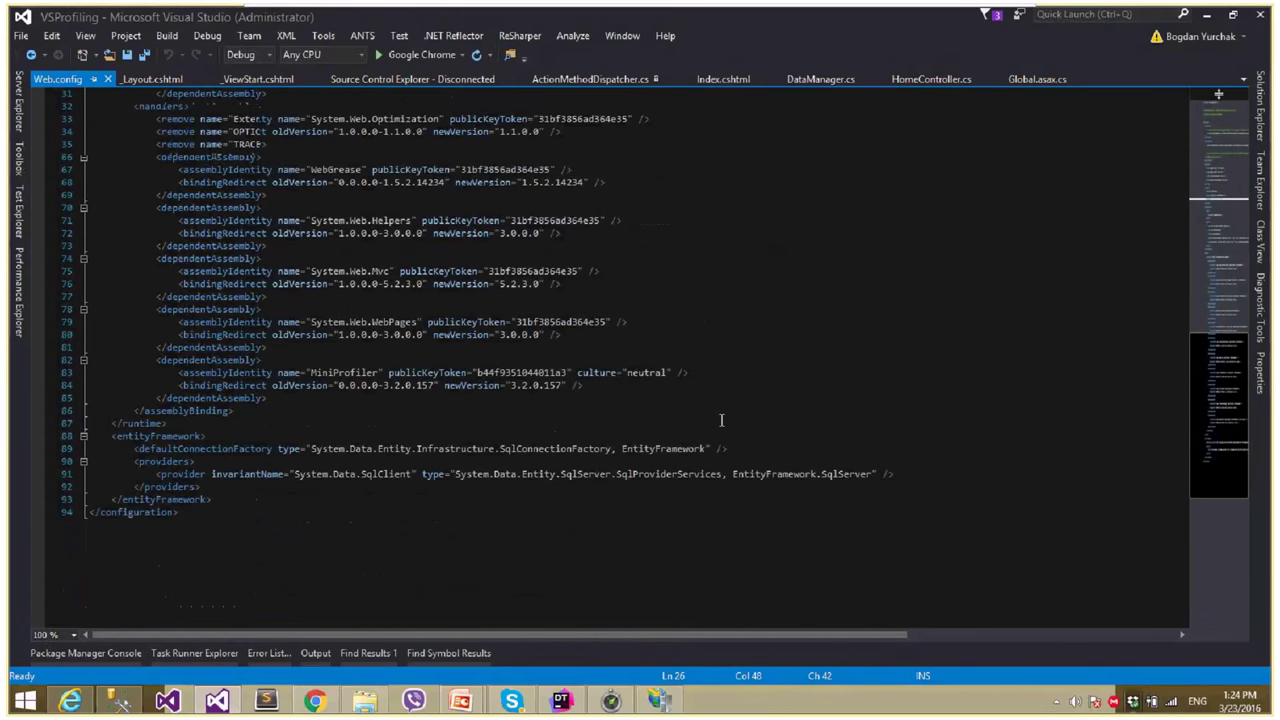
pyautogui.scroll(10, 721, 420)
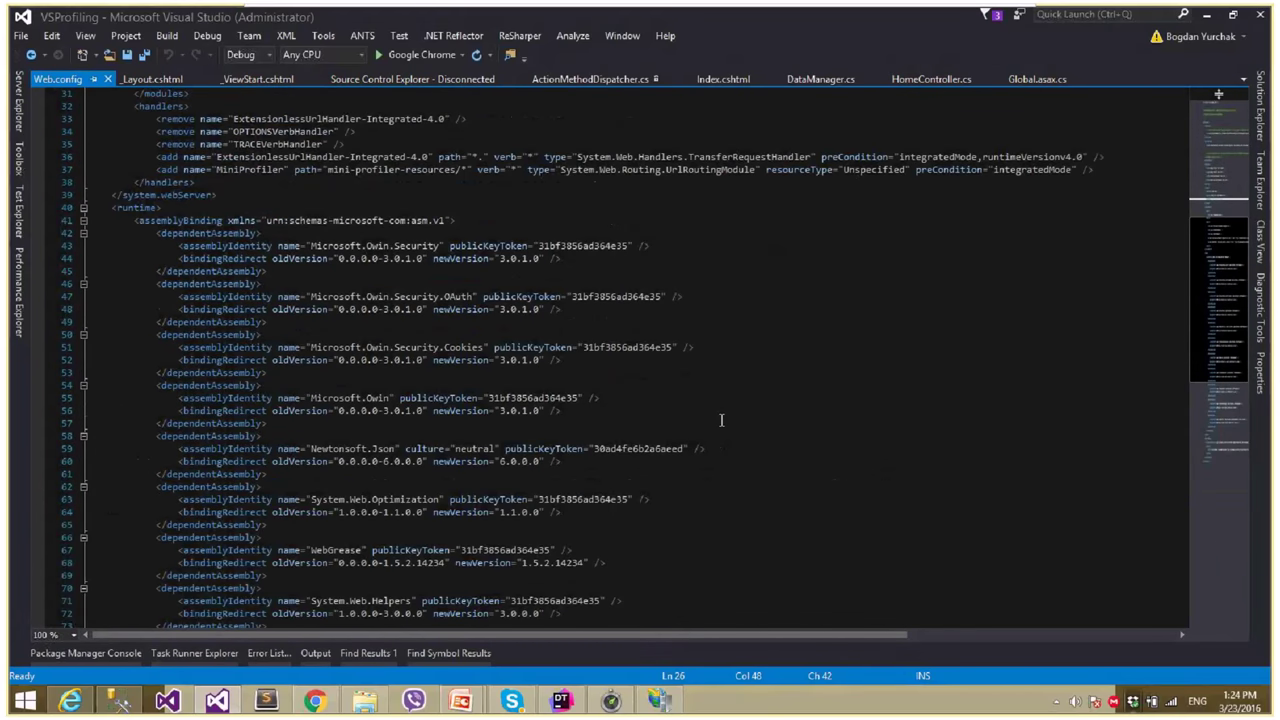
pyautogui.hotkey('ctrl', '-')
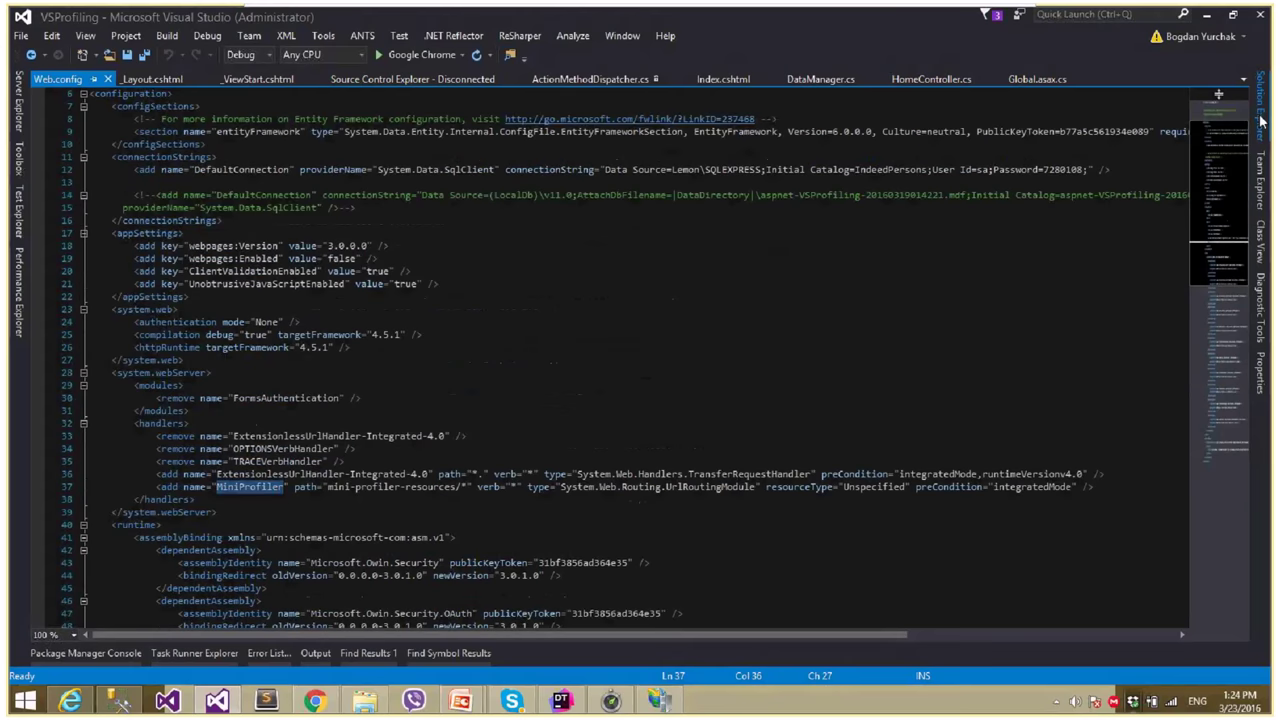
# - Open HomeController.cs and examine the profiler.Step blocks in the Index action, highlighting the "Set page title" block
pyautogui.click(1262, 120)
pyautogui.doubleClick(1005, 267)
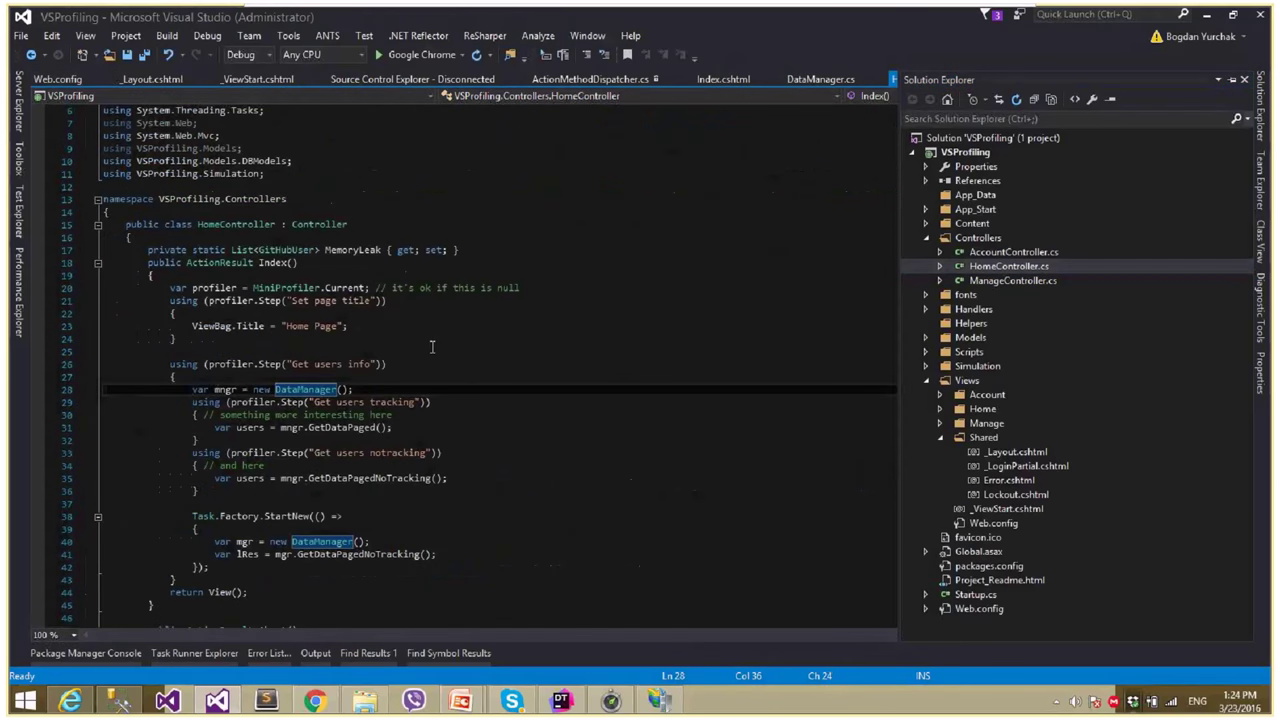
pyautogui.click(432, 350)
pyautogui.scroll(-3, 322, 310)
pyautogui.scroll(2, 322, 310)
pyautogui.click(172, 237)
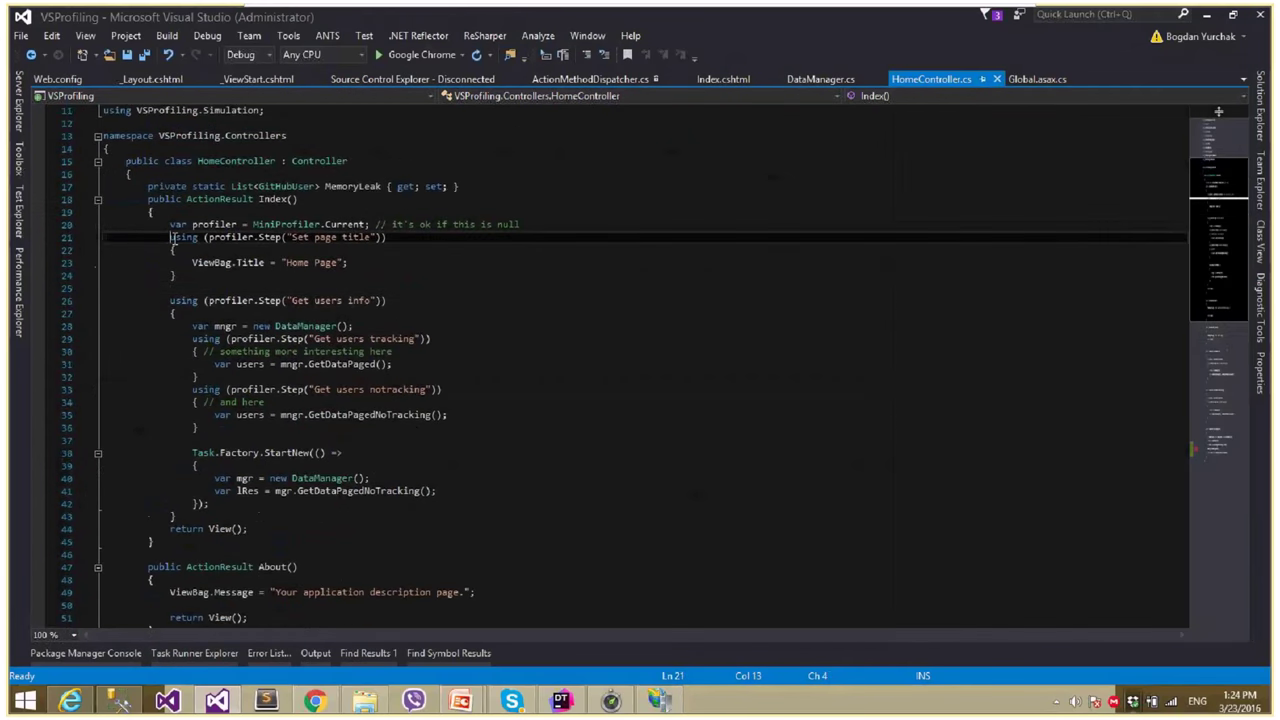
pyautogui.moveTo(172, 237); pyautogui.dragTo(240, 260)
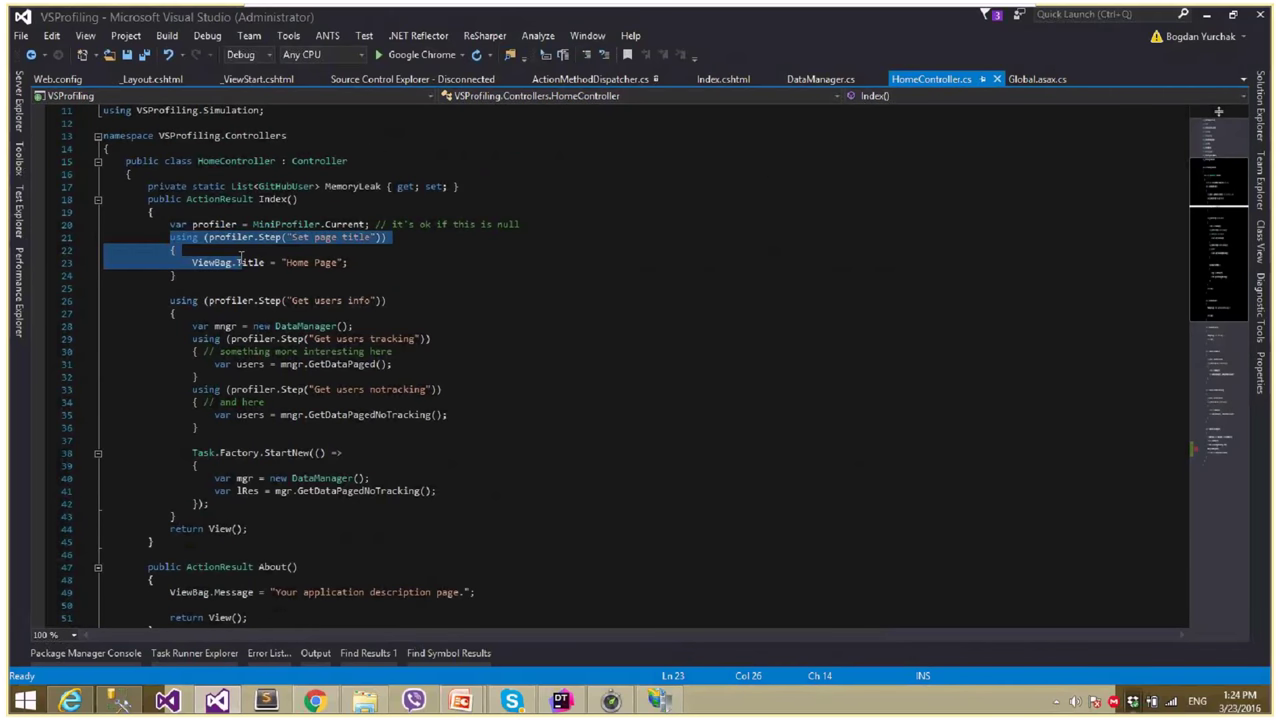
pyautogui.click(219, 274)
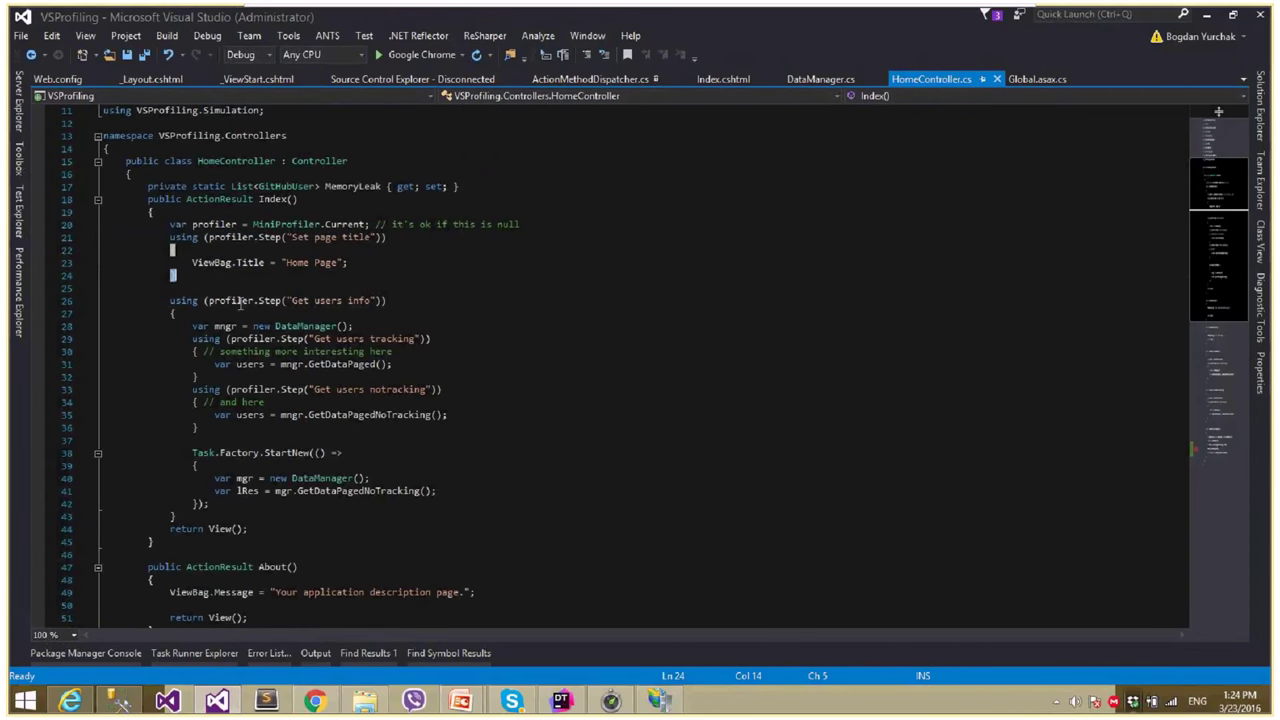
# - Examine the "Get users info" block with its nested tracking and notracking steps in Index, and review the AJAX profiler steps in HomeController.cs
pyautogui.moveTo(171, 300); pyautogui.dragTo(190, 316)
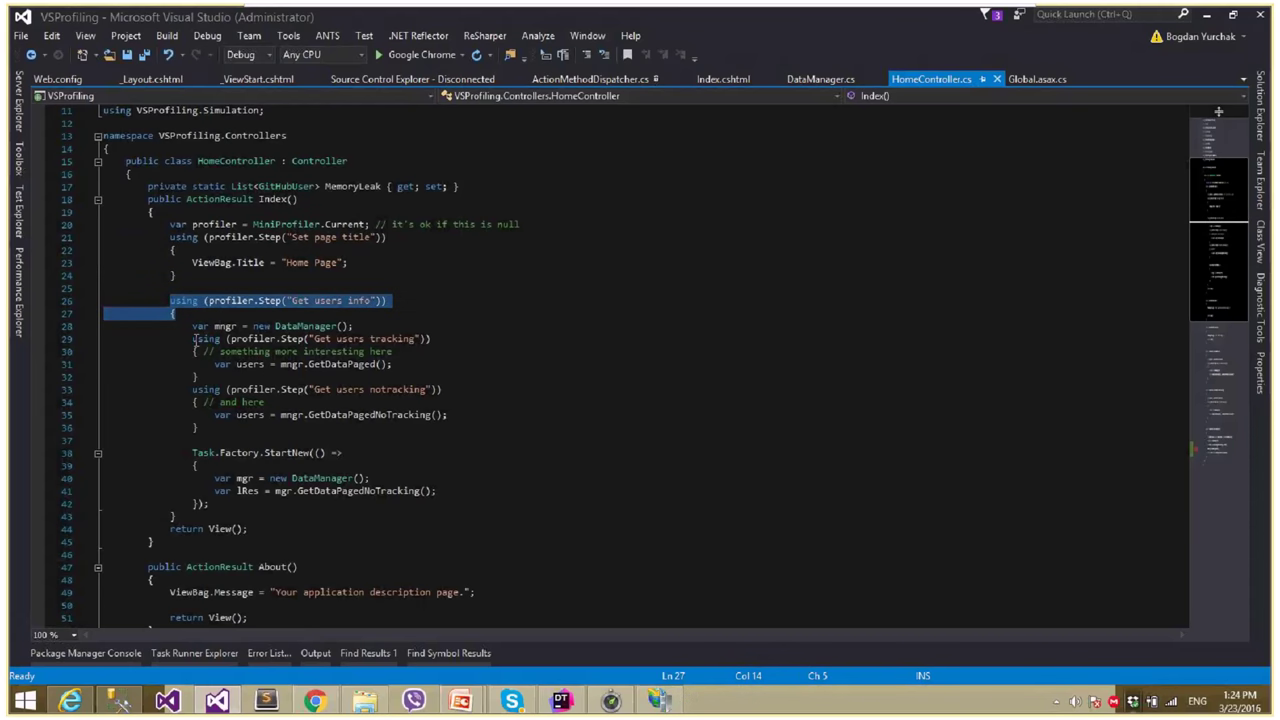
pyautogui.moveTo(195, 340); pyautogui.dragTo(198, 351)
pyautogui.doubleClick(351, 389)
pyautogui.click(250, 466)
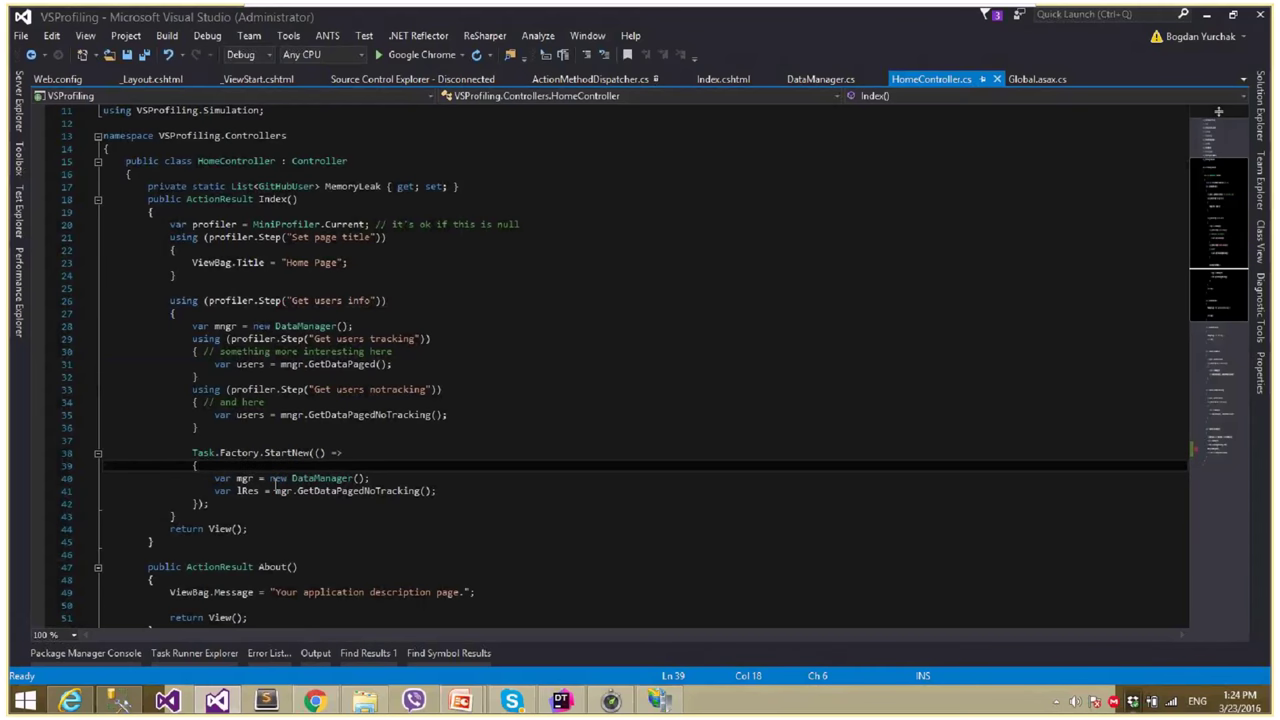
pyautogui.scroll(-10, 271, 479)
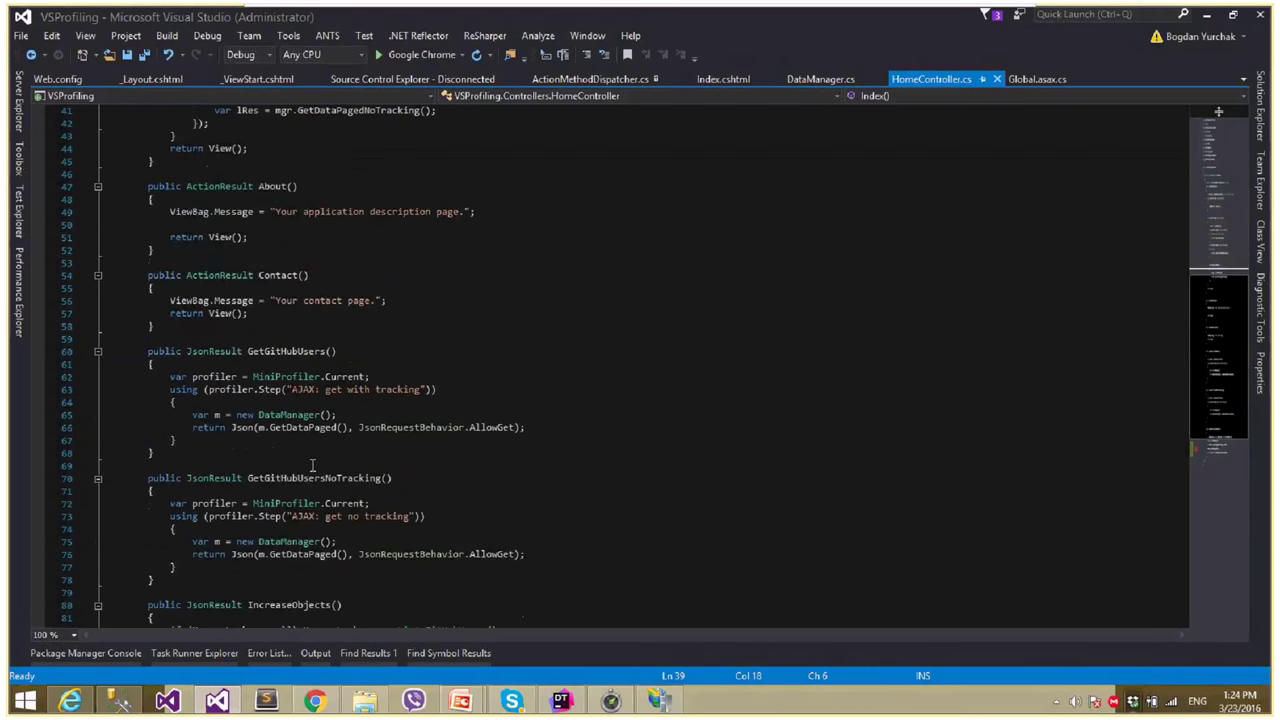
pyautogui.scroll(-5, 312, 465)
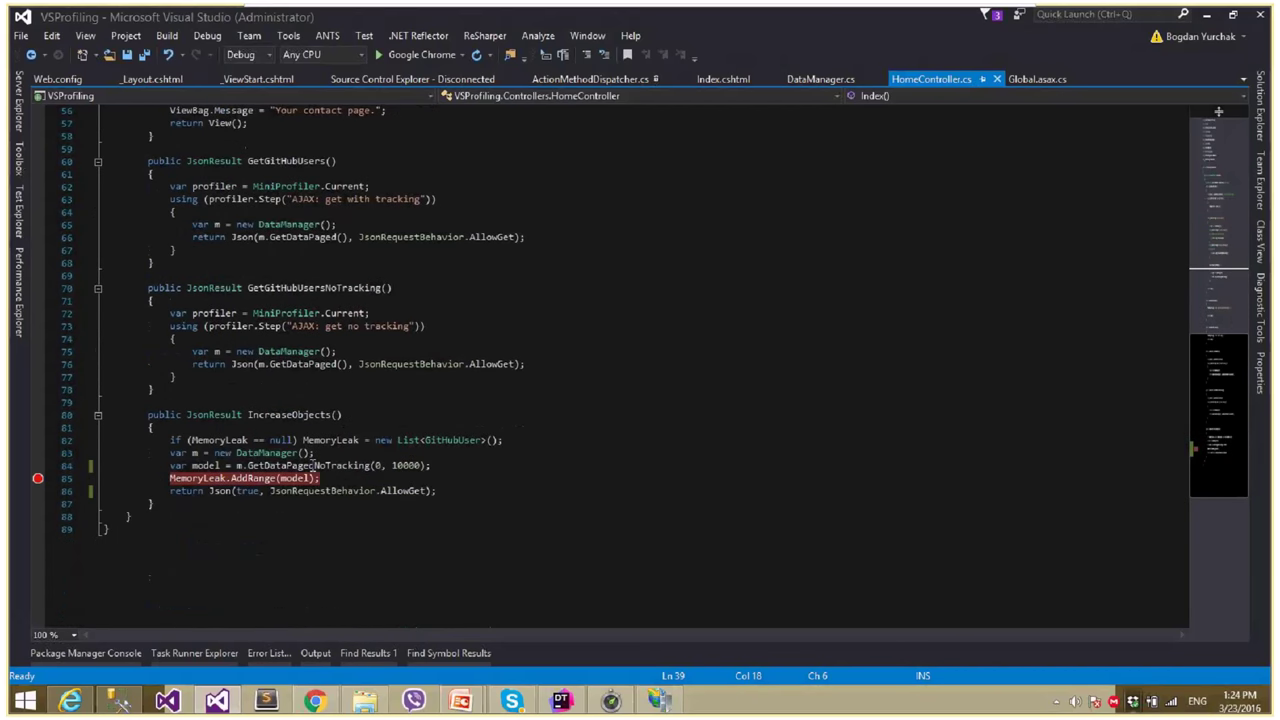
pyautogui.scroll(12, 312, 465)
# - Switch to NProfiler and close it, cancelling the Save As dialog for the profiling results
pyautogui.hotkey('alt', 'Tab')
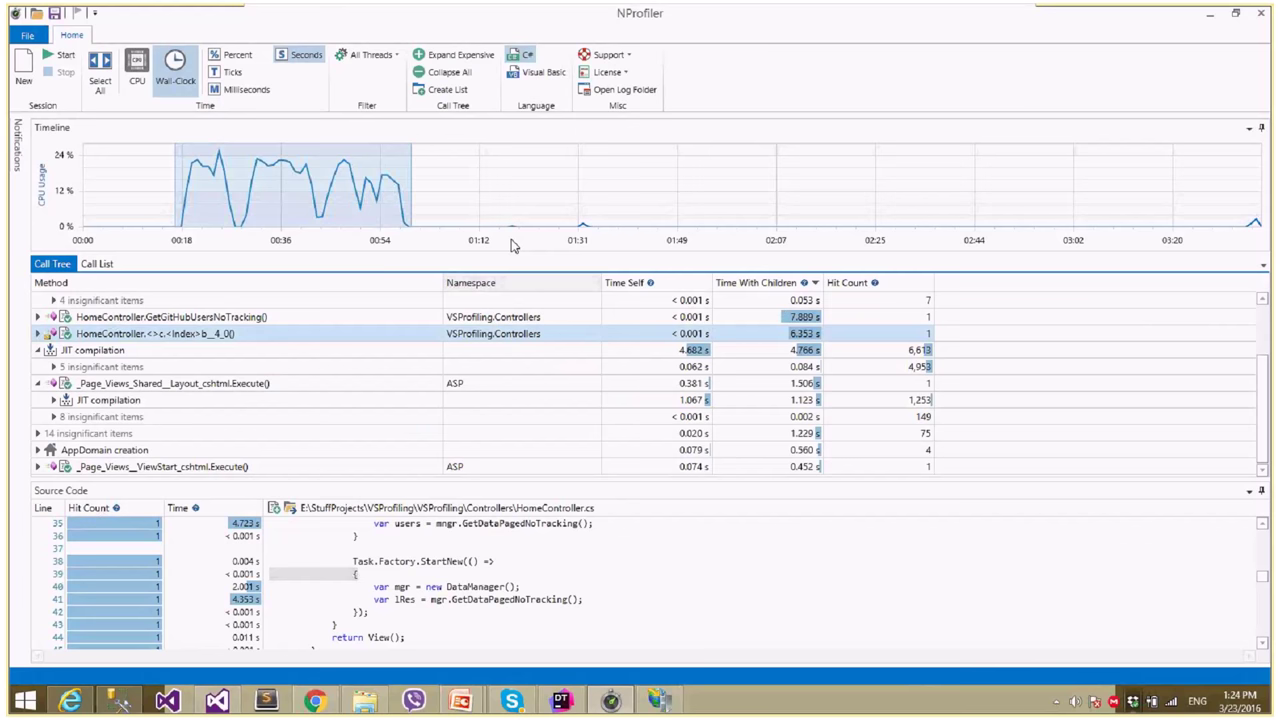
pyautogui.hotkey('alt', 'F4')
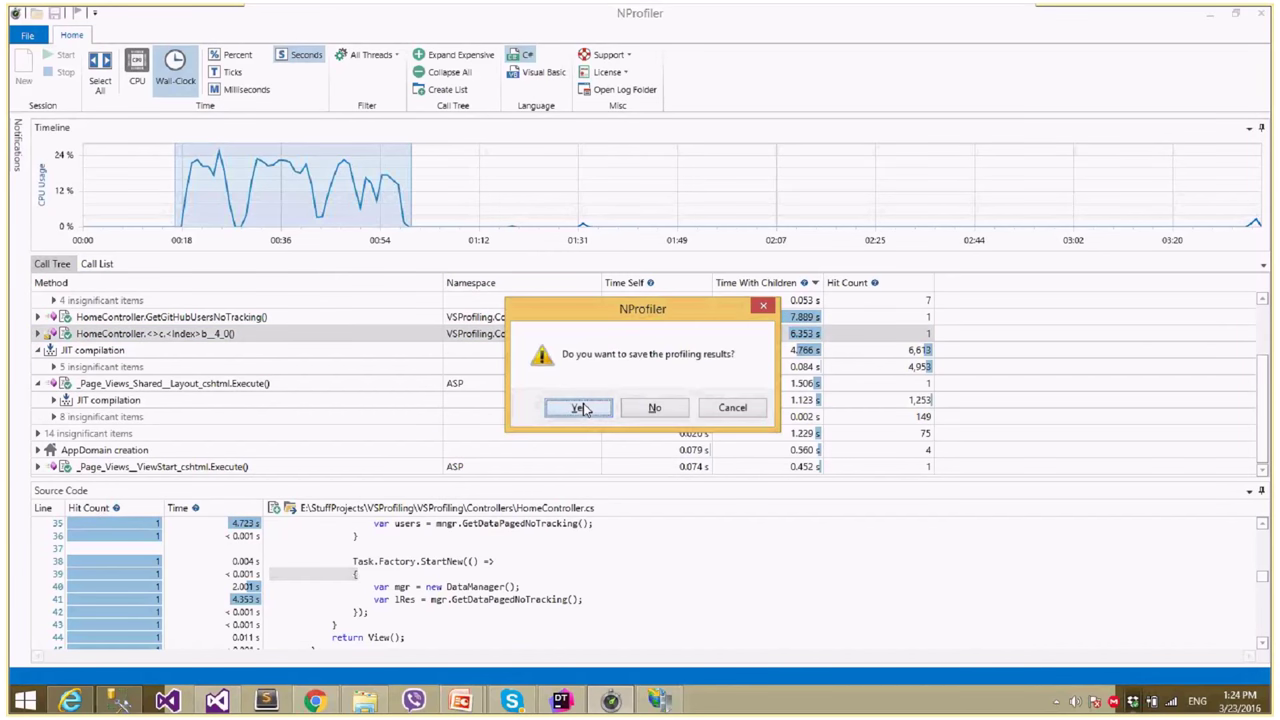
pyautogui.click(580, 408)
pyautogui.hotkey('alt', 'Tab')
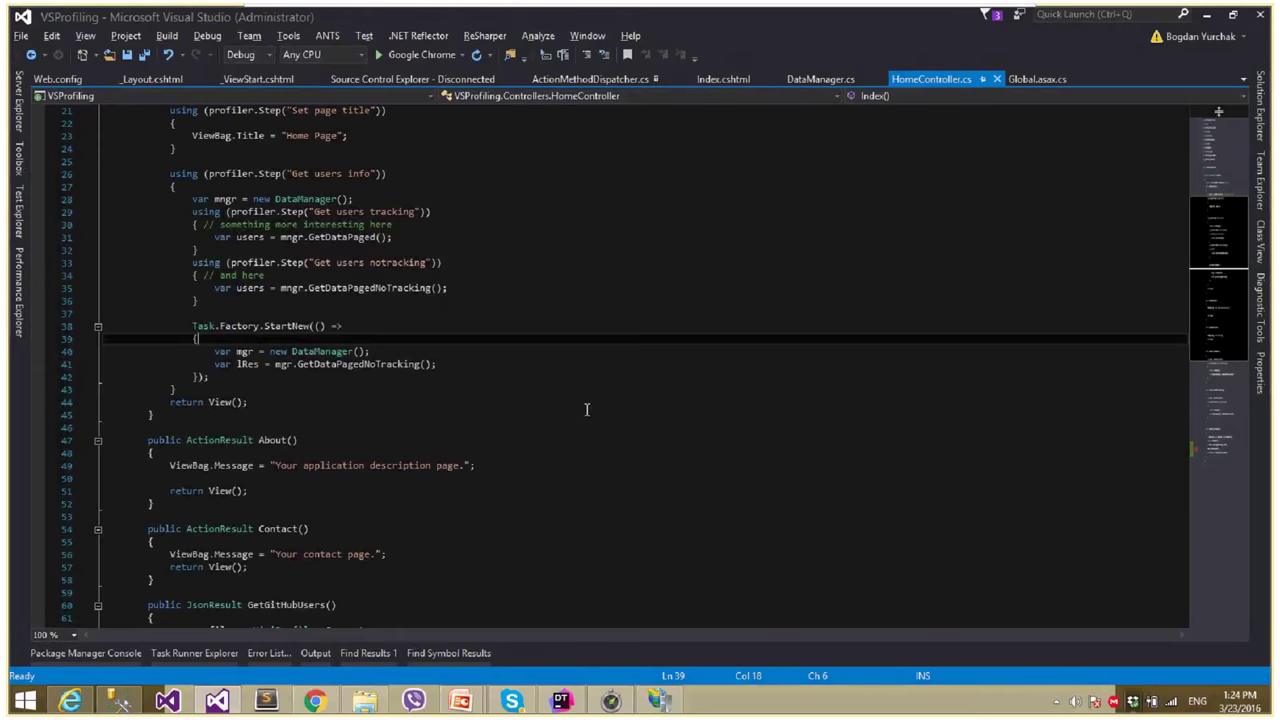
pyautogui.hotkey('alt', 'Tab')
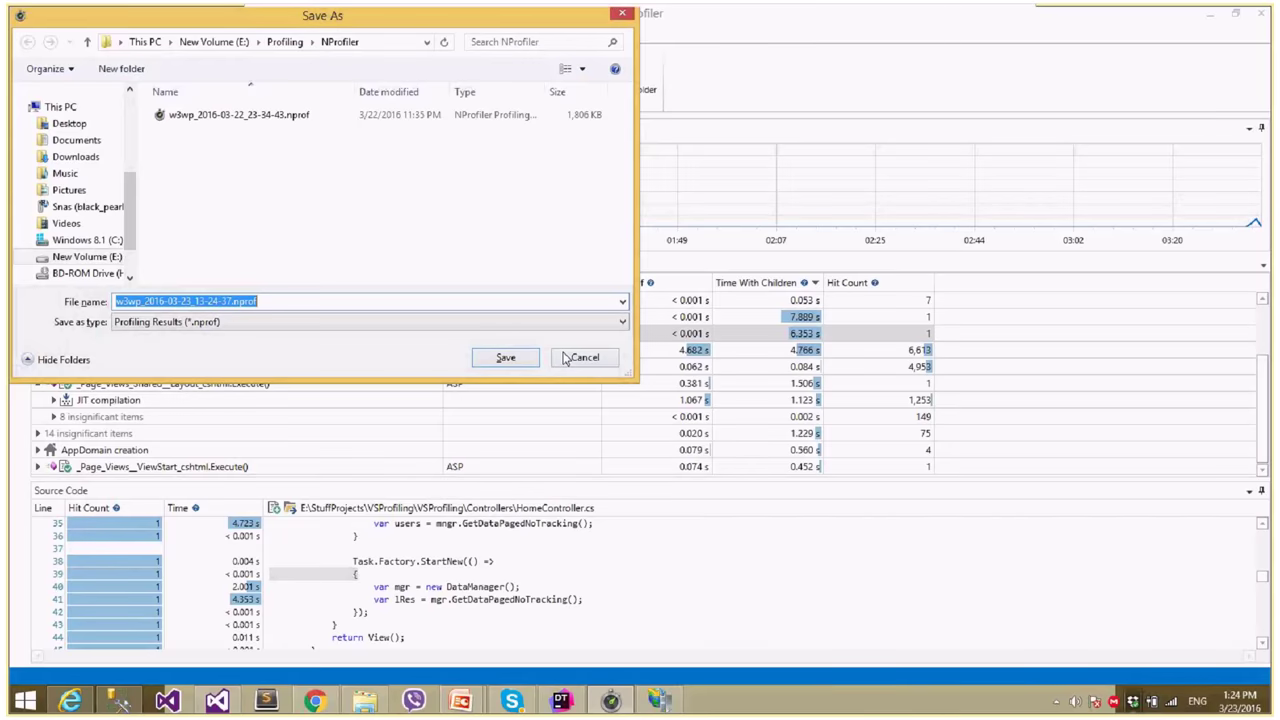
pyautogui.click(566, 359)
# - Rebuild the VSProfiling project in Visual Studio
pyautogui.hotkey('ctrl', 'alt', 'l')
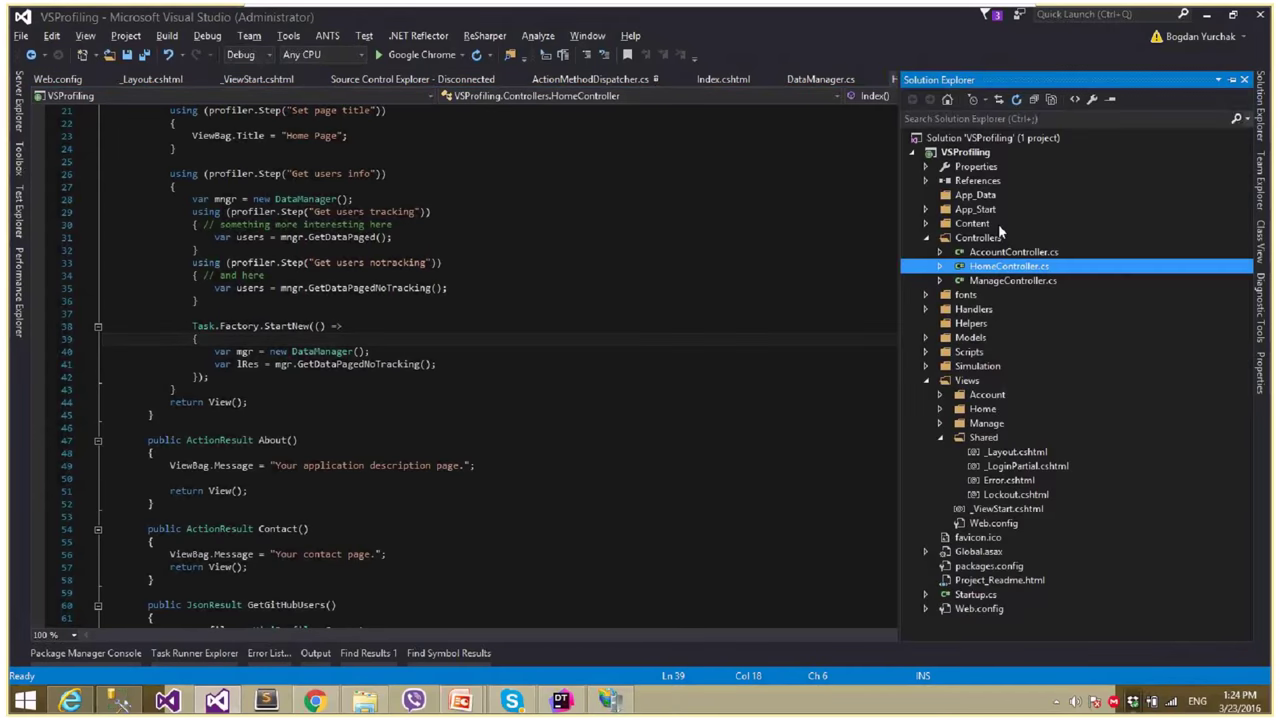
pyautogui.click(975, 155)
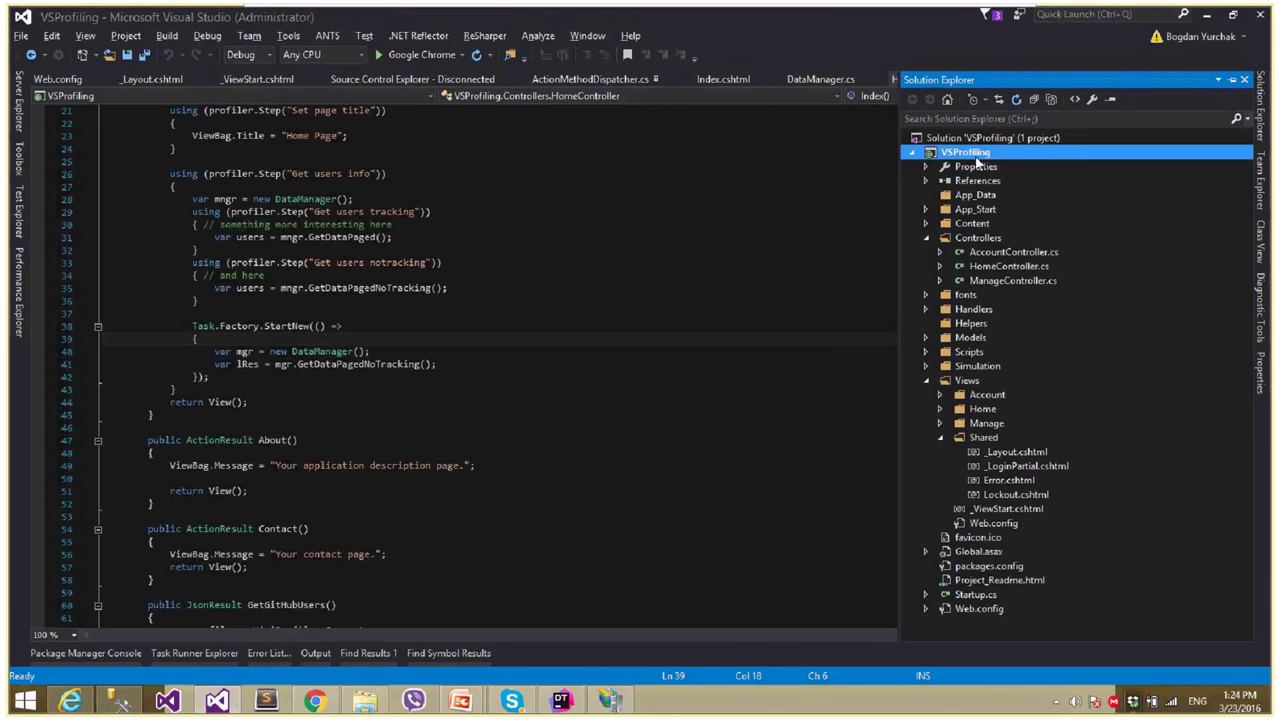
pyautogui.hotkey('ctrl', 'alt', 'F7')
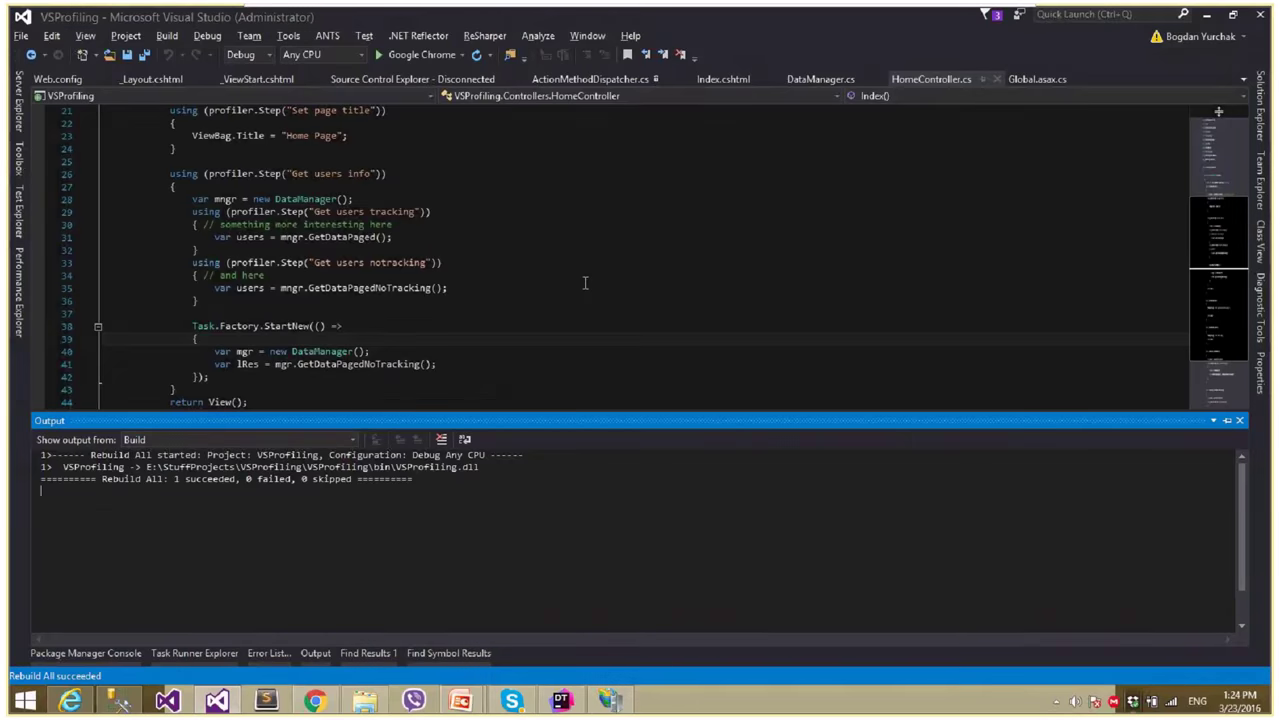
# - Switch to Chrome and reload localhost/profiler_web to run the rebuilt application with MiniProfiler
pyautogui.hotkey('alt', 'Tab')
pyautogui.click(263, 36)
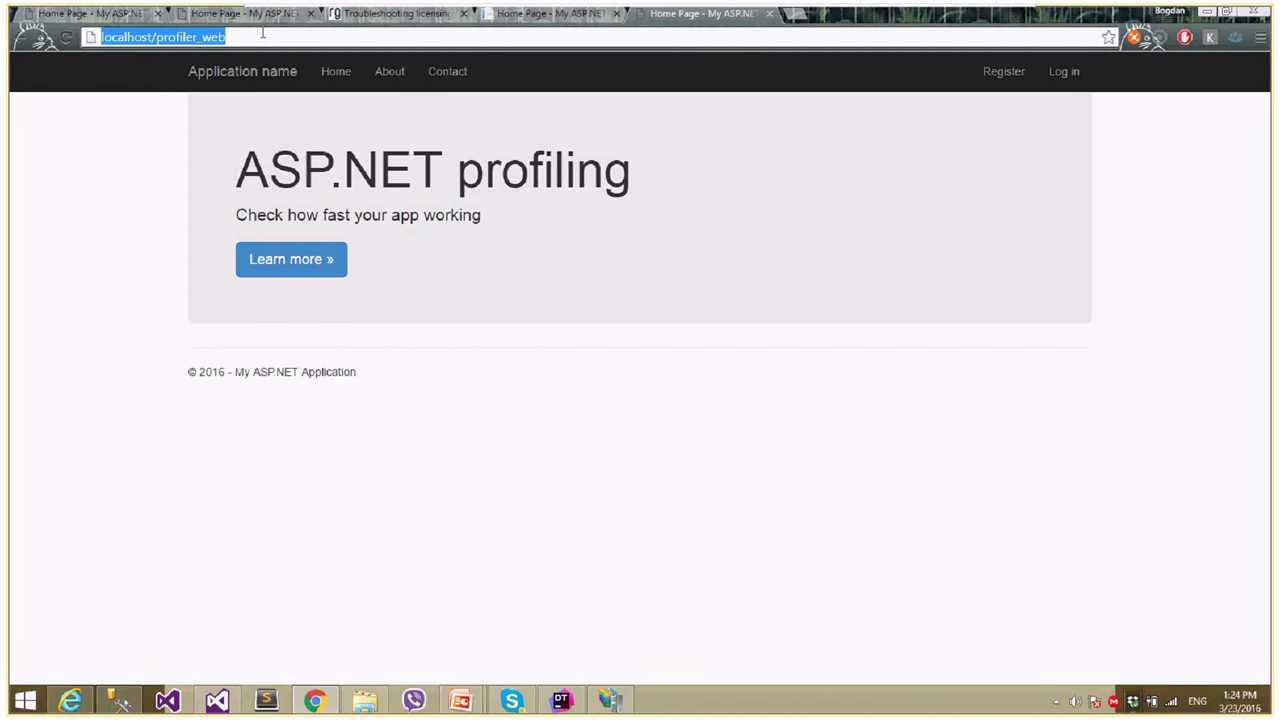
pyautogui.press('Return')
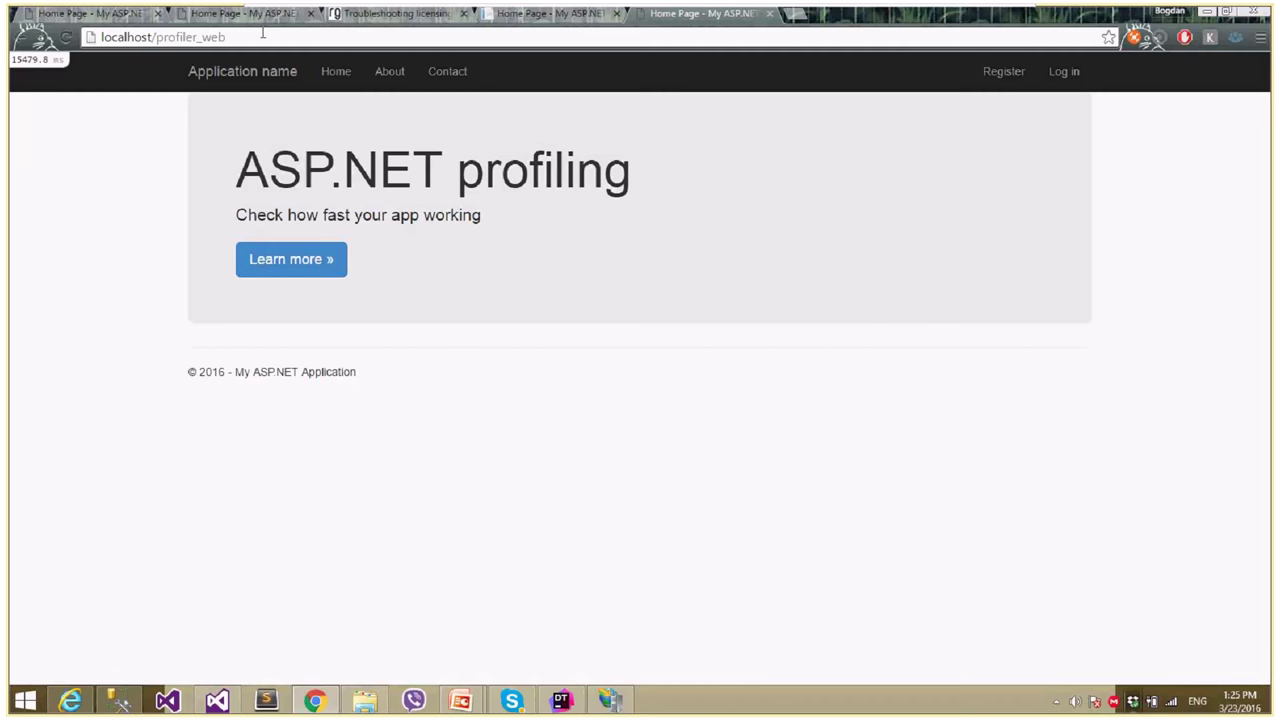
# - Expand the Home/Index MiniProfiler result, examine the SQL queries behind "Get users tracking", highlighting the first query, and close the details
pyautogui.click(38, 68)
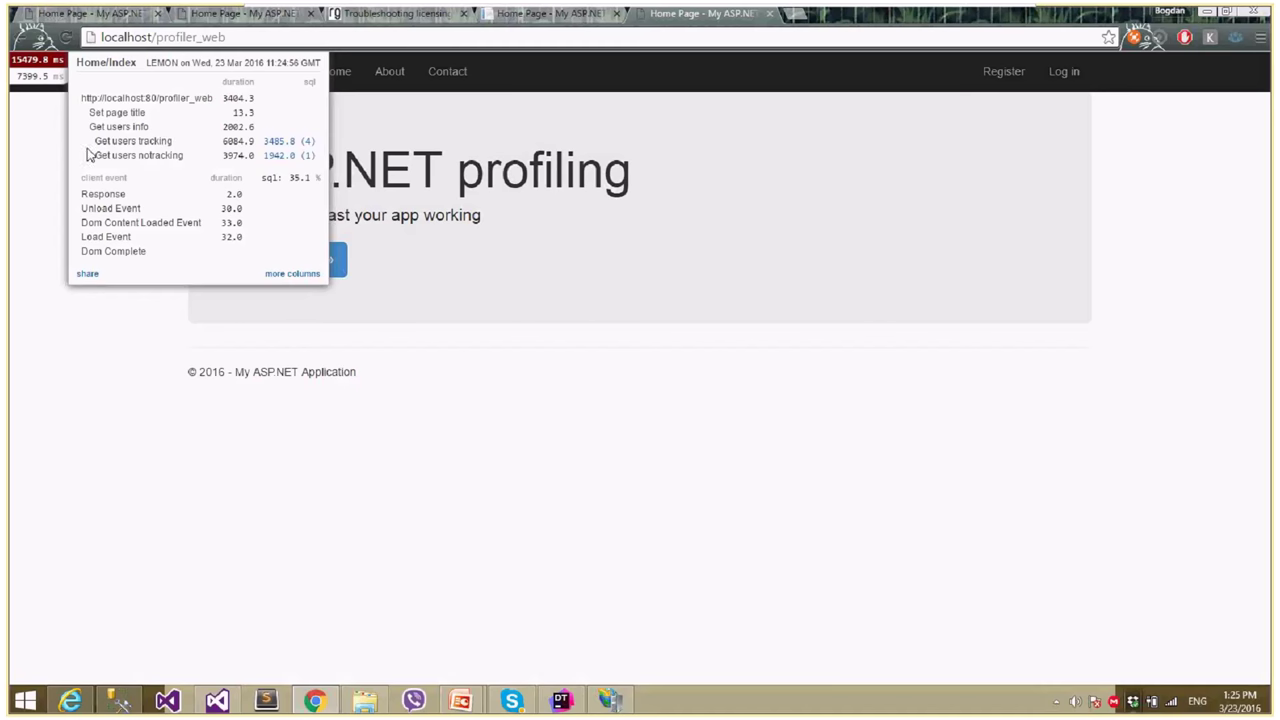
pyautogui.click(284, 144)
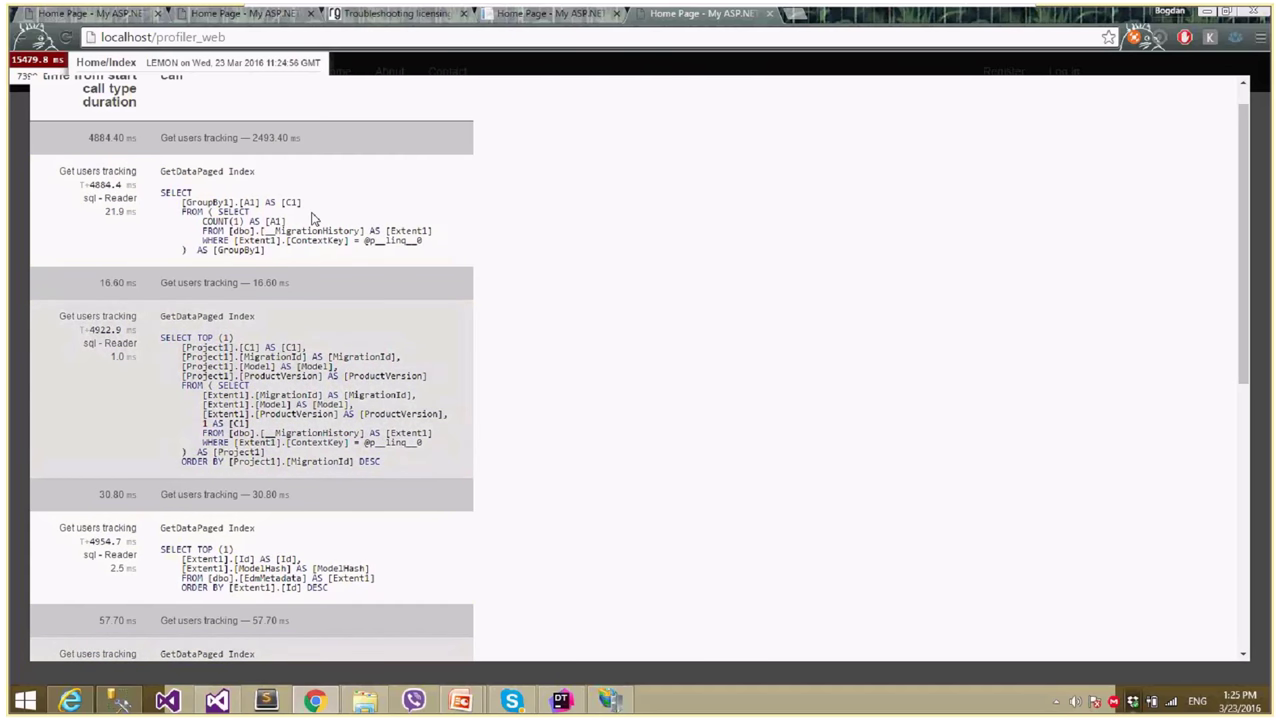
pyautogui.moveTo(161, 192); pyautogui.dragTo(309, 252)
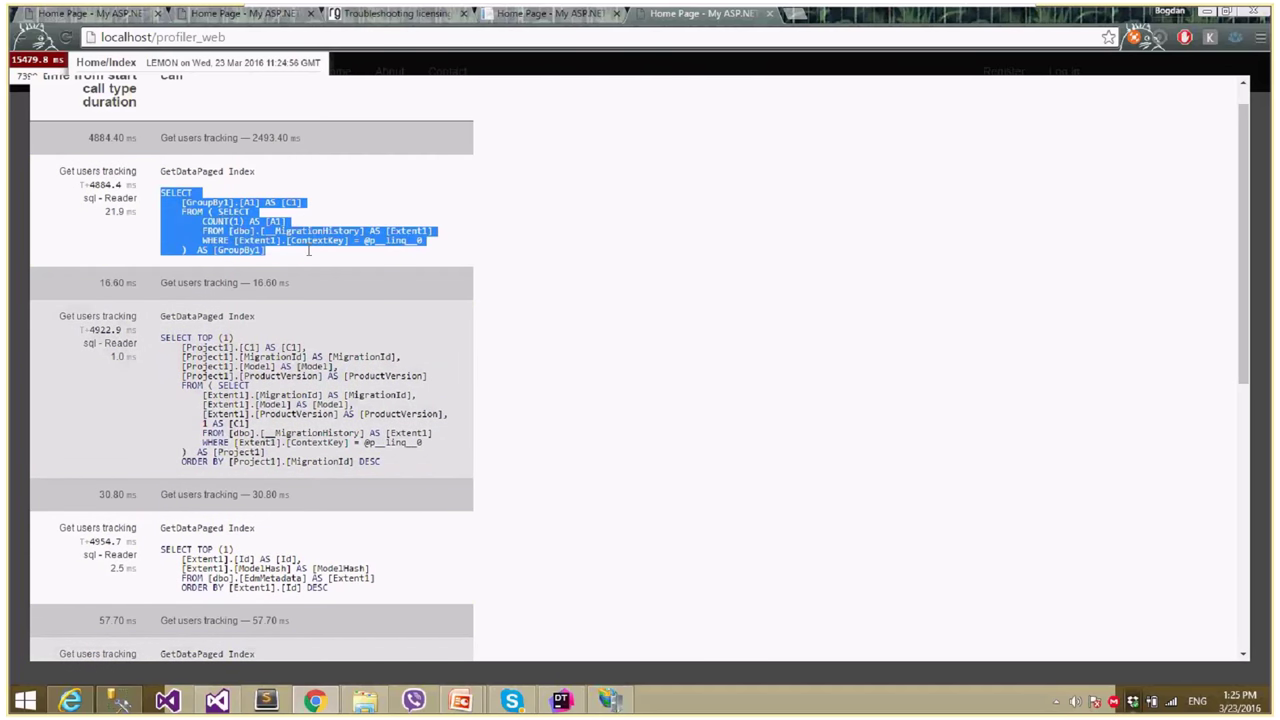
pyautogui.scroll(-1, 300, 270)
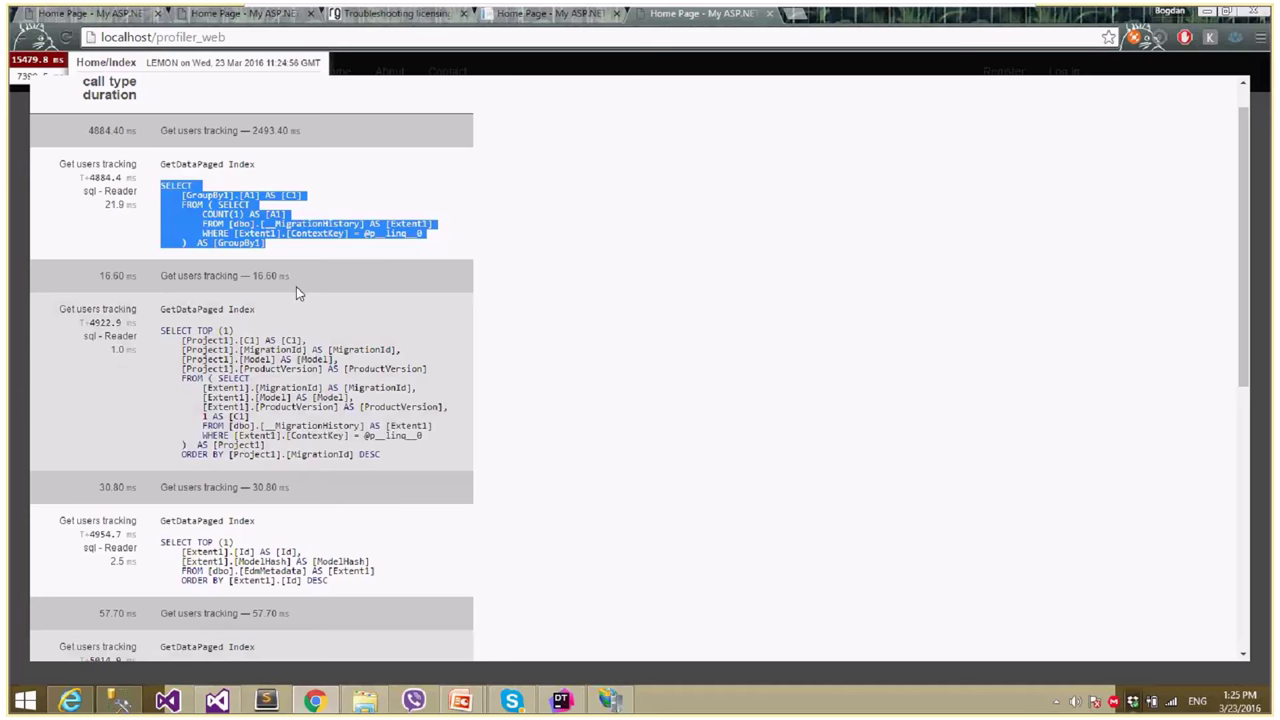
pyautogui.scroll(-3, 296, 286)
pyautogui.scroll(2, 262, 205)
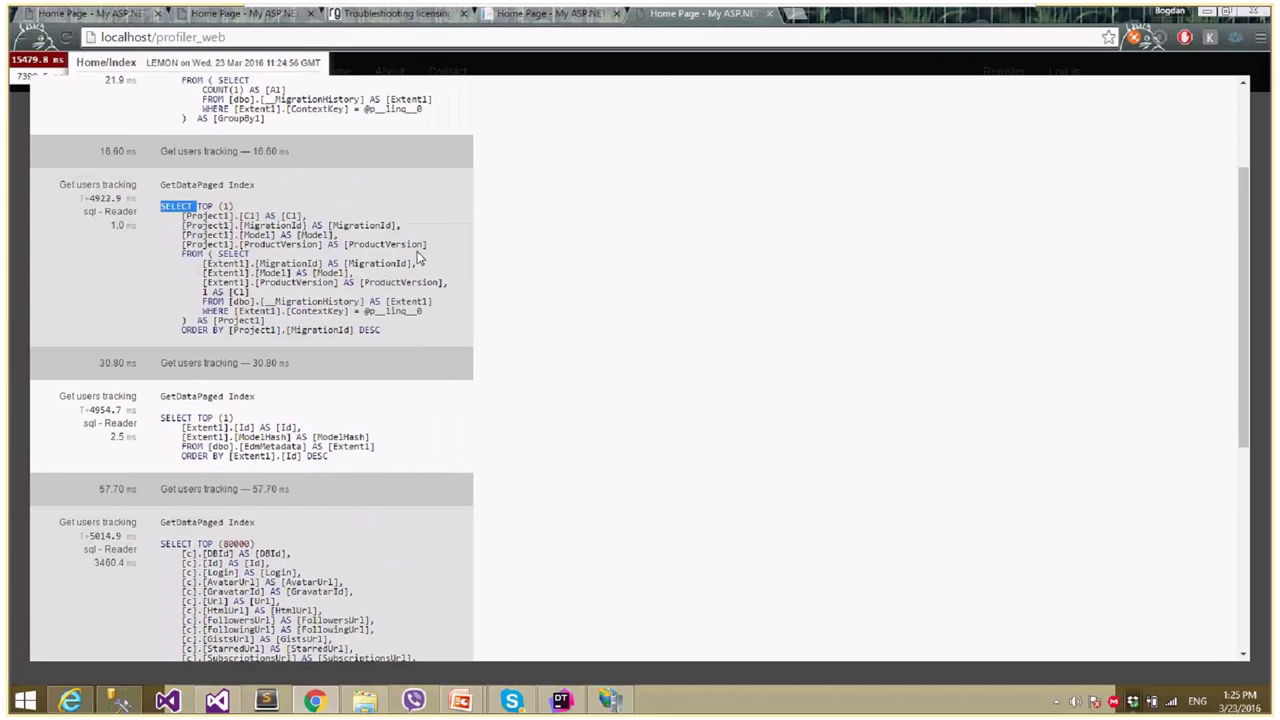
pyautogui.scroll(-5, 418, 258)
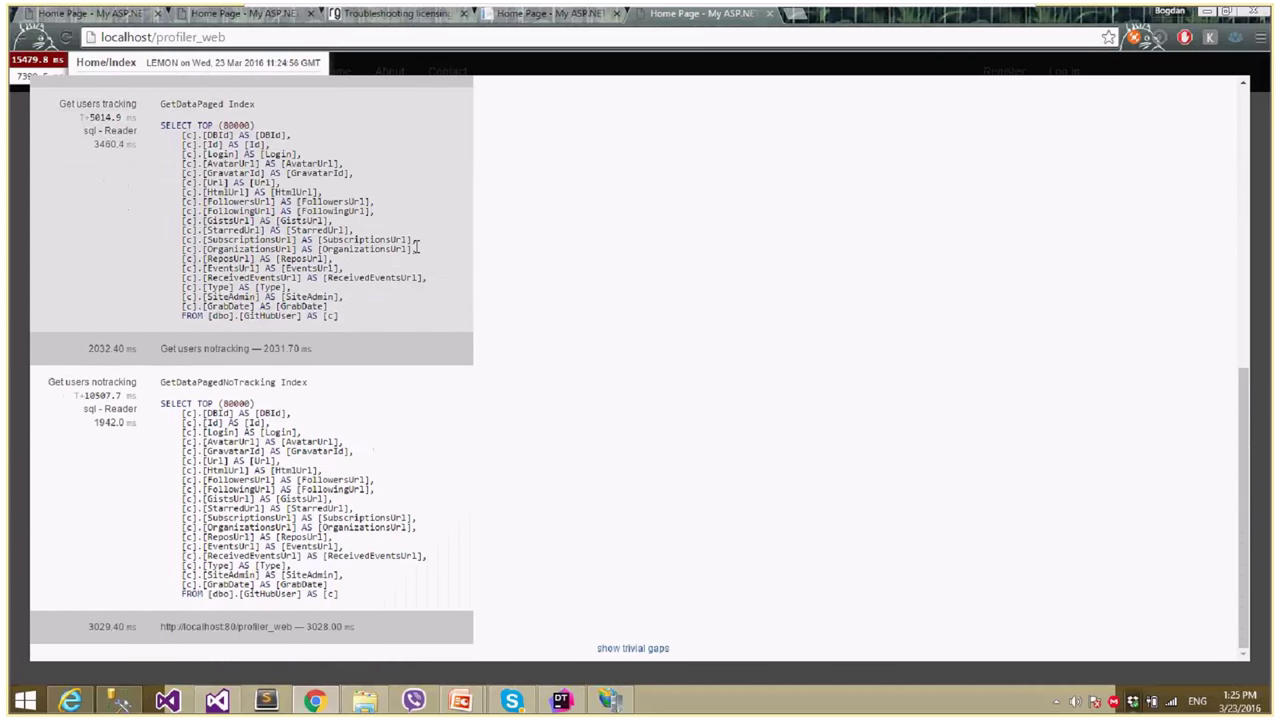
pyautogui.scroll(7, 471, 112)
pyautogui.click(471, 112)
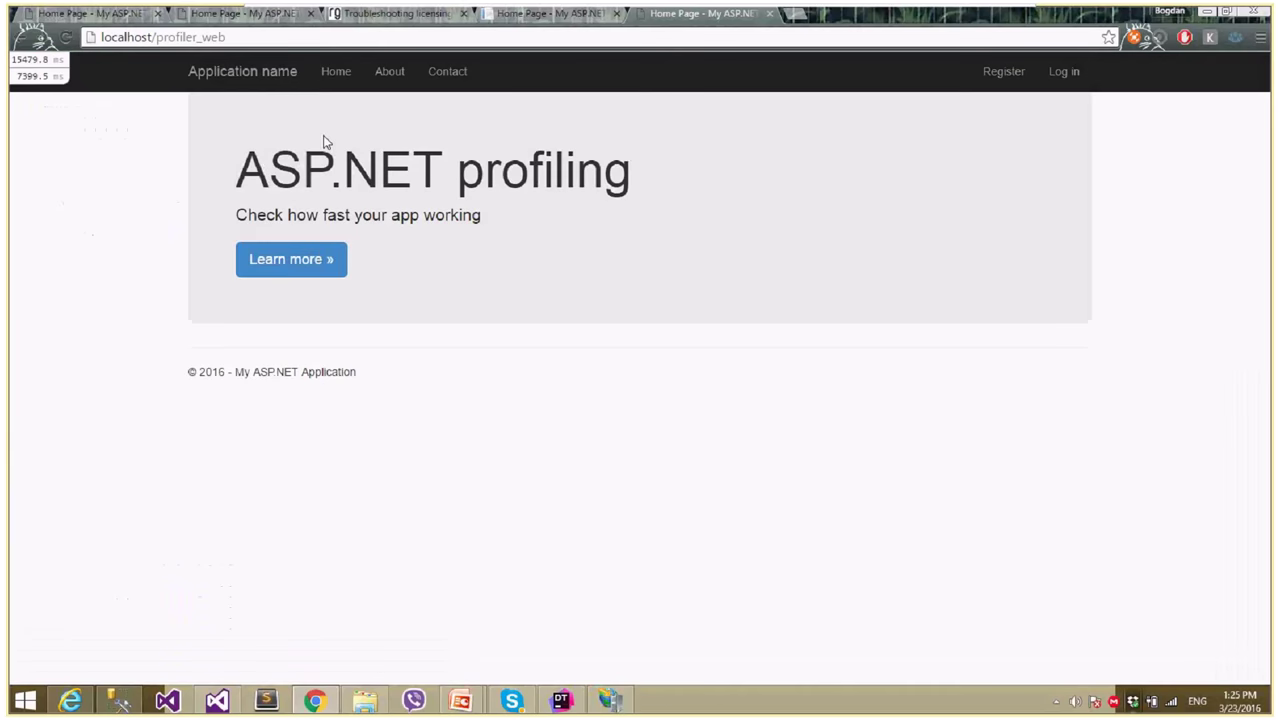
# - Open the MiniProfiler session list at localhost/profiler_web/mini-profiler-resources/results-index
pyautogui.click(283, 36)
pyautogui.write('/')
pyautogui.press('Down')
pyautogui.press('Down')
pyautogui.press('Return')
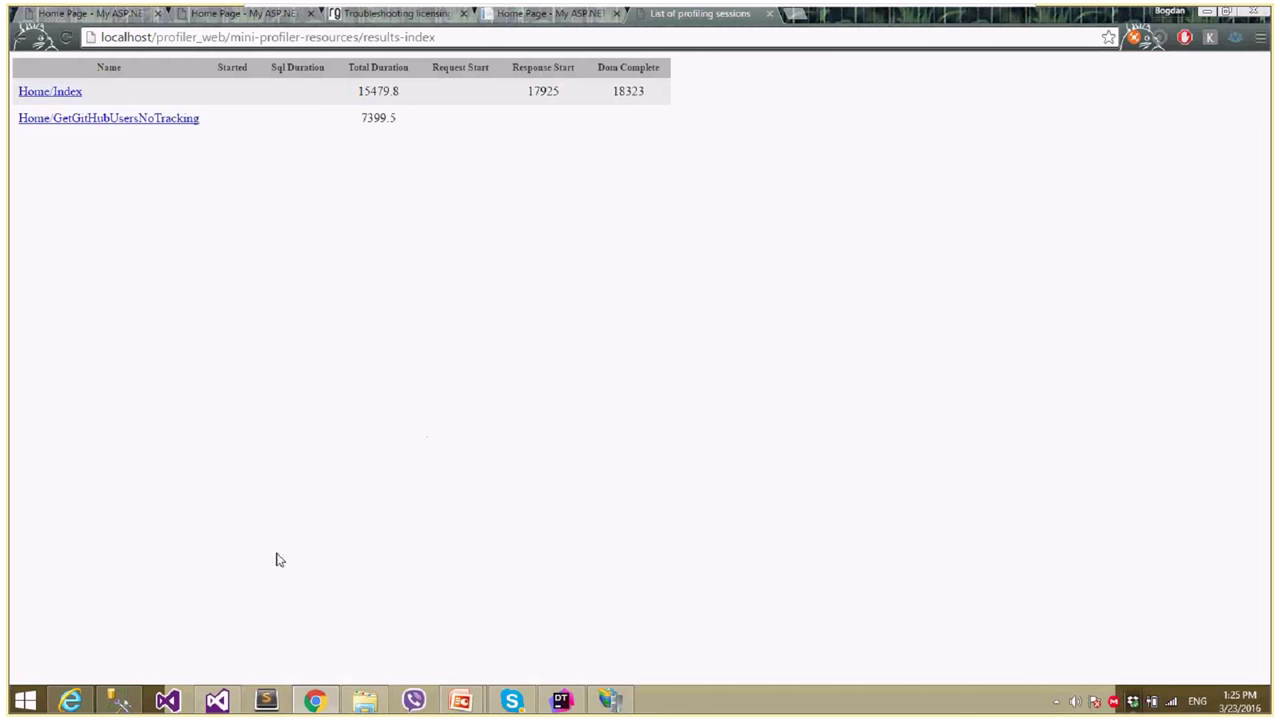
# - Switch to the PowerPoint slide show, advance to the dotMemory slide and return to the Mini-Profiler slide
pyautogui.moveTo(460, 700)
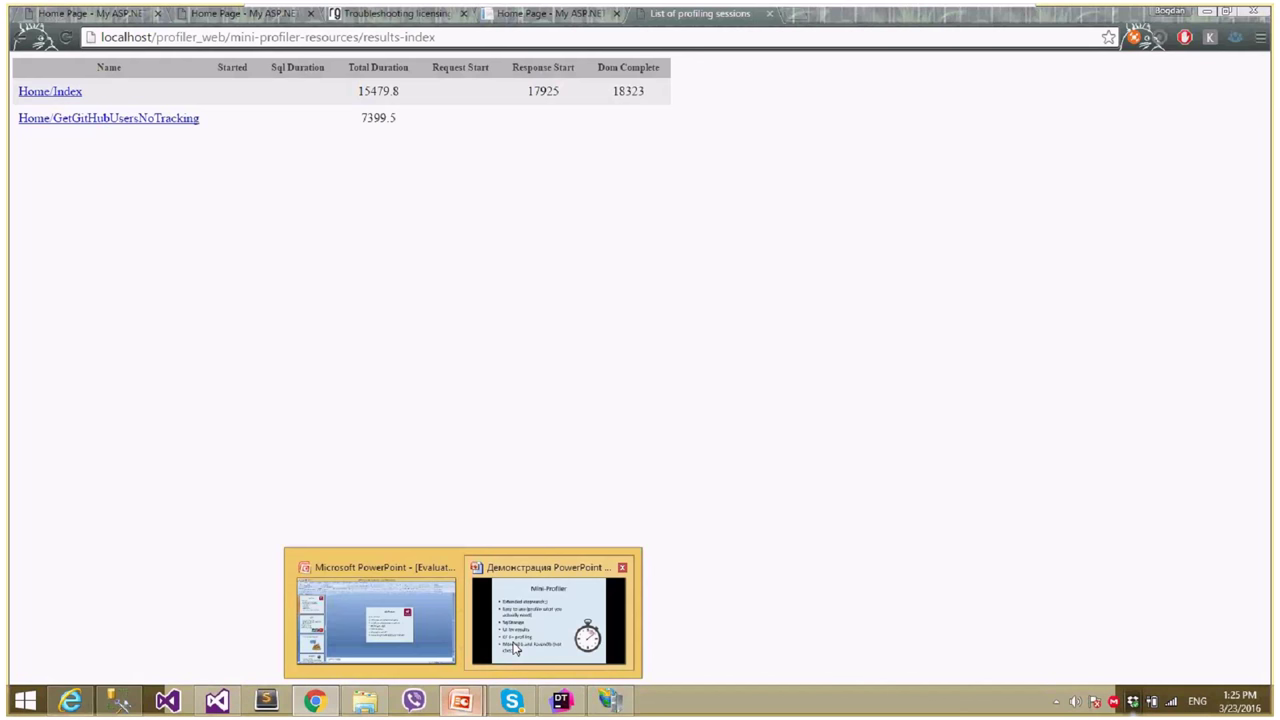
pyautogui.click(515, 648)
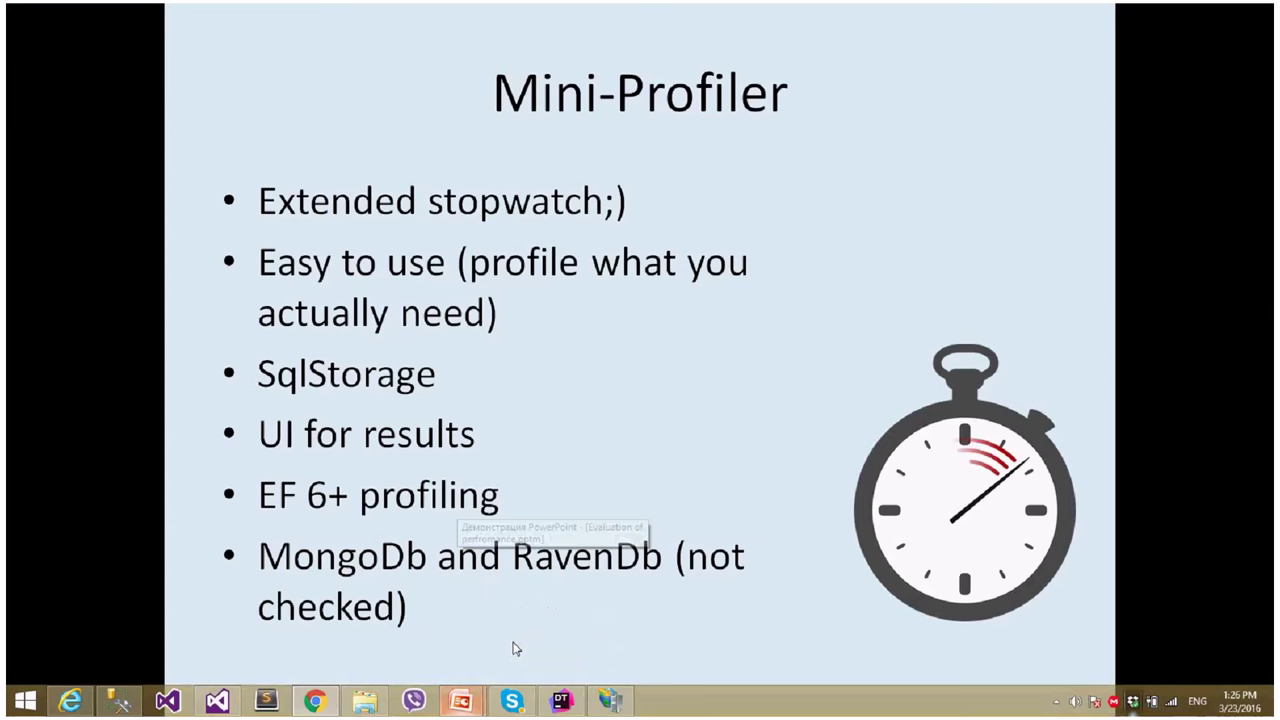
pyautogui.click(628, 370)
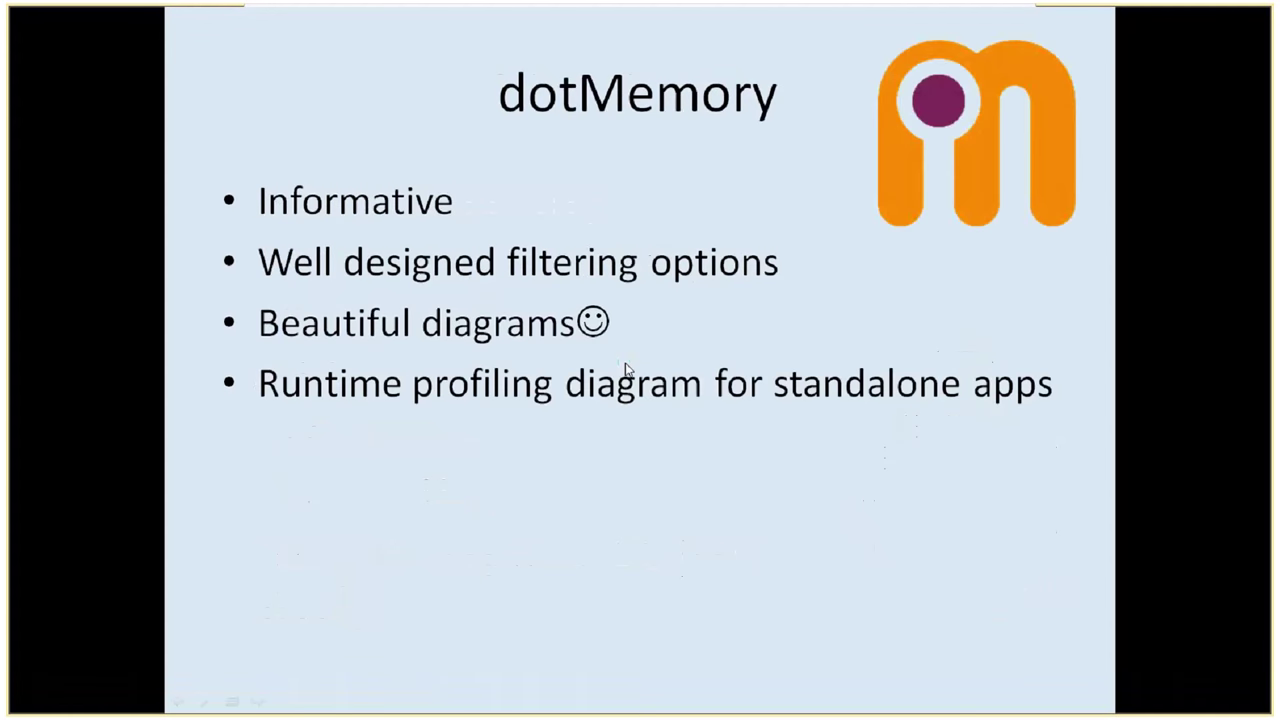
pyautogui.press('Left')
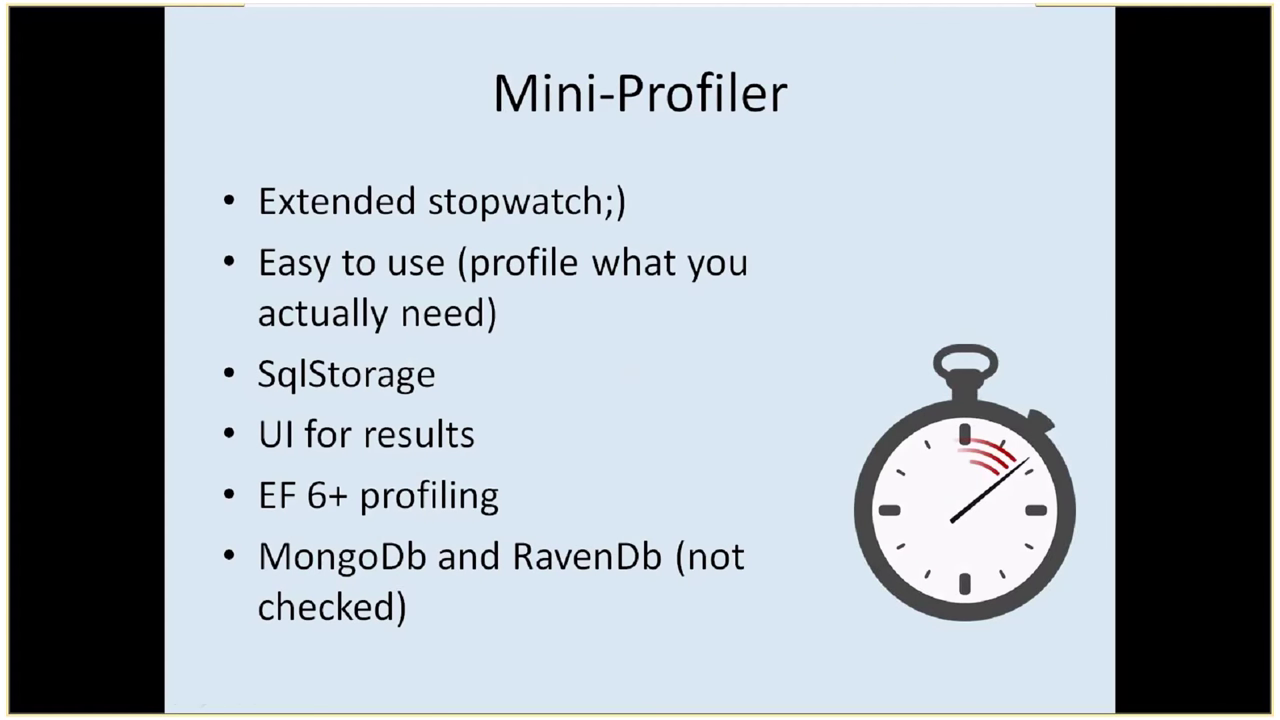
# - Return to Chrome, point out the results-index address, and open the Home/Index profiling session and select its page address
pyautogui.hotkey('alt', 'Tab')
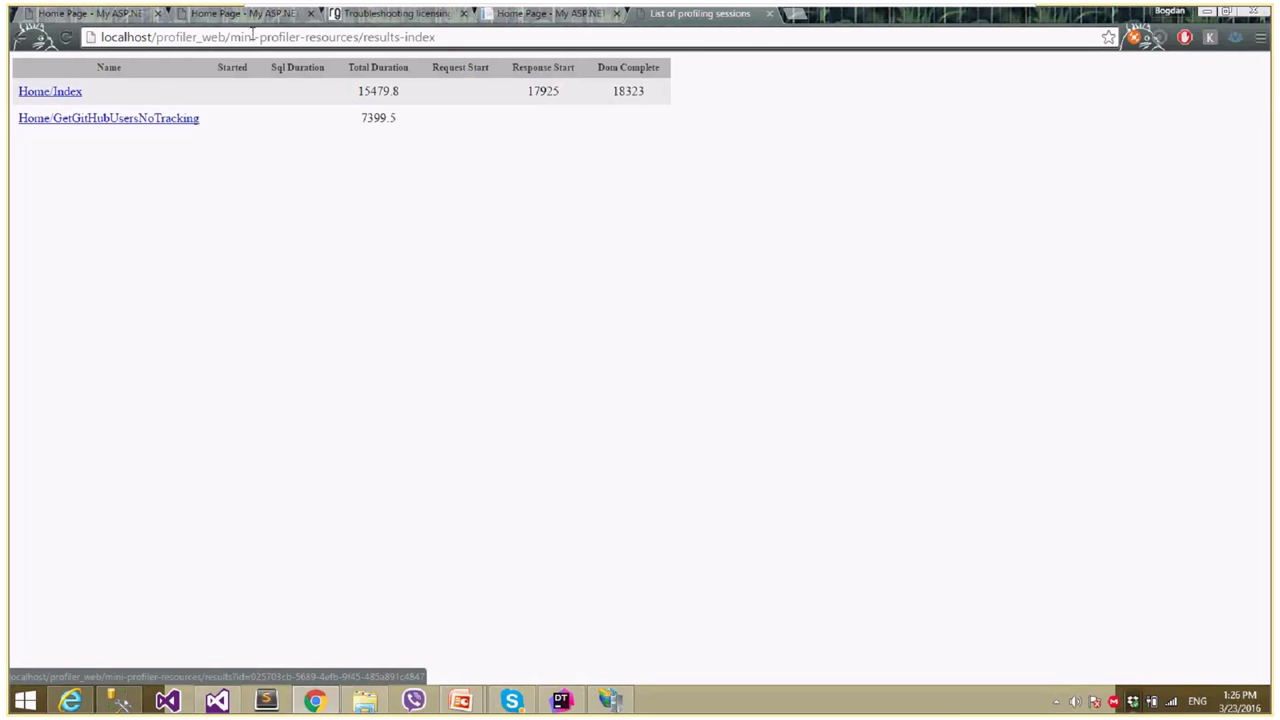
pyautogui.moveTo(230, 37); pyautogui.dragTo(482, 37)
pyautogui.click(482, 37)
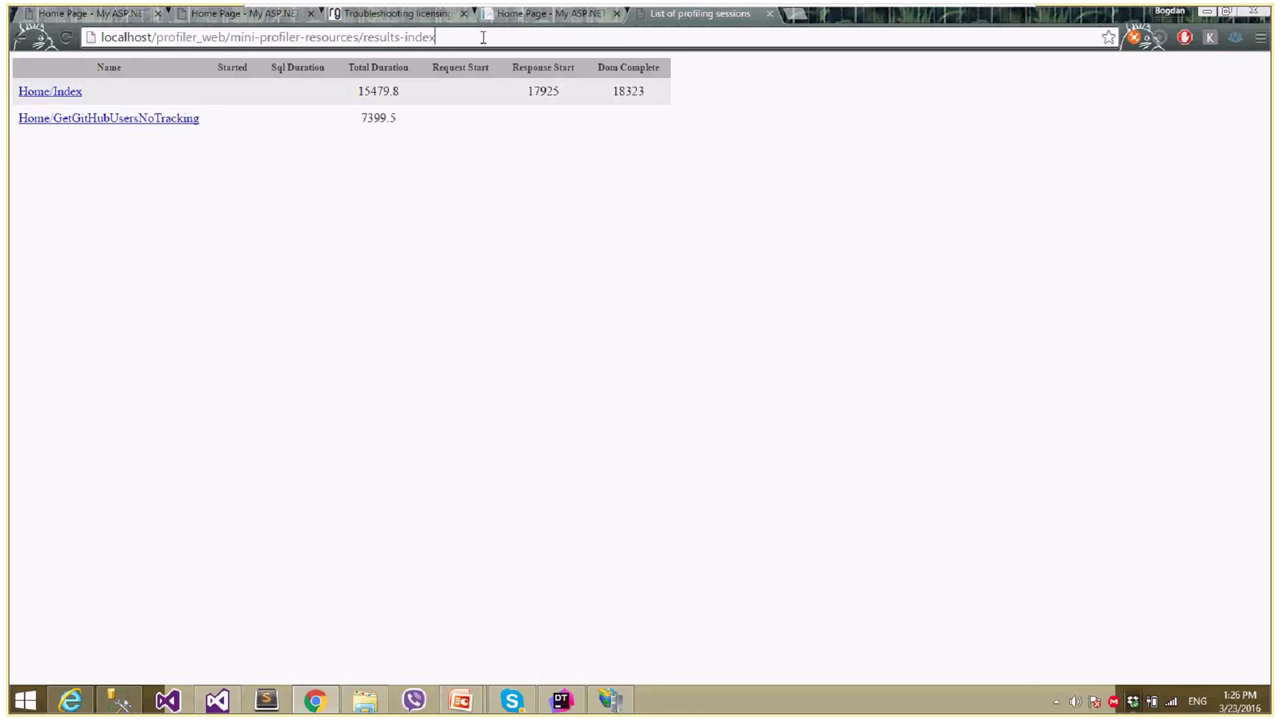
pyautogui.click(40, 92)
pyautogui.hotkey('ctrl', 'l')
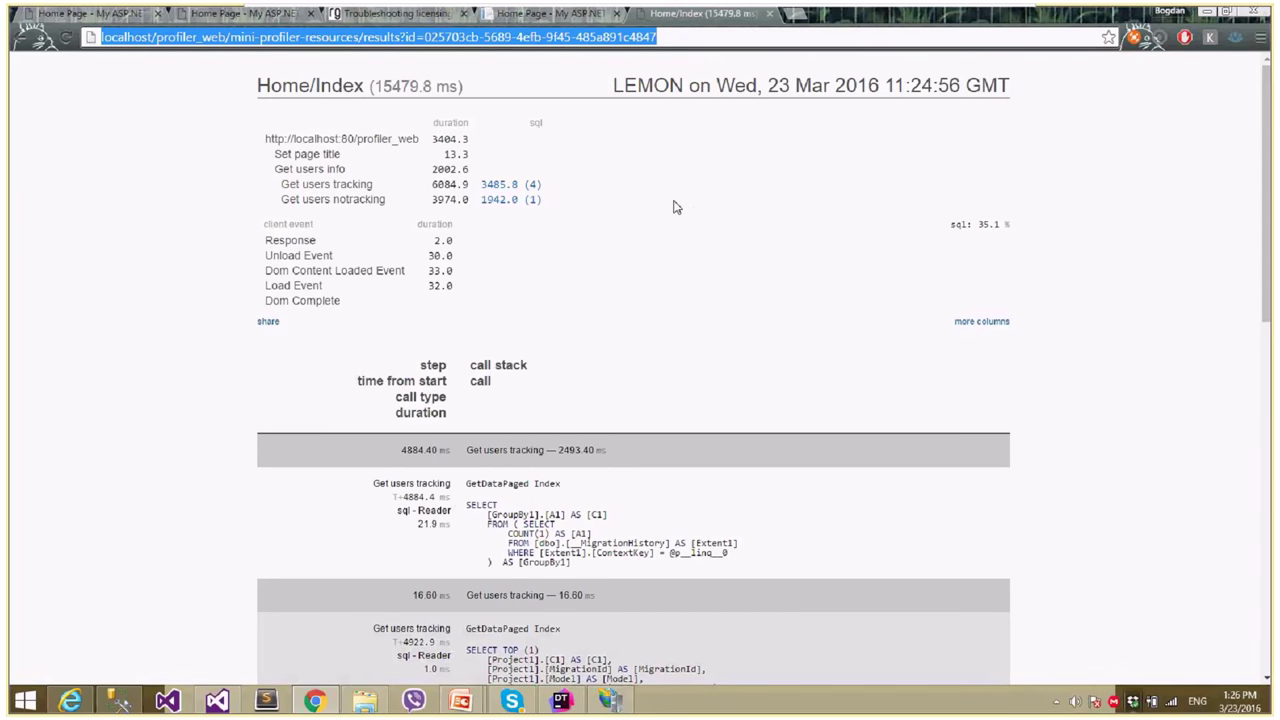
# - Examine the Home/Index result page, including the profiled URL, the recorded SQL queries and the SQL percentage
pyautogui.scroll(-2, 610, 243)
pyautogui.scroll(2, 560, 255)
pyautogui.click(293, 150)
pyautogui.moveTo(293, 148); pyautogui.dragTo(420, 141)
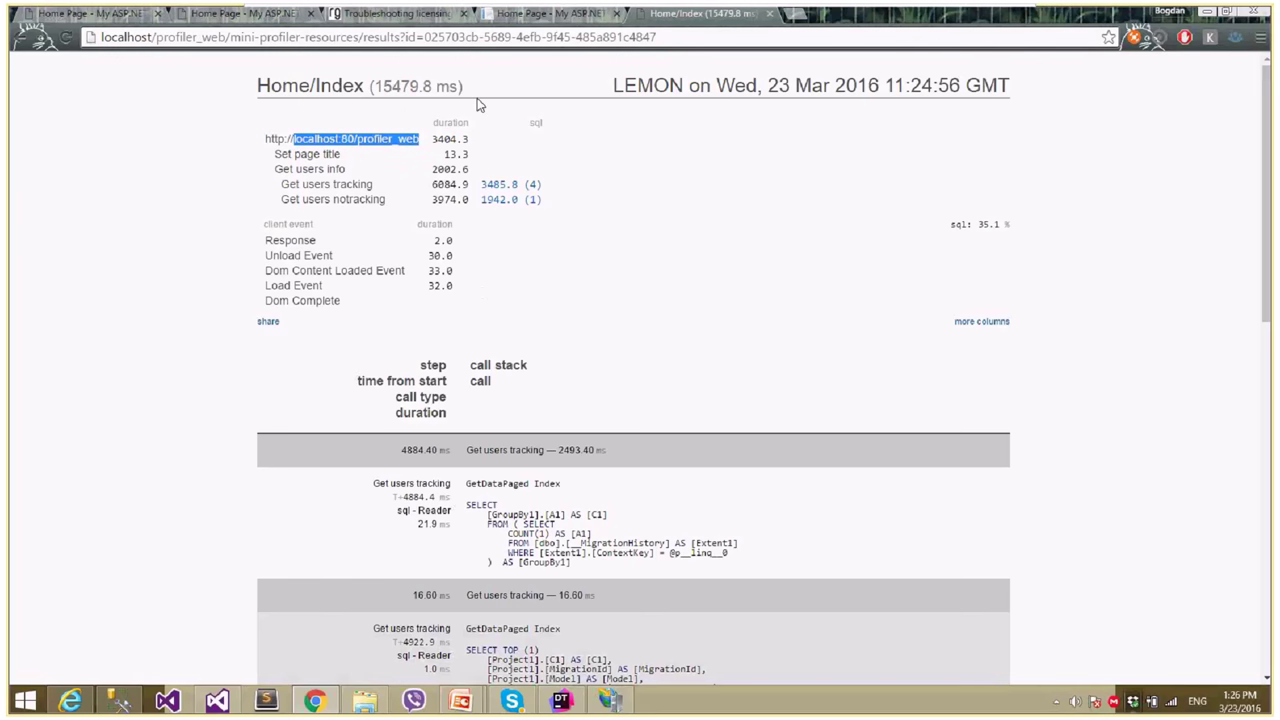
pyautogui.scroll(-4, 546, 265)
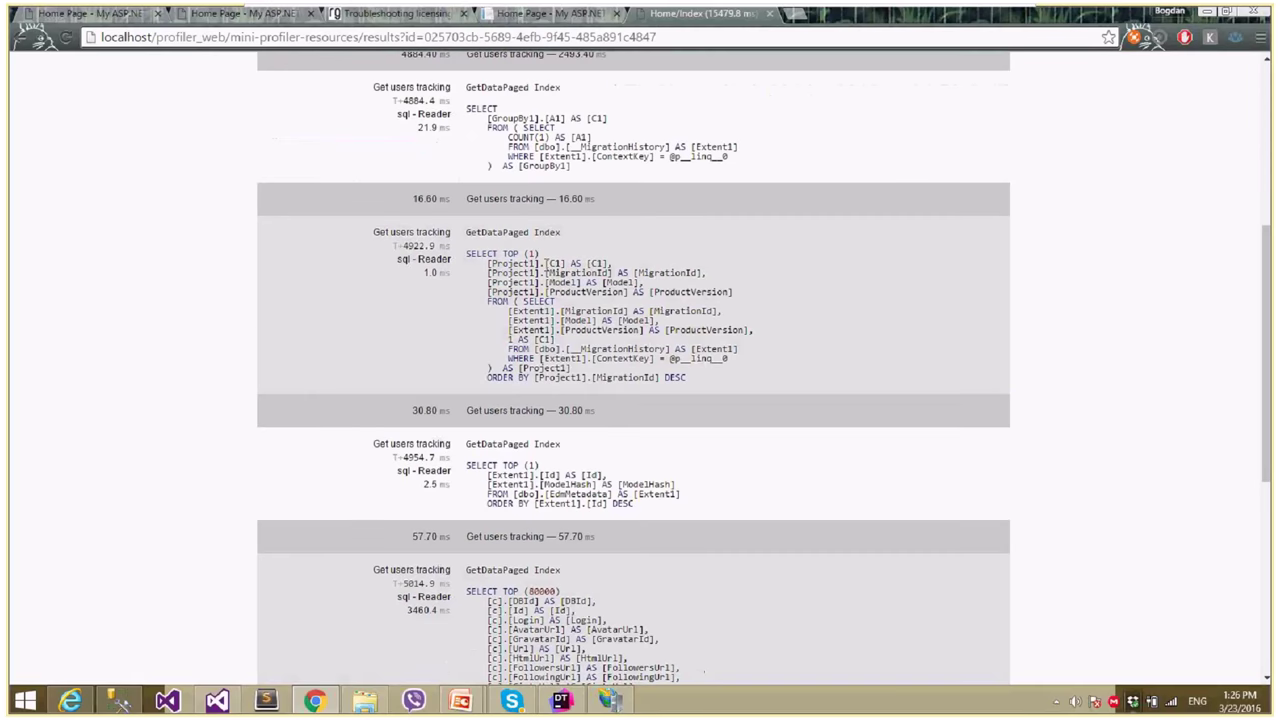
pyautogui.scroll(-5, 546, 265)
pyautogui.scroll(9, 591, 295)
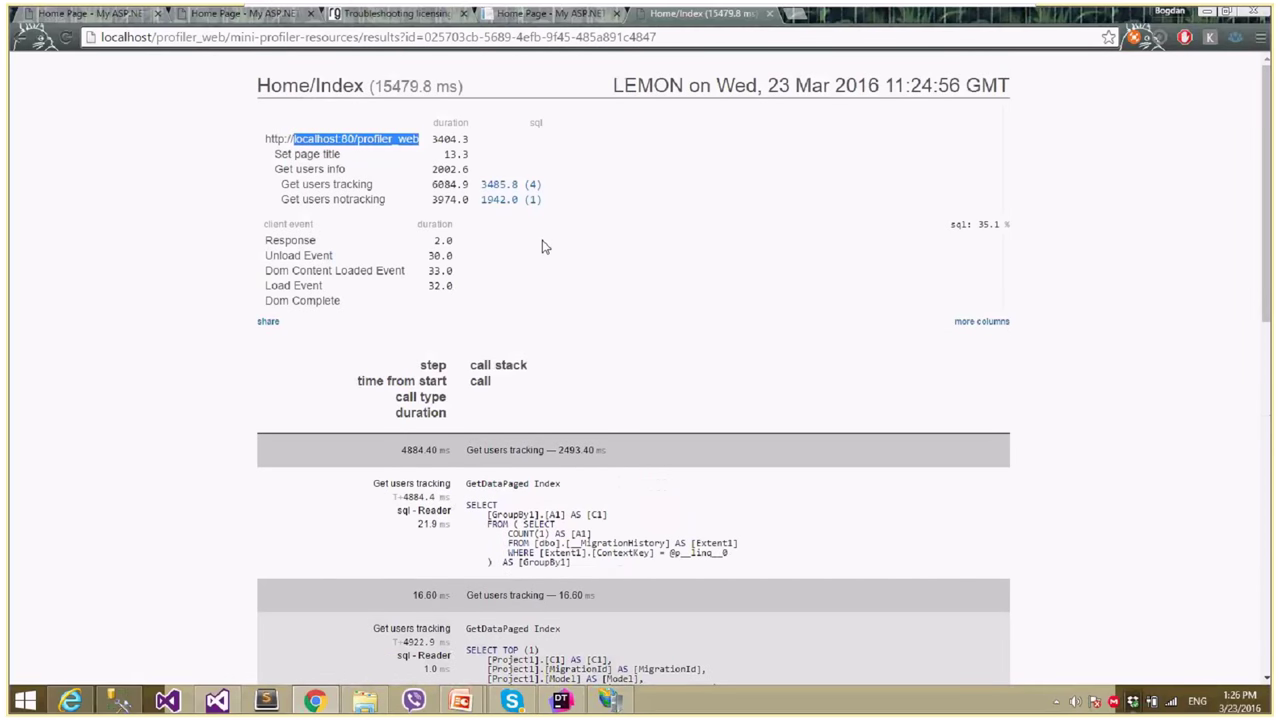
pyautogui.tripleClick(982, 224)
pyautogui.click(947, 246)
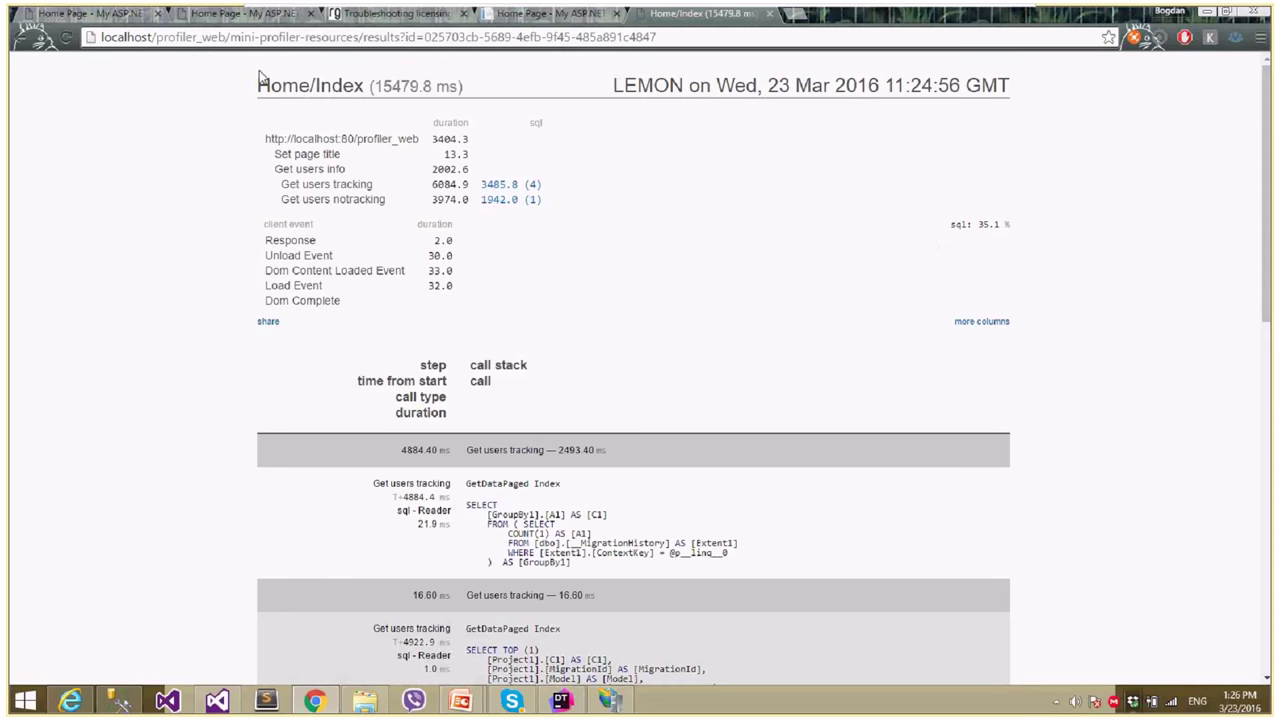
# - Select the Home/Index result page's address and switch back to the Mini-Profiler slide in PowerPoint
pyautogui.click(270, 38)
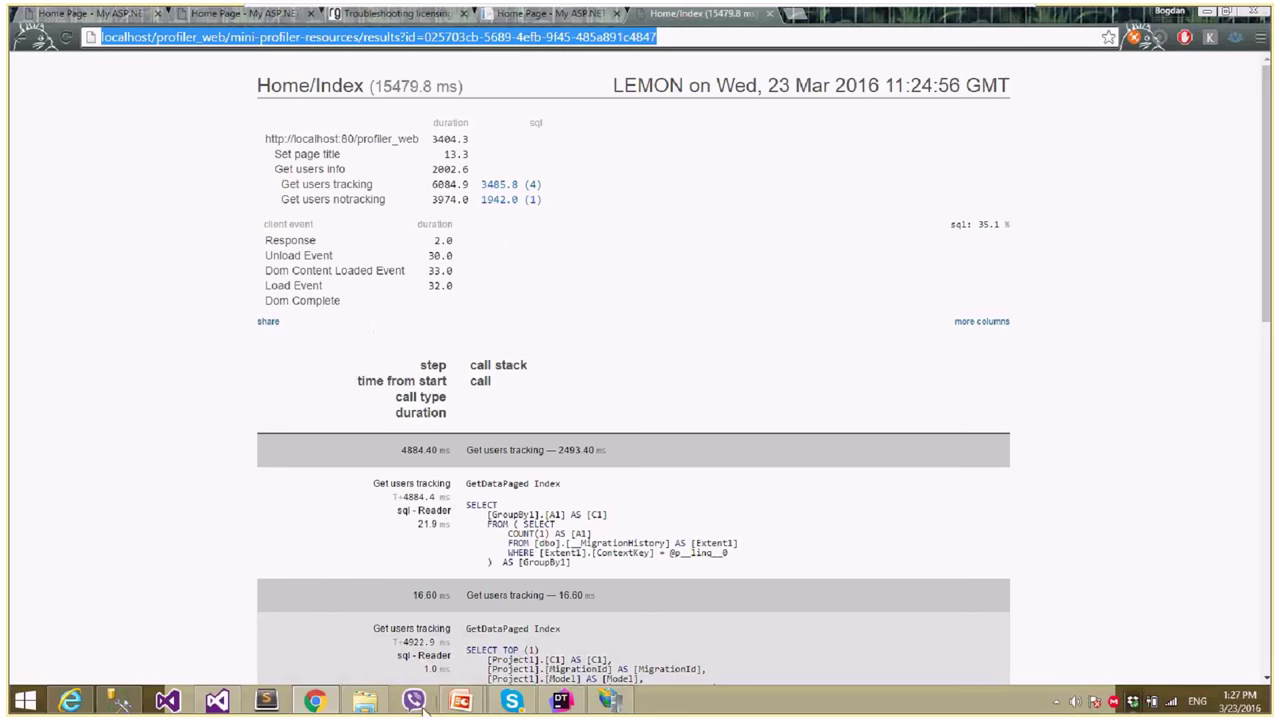
pyautogui.click(458, 704)
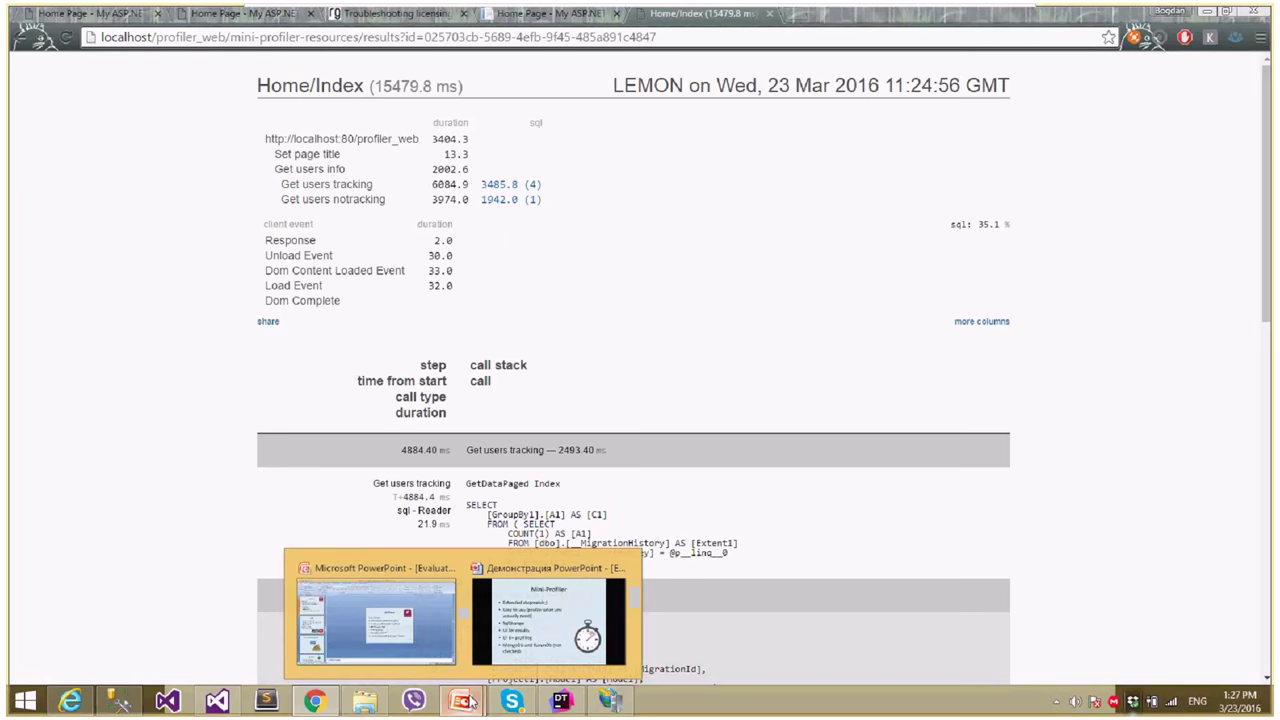
pyautogui.click(544, 619)
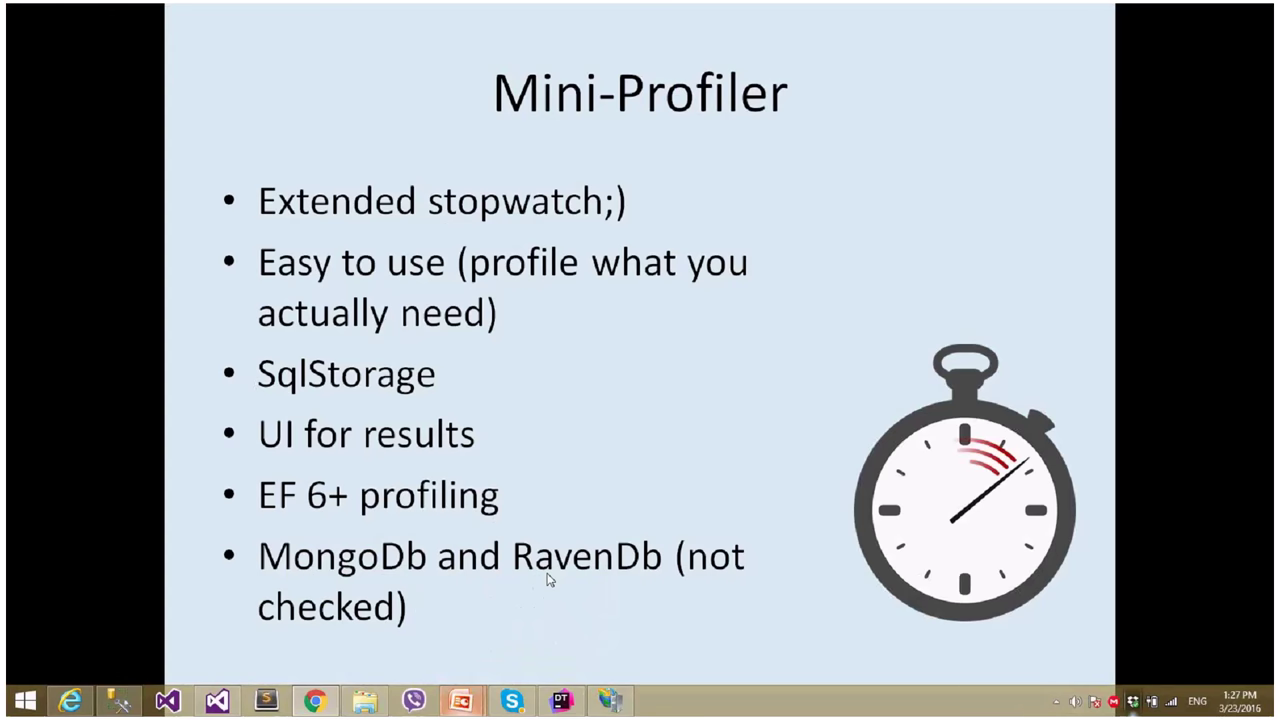
# - Advance the slide show past the "Too fast local" slide to the dotMemory slide
pyautogui.click(588, 333)
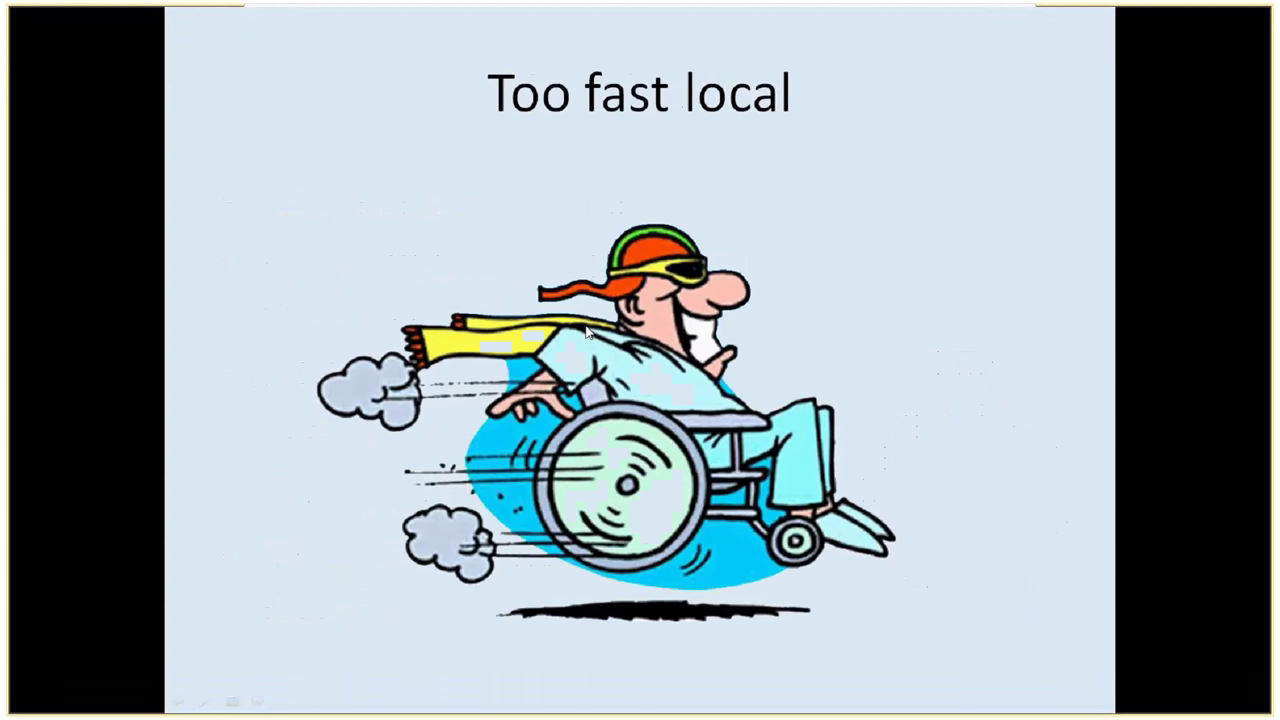
pyautogui.click(588, 333)
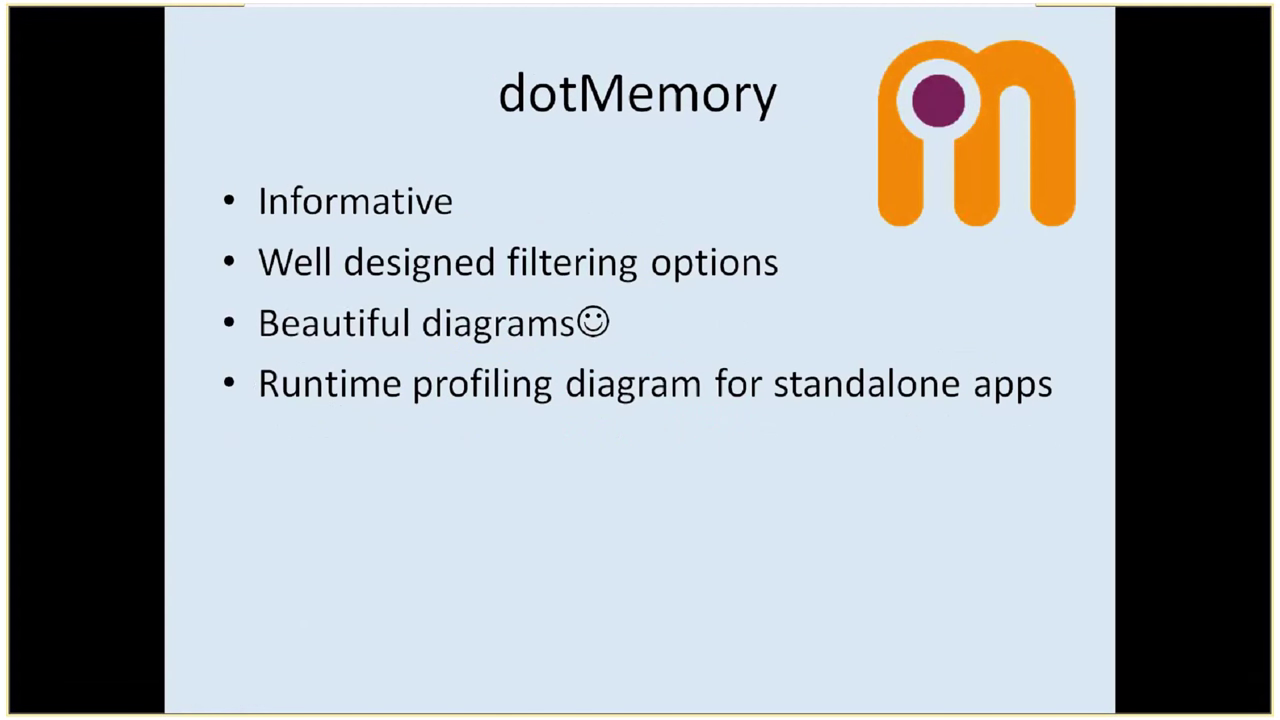
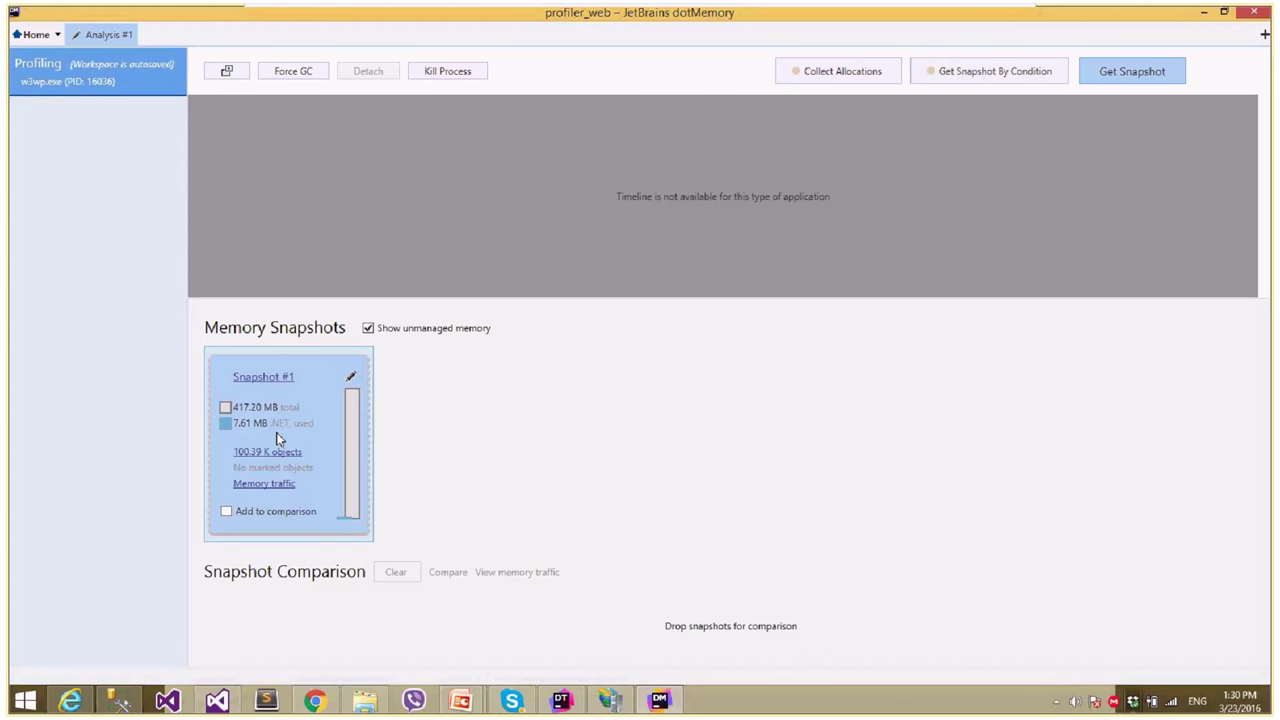
# - Switch to Chrome and load localhost/profiler_web/home/IncreaseObjects twice to generate more objects in the profiled application
pyautogui.hotkey('alt', 'Tab')
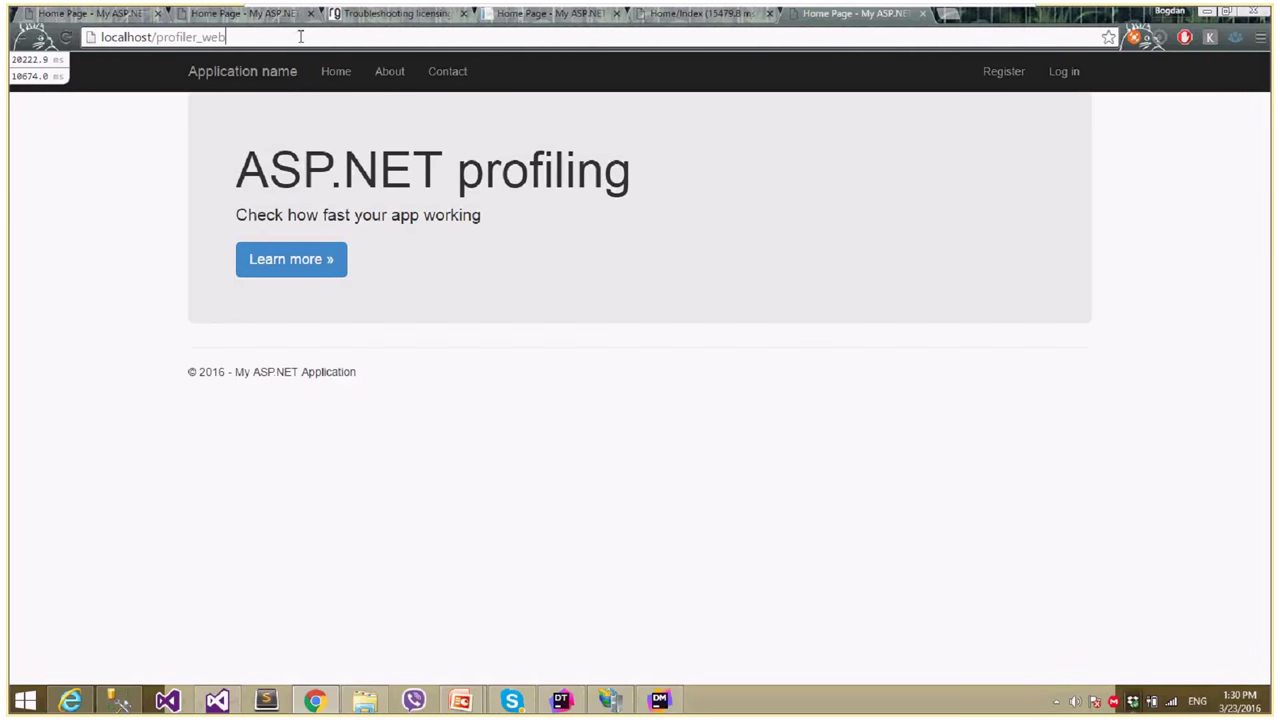
pyautogui.write('/')
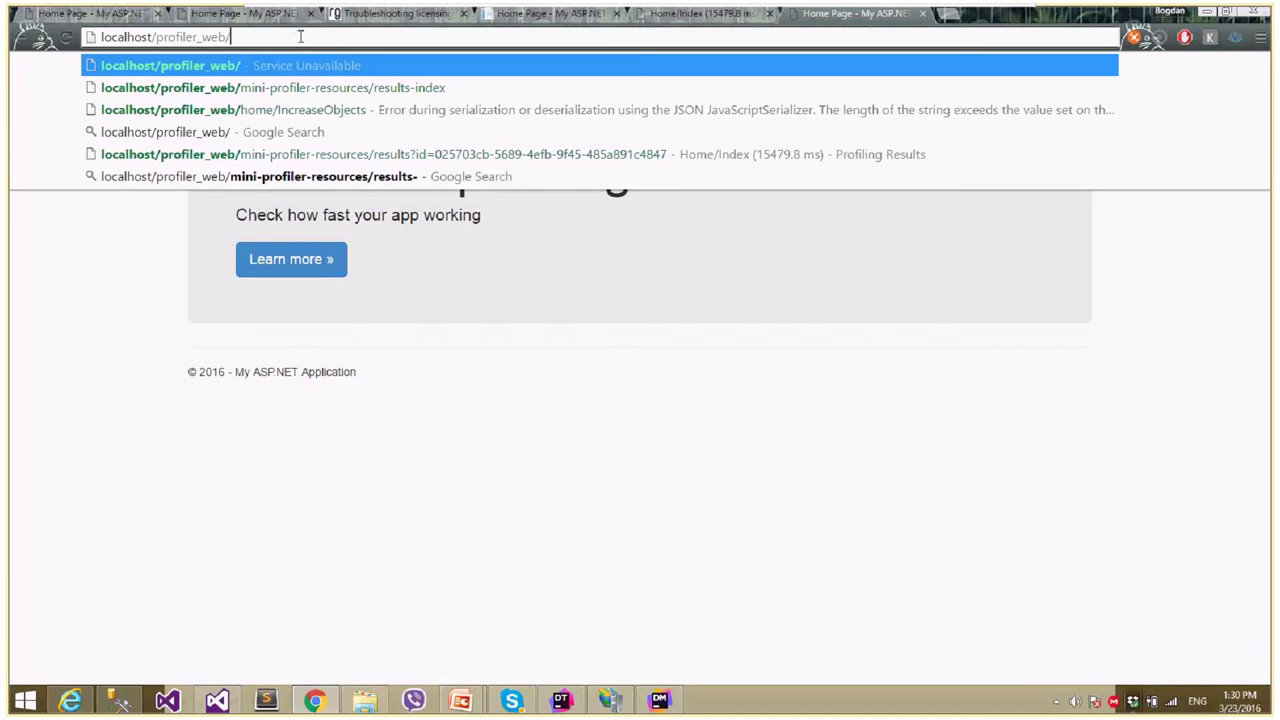
pyautogui.press('Down')
pyautogui.press('Down')
pyautogui.press('Return')
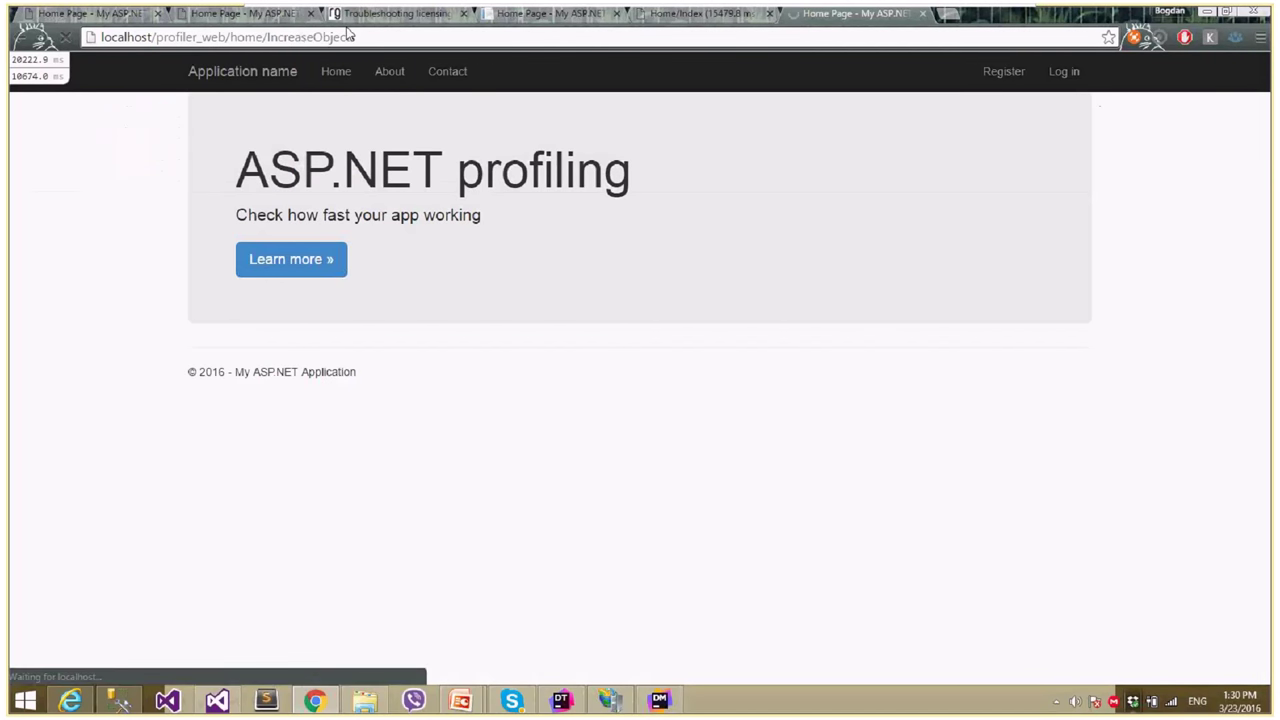
pyautogui.click(407, 44)
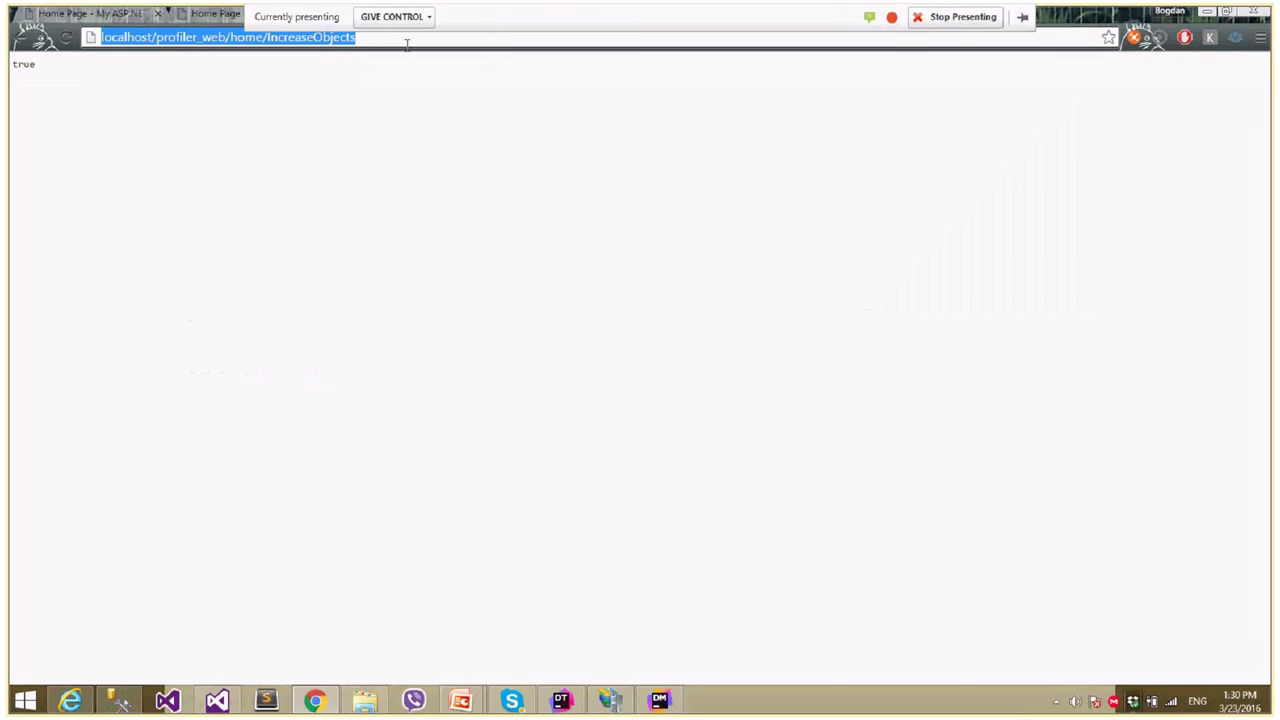
pyautogui.press('Return')
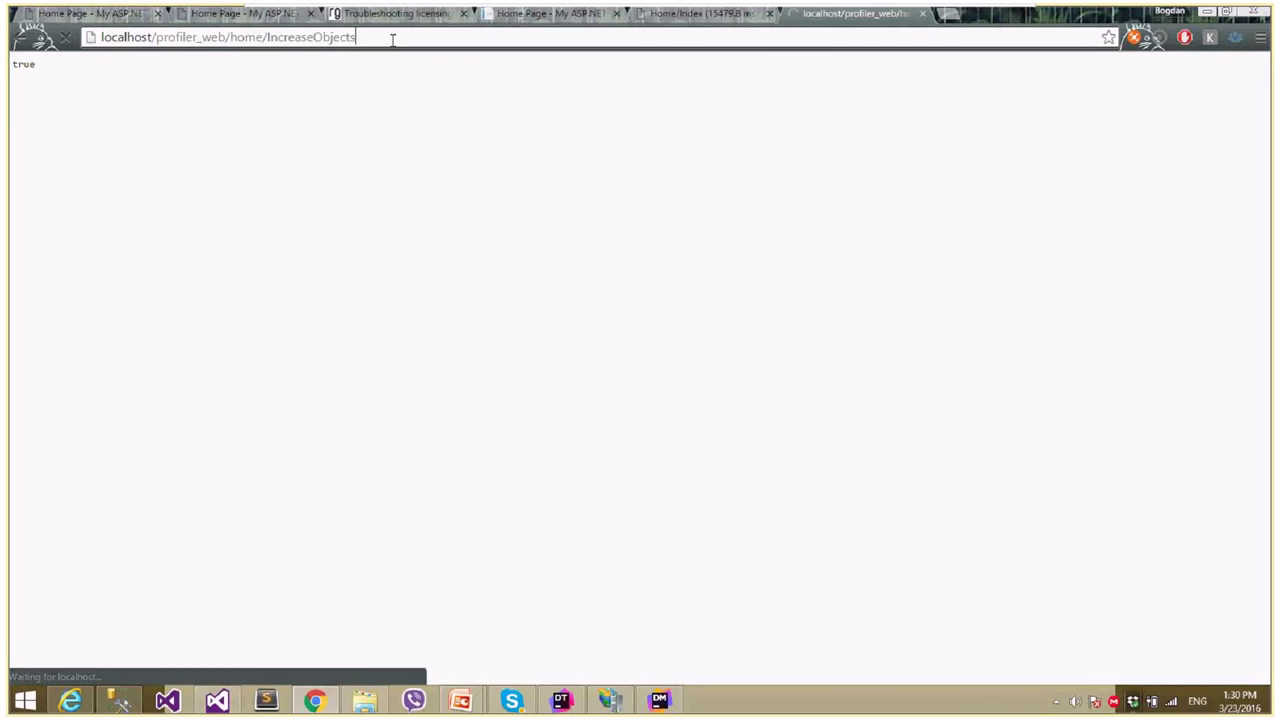
pyautogui.click(393, 40)
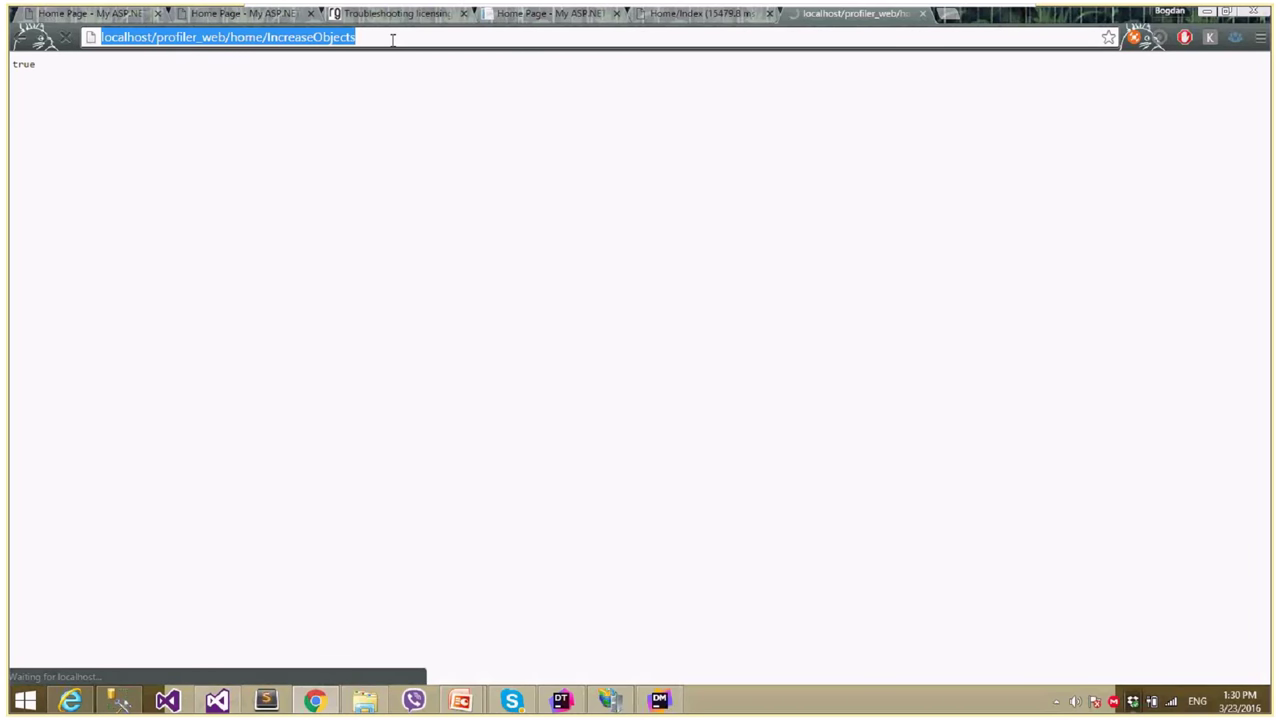
# - Switch to dotMemory, take a second memory snapshot and compare Snapshot #1 with Snapshot #2
pyautogui.click(670, 705)
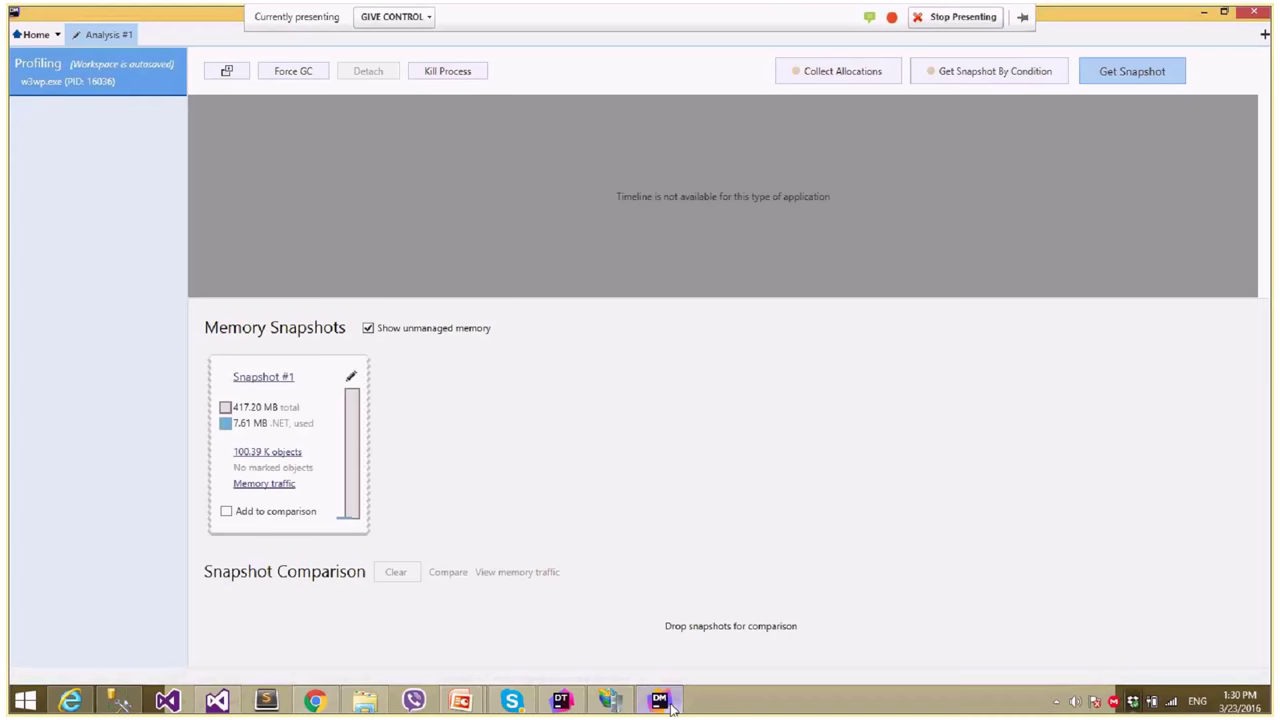
pyautogui.click(1111, 77)
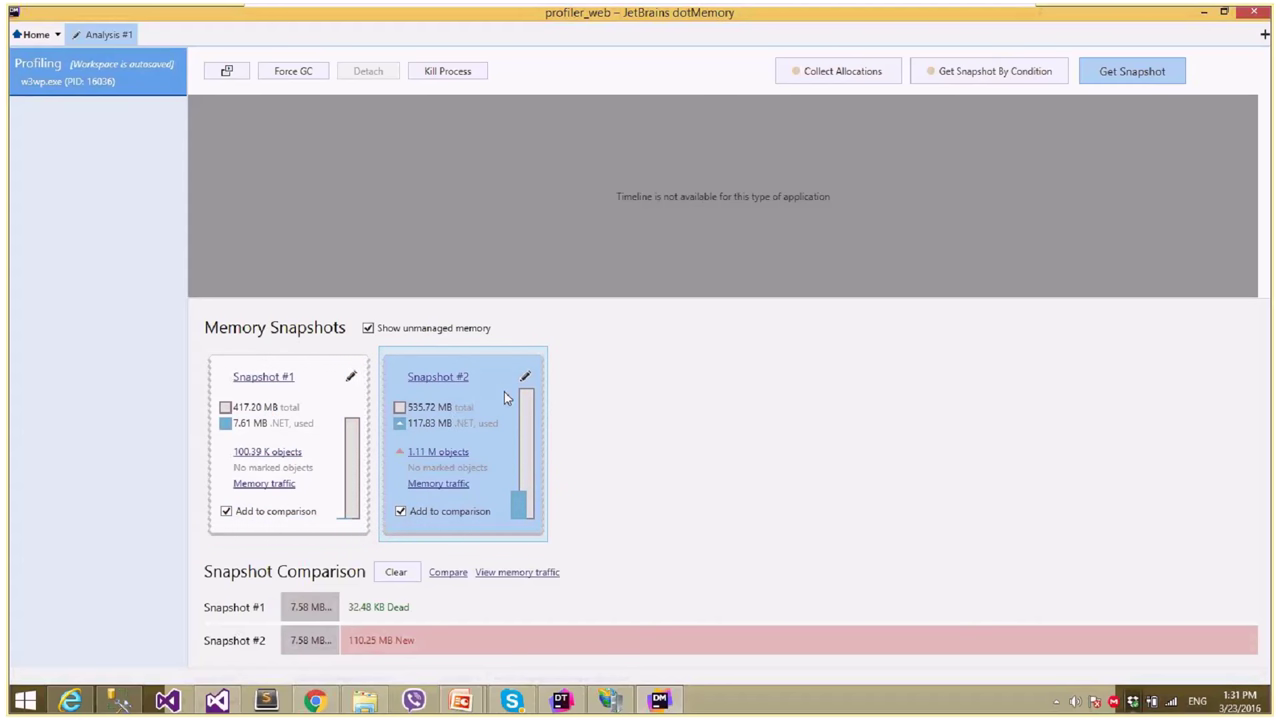
pyautogui.moveTo(505, 398); pyautogui.dragTo(449, 651)
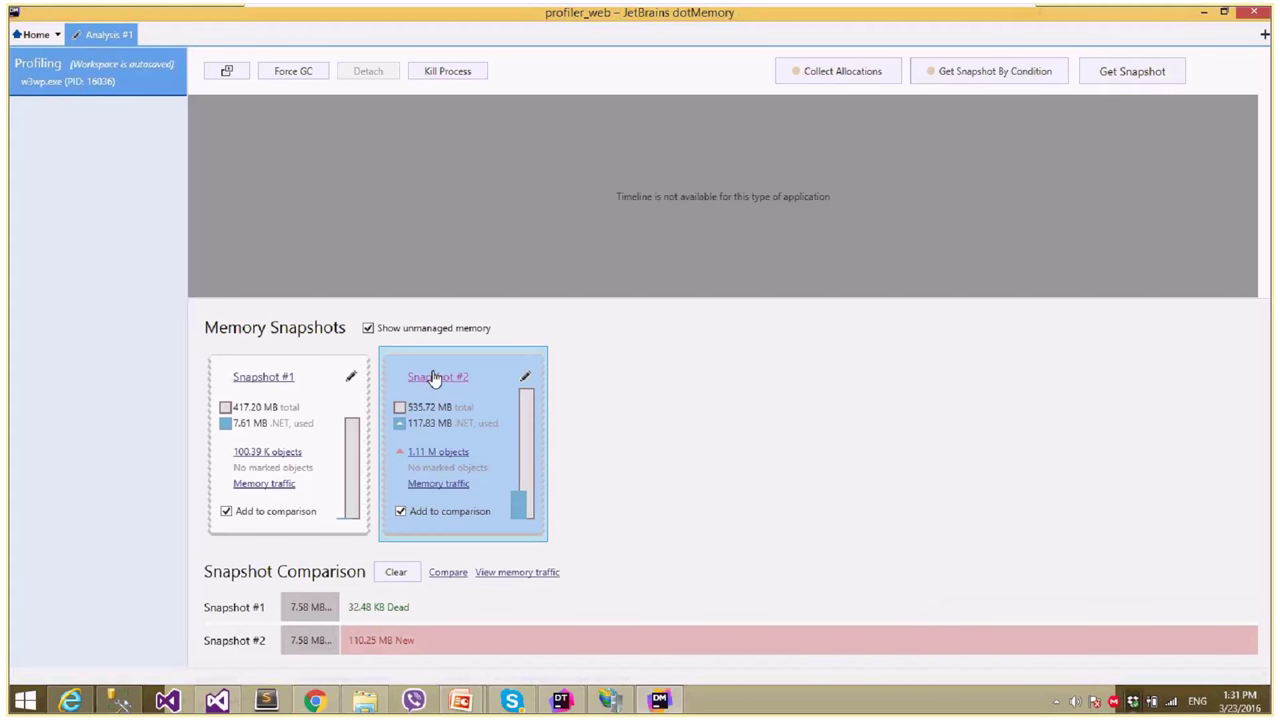
pyautogui.click(448, 573)
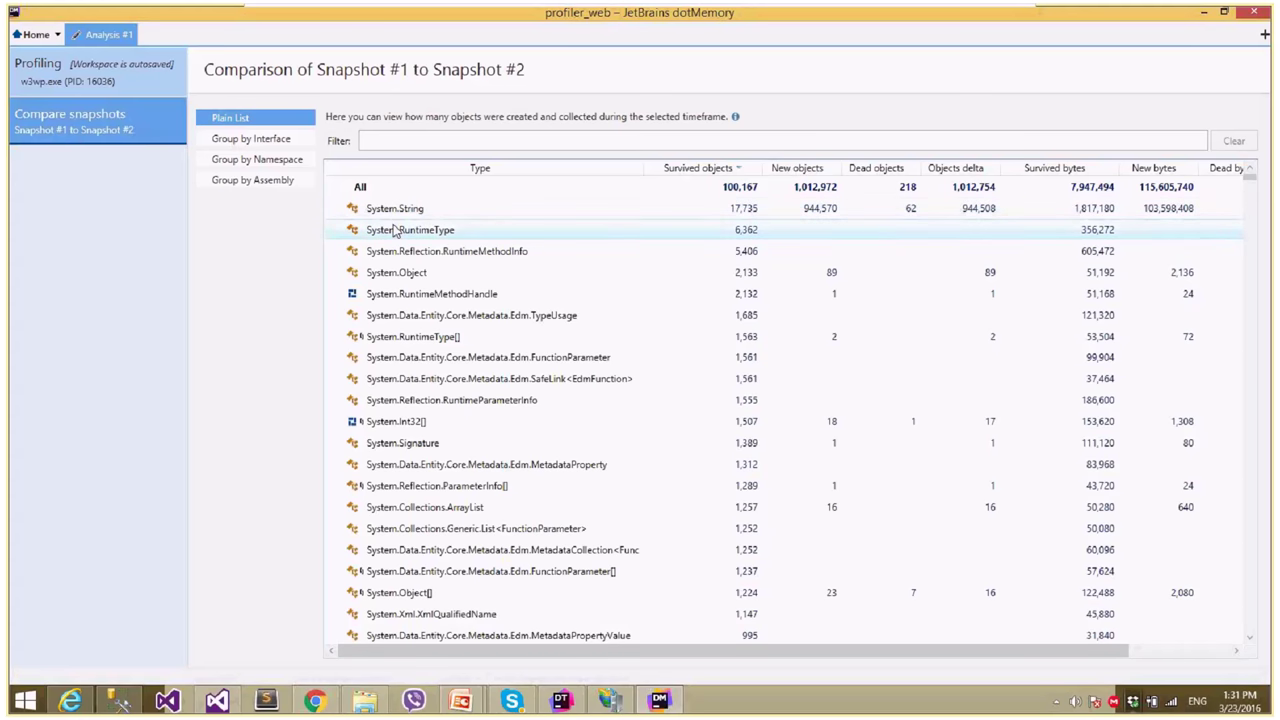
# - Group the comparison by namespace and drill through VSProfiling, Models and DBModels to select the GitHubUser type
pyautogui.click(271, 163)
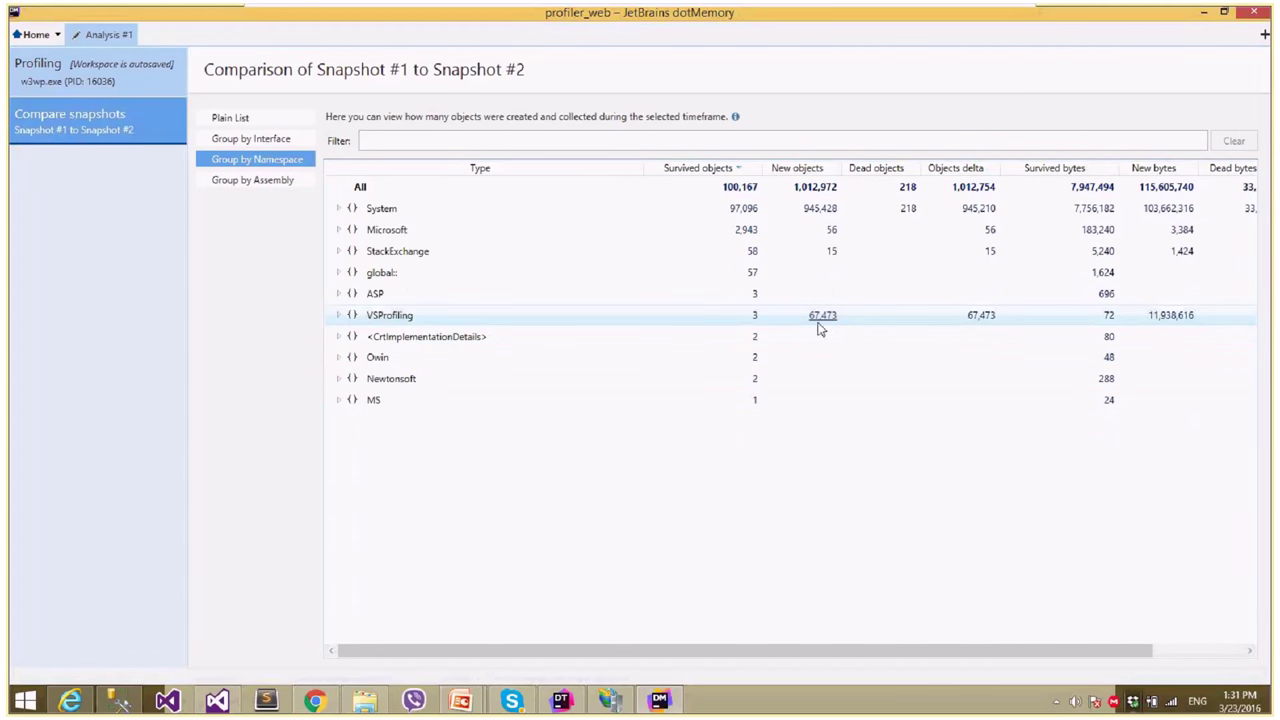
pyautogui.click(338, 316)
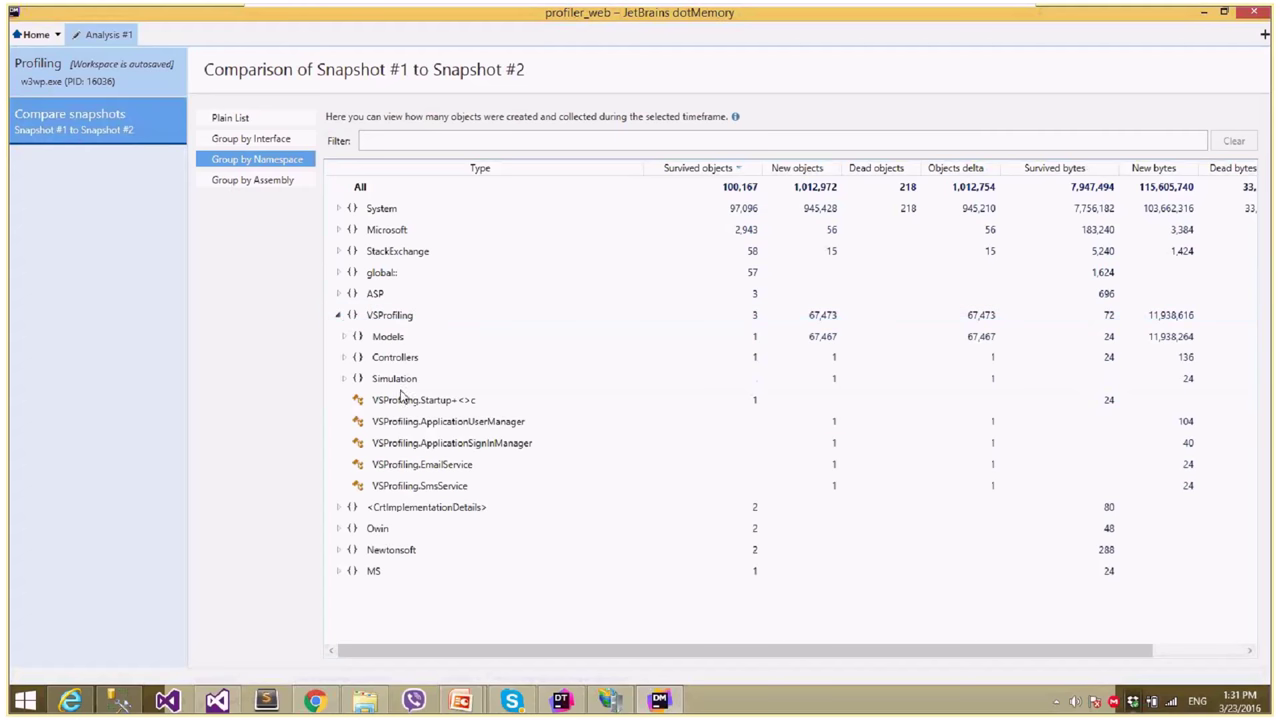
pyautogui.click(348, 338)
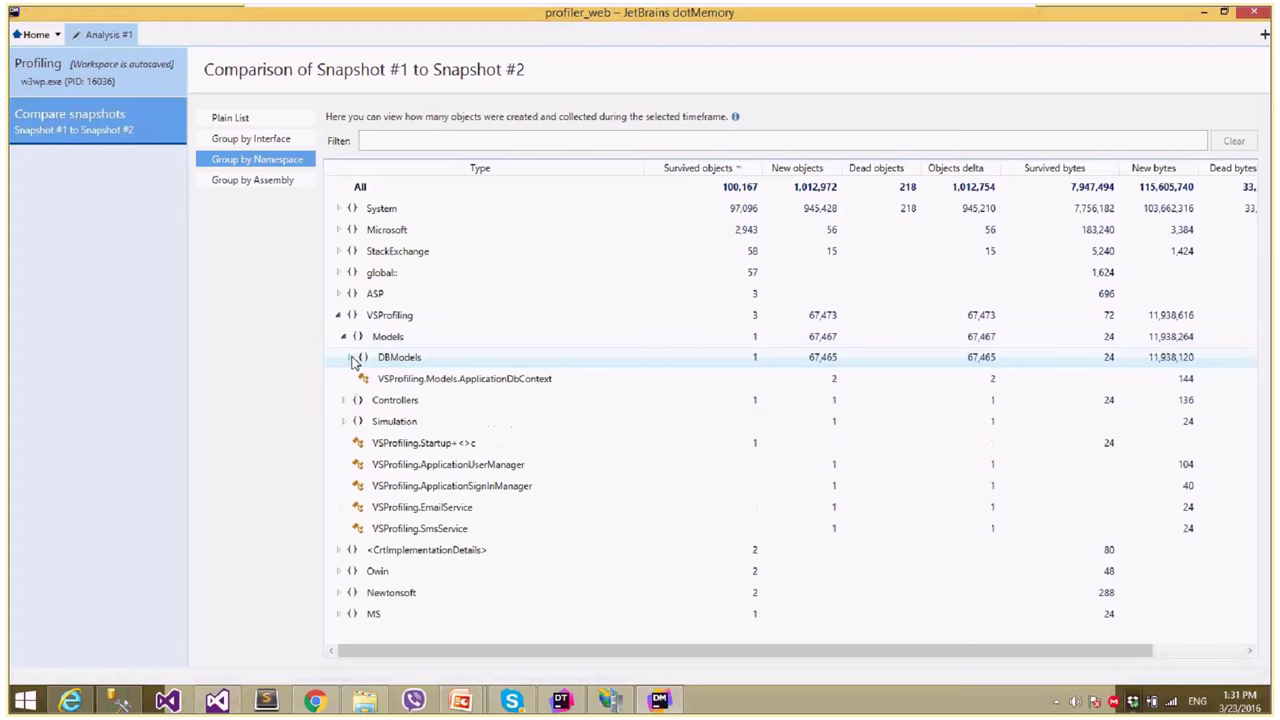
pyautogui.click(349, 357)
pyautogui.click(437, 401)
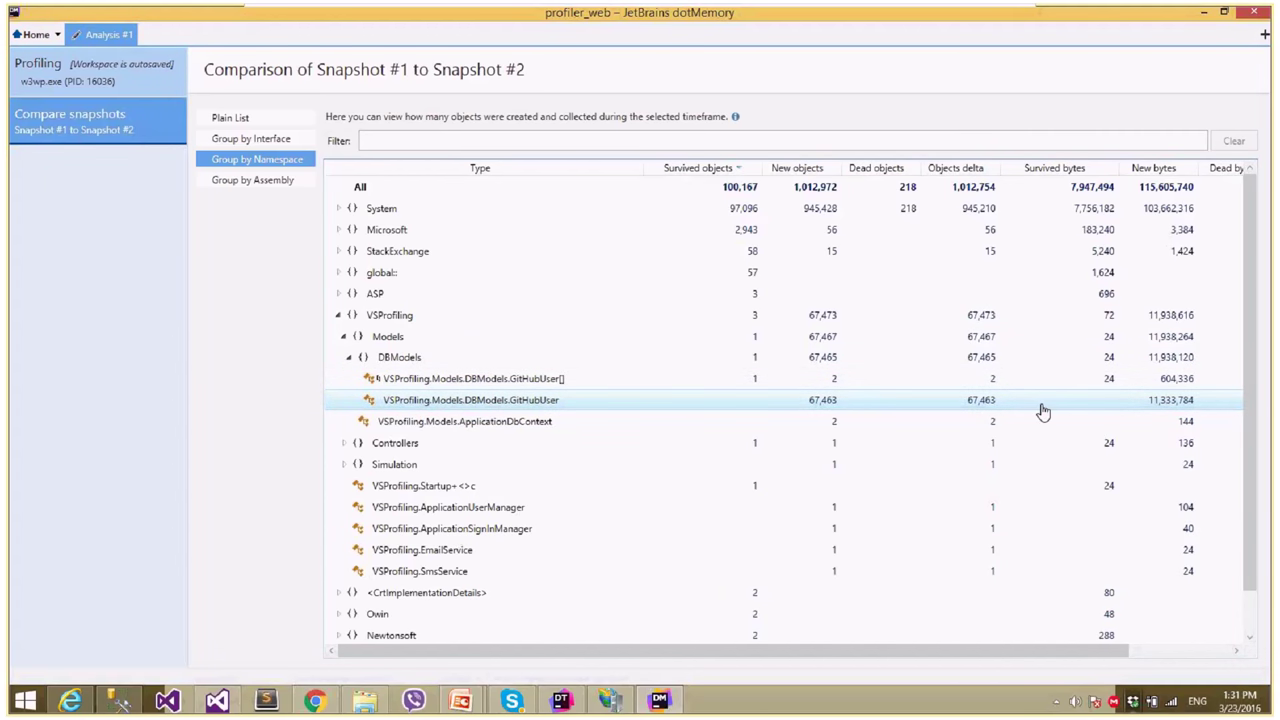
pyautogui.moveTo(975, 655)
pyautogui.mouseDown()
pyautogui.moveTo(987, 657)
pyautogui.moveTo(975, 657)
pyautogui.mouseUp()
pyautogui.click(428, 401)
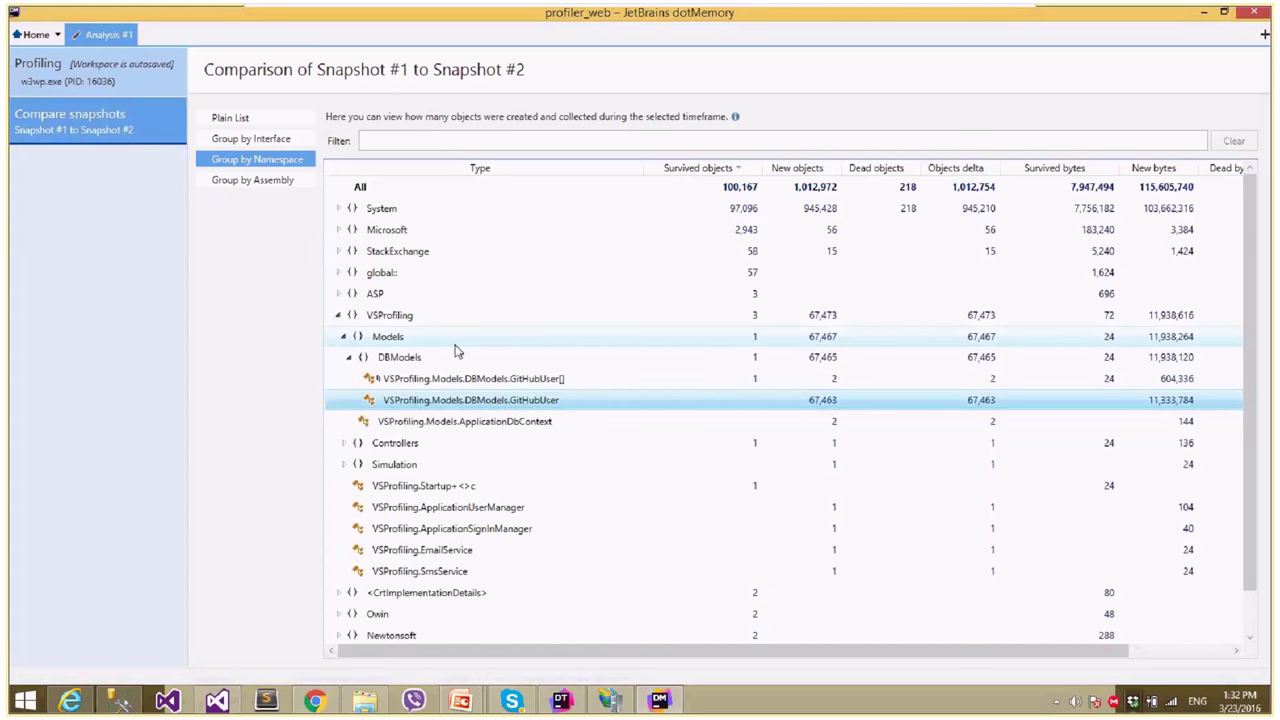
# - Collapse the DBModels, Models and VSProfiling namespaces and expand VSProfiling again
pyautogui.click(348, 357)
pyautogui.click(343, 336)
pyautogui.click(338, 315)
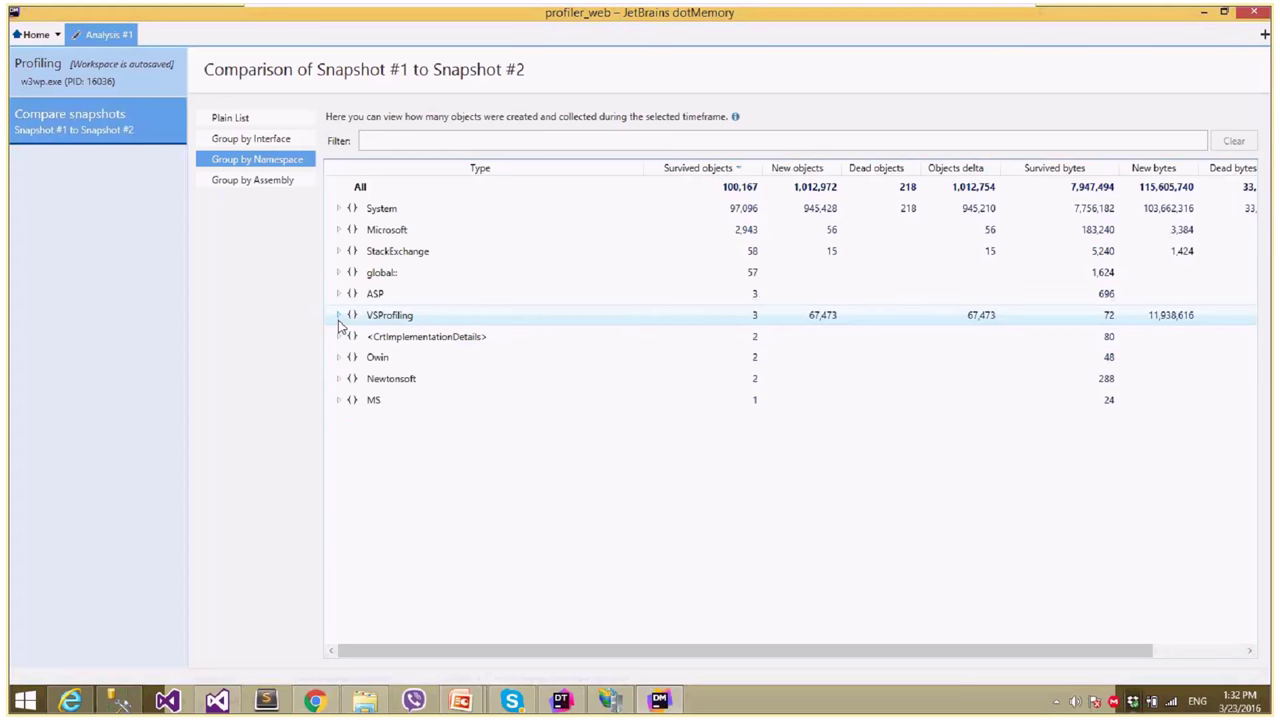
pyautogui.click(338, 318)
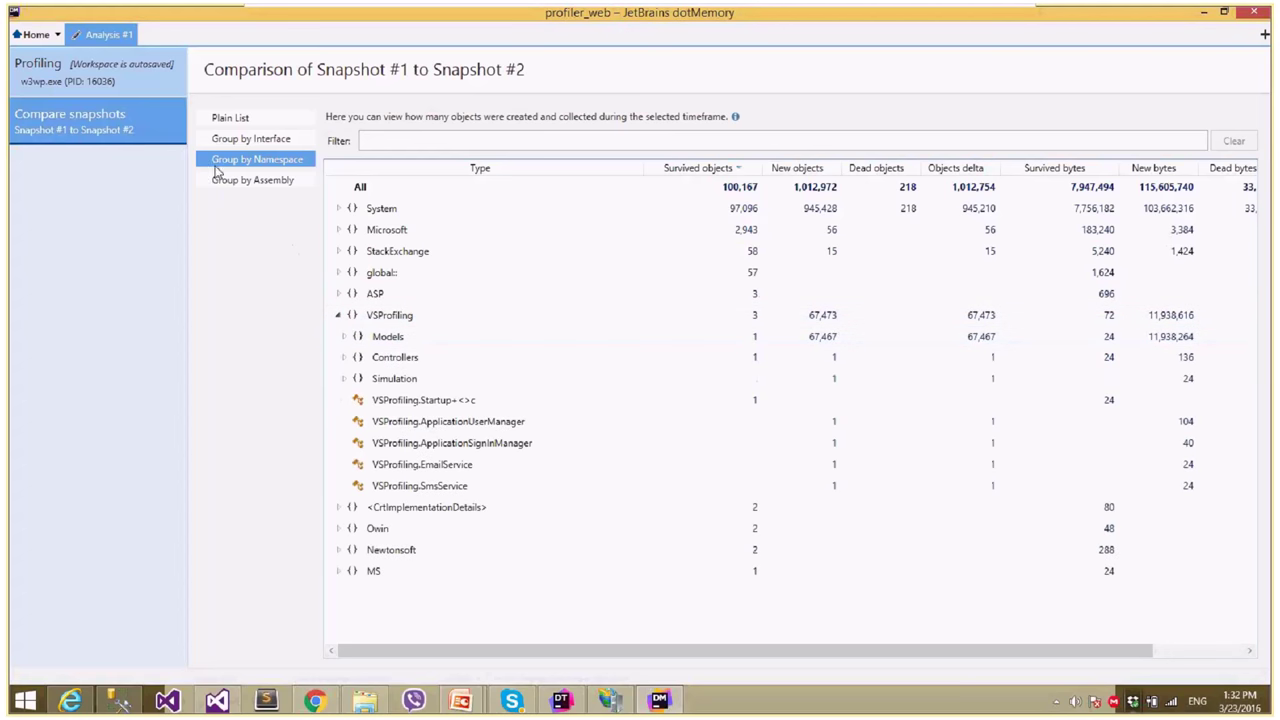
# - Return to the Profiling overview, check the IncreaseObjects page in Chrome and reopen the snapshot comparison in dotMemory
pyautogui.click(125, 67)
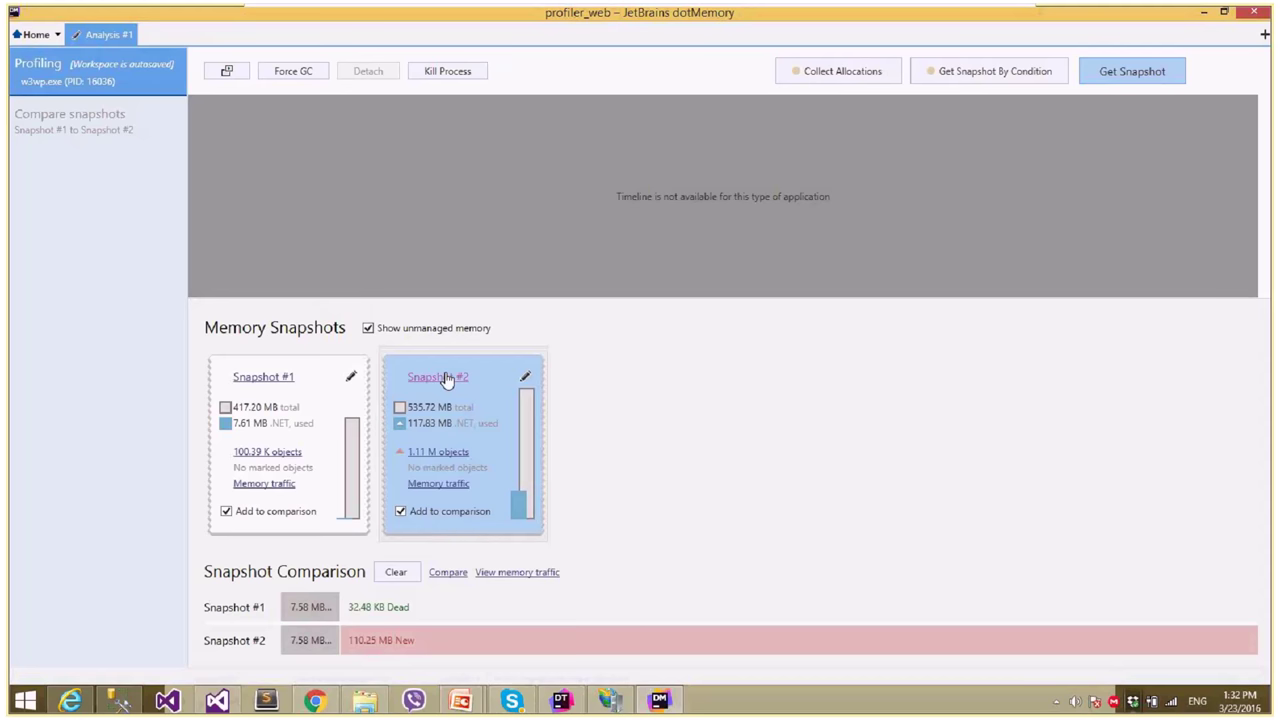
pyautogui.hotkey('alt', 'Tab')
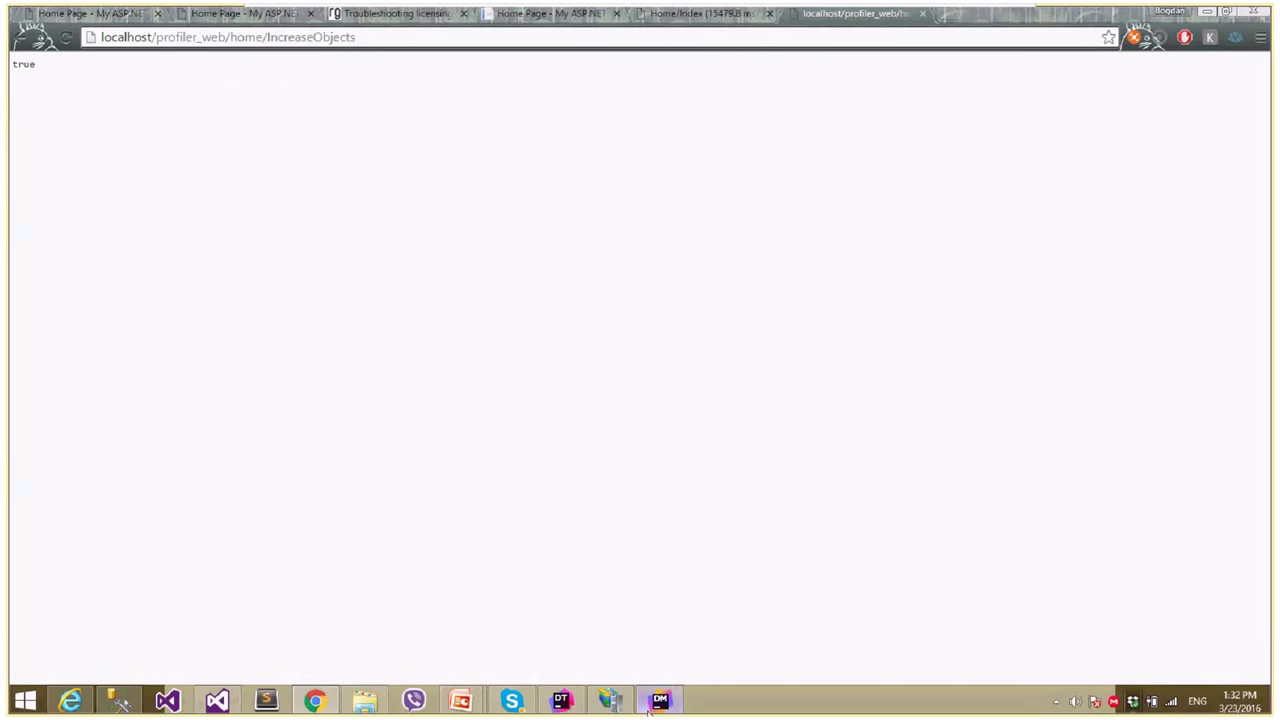
pyautogui.click(652, 704)
pyautogui.click(74, 116)
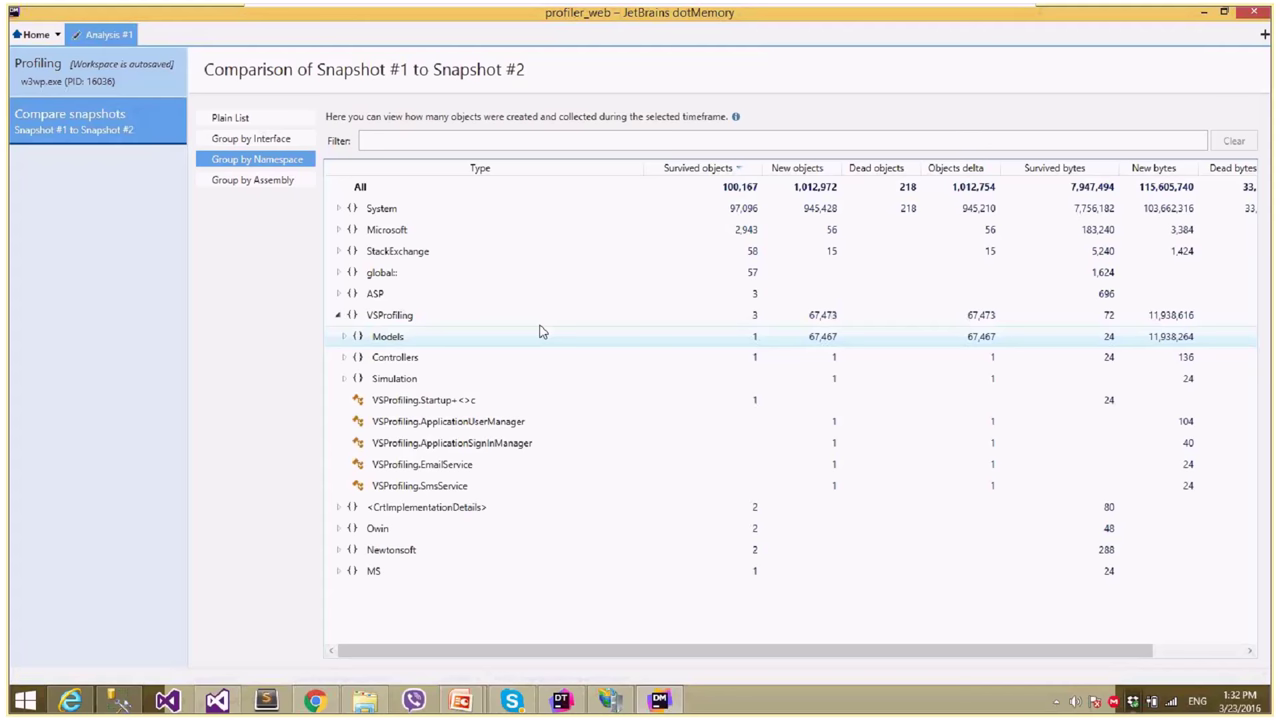
# - Expand Models and DBModels under VSProfiling and select the GitHubUser type to examine its new objects
pyautogui.click(578, 342)
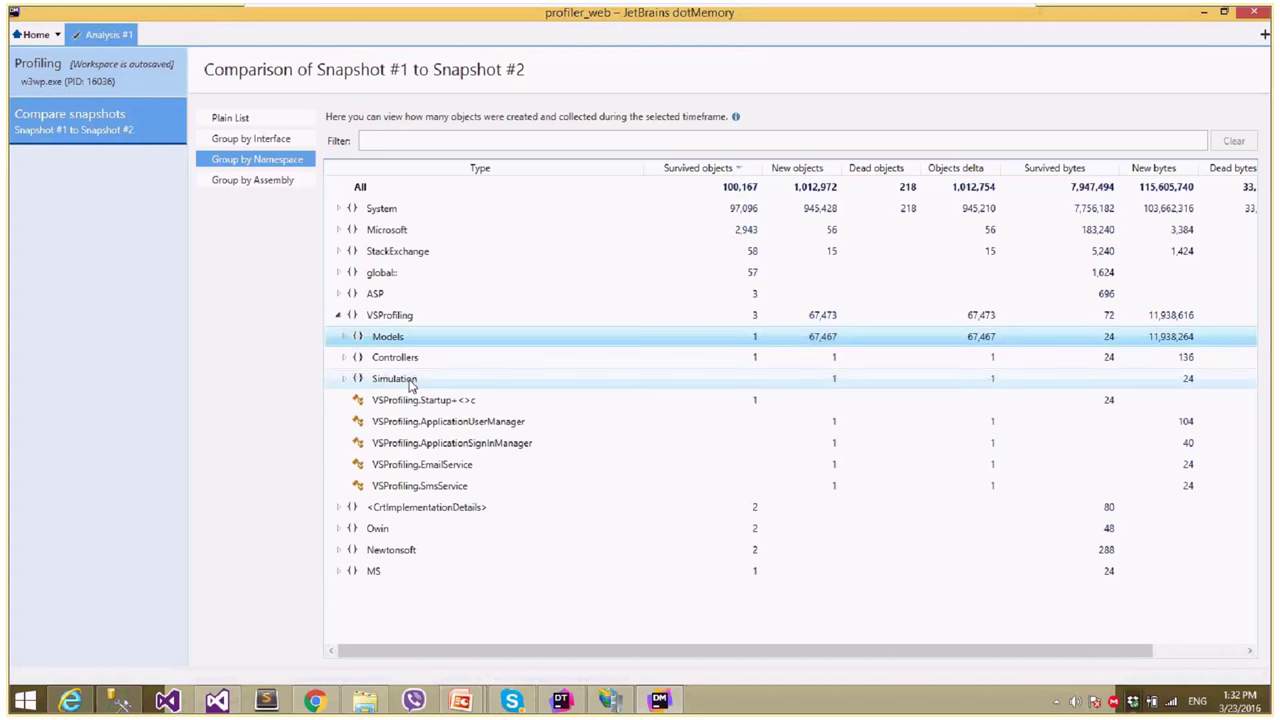
pyautogui.click(344, 336)
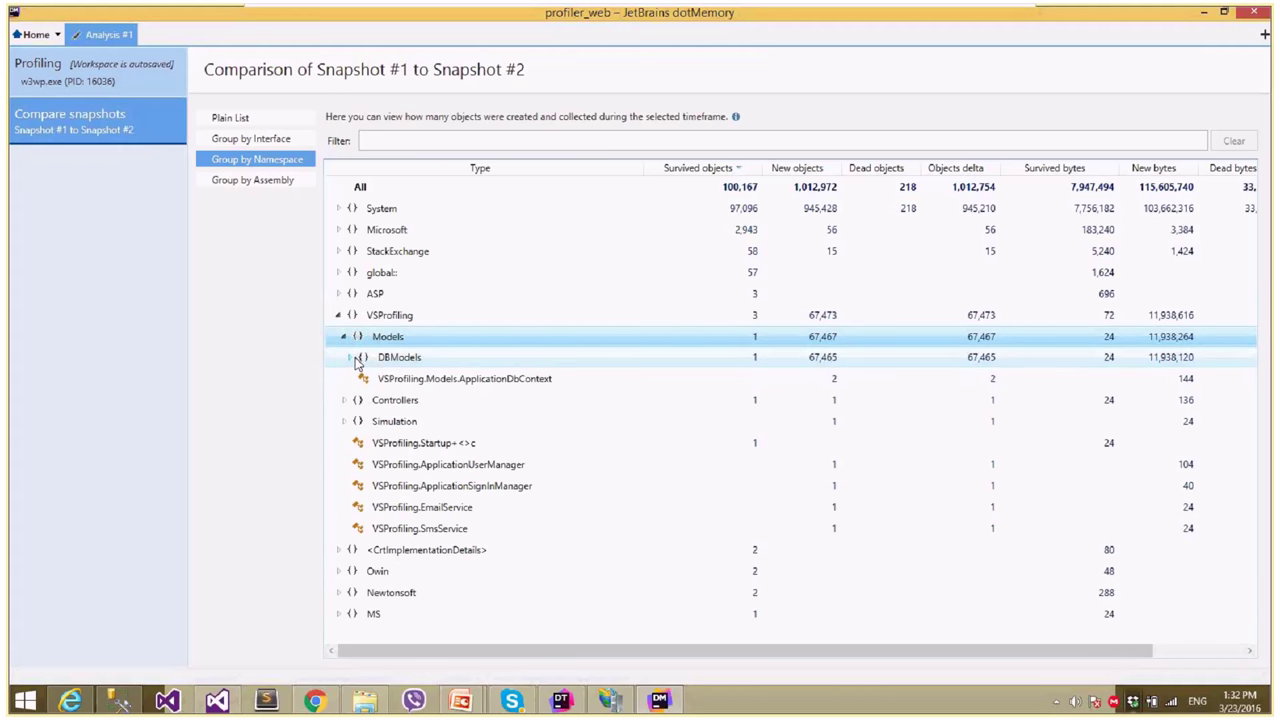
pyautogui.click(349, 357)
pyautogui.click(440, 400)
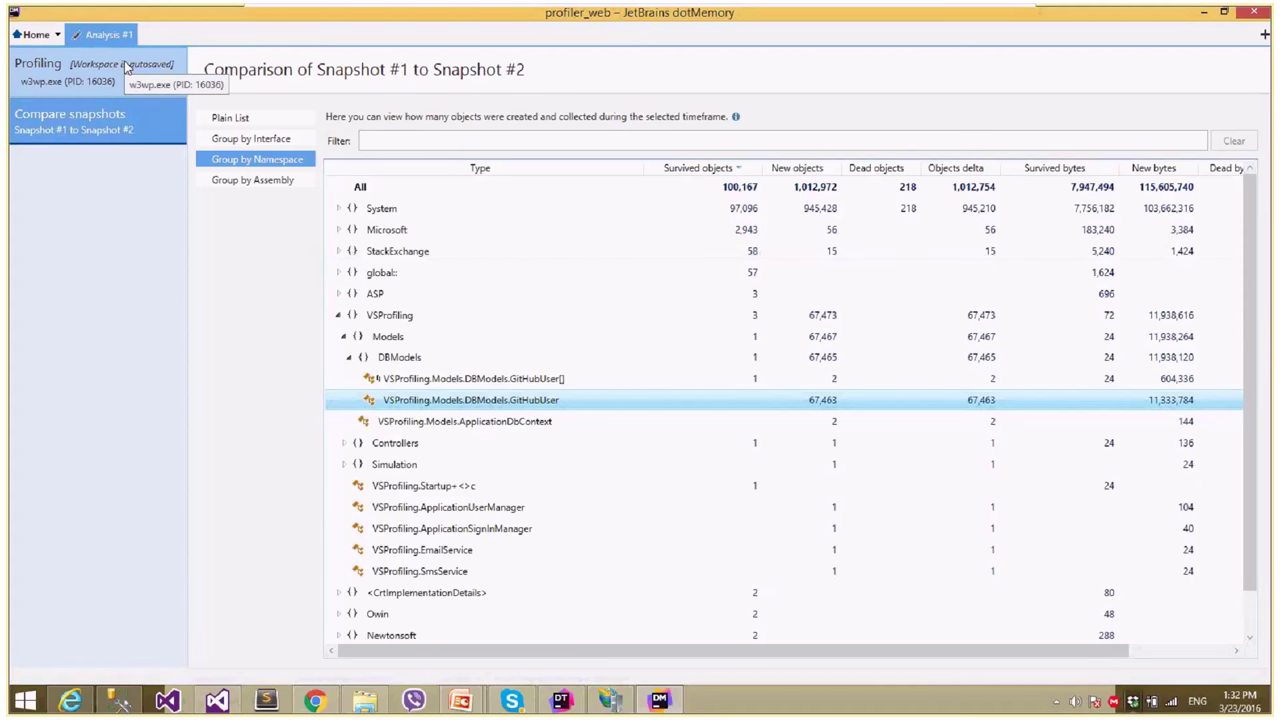
# - Go back to the Profiling overview, open Snapshot #2 and open GitHubUser from its Largest Size list
pyautogui.click(127, 66)
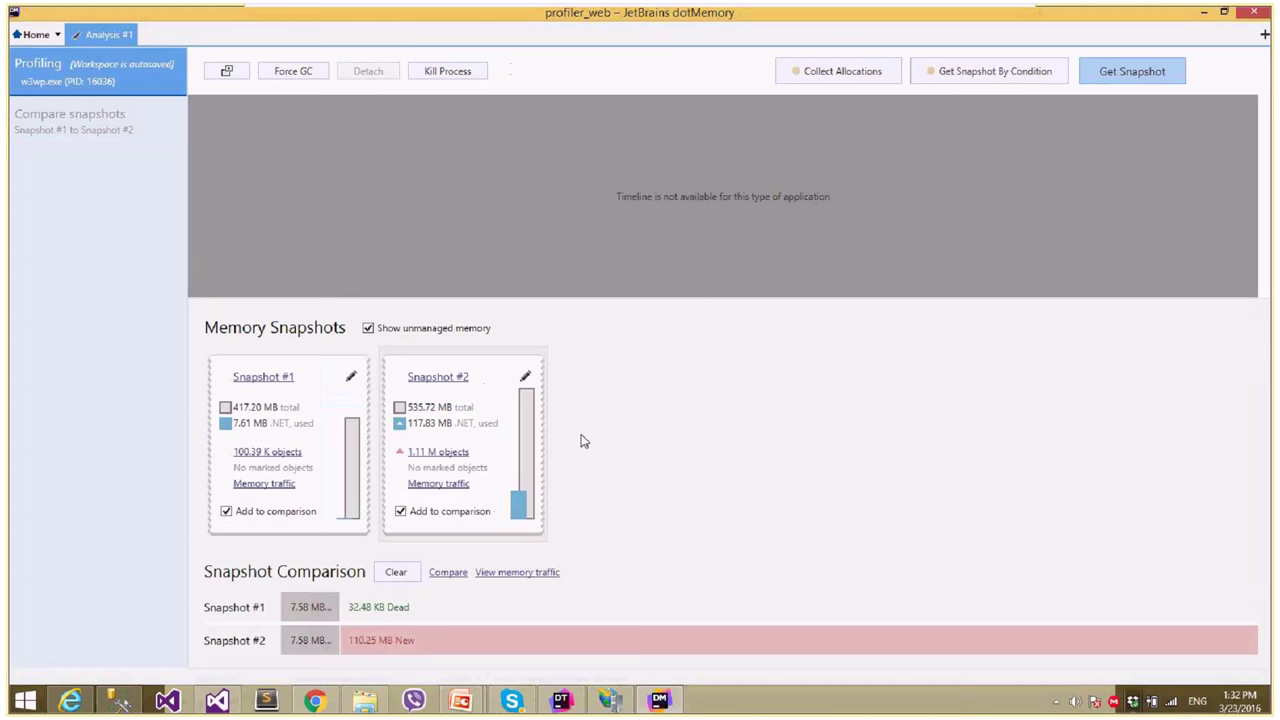
pyautogui.click(440, 378)
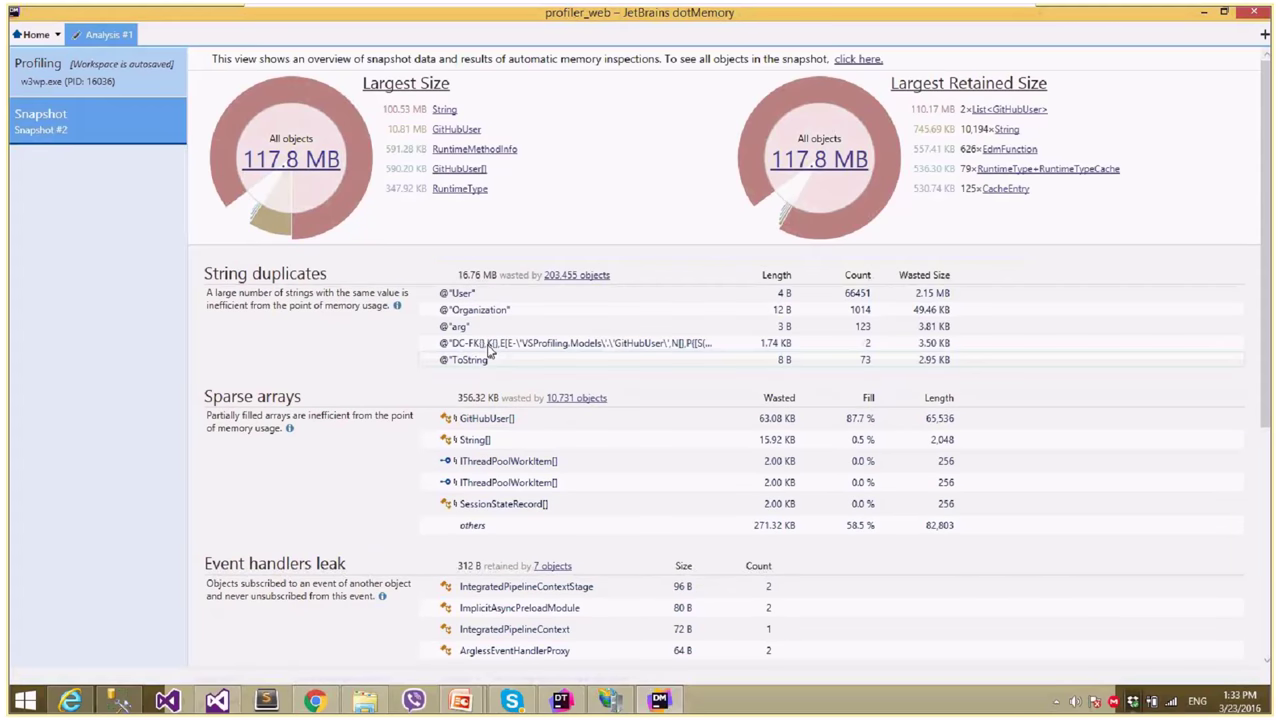
pyautogui.click(470, 130)
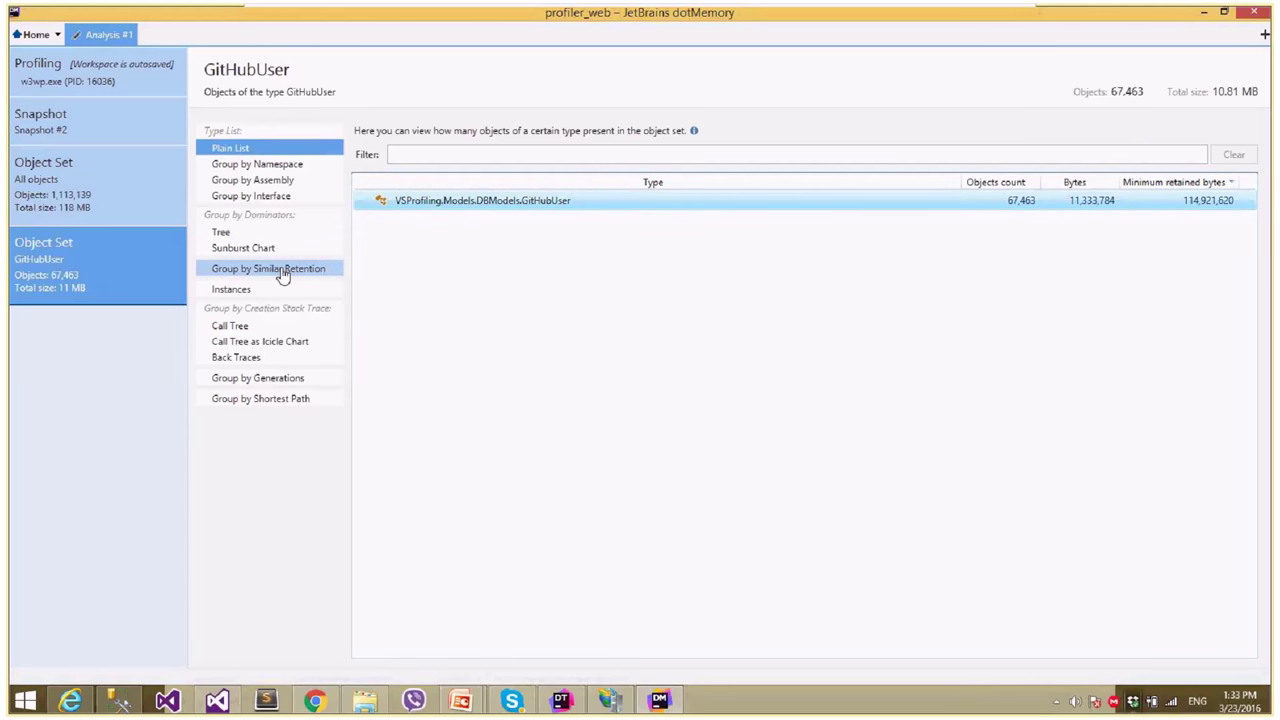
# - View the GitHubUser objects as instances and as a creation call tree, and return to the plain list
pyautogui.click(275, 292)
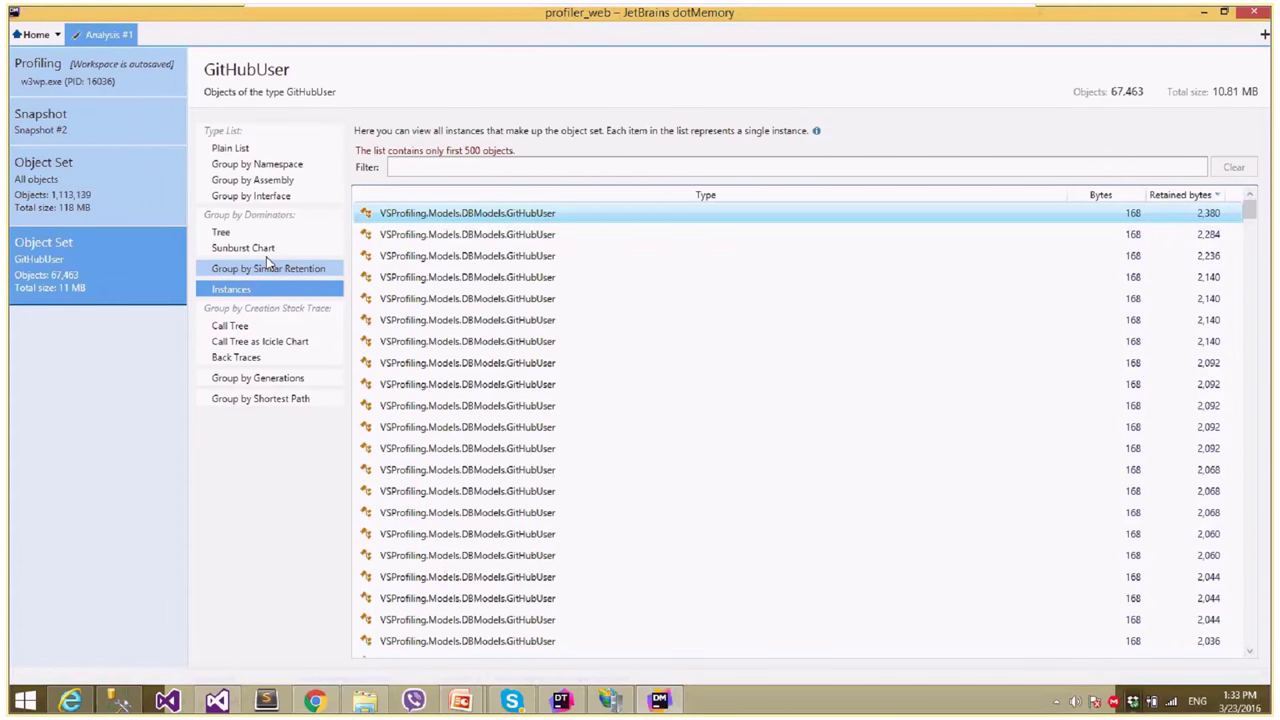
pyautogui.click(240, 327)
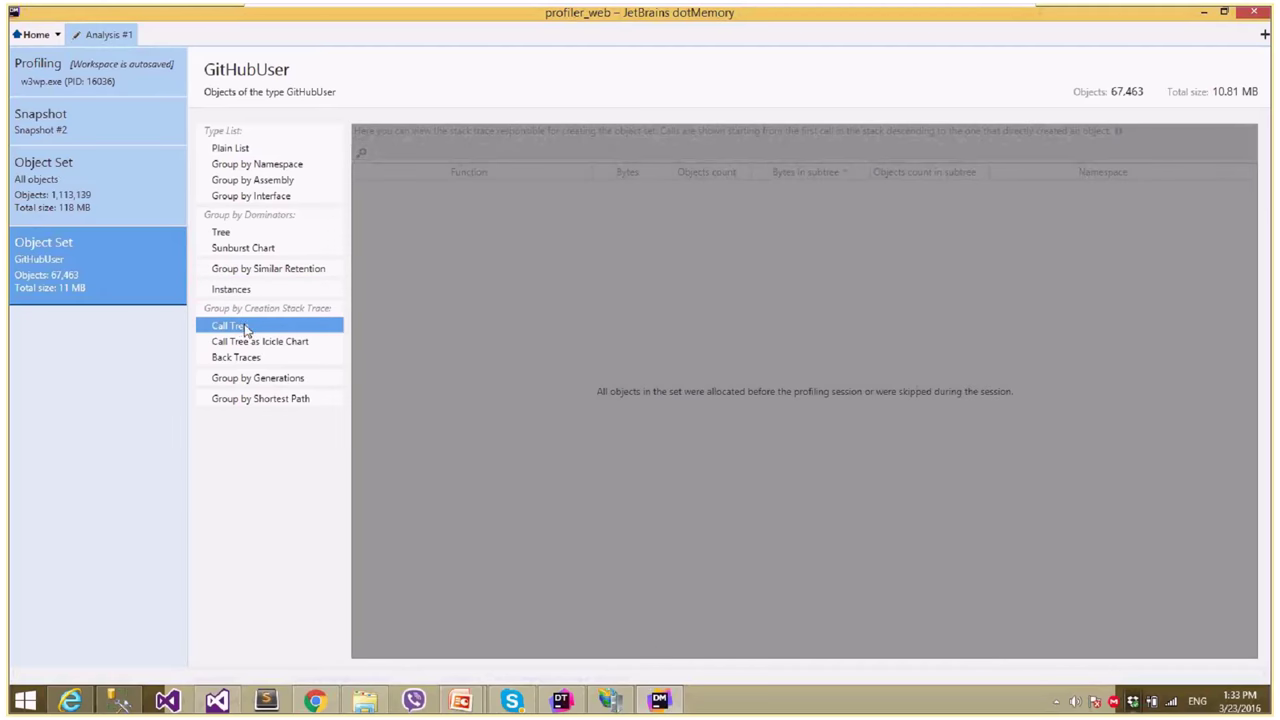
pyautogui.click(257, 150)
# - Open the GitHubUser type as another object set, and go back through the previous set to All objects
pyautogui.rightClick(417, 206)
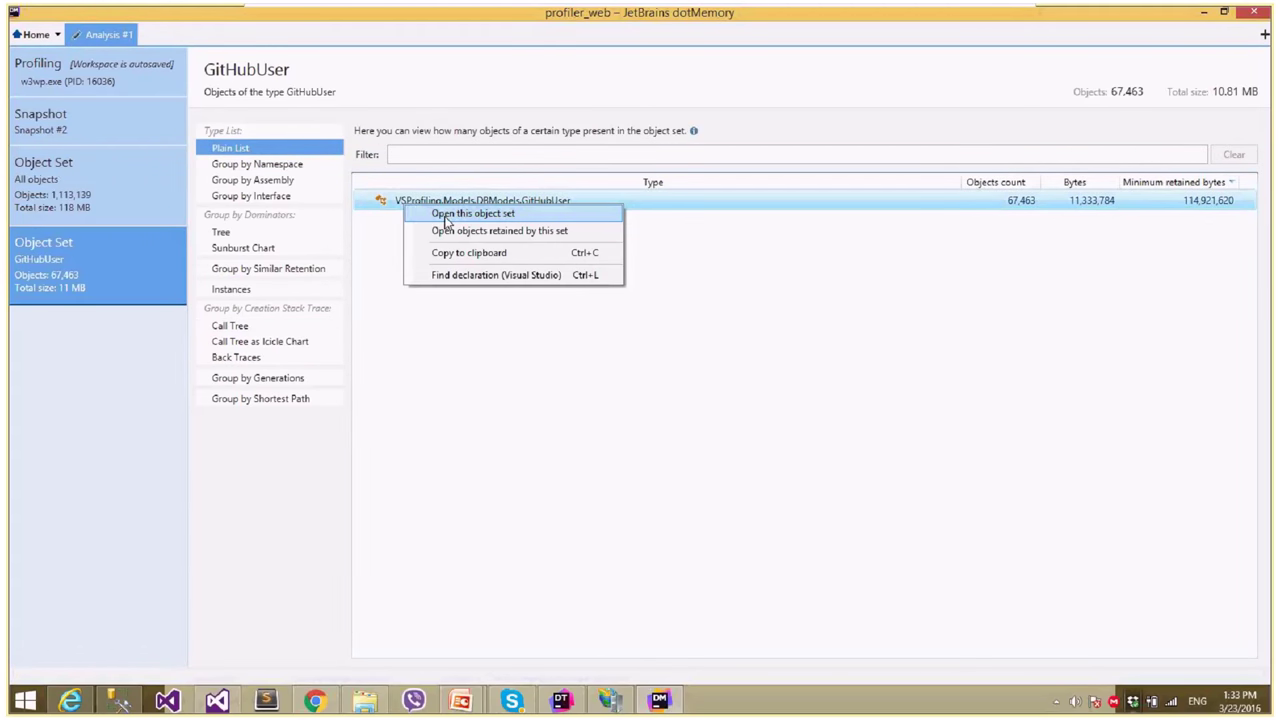
pyautogui.click(447, 216)
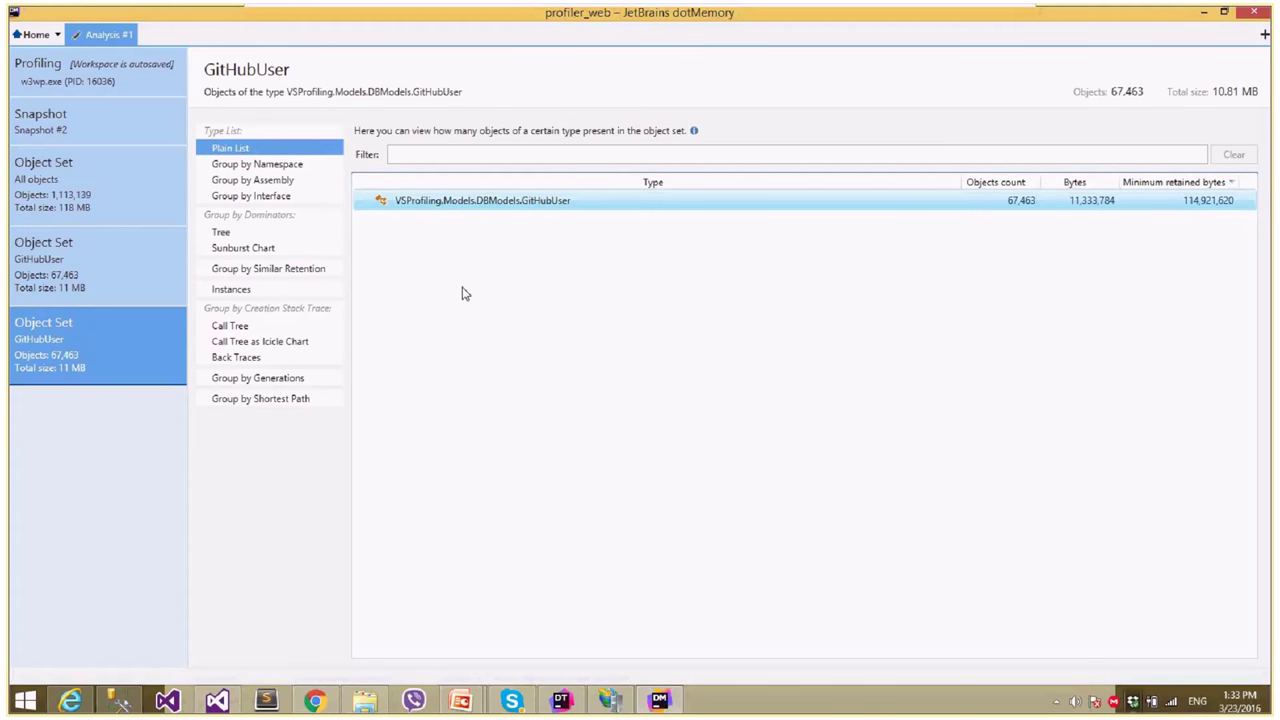
pyautogui.click(70, 285)
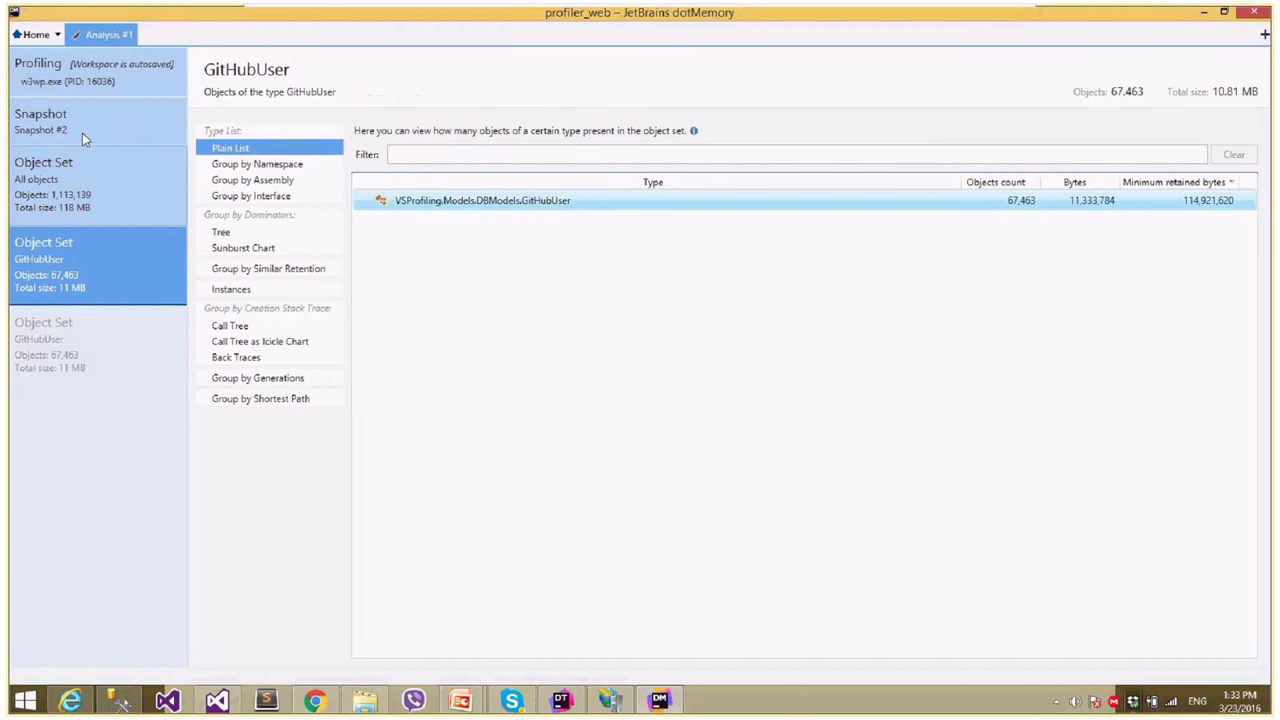
pyautogui.click(66, 202)
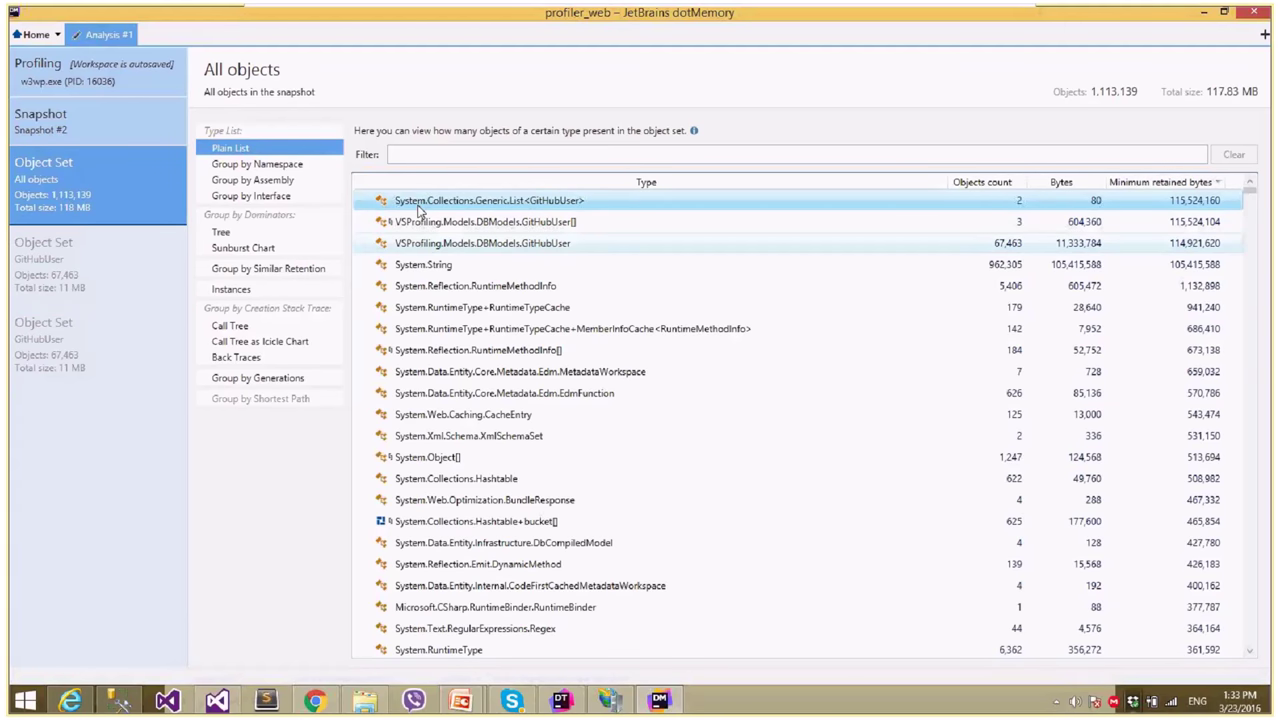
# - Open the GitHubUser type from All objects as its own object set, and go back to the Snapshot #2 overview
pyautogui.rightClick(458, 247)
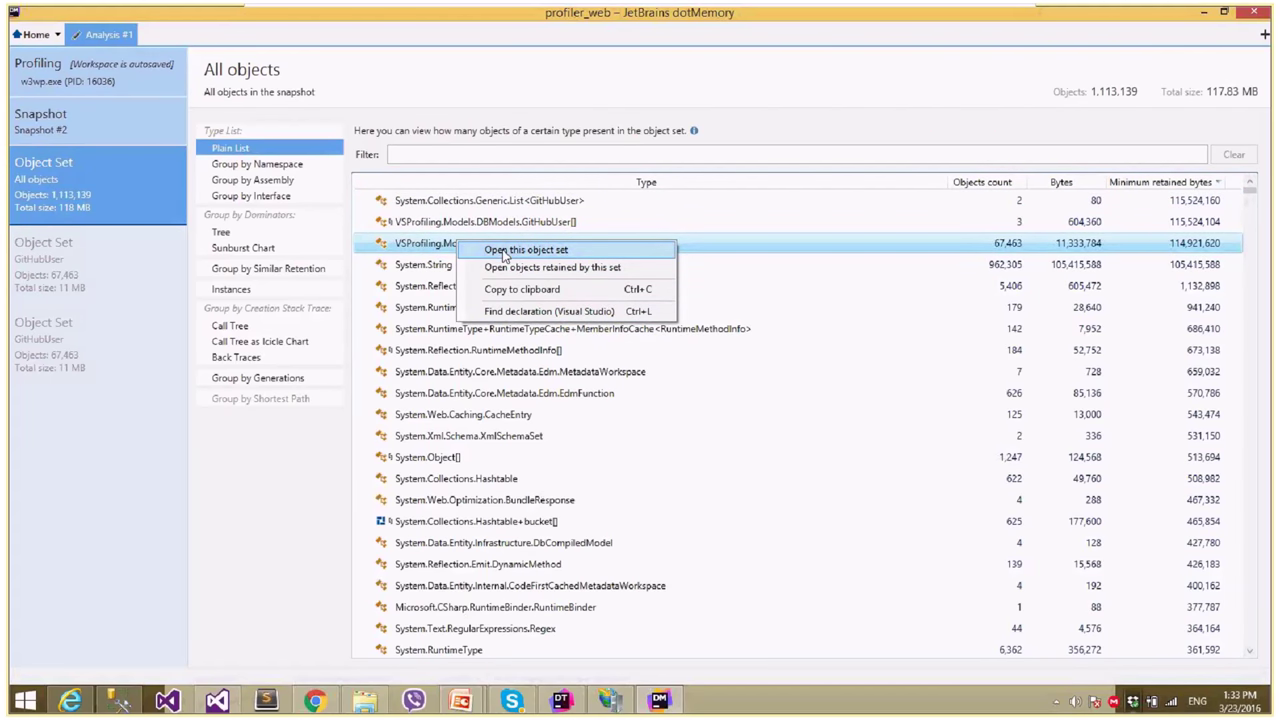
pyautogui.click(504, 254)
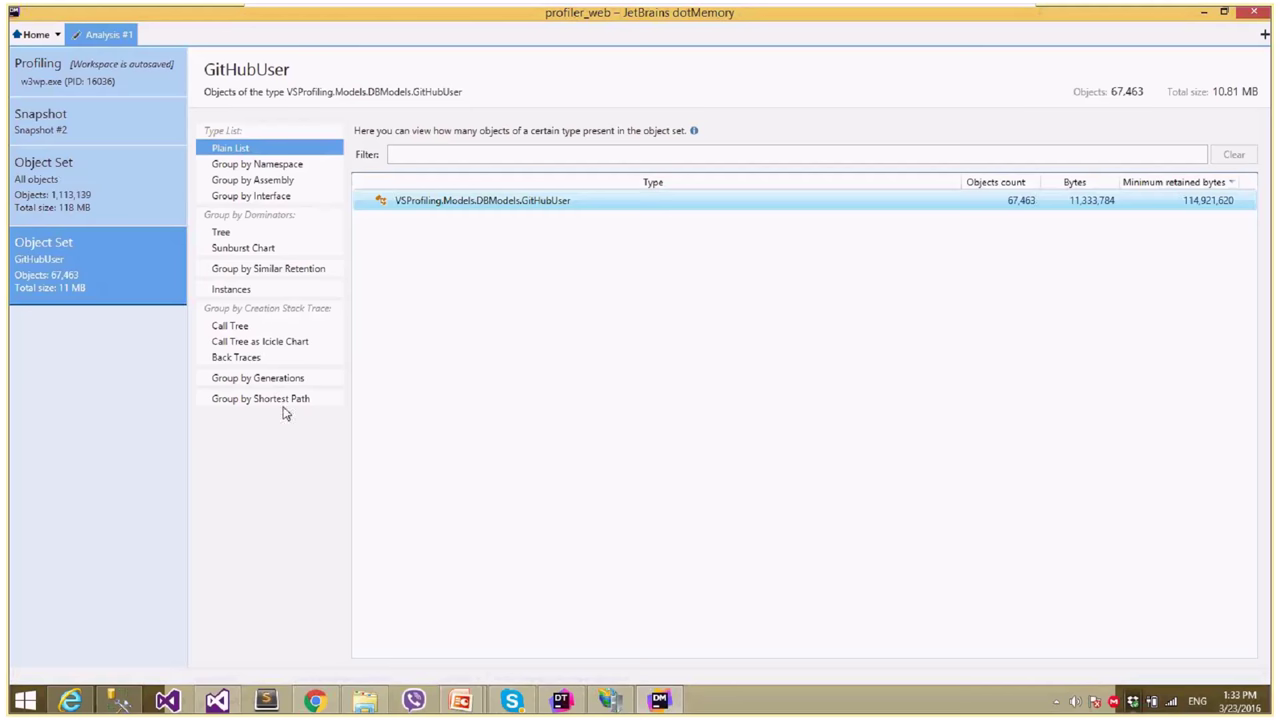
pyautogui.click(113, 122)
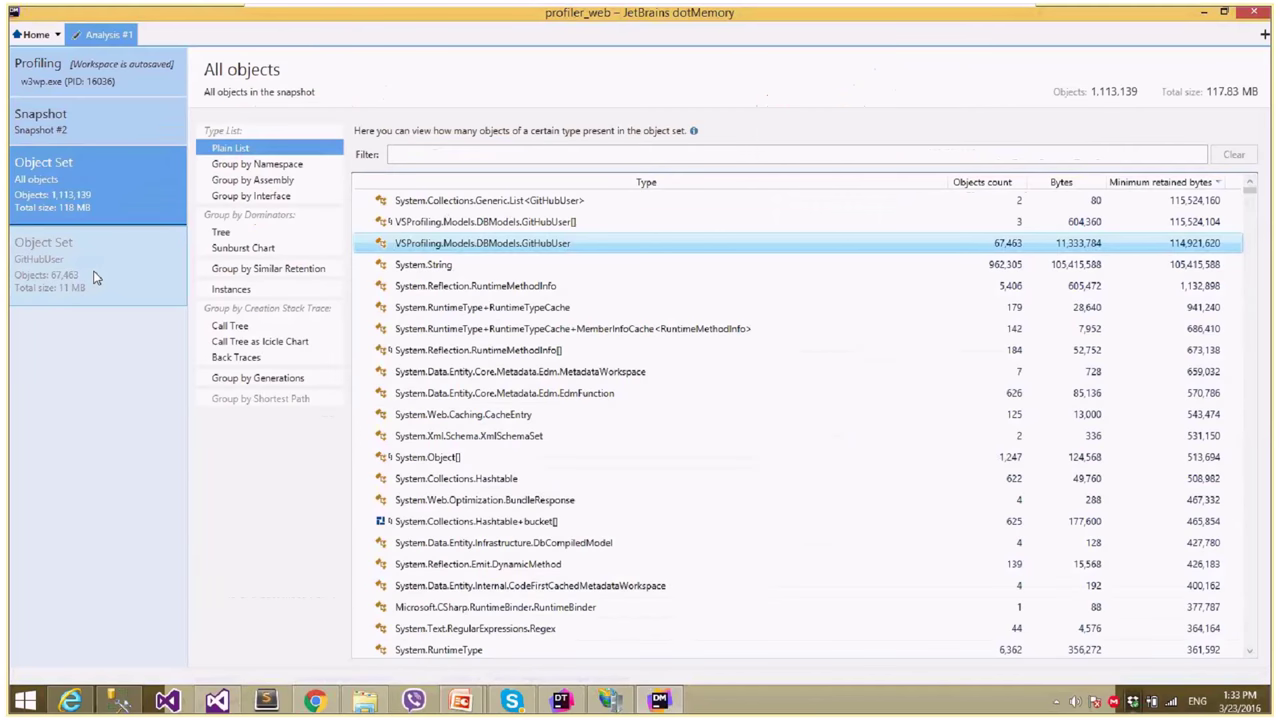
pyautogui.click(115, 130)
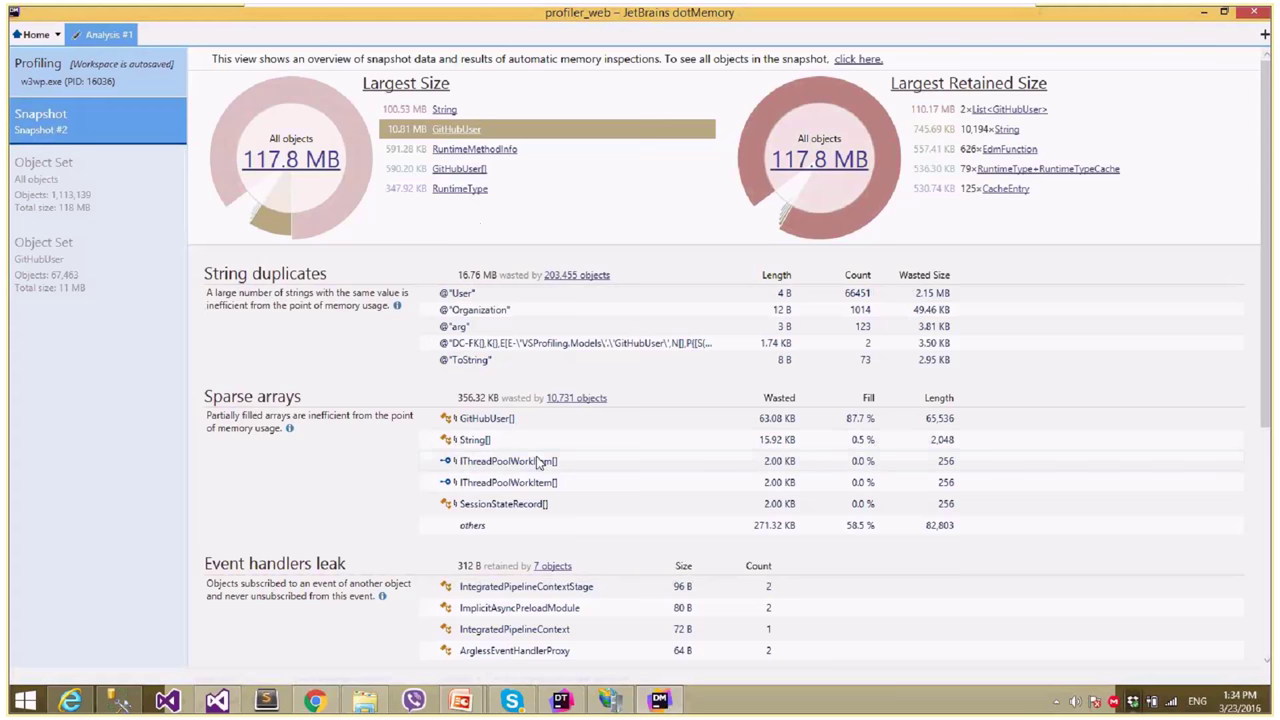
pyautogui.rightClick(477, 445)
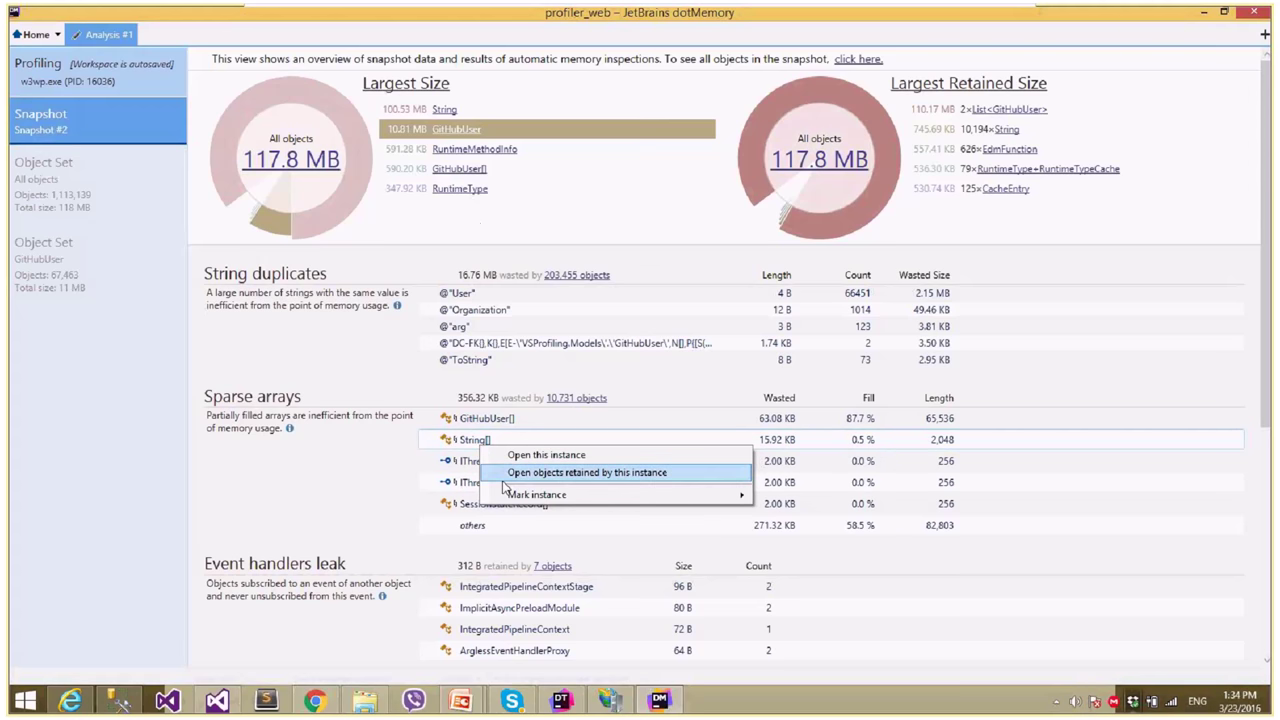
pyautogui.click(306, 530)
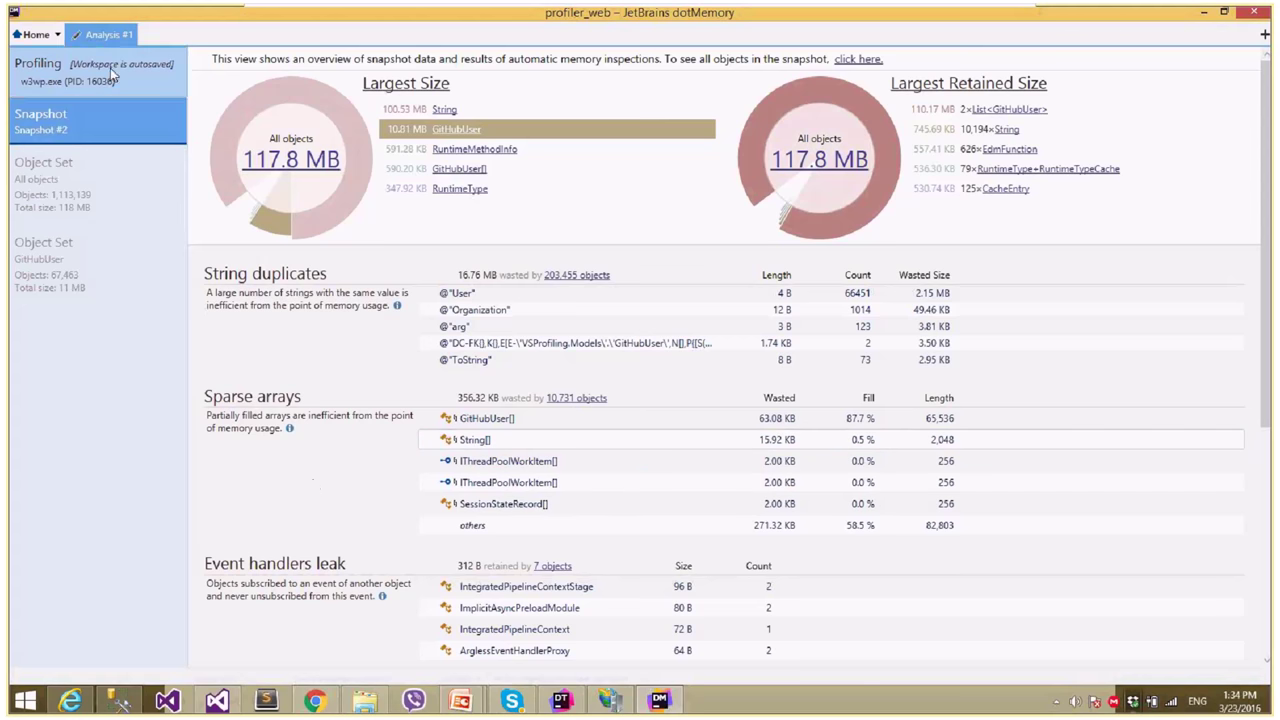
# - Return to the All objects set and display its dominators as a sunburst chart
pyautogui.click(76, 175)
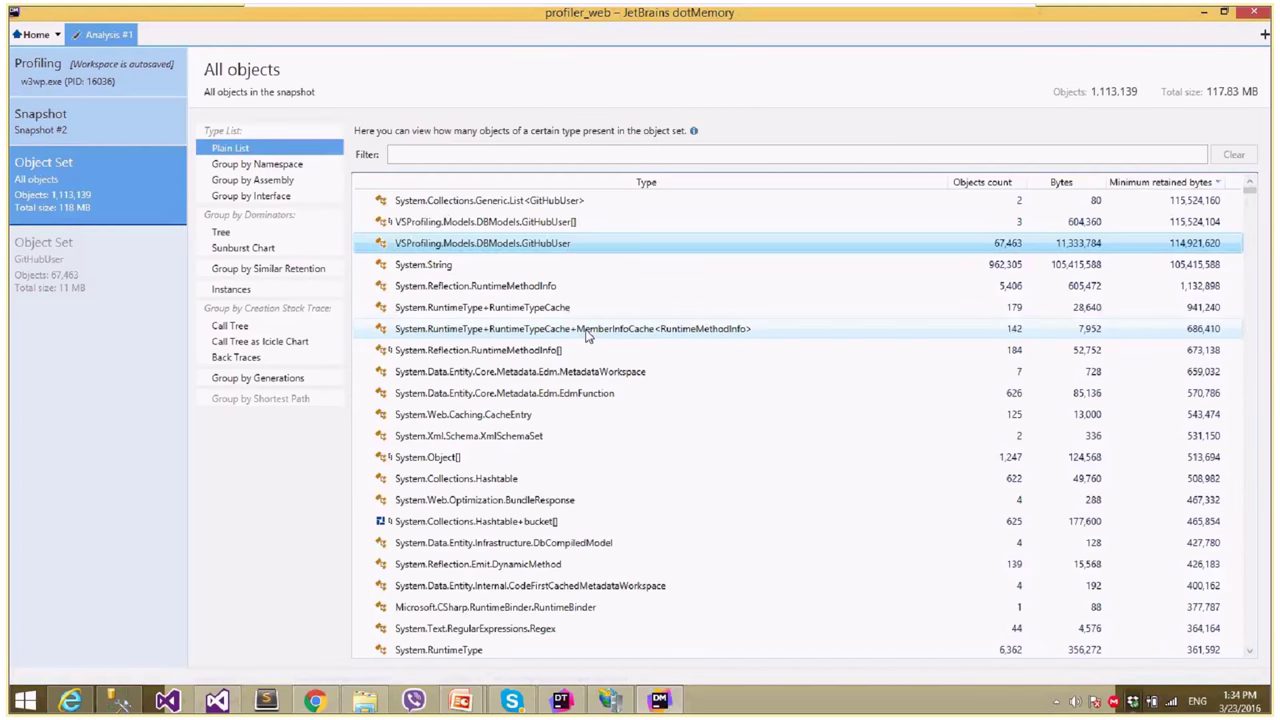
pyautogui.click(241, 256)
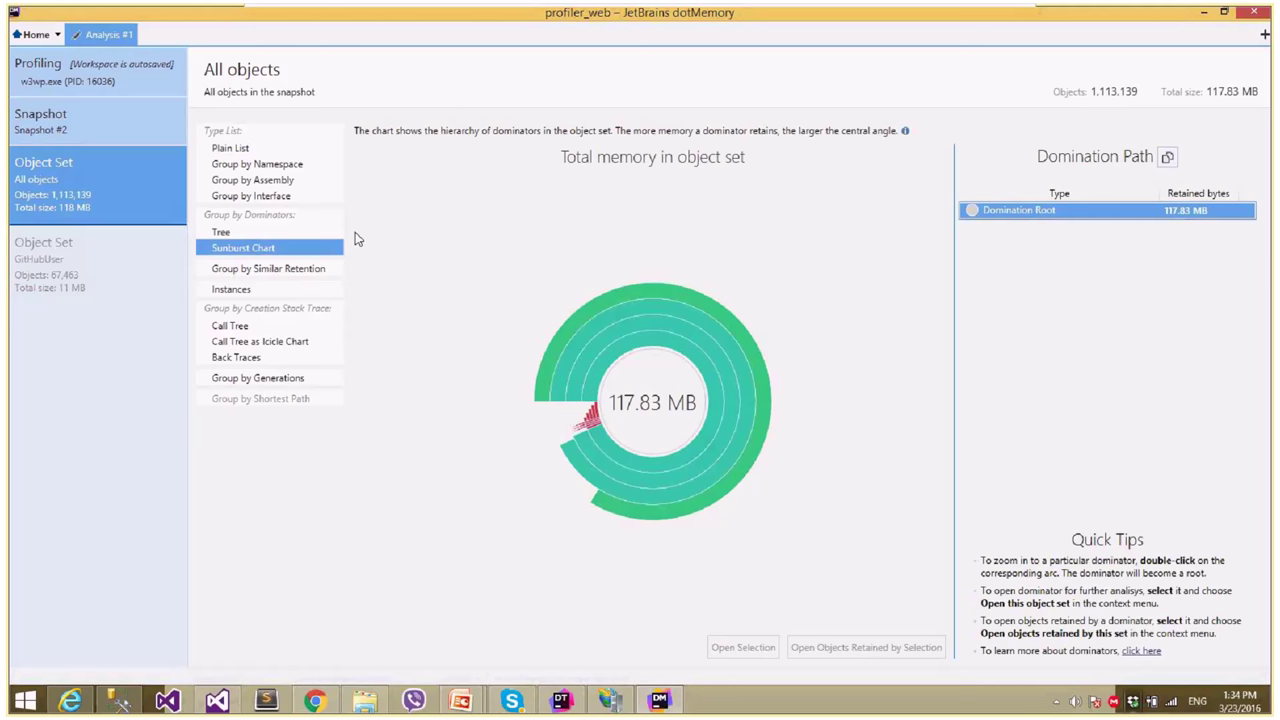
pyautogui.moveTo(640, 298)
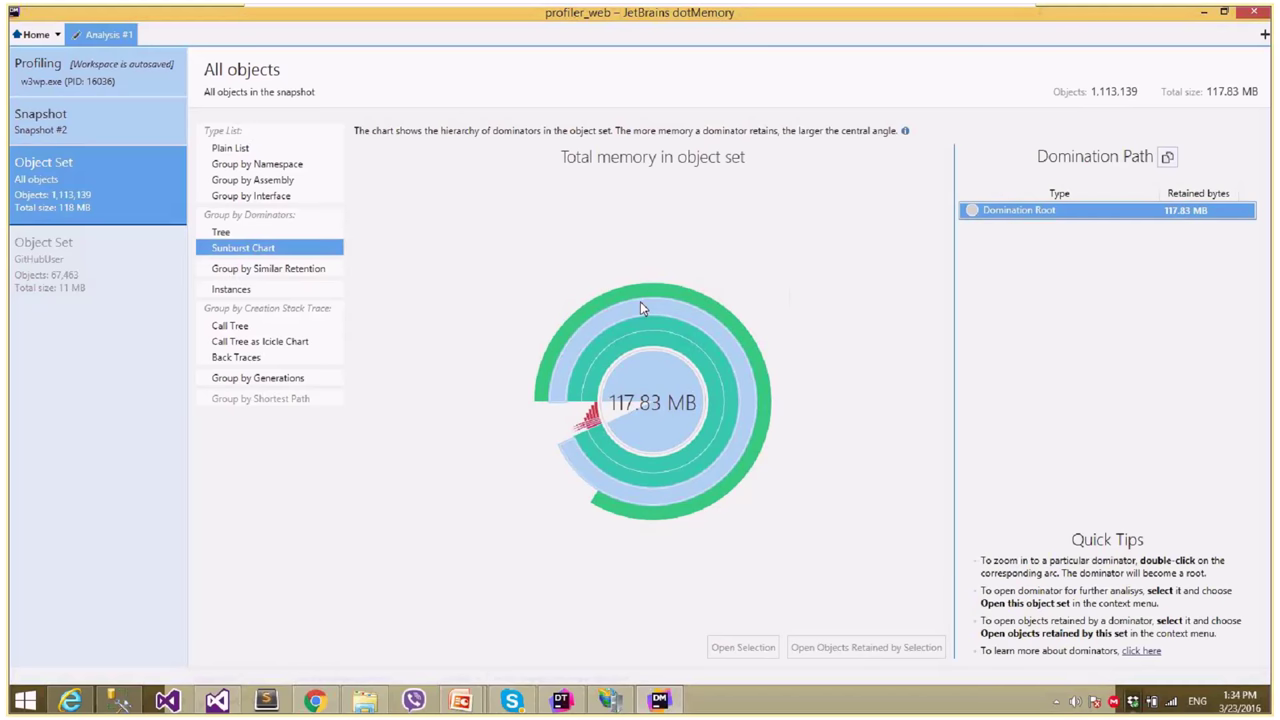
# - Show the dominators as a tree and expand List<GitHubUser>, GitHubUser[] and GitHubUser down to the retained System.String objects
pyautogui.press('Up')
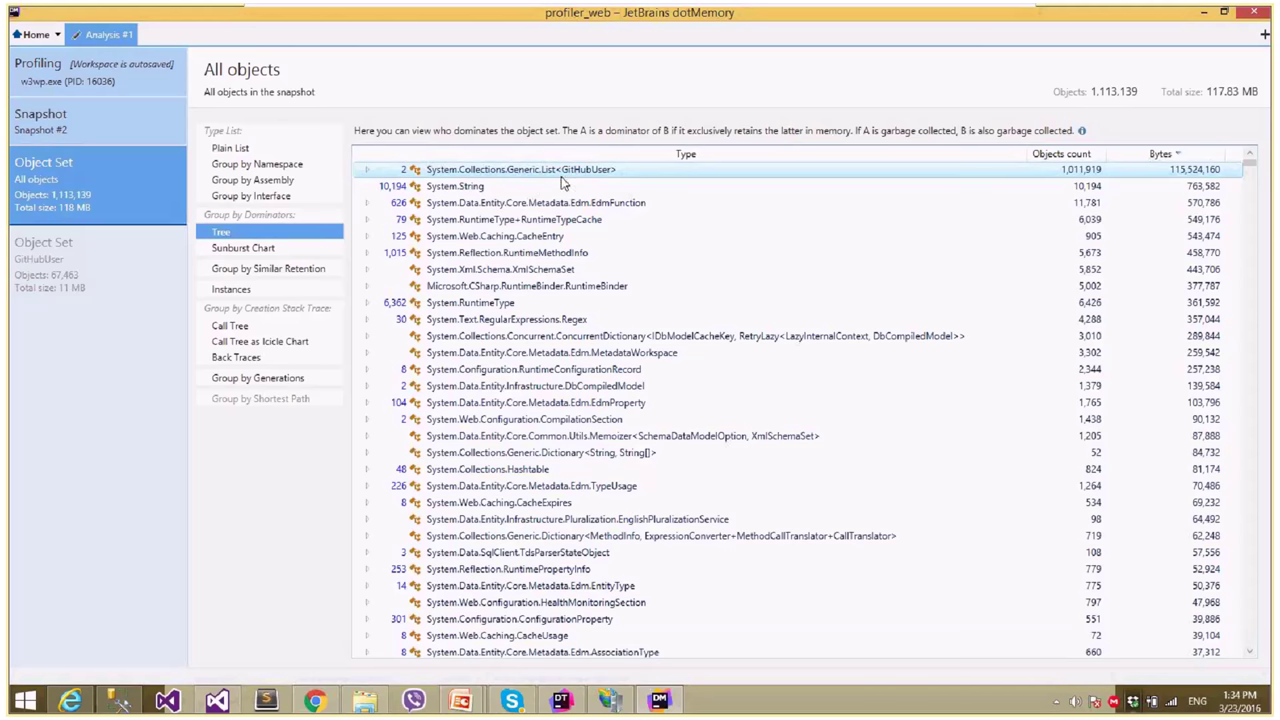
pyautogui.press('Right')
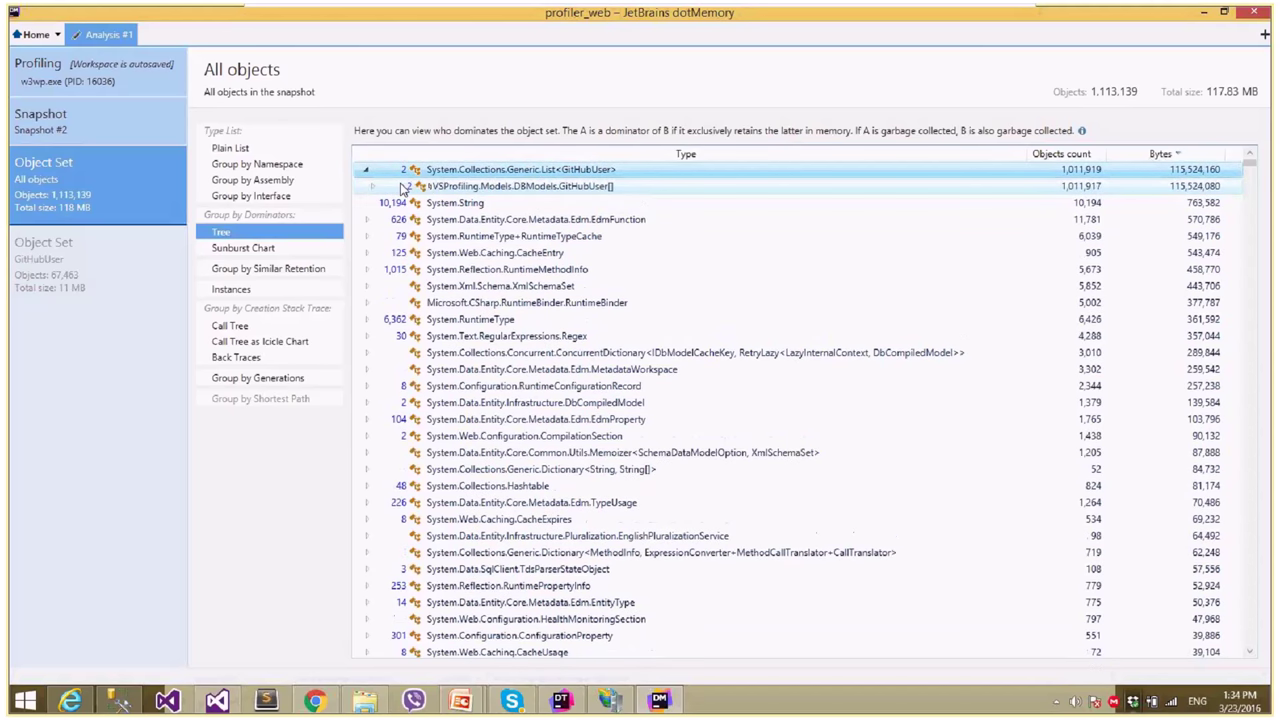
pyautogui.press('Down')
pyautogui.press('Right')
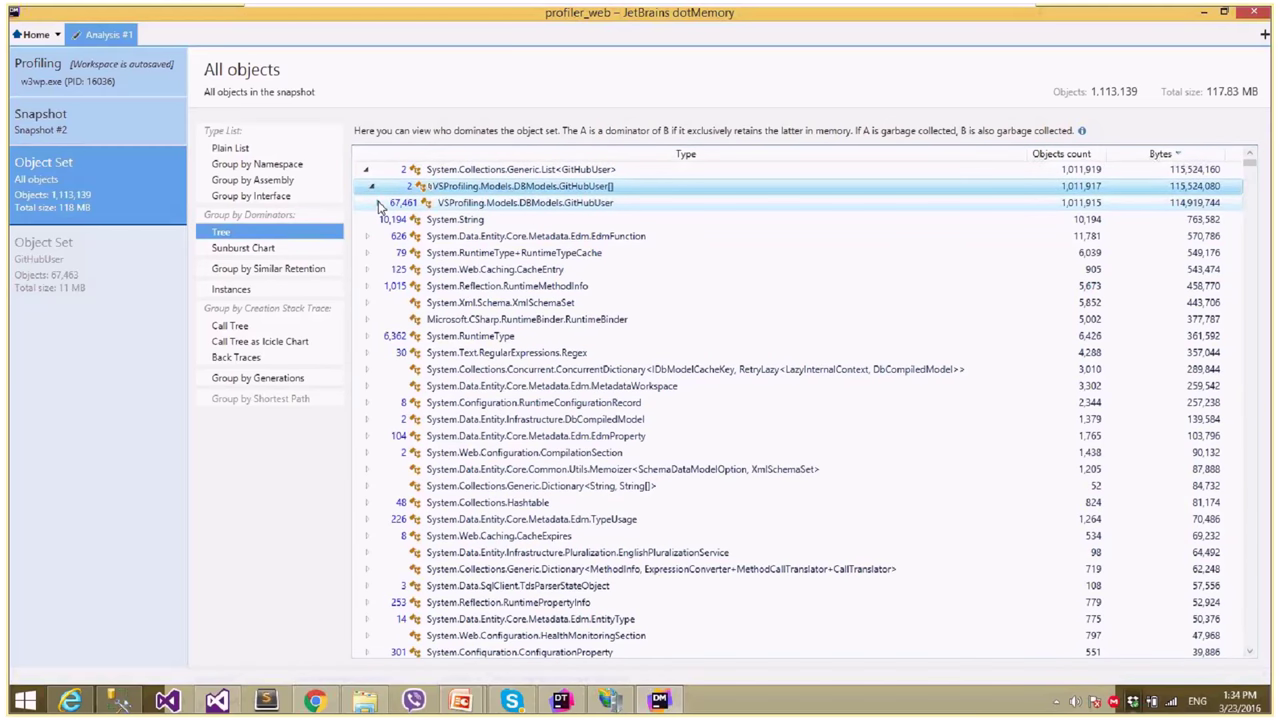
pyautogui.click(379, 203)
pyautogui.click(509, 221)
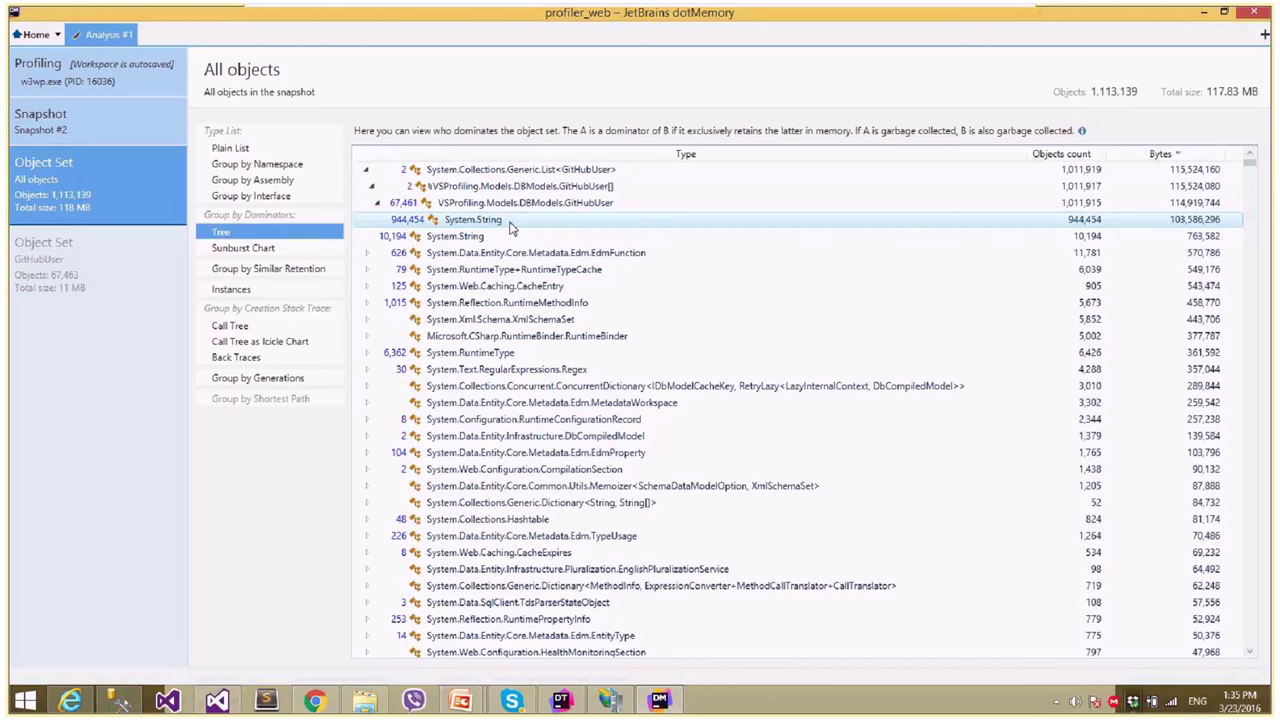
pyautogui.click(509, 222)
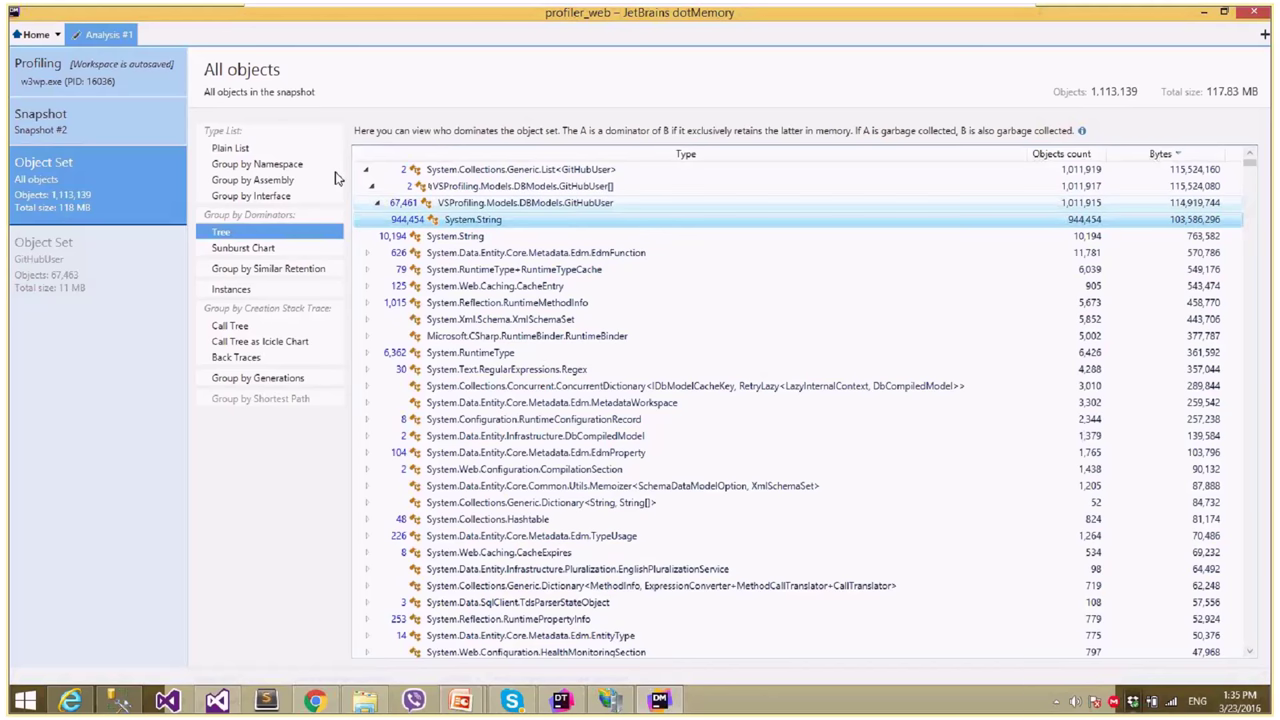
# - Go back to the Profiling overview, reopen Snapshot #2 and review its automatic memory inspections down to the dependency property leak section
pyautogui.click(87, 68)
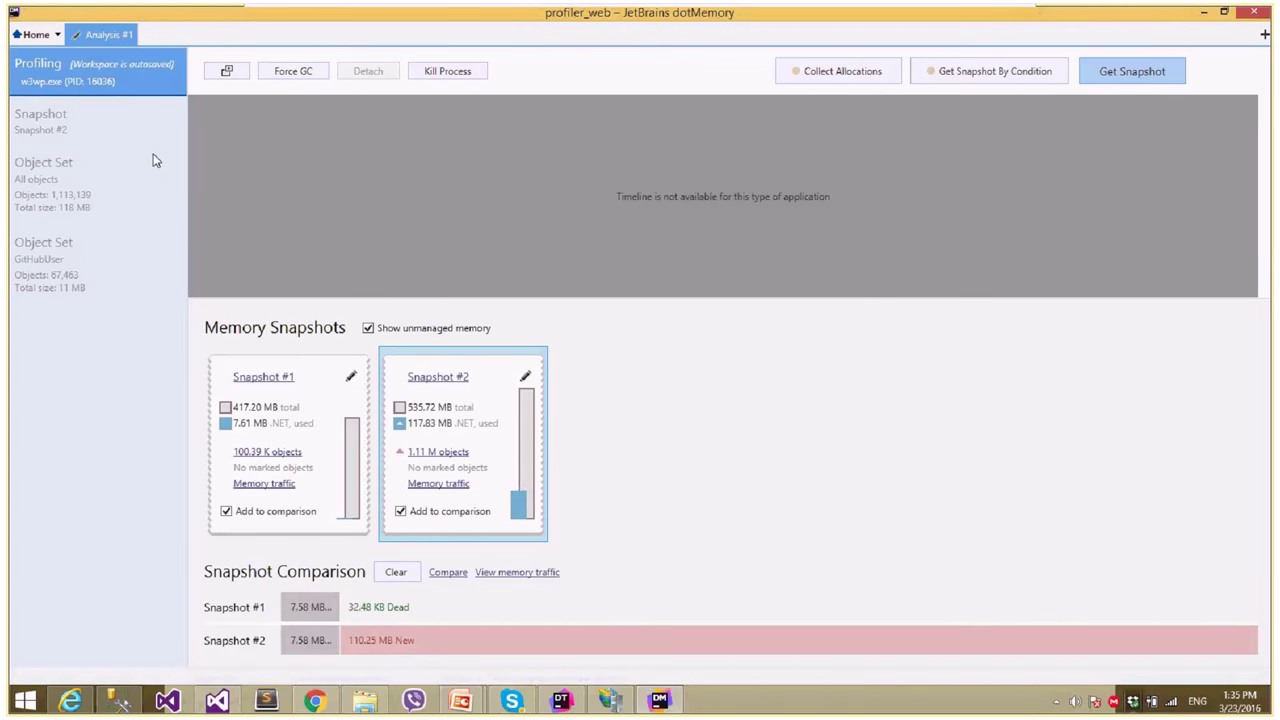
pyautogui.click(42, 140)
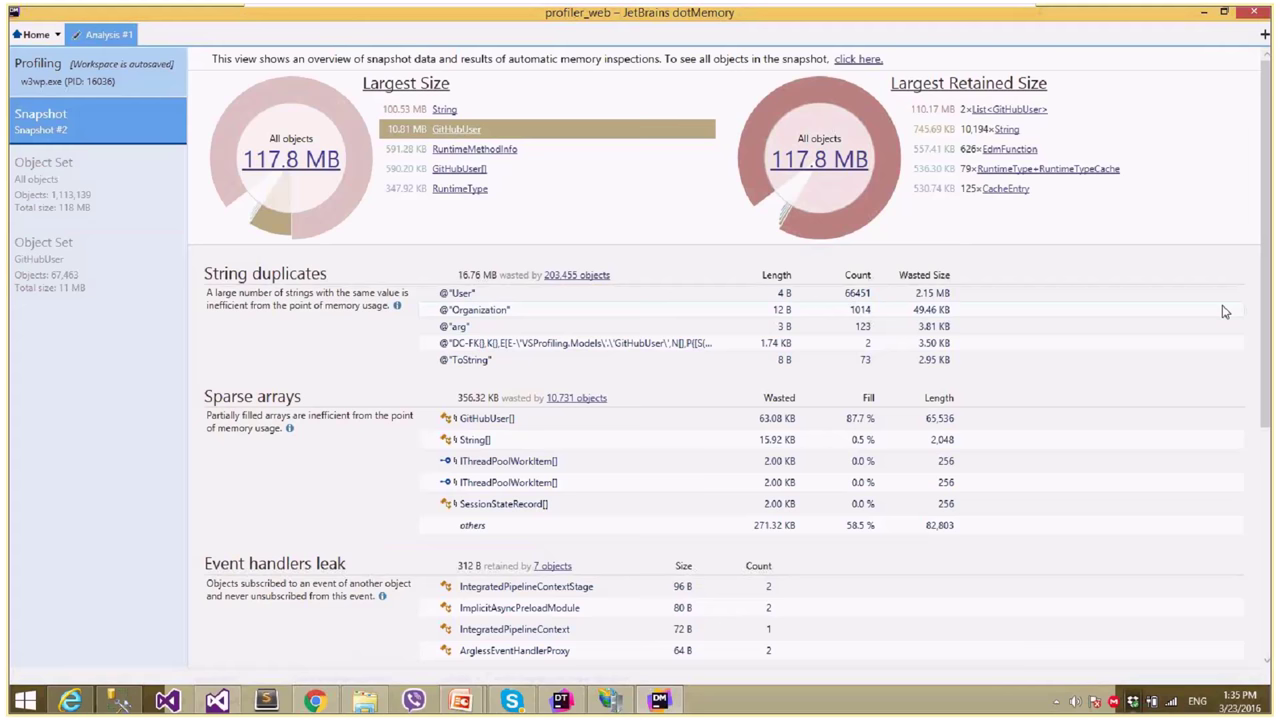
pyautogui.moveTo(1270, 314); pyautogui.dragTo(1272, 397)
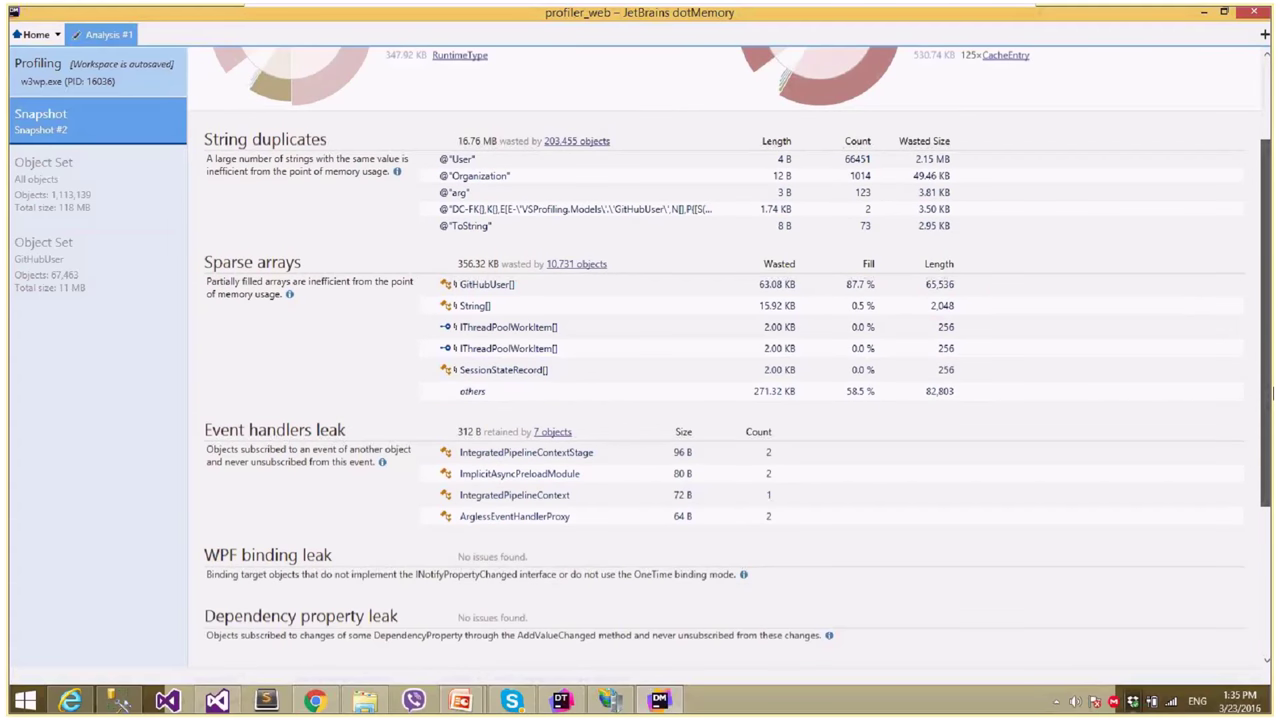
pyautogui.moveTo(1272, 394); pyautogui.dragTo(1256, 227)
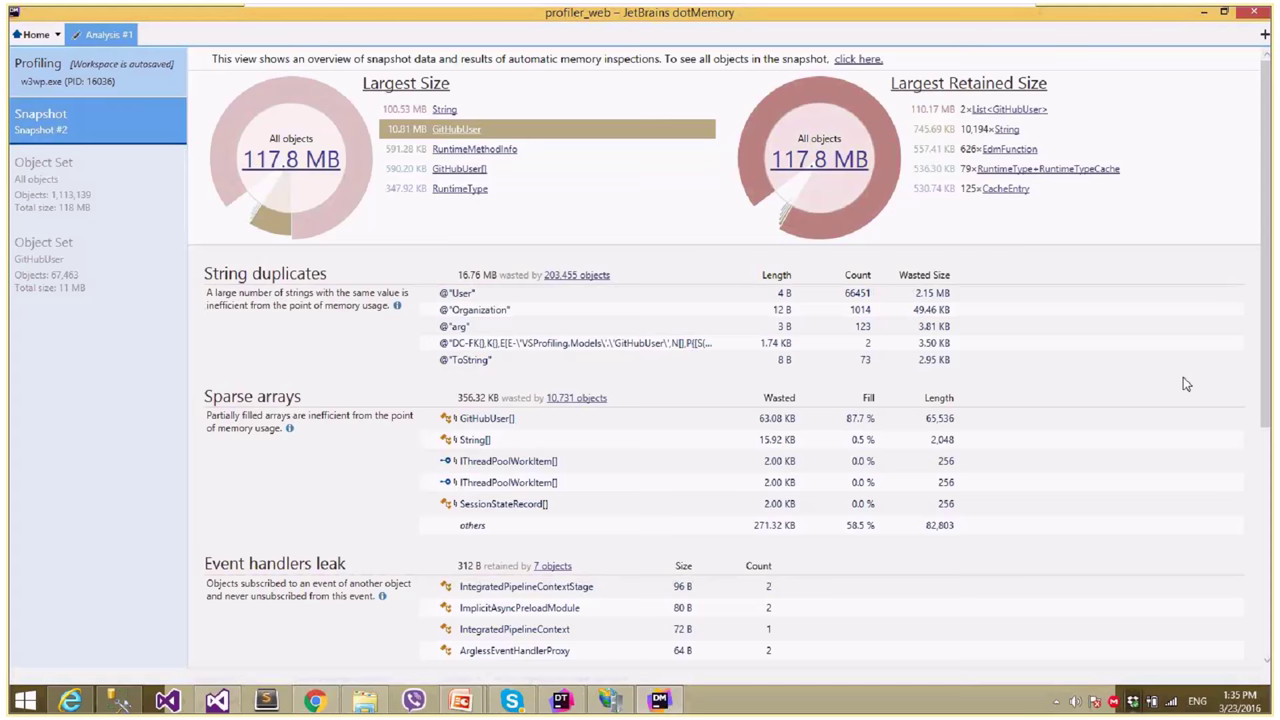
# - Switch to the running PowerPoint slide show and advance from the dotMemory slide to the following slide
pyautogui.moveTo(460, 705)
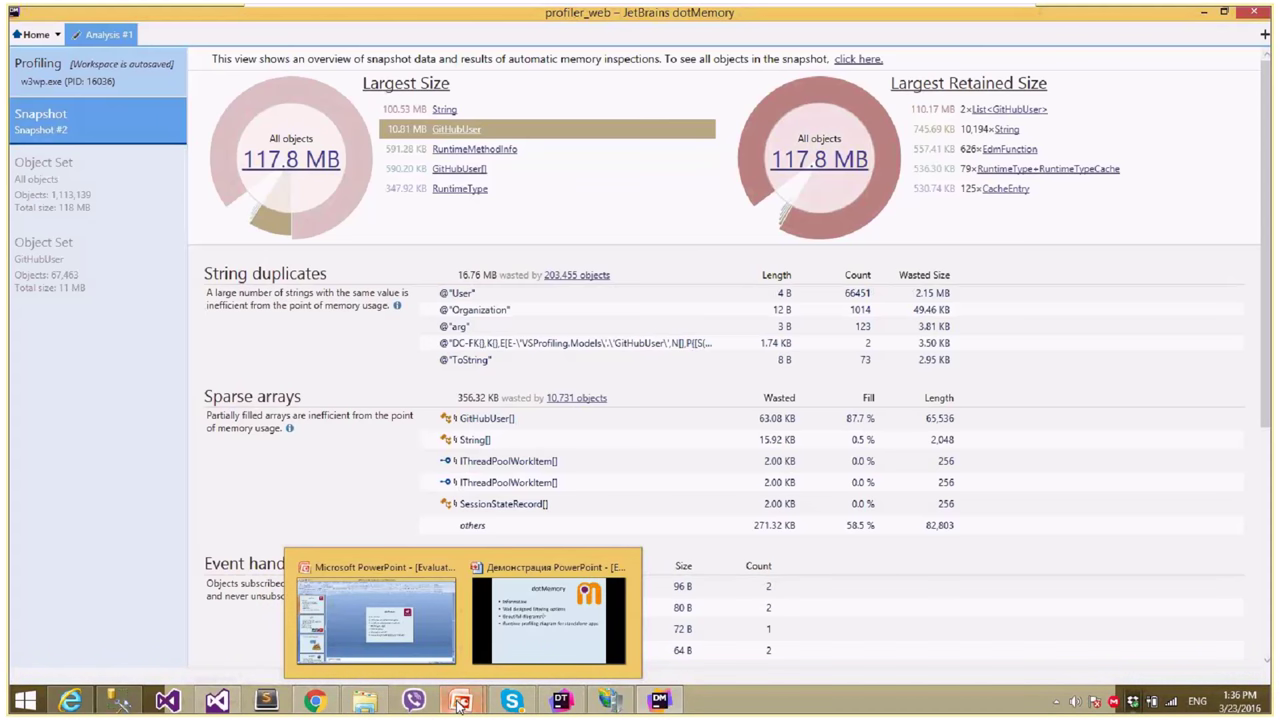
pyautogui.moveTo(553, 635)
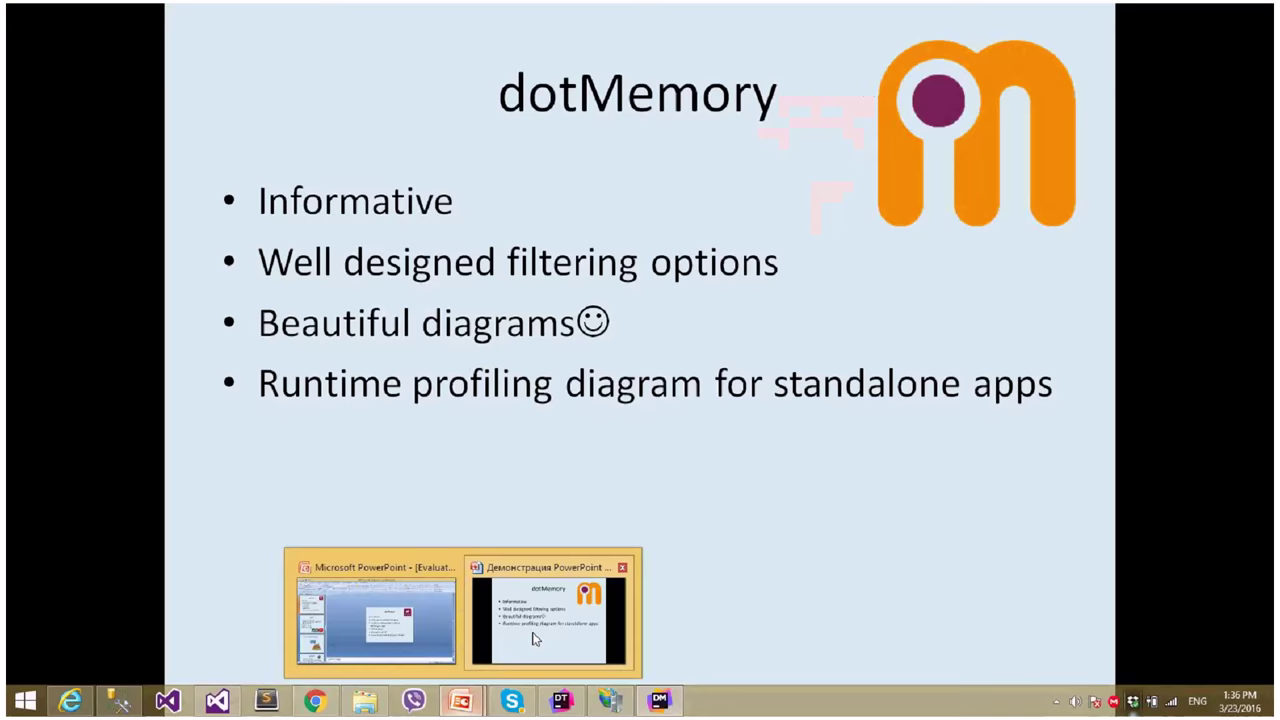
pyautogui.click(533, 640)
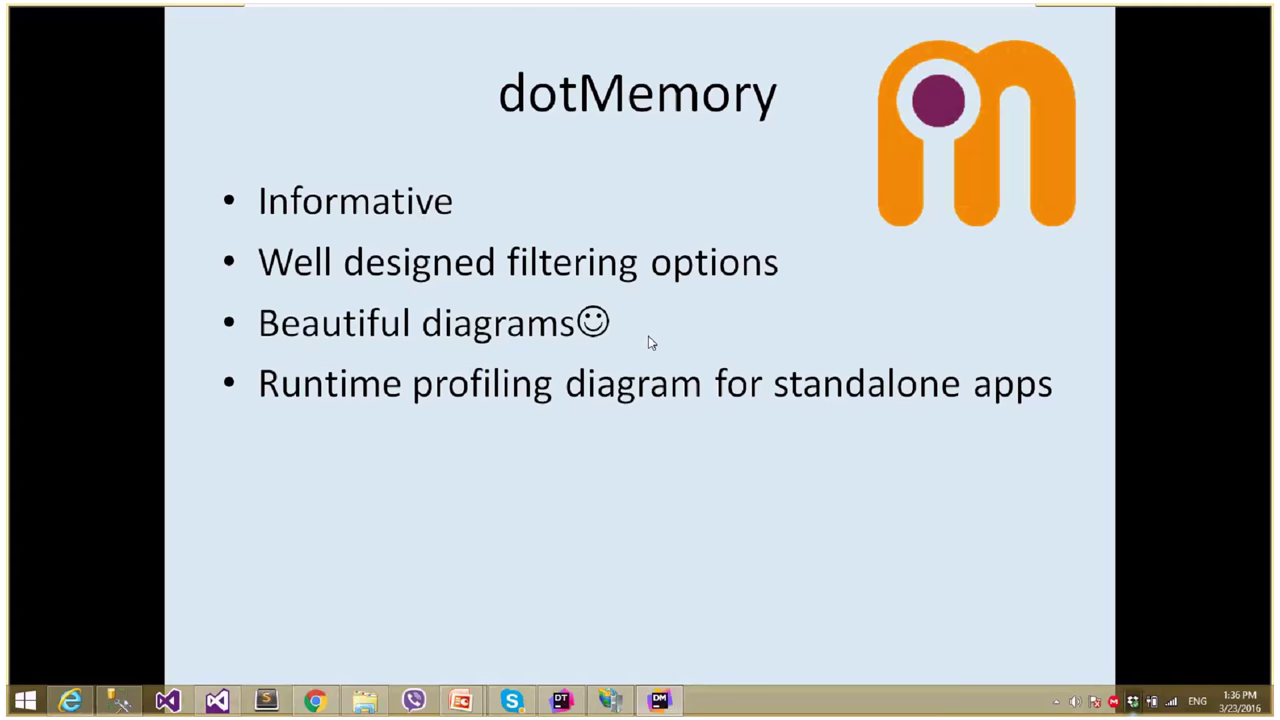
pyautogui.click(650, 342)
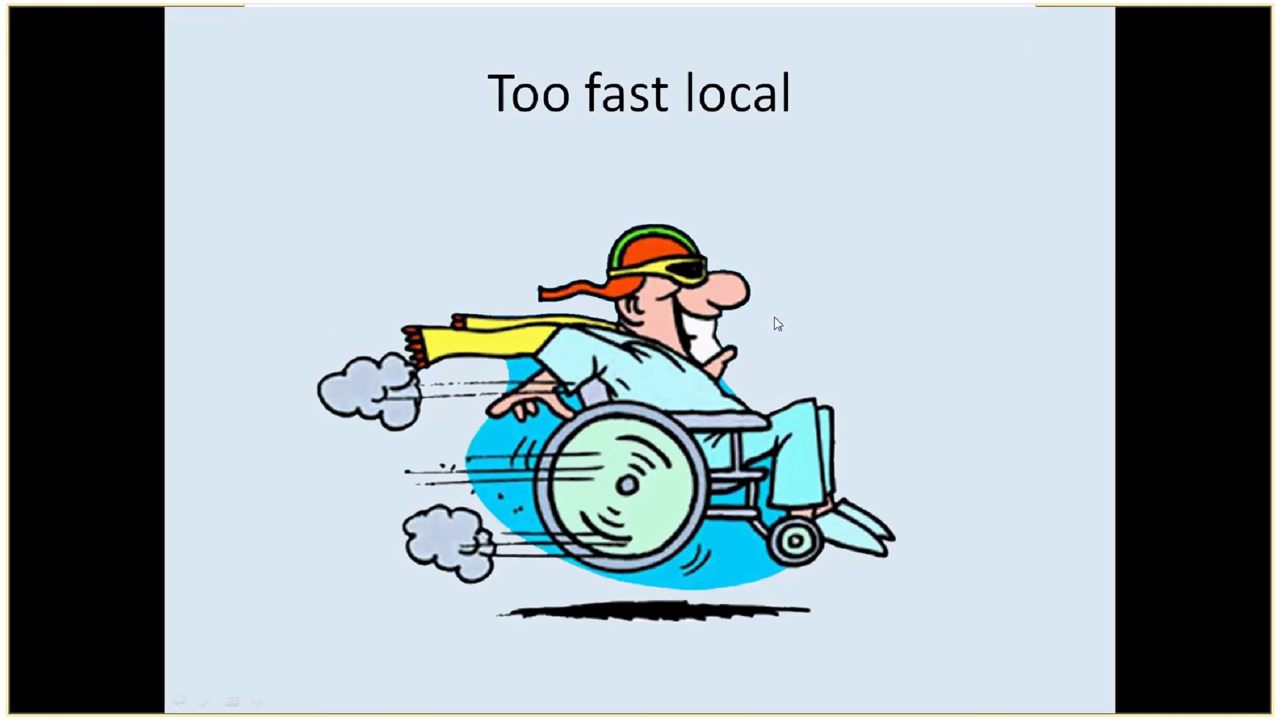